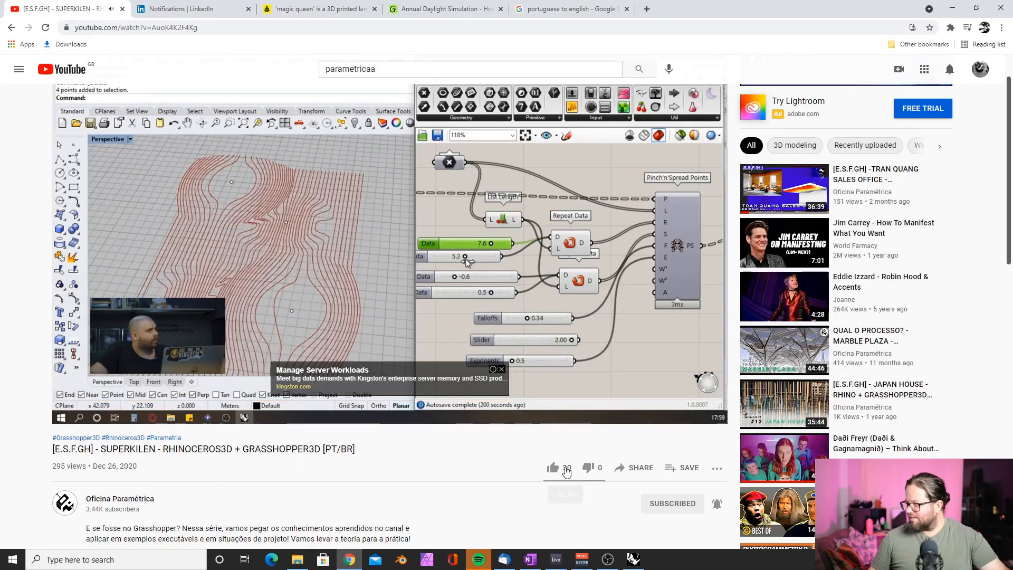
Save the SUPERKILEN Rhinoceros3D + Grasshopper3D video to the Watch later playlist.
click(690, 468)
click(382, 231)
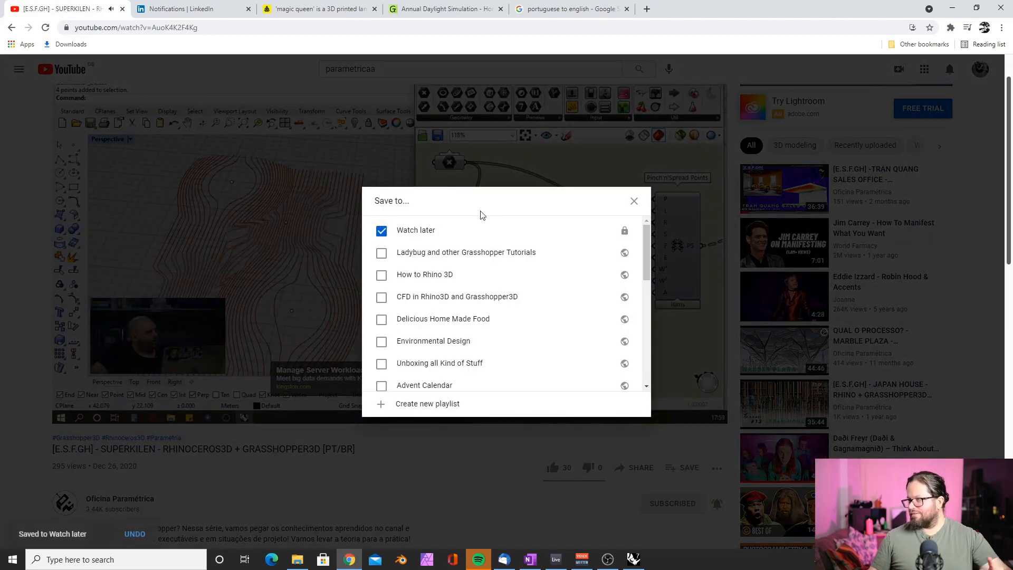
click(633, 201)
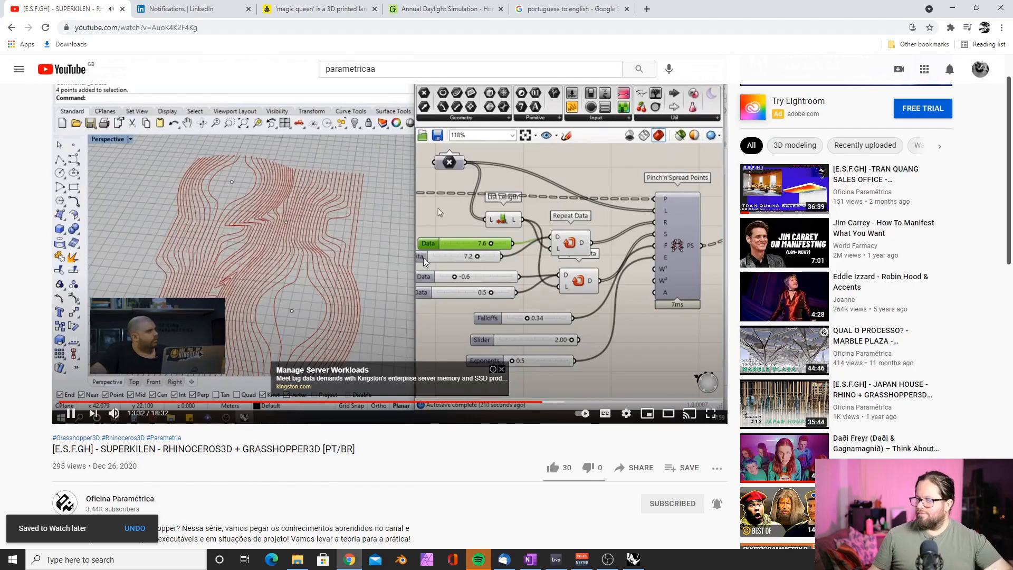
Go back to the Oficina Paramétrica channel's video list and browse its Grasshopper lessons.
click(10, 28)
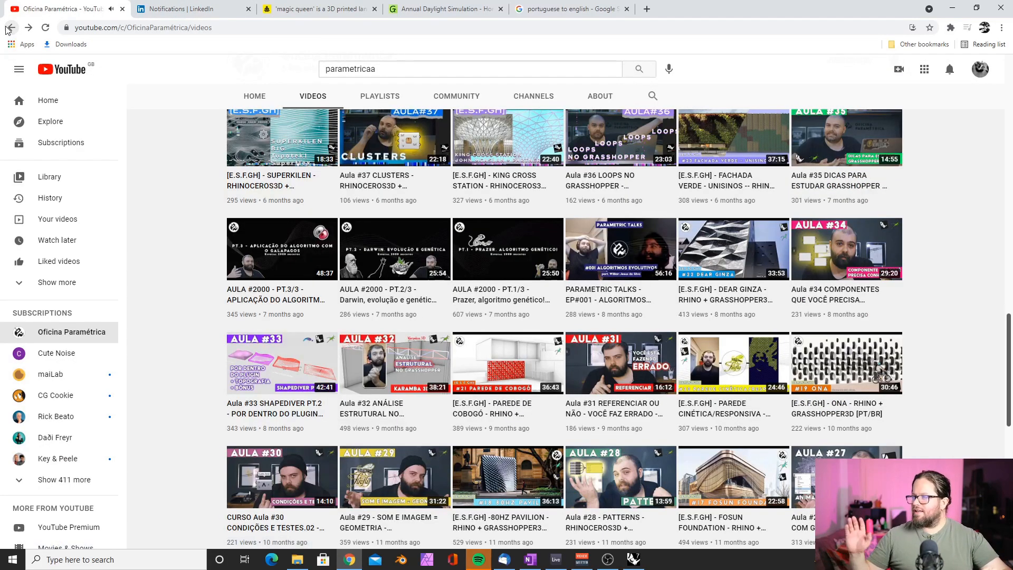
scroll(218, 228, up, 6)
scroll(218, 228, up, 6)
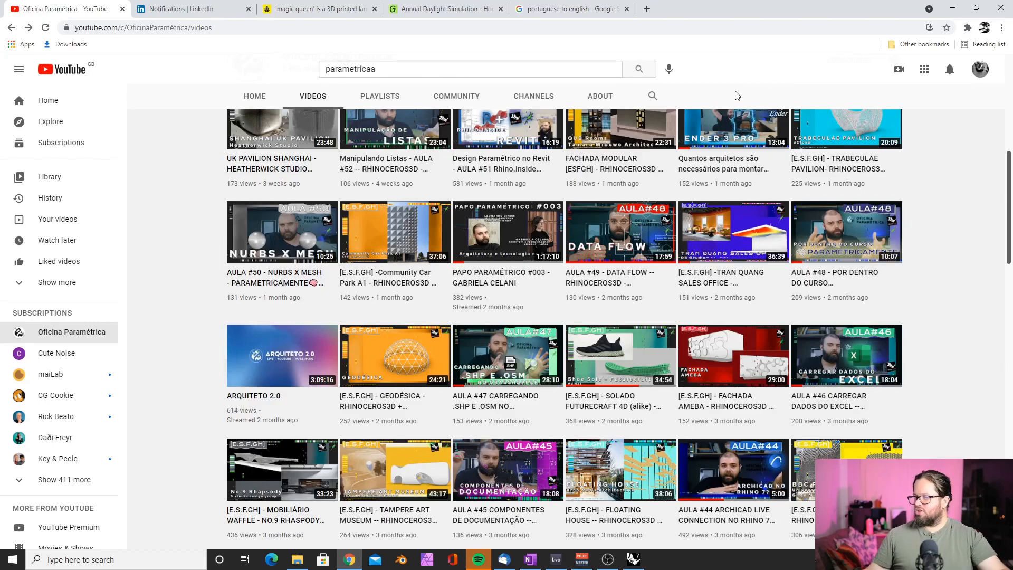
Switch to Rhino's Grasshopper window and select the upper component chain of the honeybee brises definition.
click(952, 10)
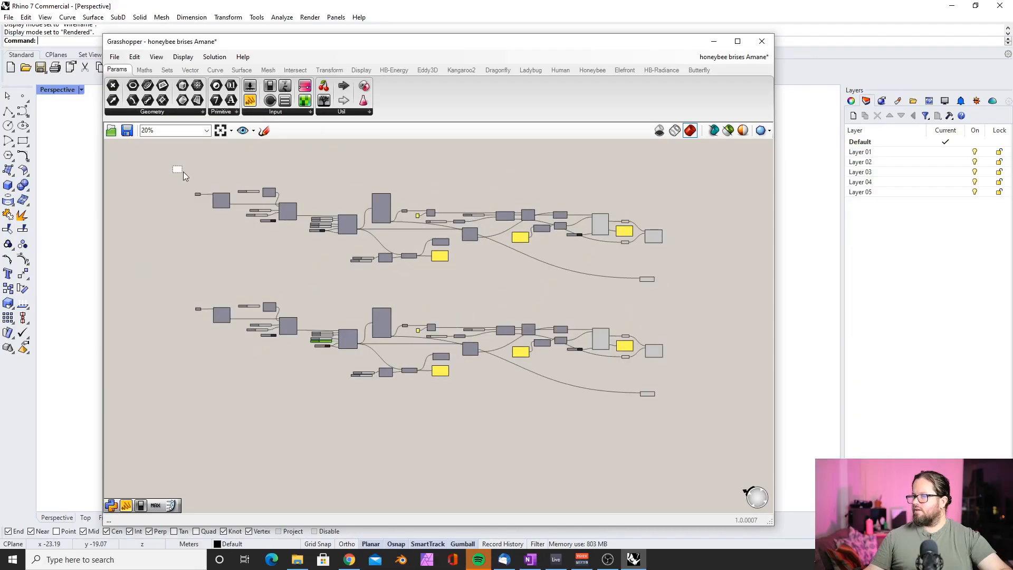
scroll(183, 173, up, 2)
scroll(189, 190, down, 2)
drag(187, 184, 685, 301)
Compare the daylight grids, colour legends and vertical fins of the two rooms in the Perspective view, then restore the Grasshopper window.
right_drag(444, 336, 515, 228)
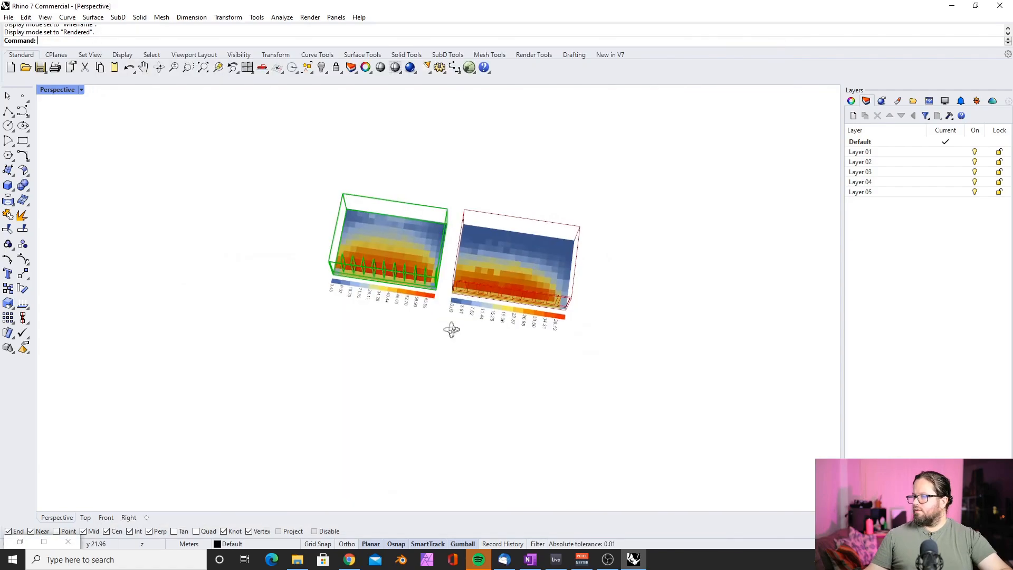
scroll(489, 233, up, 6)
scroll(516, 228, down, 6)
right_drag(475, 258, 439, 337)
scroll(437, 211, up, 5)
scroll(438, 213, up, 2)
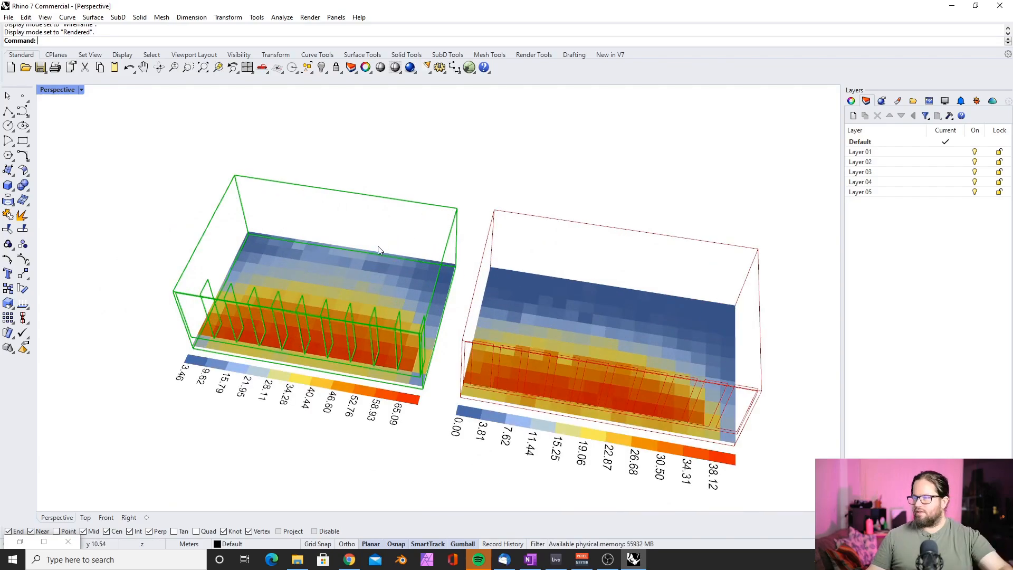
scroll(440, 271, down, 4)
right_drag(441, 271, 569, 289)
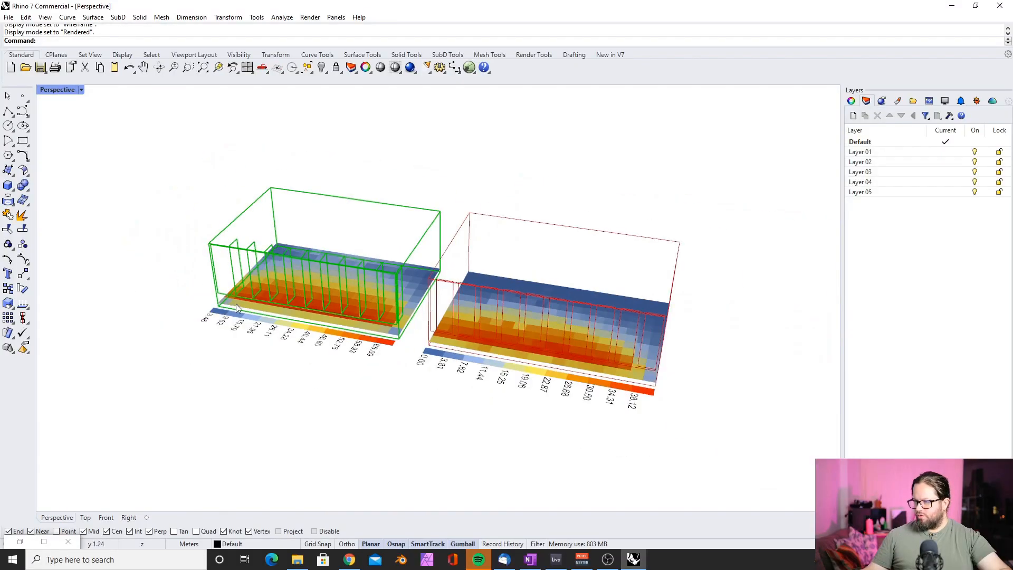
right_drag(572, 357, 448, 348)
mouse_move(391, 270)
right_down()
mouse_move(389, 240)
mouse_move(392, 268)
right_up()
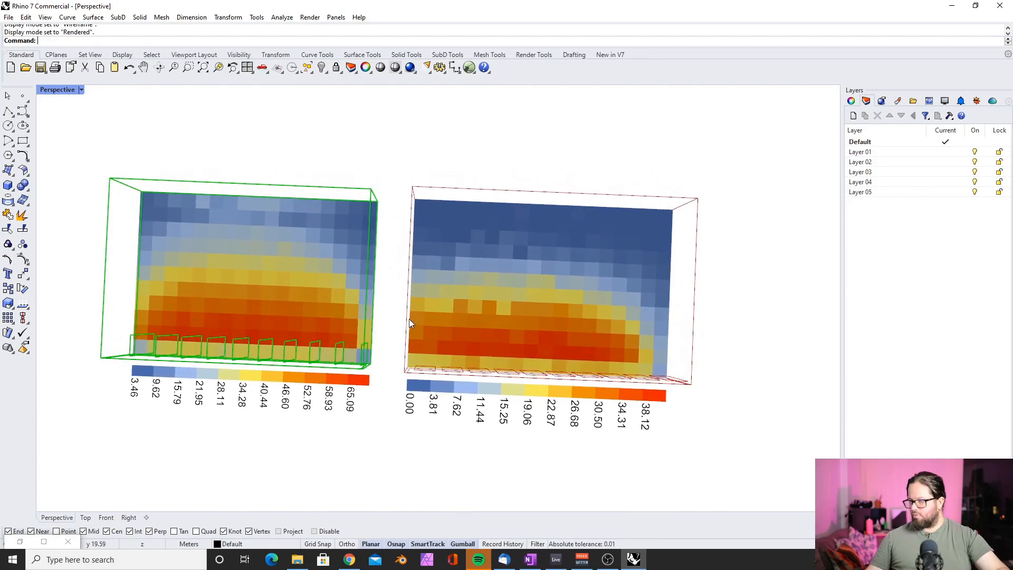
right_drag(451, 313, 376, 199)
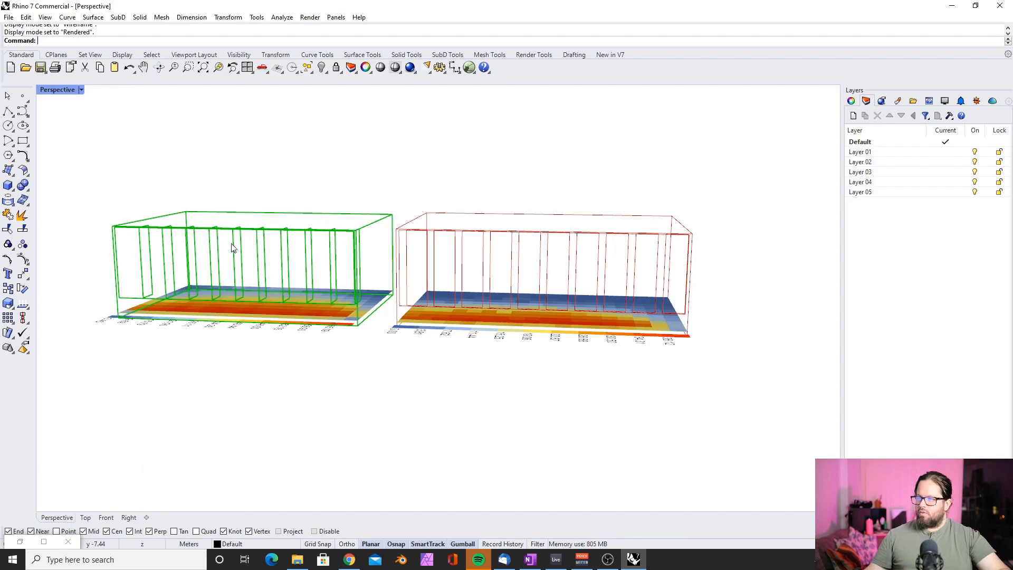
right_drag(398, 300, 372, 414)
scroll(379, 413, down, 5)
scroll(379, 413, up, 5)
scroll(381, 426, up, 4)
scroll(381, 426, down, 3)
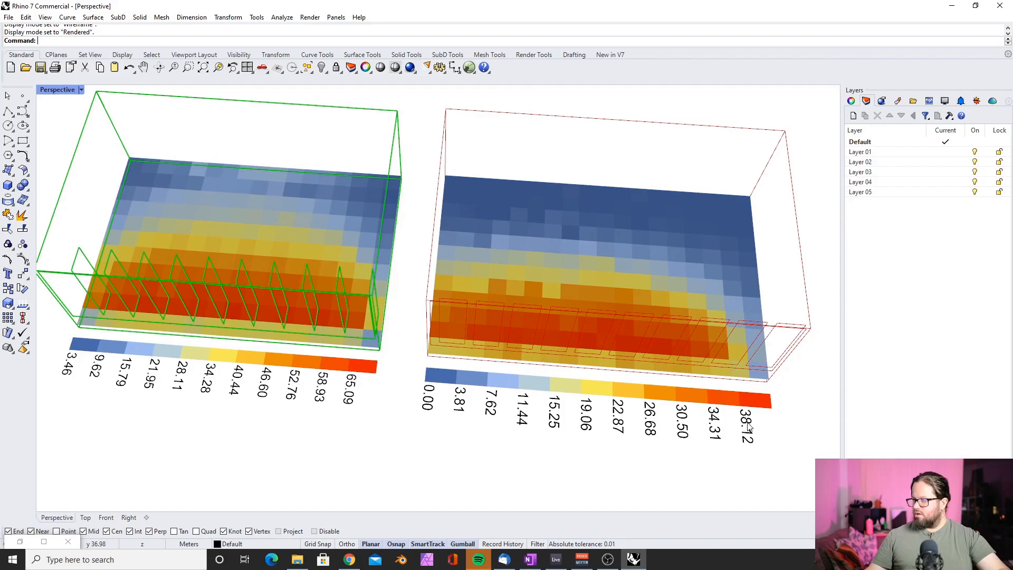
right_drag(748, 426, 650, 399)
scroll(650, 399, down, 4)
right_drag(548, 344, 547, 342)
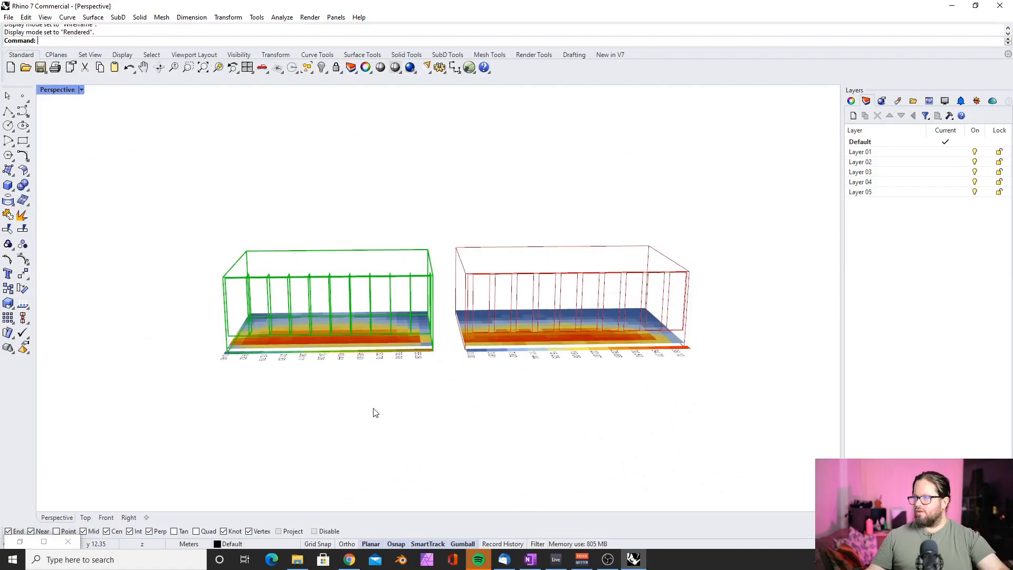
click(42, 541)
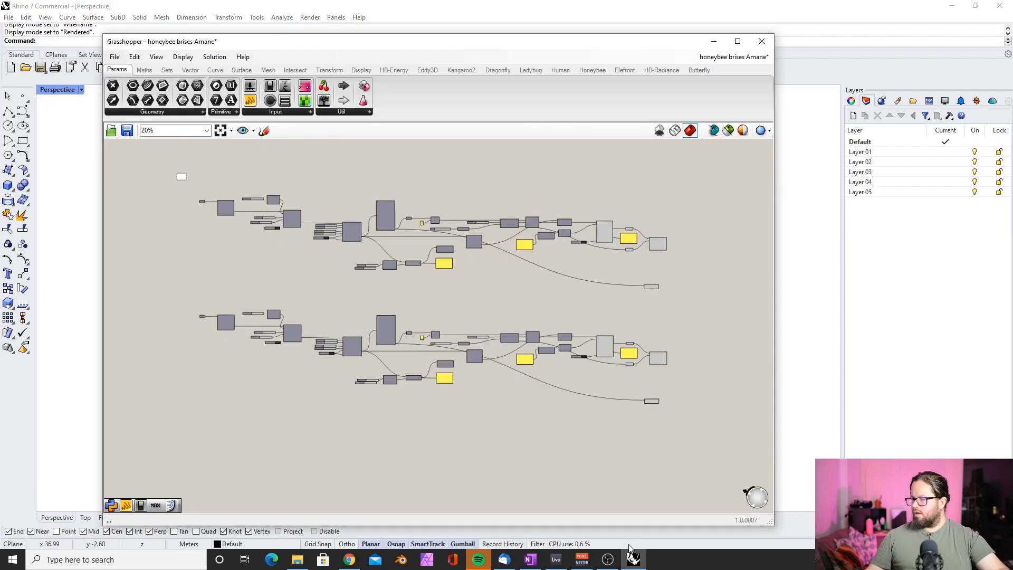
Switch to Chrome and open the food4Rhino home page from the Google results for "food for rhino".
click(348, 559)
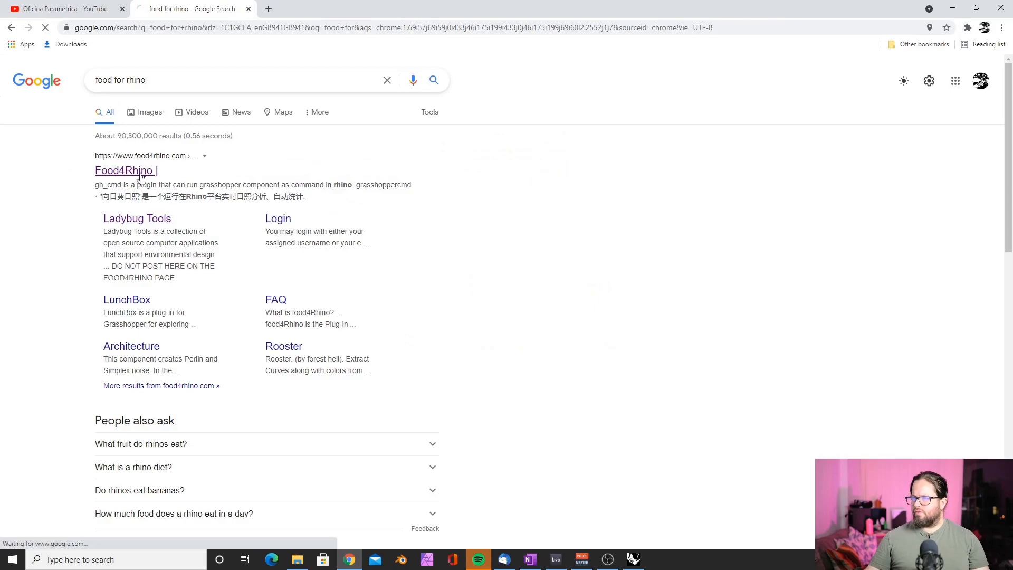
click(141, 176)
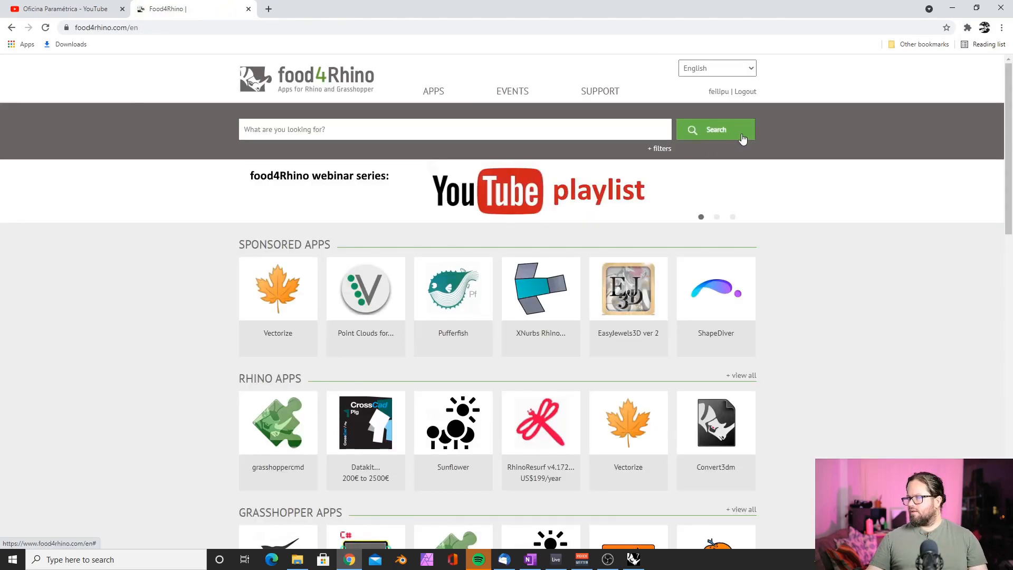
scroll(251, 256, down, 4)
scroll(249, 256, up, 4)
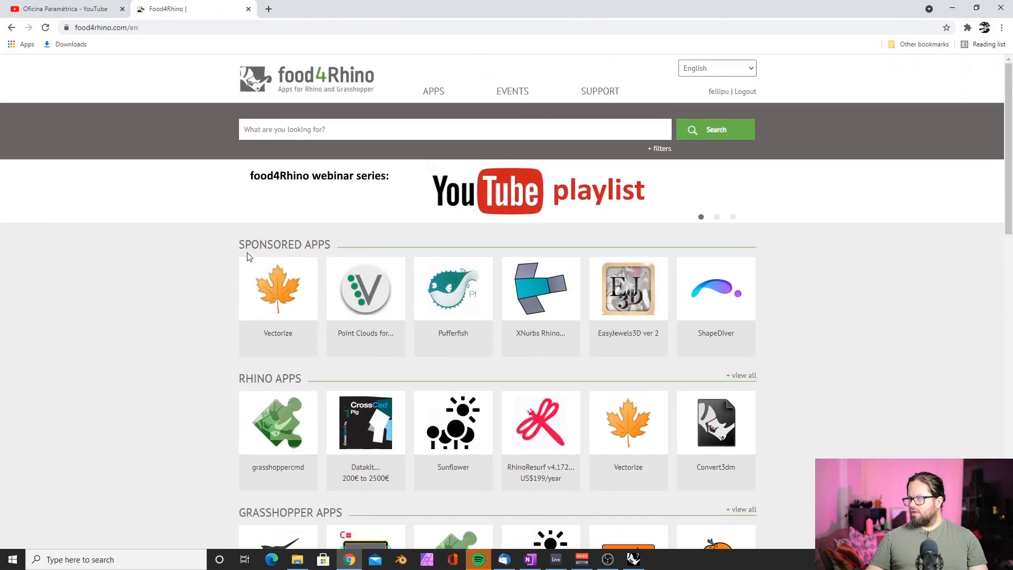
Find the Ladybug Tools app page on food4Rhino and go to its Downloads table.
click(339, 125)
text(lad)
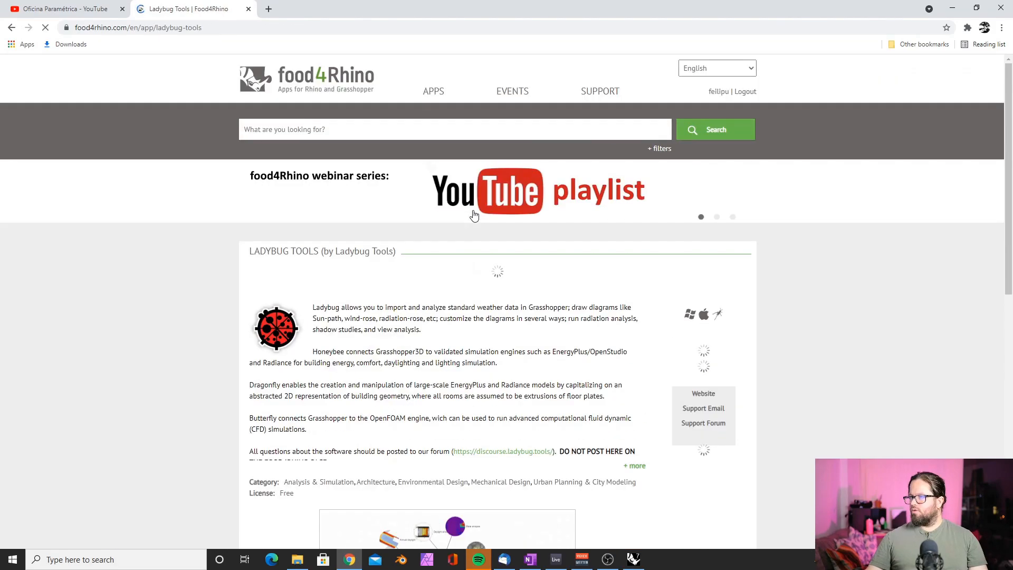
scroll(472, 216, down, 7)
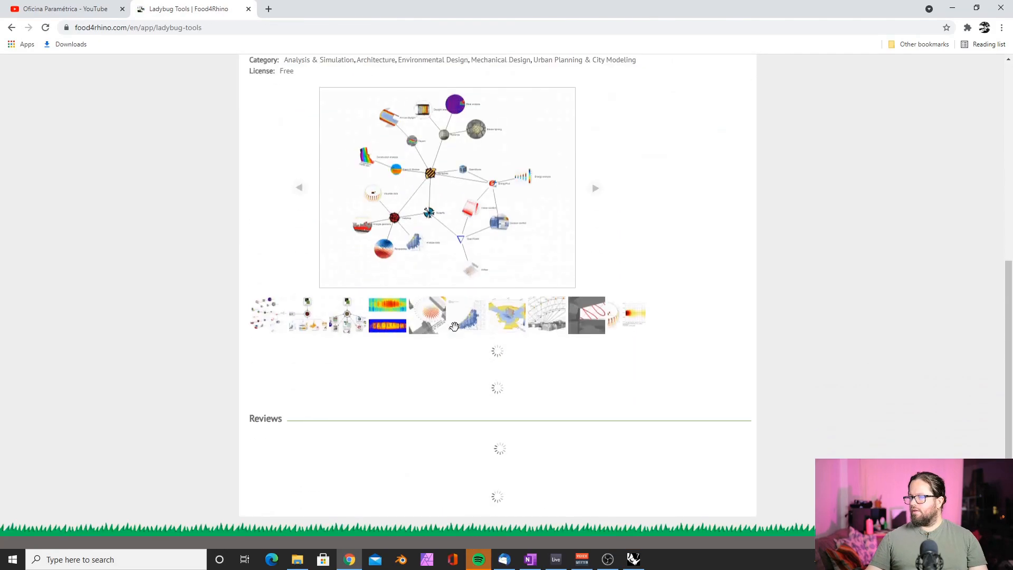
scroll(454, 326, down, 2)
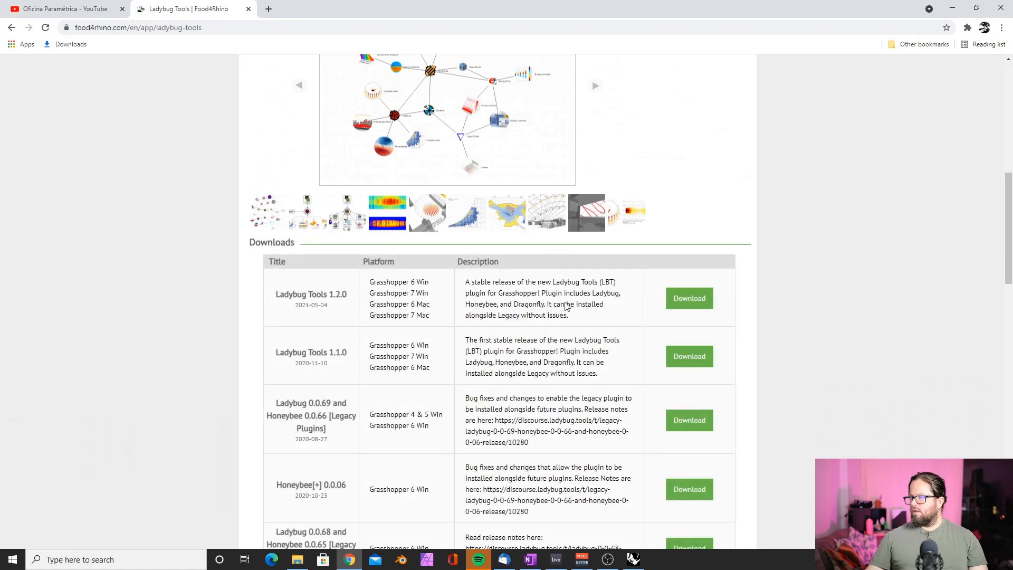
scroll(340, 350, up, 6)
scroll(409, 226, down, 6)
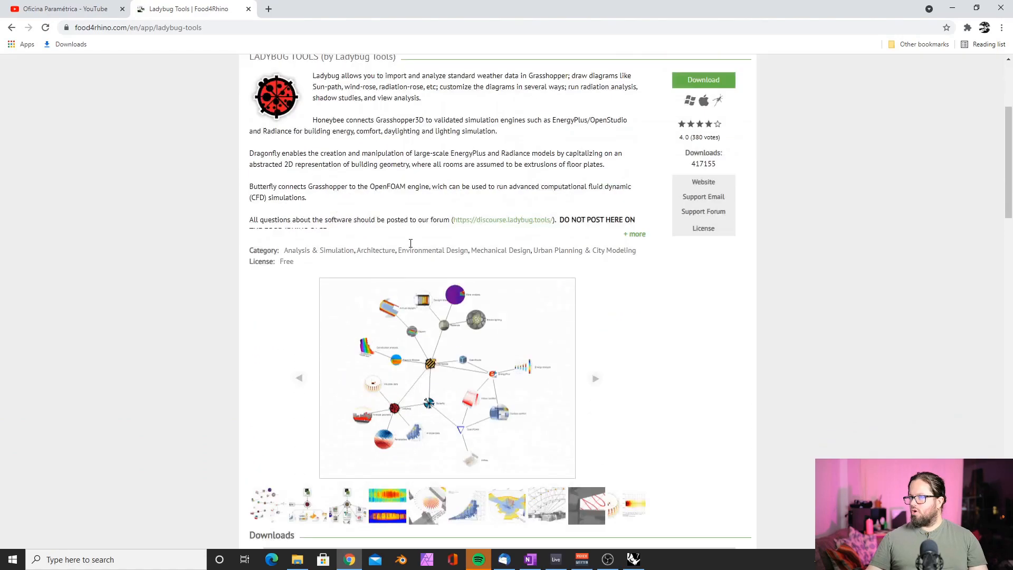
scroll(411, 242, down, 3)
Highlight the Ladybug Tools 1.2.0 title and its release date in the Downloads table.
drag(275, 135, 354, 138)
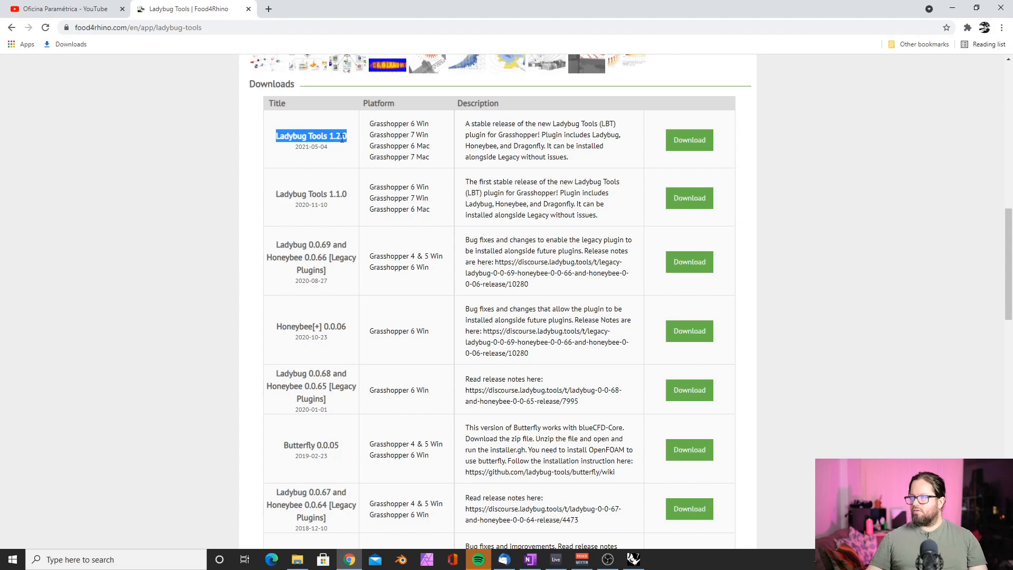
drag(296, 147, 332, 151)
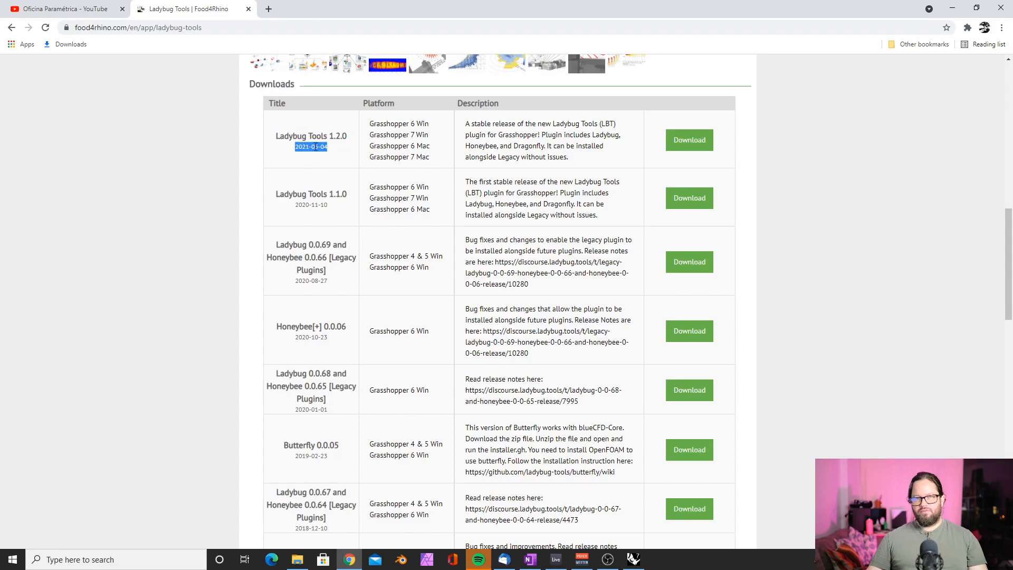
drag(276, 137, 347, 136)
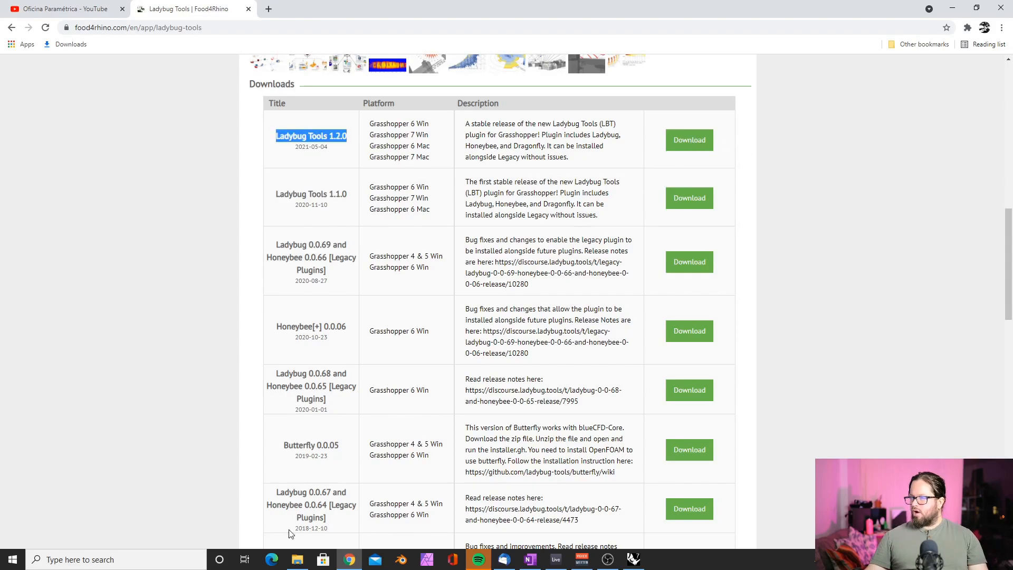
Switch to File Explorer, maximize it and locate the ladybug-tools-1-2-0 archive and extracted folder in D:\Rhino\Apps.
click(296, 559)
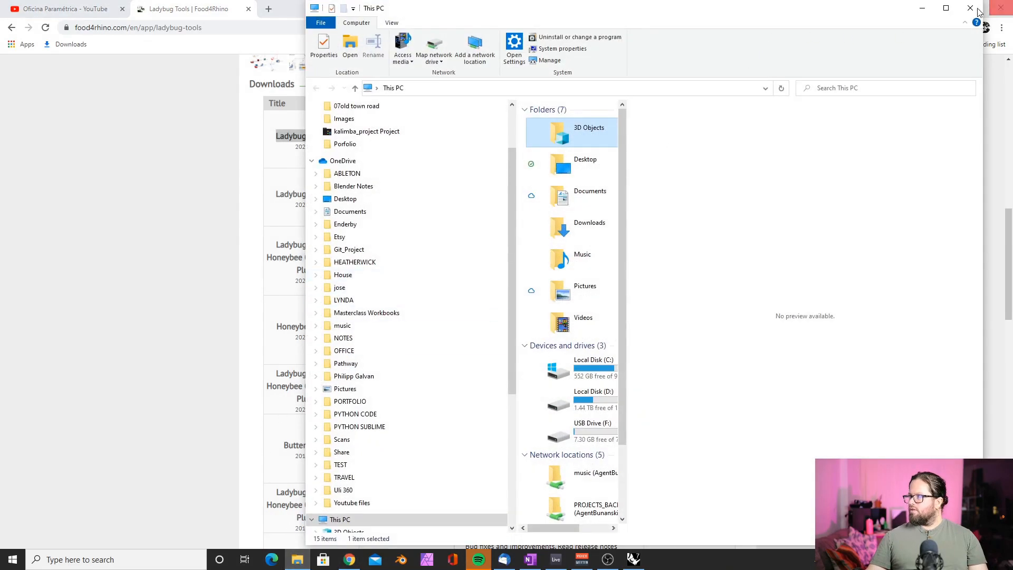
click(946, 8)
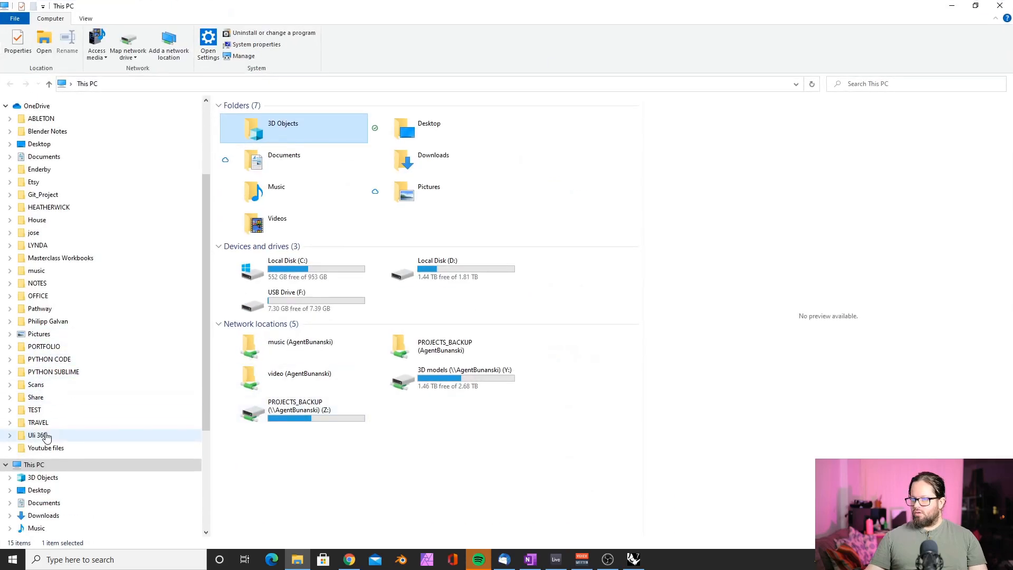
scroll(46, 436, down, 6)
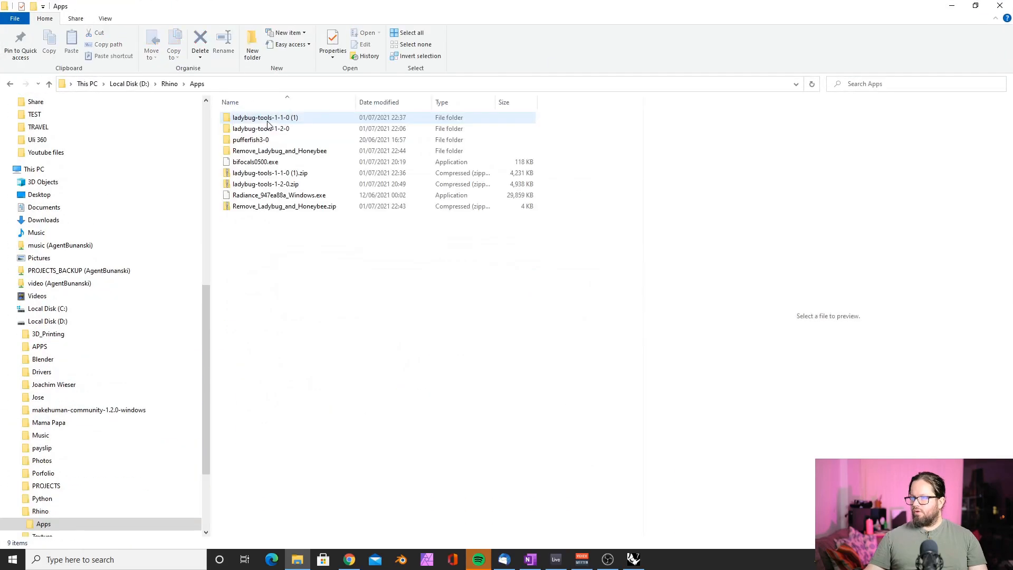
click(168, 184)
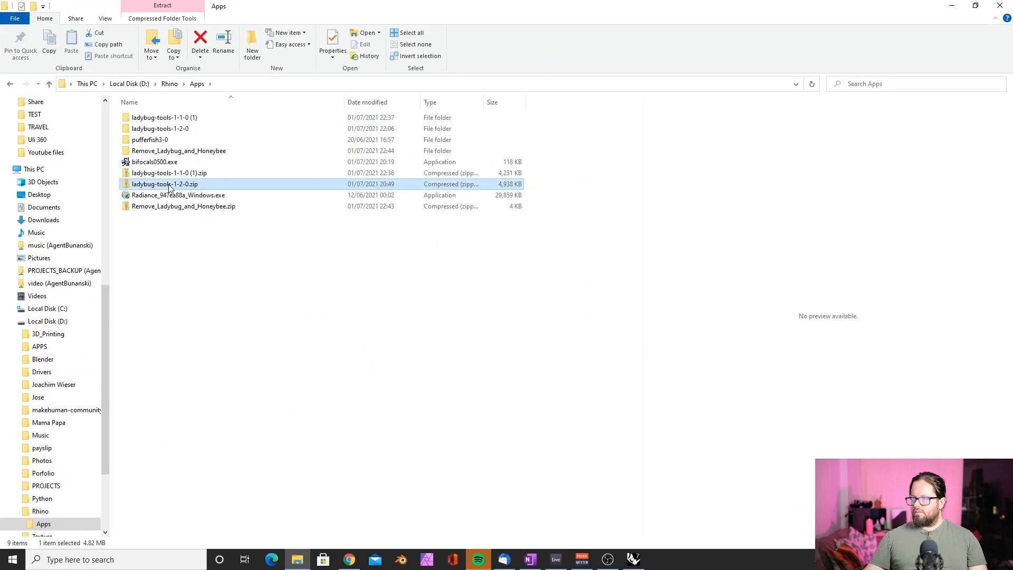
click(152, 129)
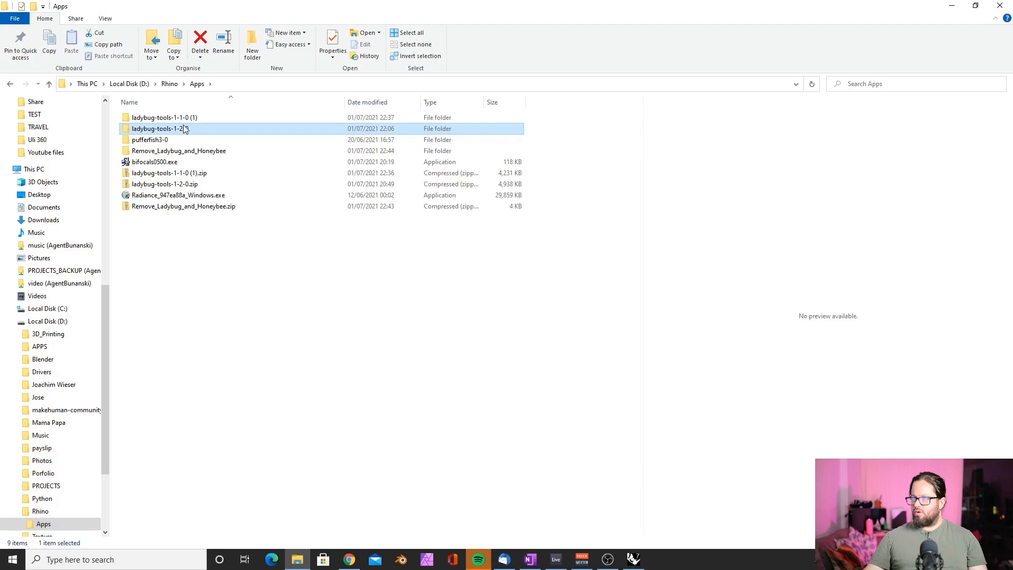
Open the nested ladybug-tools-1-2-0 folder that holds installer.gh and copy its folder path.
double_click(153, 129)
double_click(154, 119)
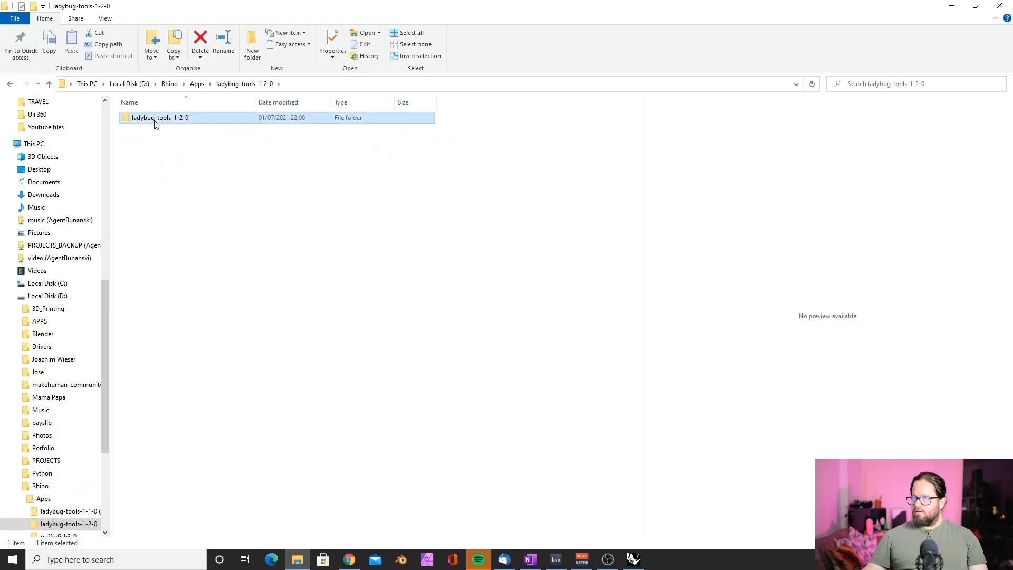
click(145, 140)
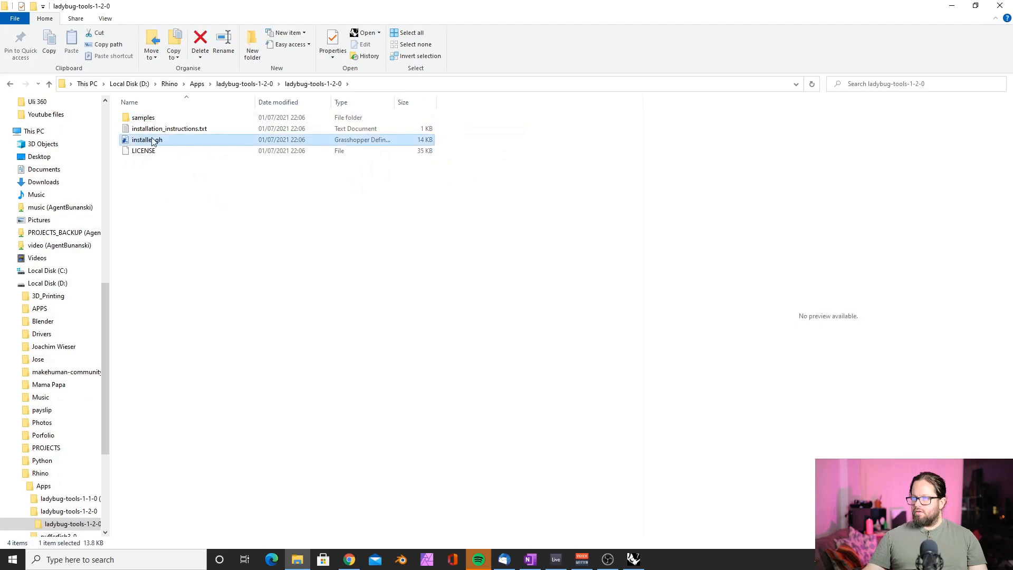
click(380, 83)
key(ctrl+c)
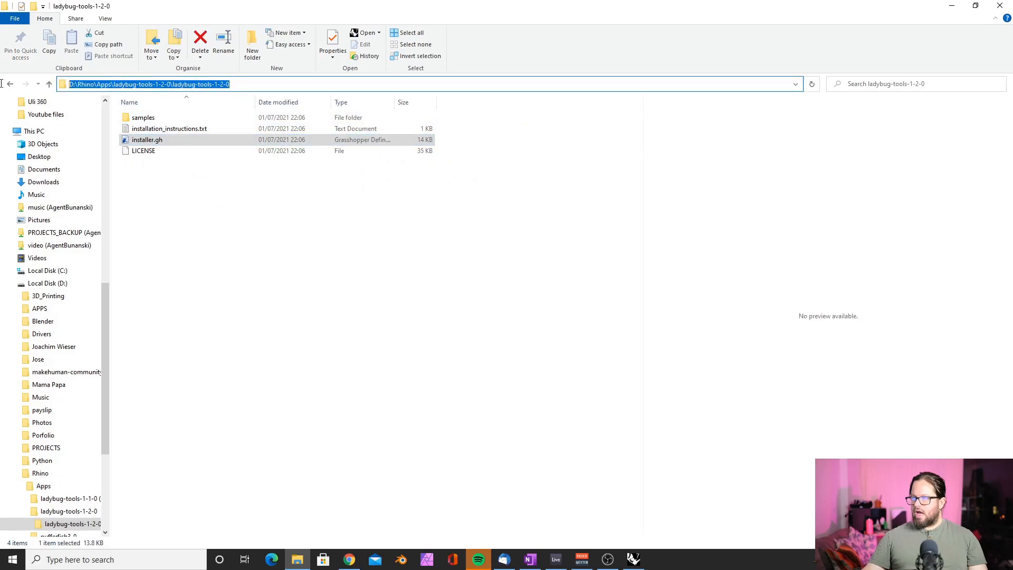
Open installer.gh in Grasshopper from the copied path D:\Rhino\Apps\ladybug-tools-1-2-0\ladybug-tools-1-2-0.
click(114, 56)
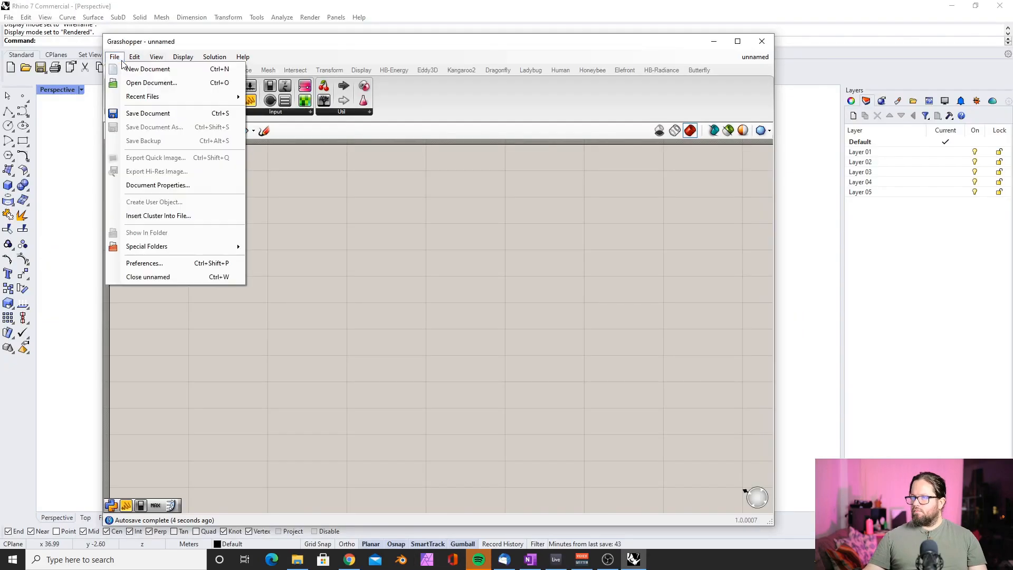
click(158, 85)
click(320, 151)
key(ctrl+v)
key(Return)
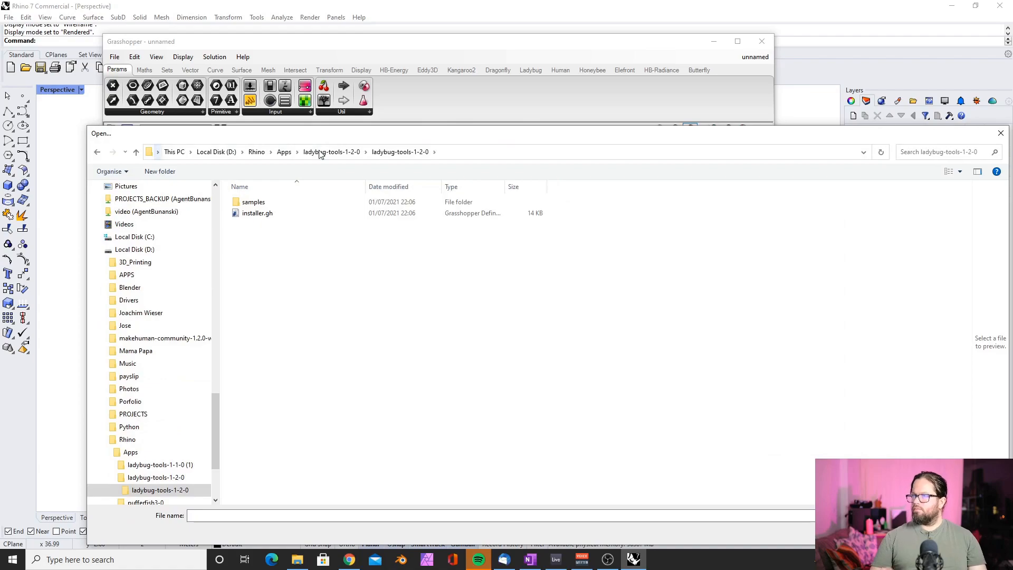
click(259, 216)
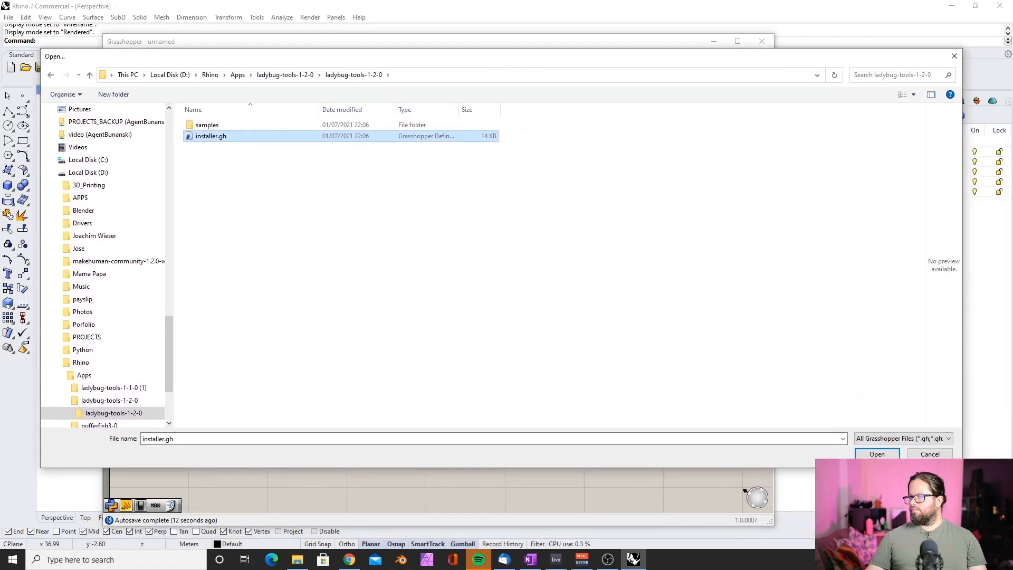
click(891, 455)
scroll(306, 249, down, 9)
scroll(309, 249, up, 10)
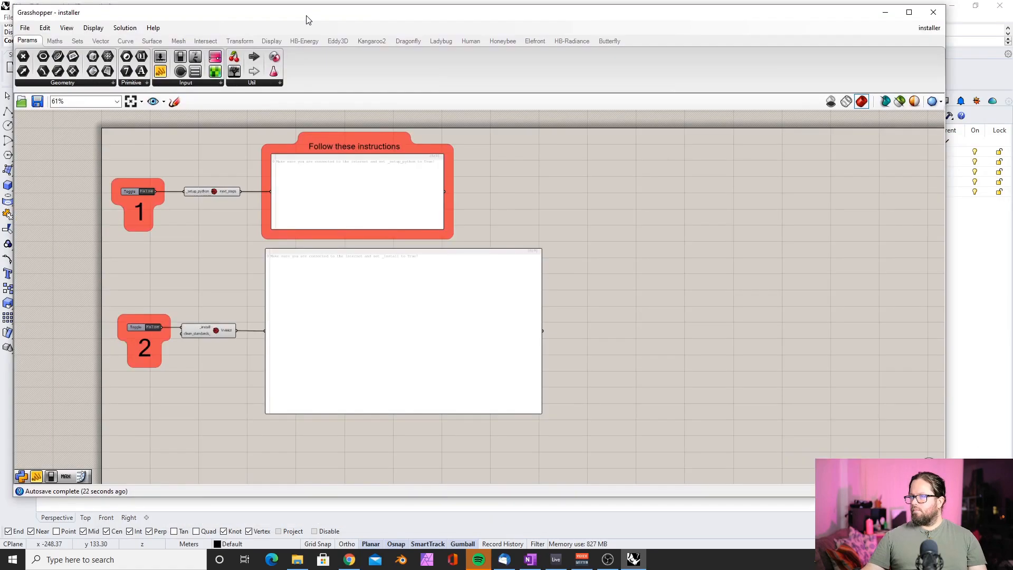
Examine the installer definition's _setup_python and _install toggles with their instruction panels, and the HB-Energy component set.
scroll(112, 179, up, 4)
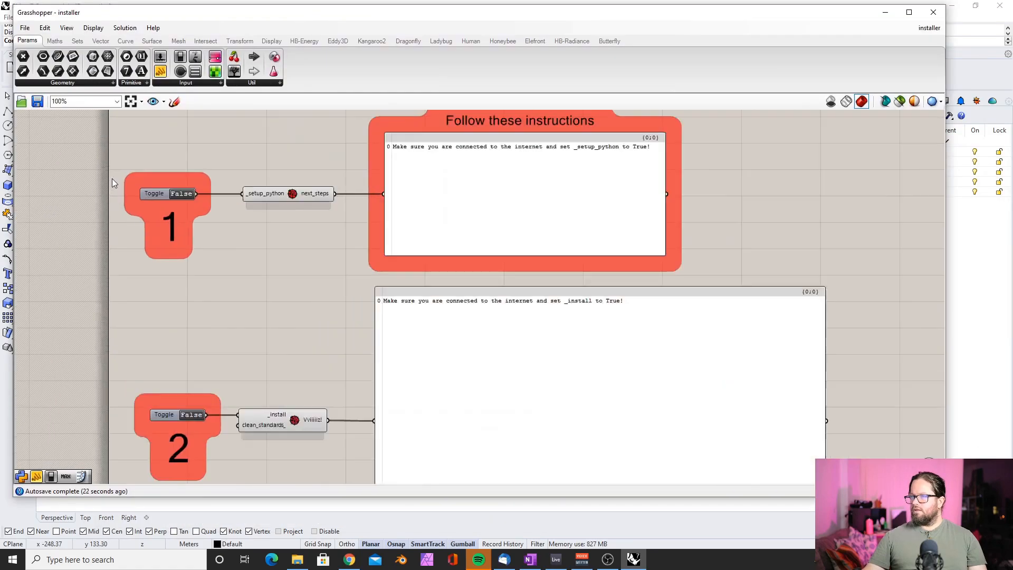
scroll(548, 164, down, 1)
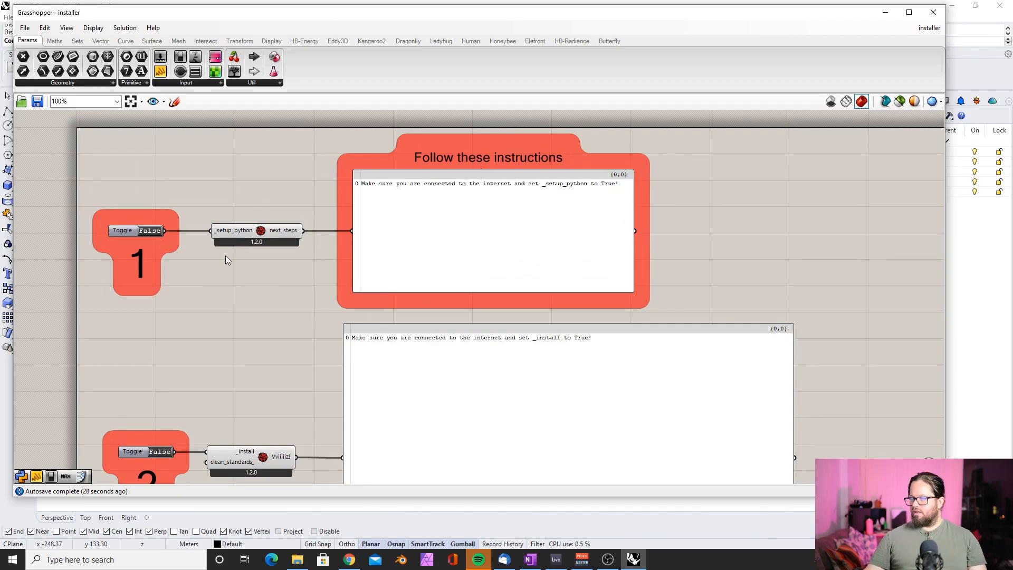
right_drag(325, 379, 328, 313)
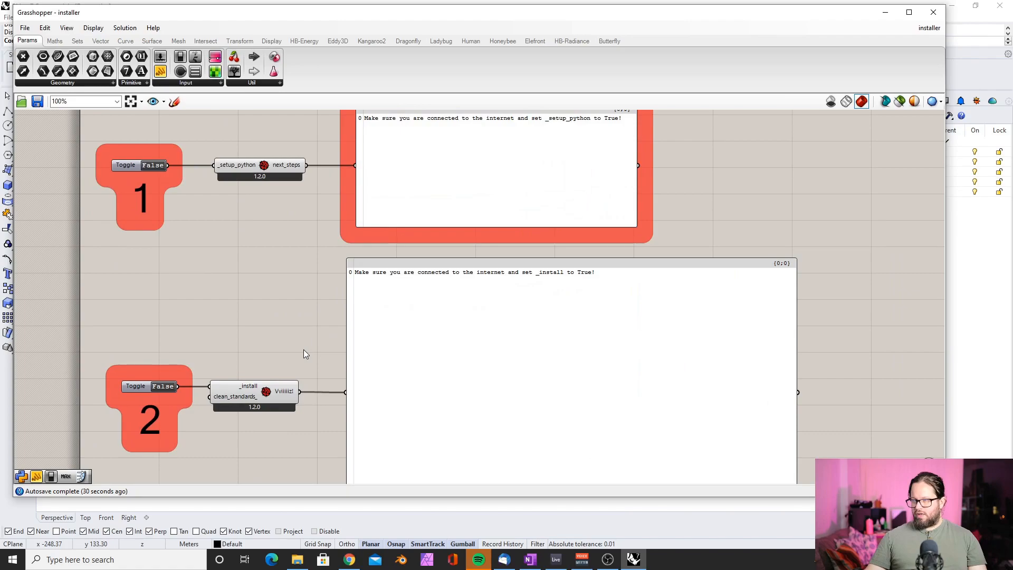
scroll(303, 349, down, 2)
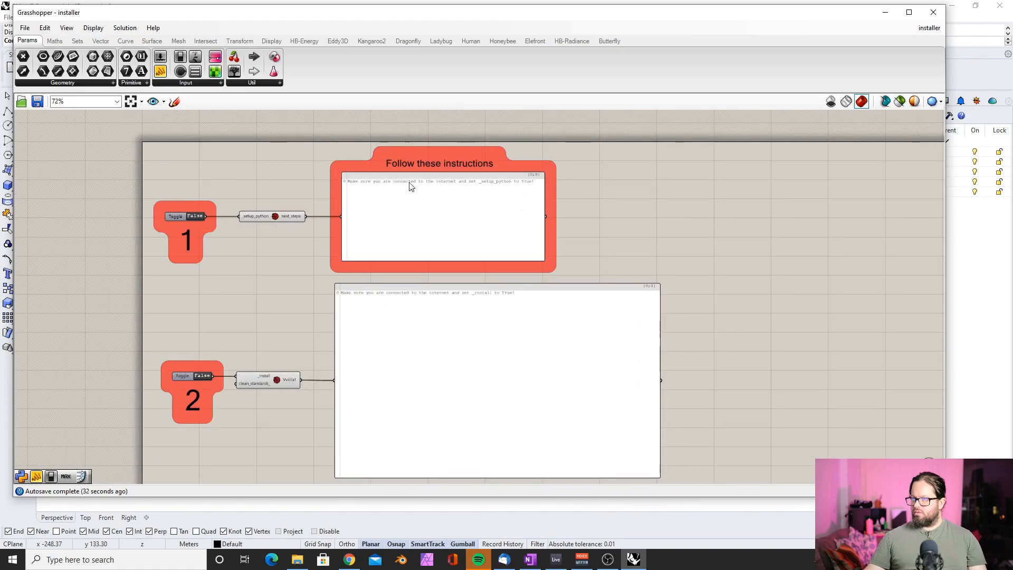
scroll(373, 190, up, 2)
scroll(398, 248, down, 2)
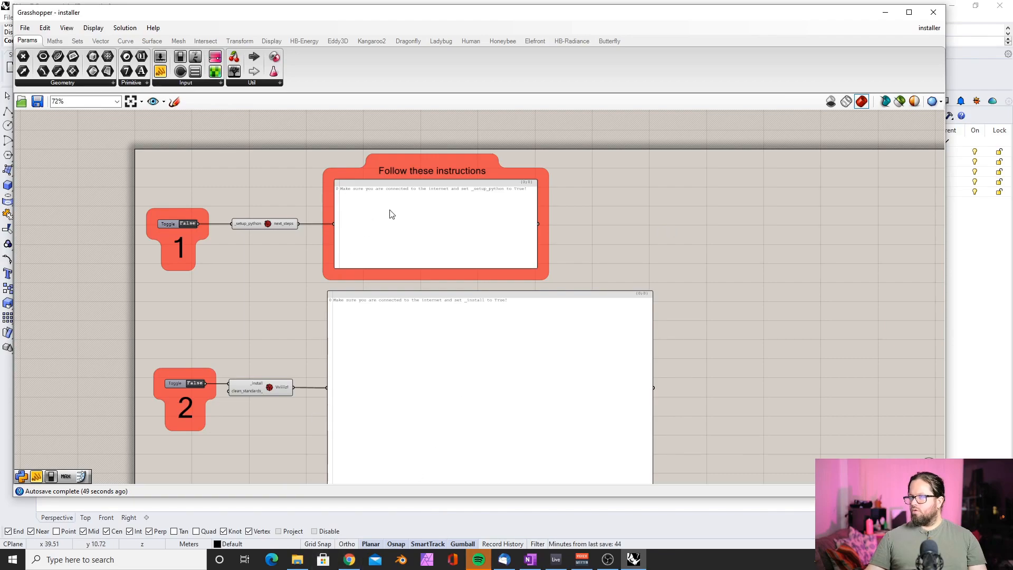
click(300, 41)
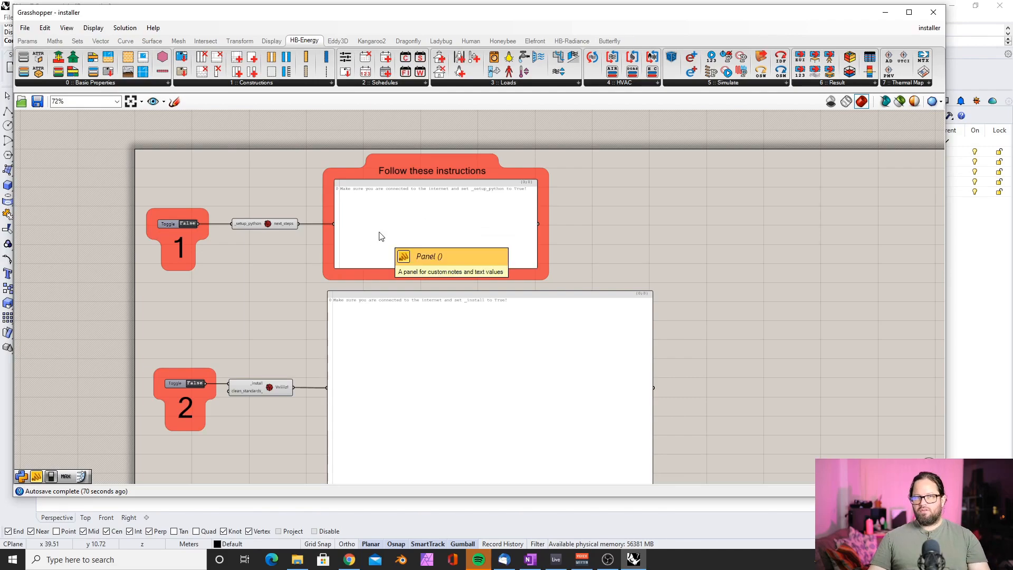
scroll(135, 194, up, 2)
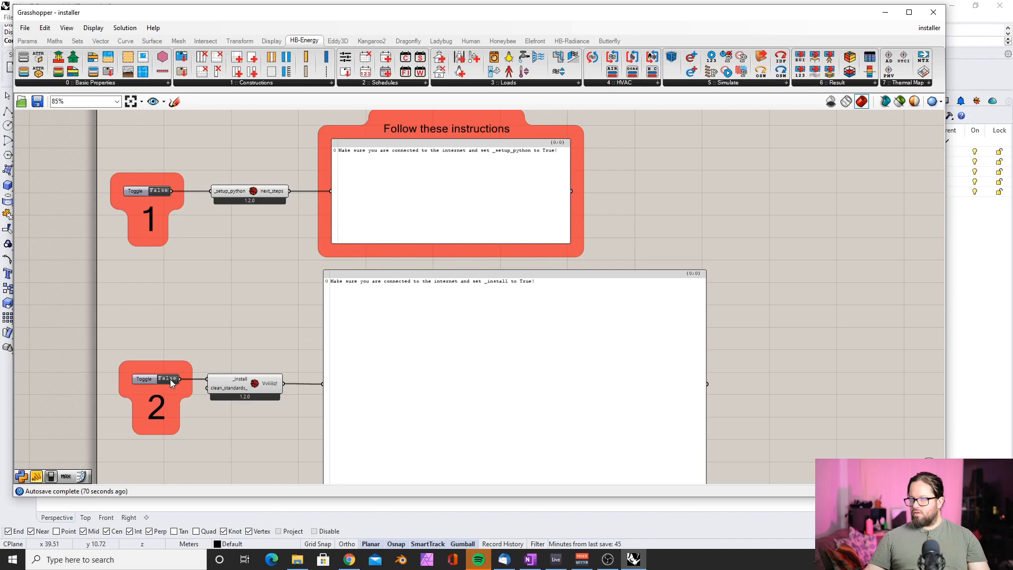
scroll(217, 332, down, 2)
scroll(190, 312, up, 3)
scroll(211, 301, down, 4)
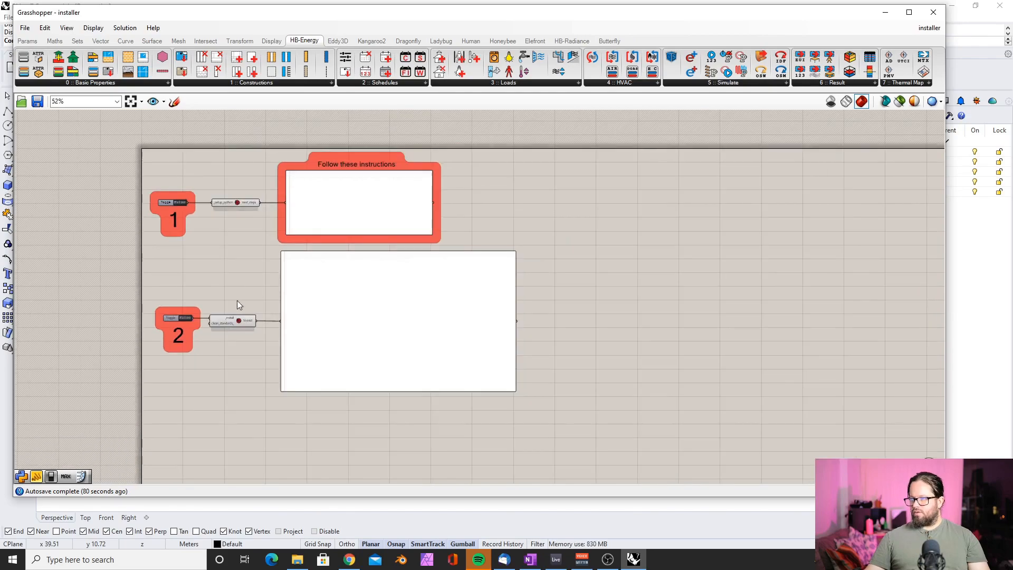
scroll(318, 213, up, 3)
Open Grasshopper's Libraries folder through its special folders.
click(928, 27)
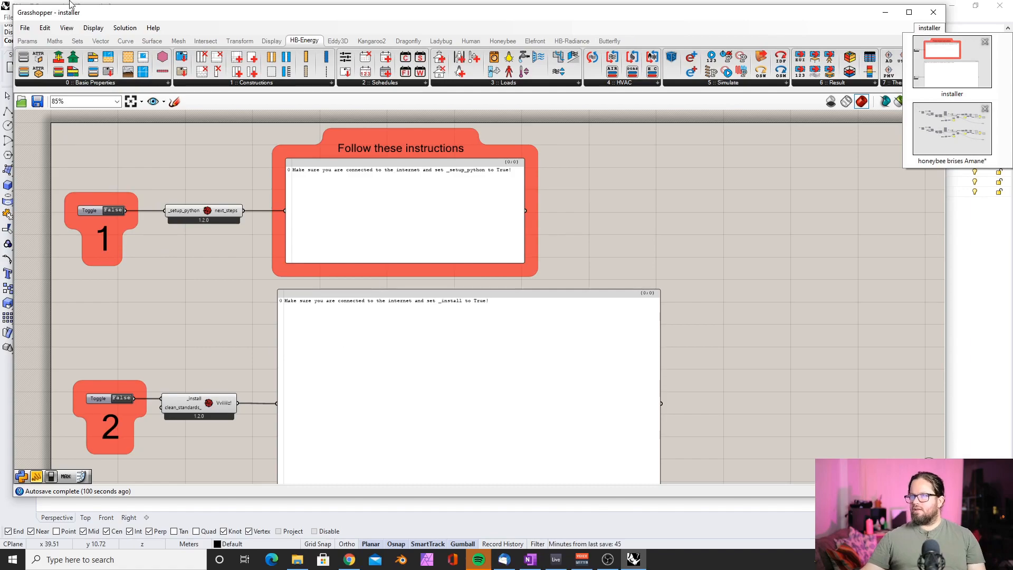
click(24, 28)
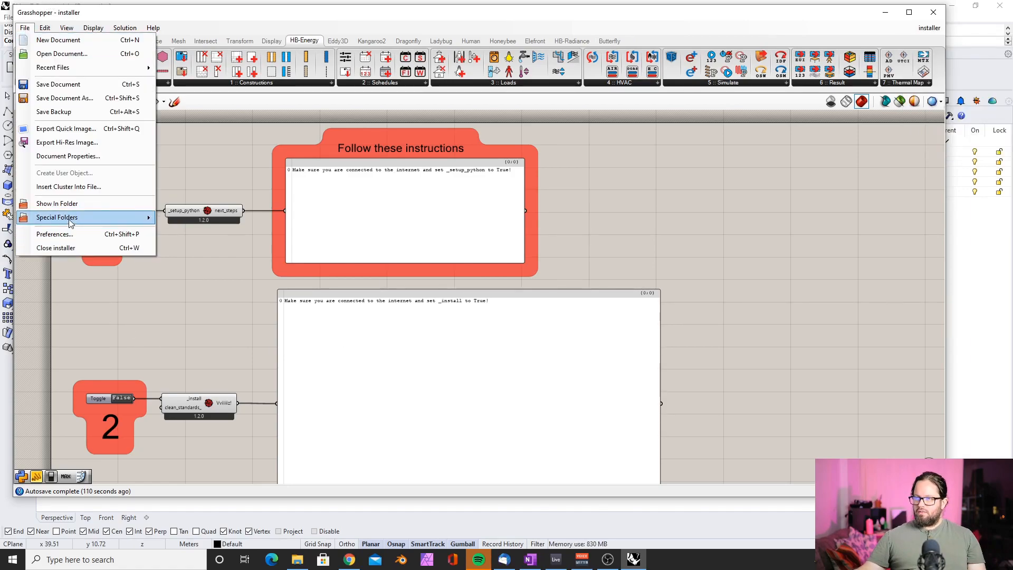
mouse_move(138, 221)
click(182, 218)
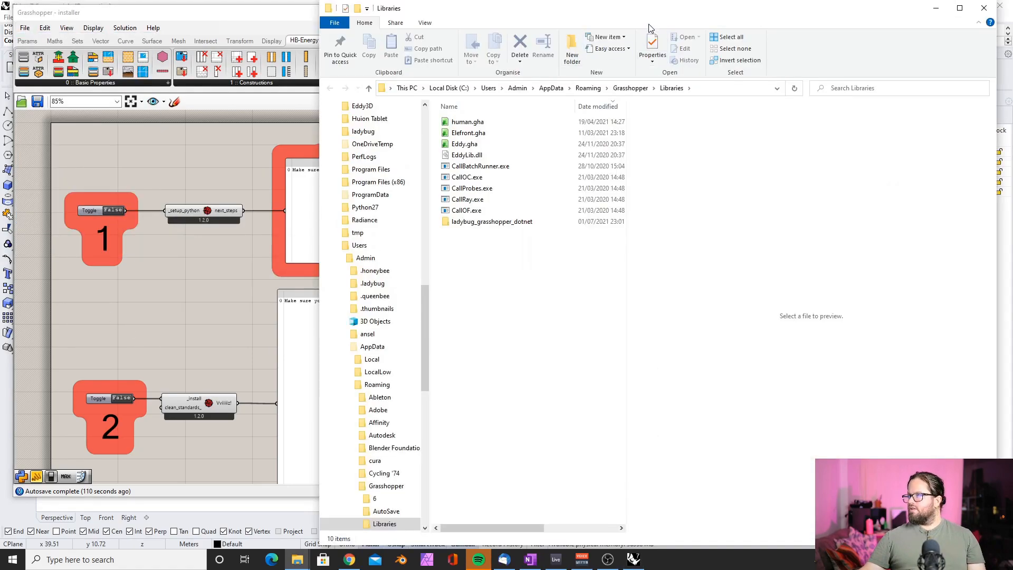
Go to Grasshopper's UserObjects folder and select the folders from dragonfly_grasshopper through ladybug_grasshopper, leaving Butterfly out.
click(222, 96)
double_click(328, 165)
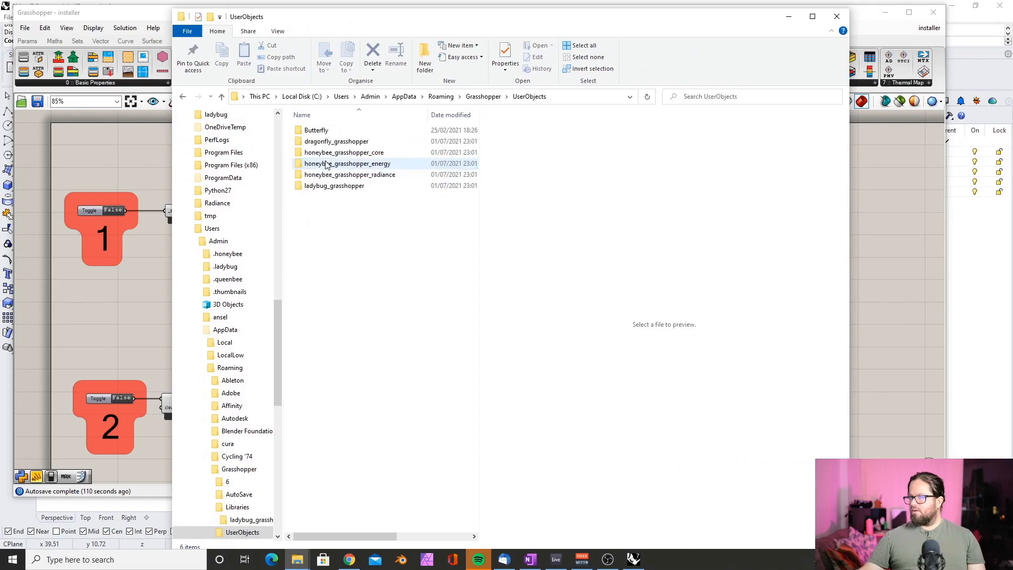
drag(363, 239, 309, 135)
click(332, 199)
click(329, 190)
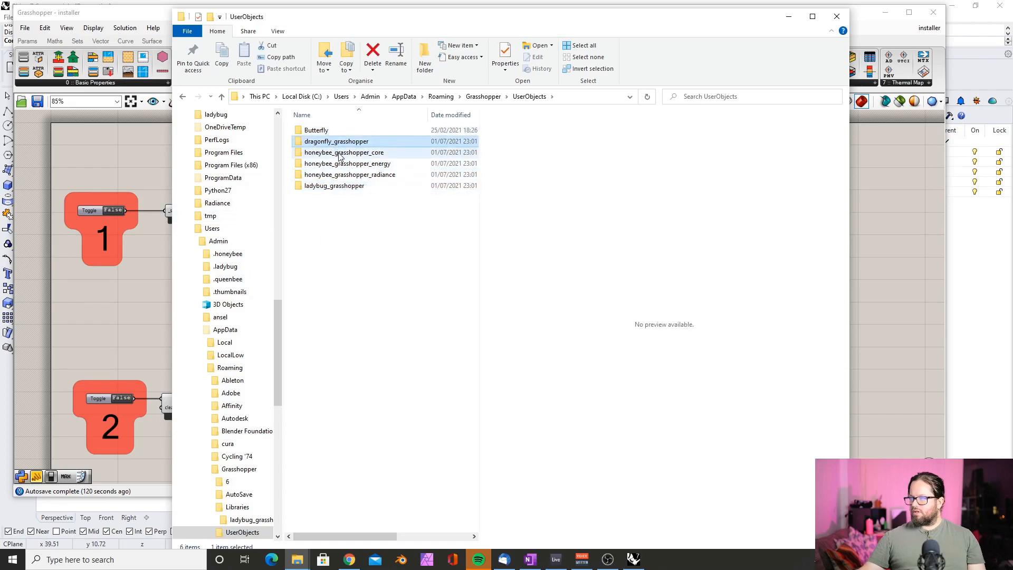
shift+click(315, 139)
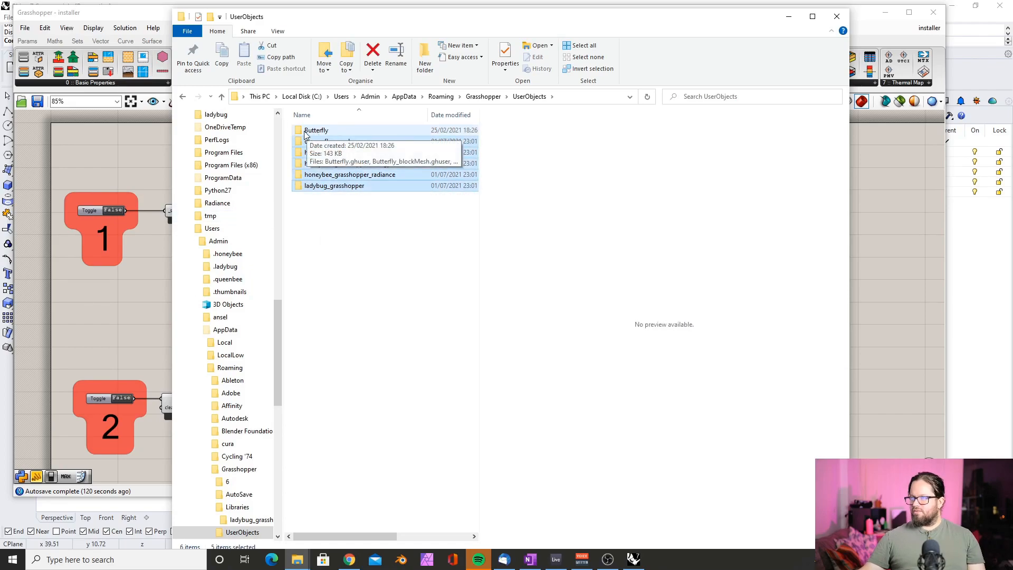
Open the ladybug_tools folder under the Admin user folder to examine its contents, and minimize File Explorer.
drag(278, 312, 278, 326)
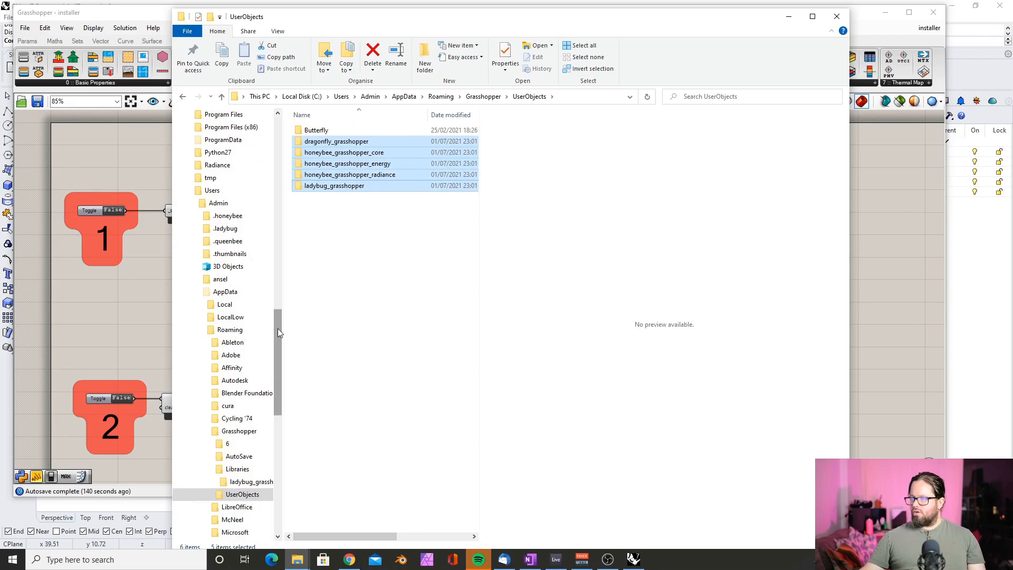
click(240, 204)
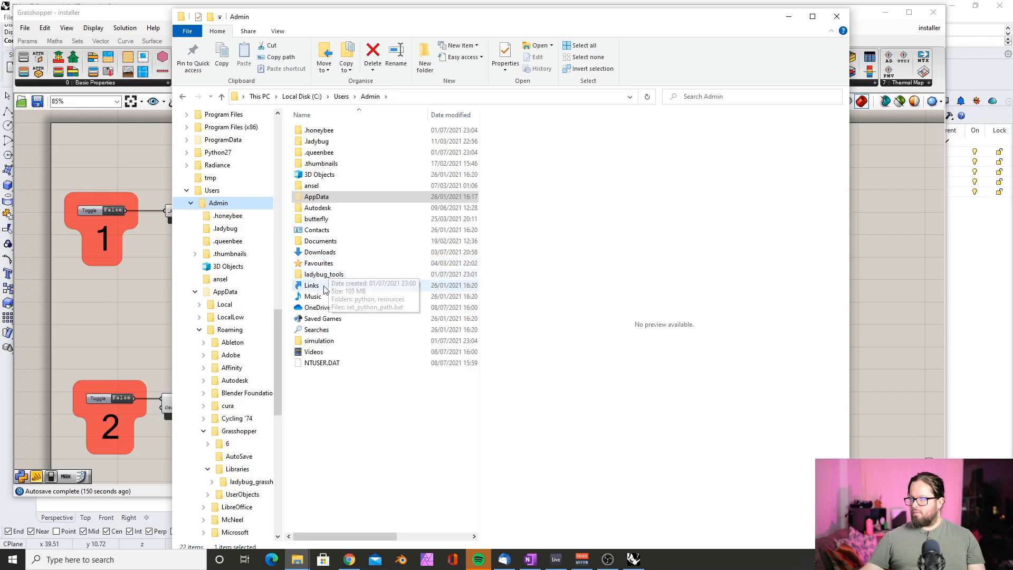
double_click(310, 275)
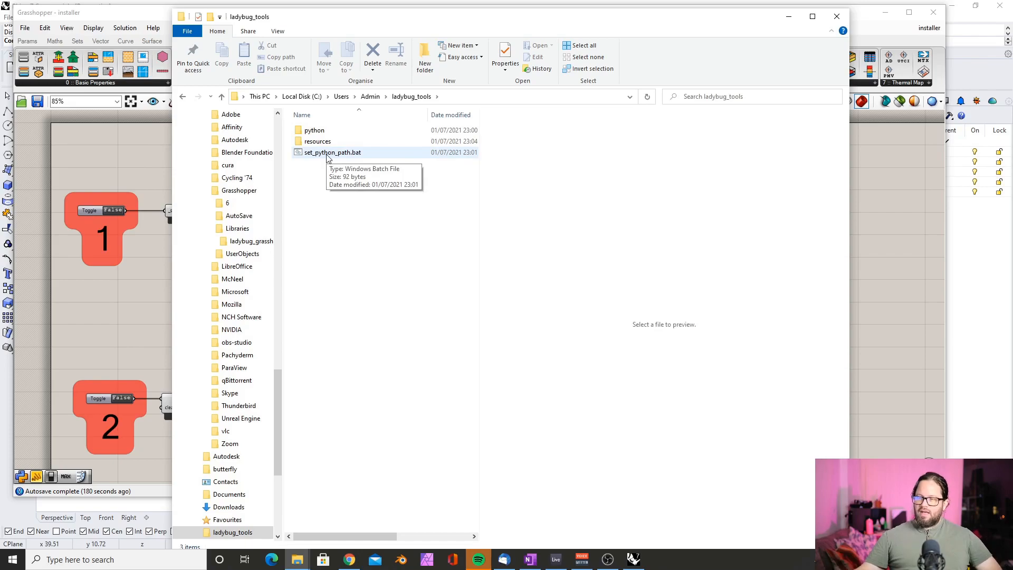
click(788, 16)
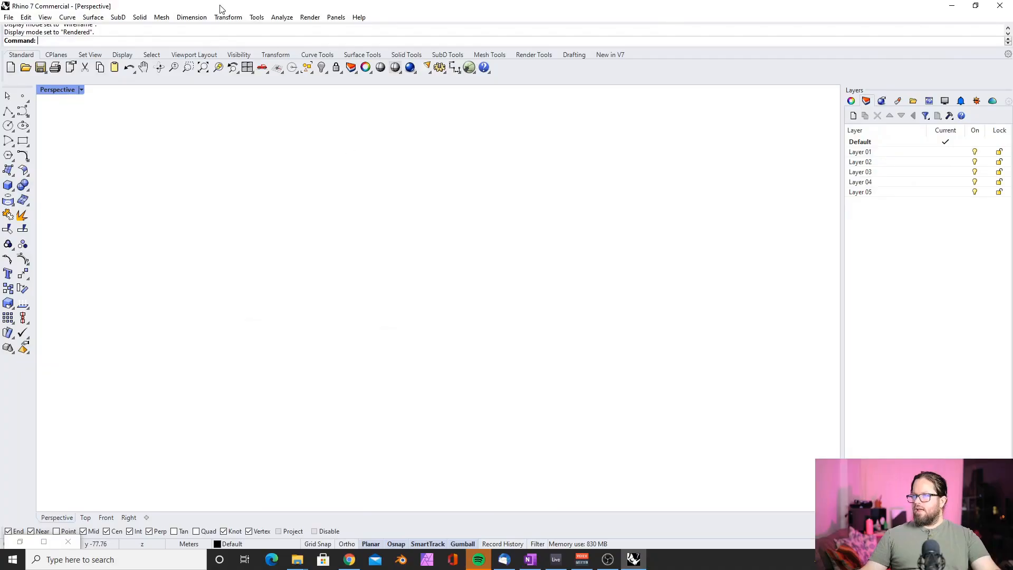
Restore the Grasshopper window and examine the Honeybee, HB-Radiance and HB-Energy component sets.
click(79, 537)
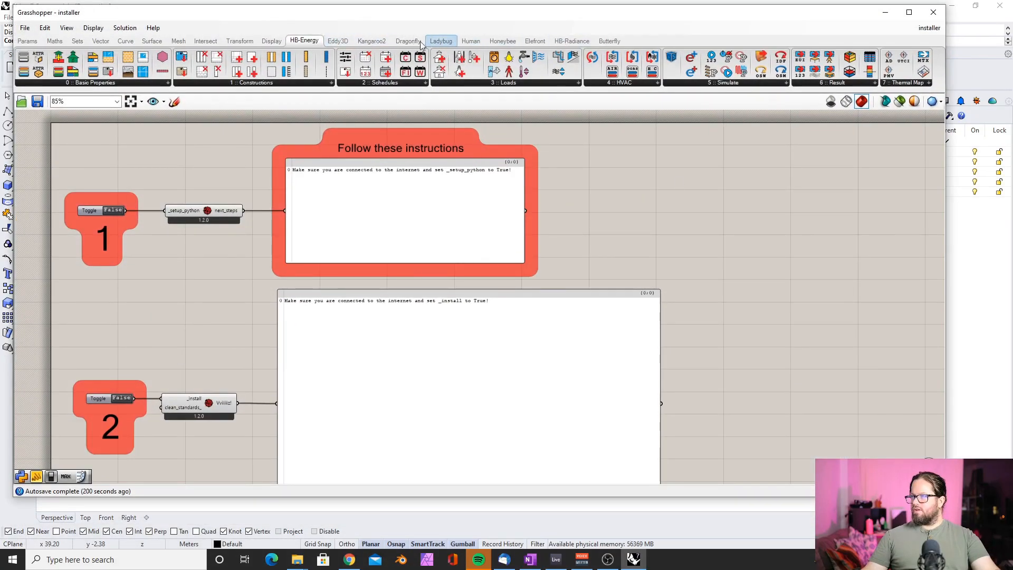
click(502, 42)
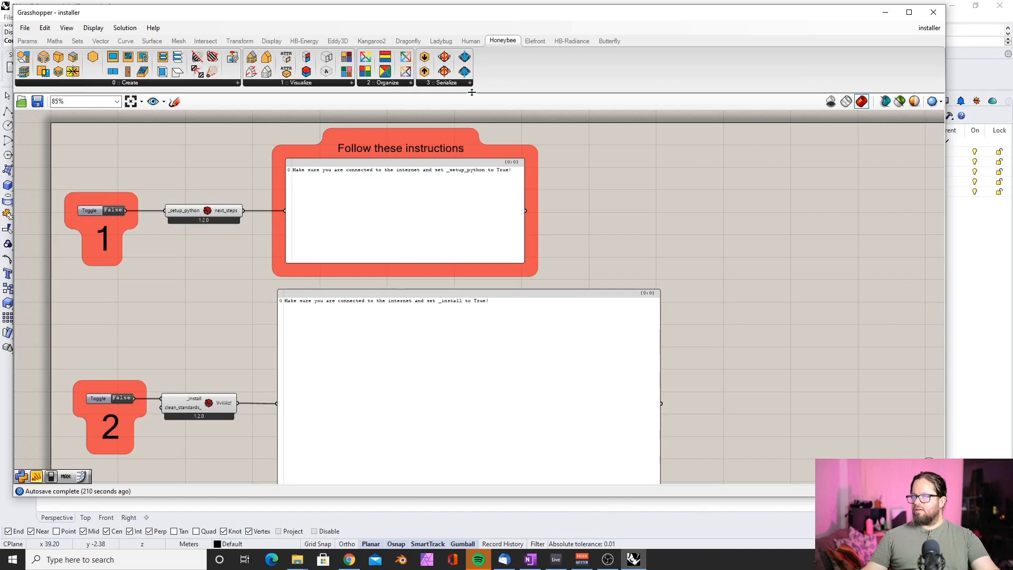
click(574, 42)
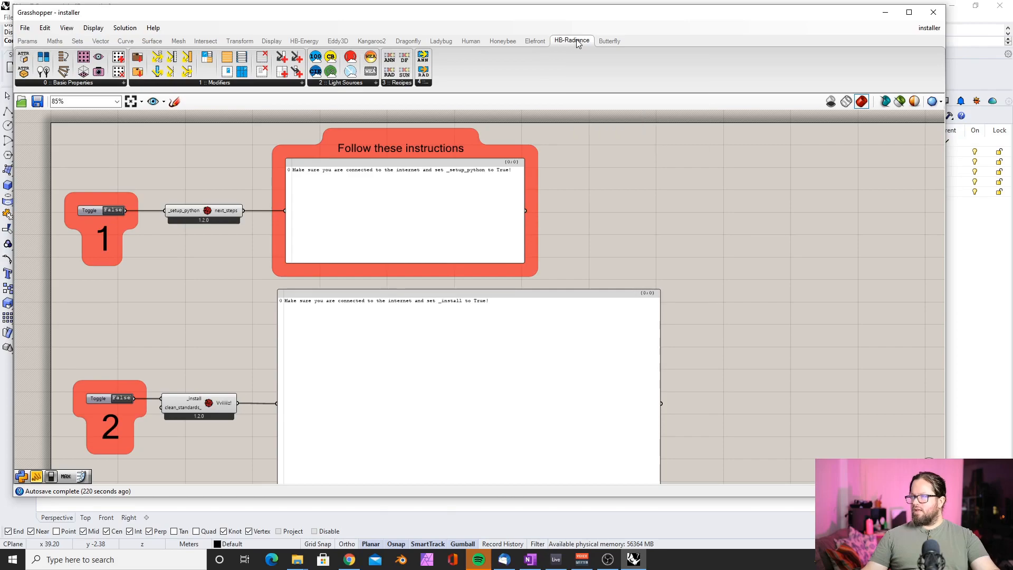
click(306, 42)
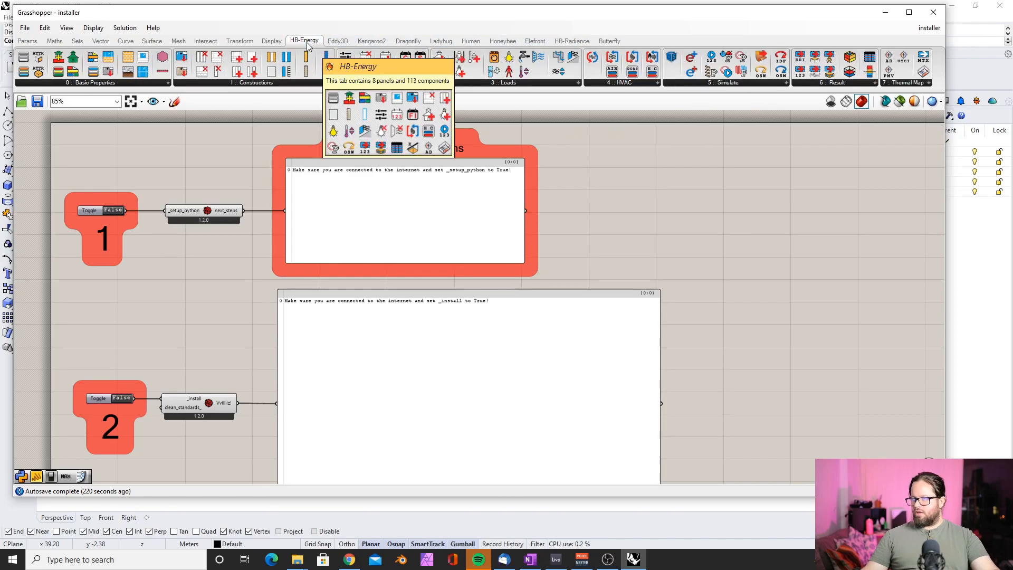
click(572, 41)
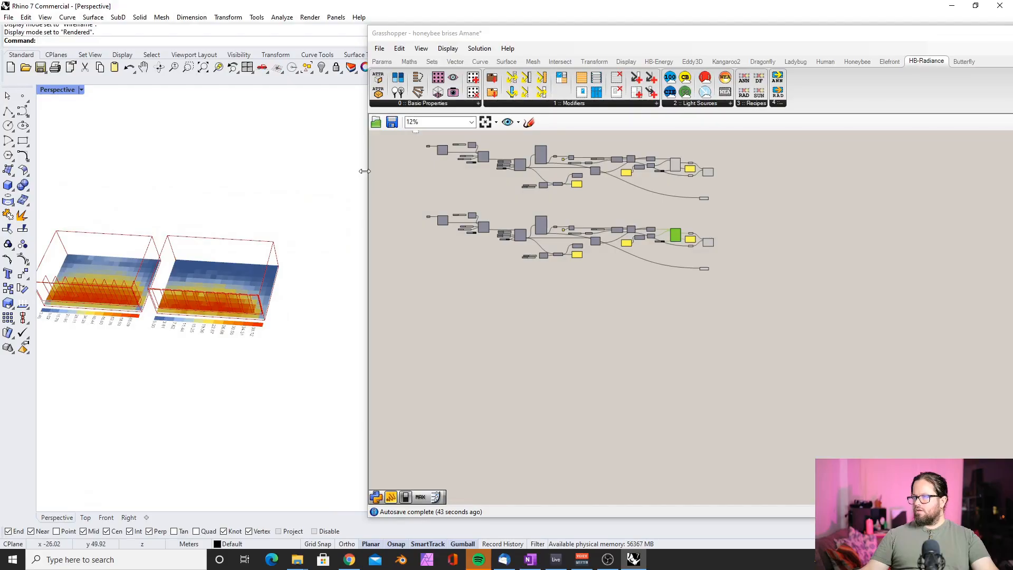
Narrow the Grasshopper window of the honeybee brises definition, and model and select a box beside the two daylight-mapped rooms in Rhino.
drag(368, 166, 530, 166)
click(8, 185)
click(301, 272)
click(425, 333)
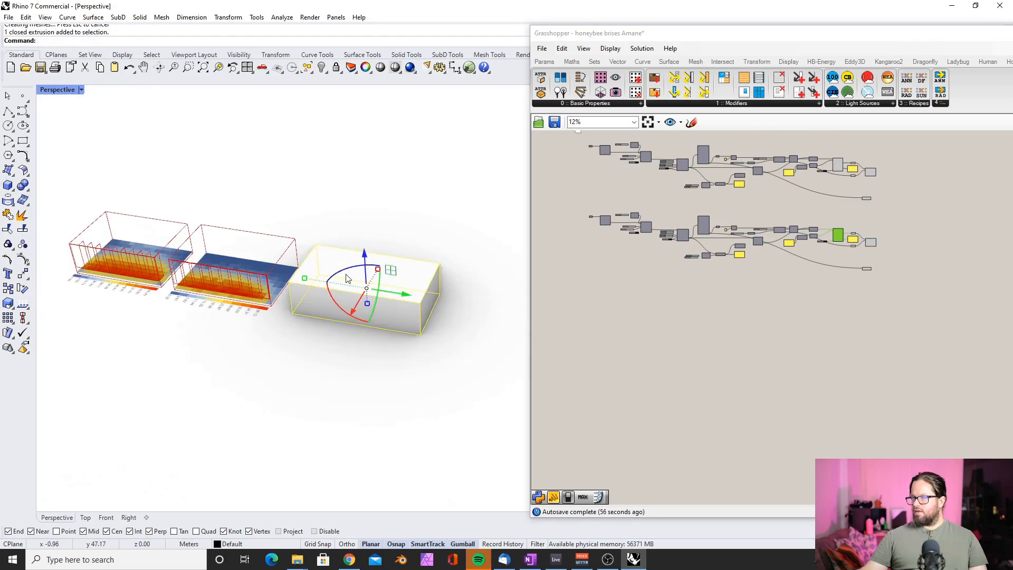
key(Escape)
scroll(352, 271, up, 3)
click(349, 298)
scroll(351, 299, down, 5)
Widen the Grasshopper window and select the HB Annual Daylight component in the honeybee brises definition.
click(686, 306)
drag(528, 254, 417, 253)
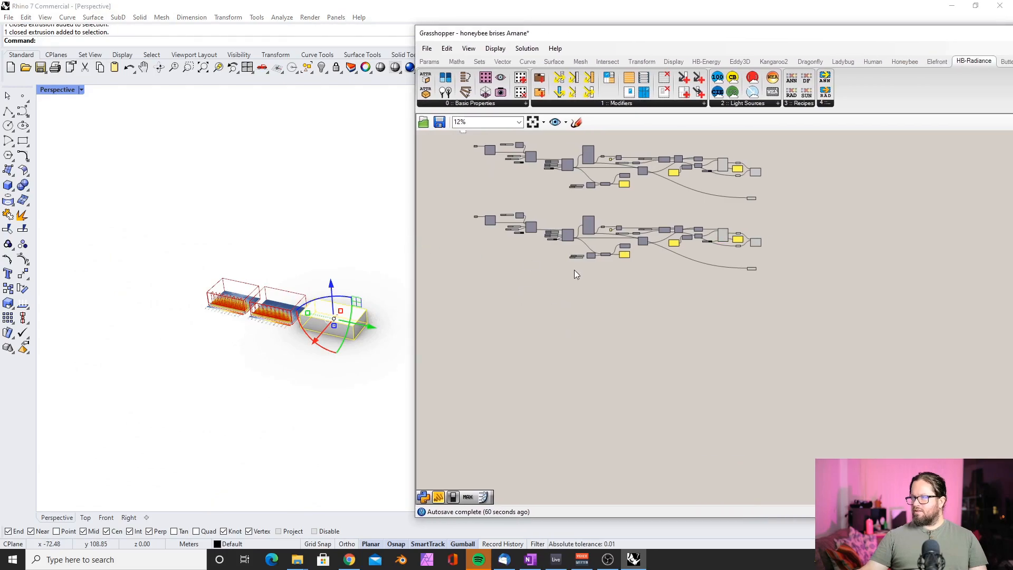
scroll(635, 228, up, 6)
scroll(622, 259, up, 1)
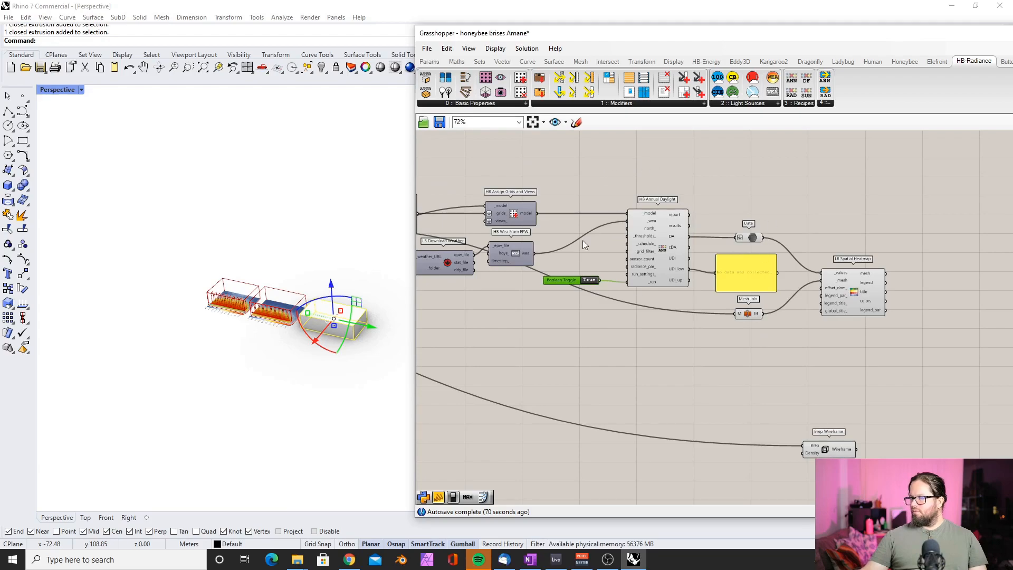
click(660, 209)
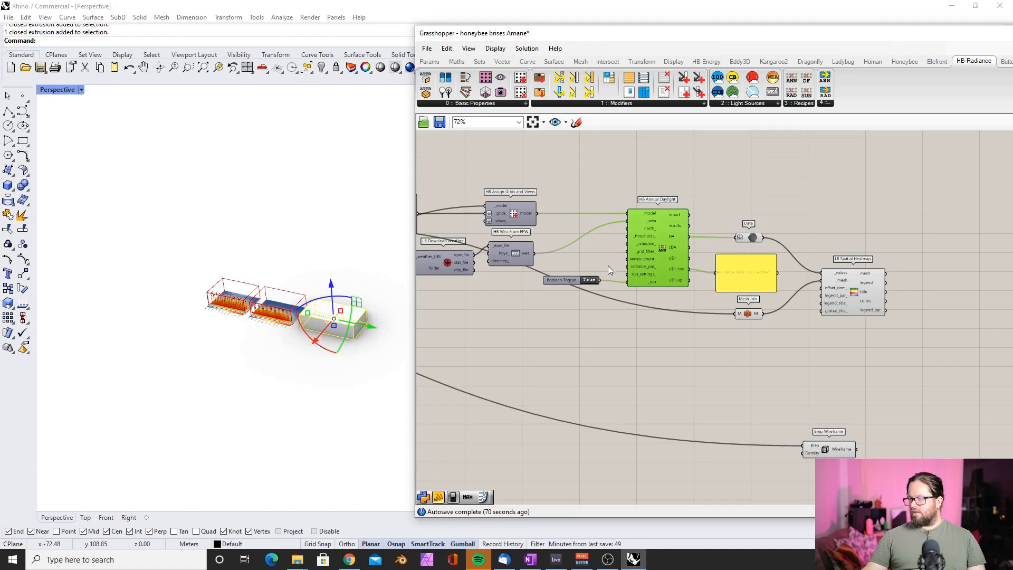
Move the Brep Wireframe component up to just below the LB Spatial Heatmap component.
click(722, 154)
scroll(721, 157, down, 3)
scroll(717, 184, up, 3)
drag(841, 438, 855, 335)
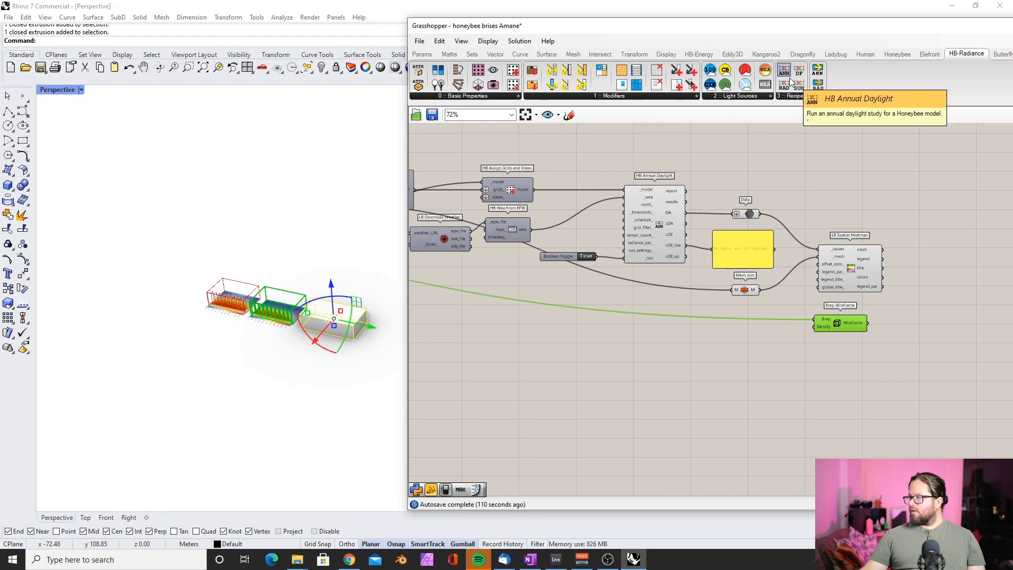
Add a separate, unconnected HB Annual Daylight component below the existing one, searching for "Ann", and examine its inputs.
click(654, 198)
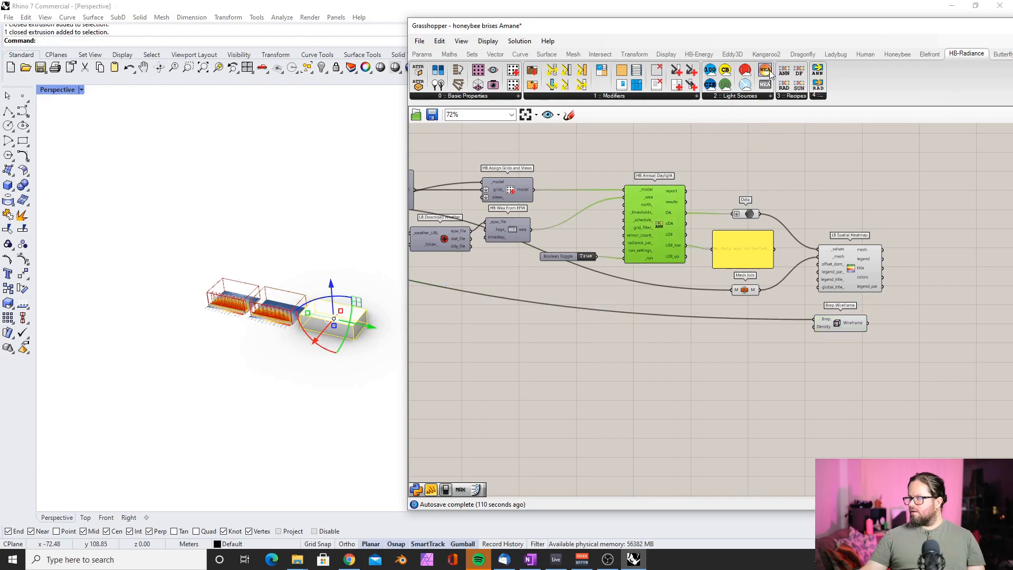
key(ctrl+c)
key(ctrl+v)
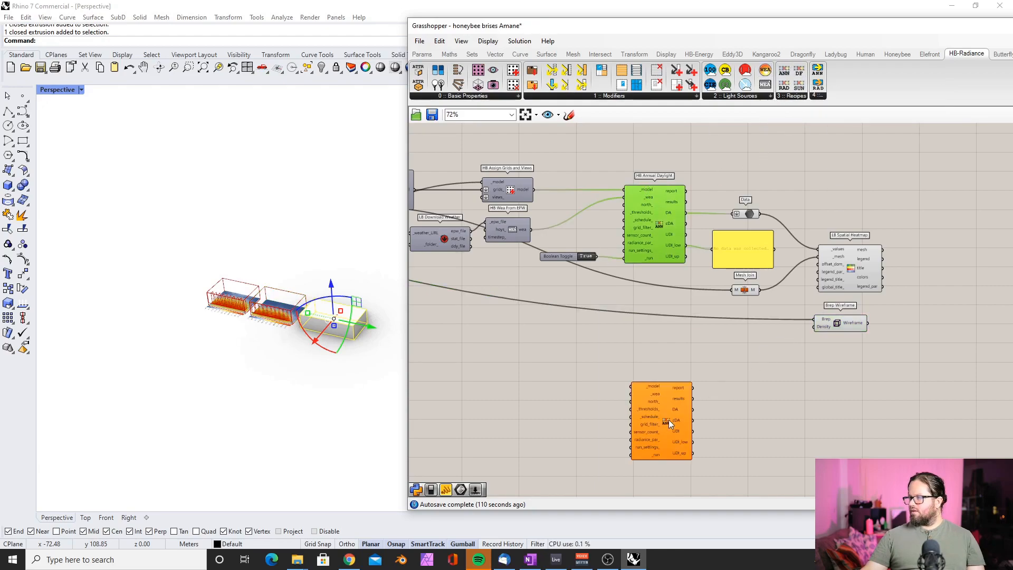
click(719, 401)
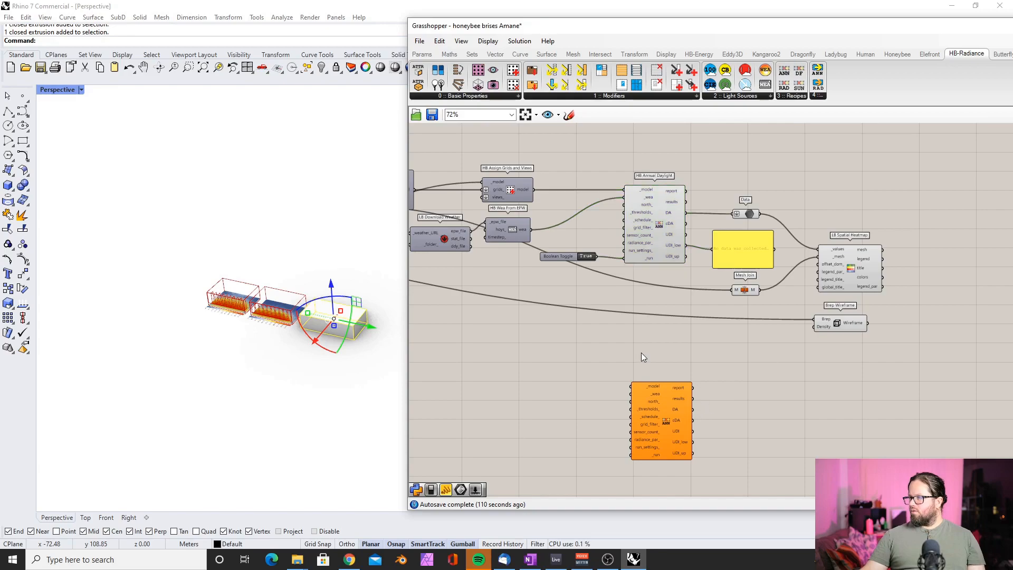
double_click(610, 352)
text(Ann)
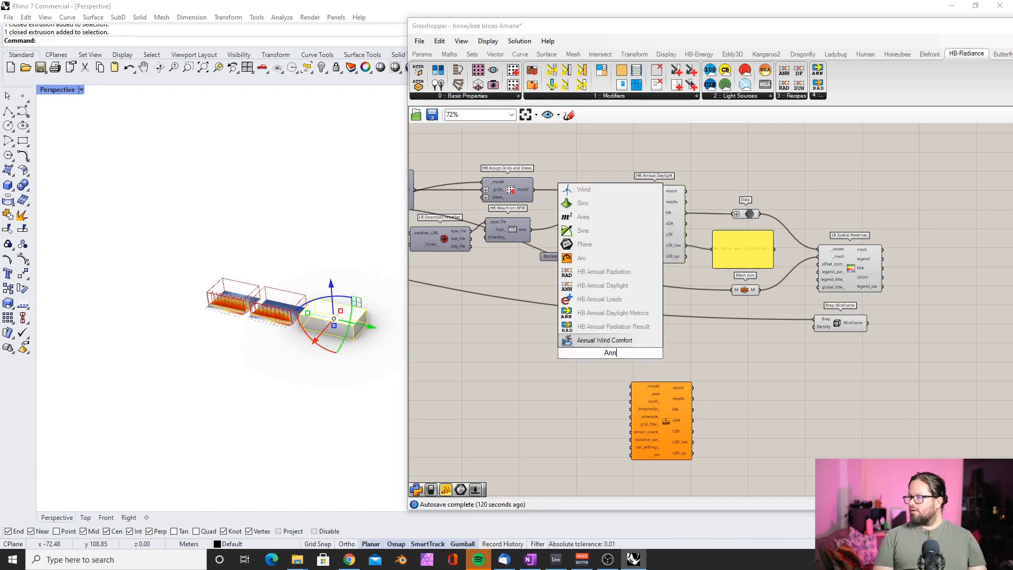
click(627, 286)
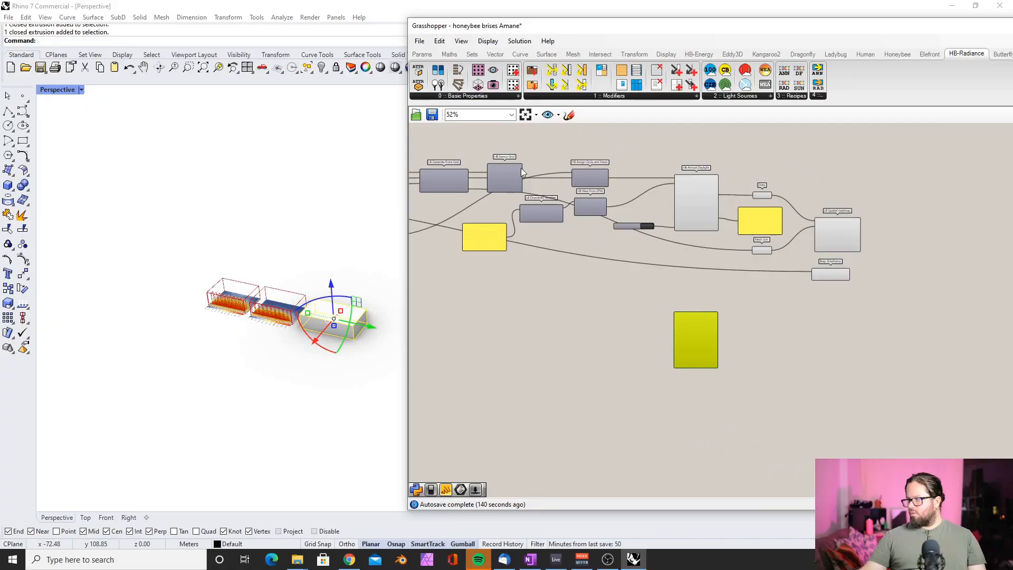
scroll(727, 368, up, 4)
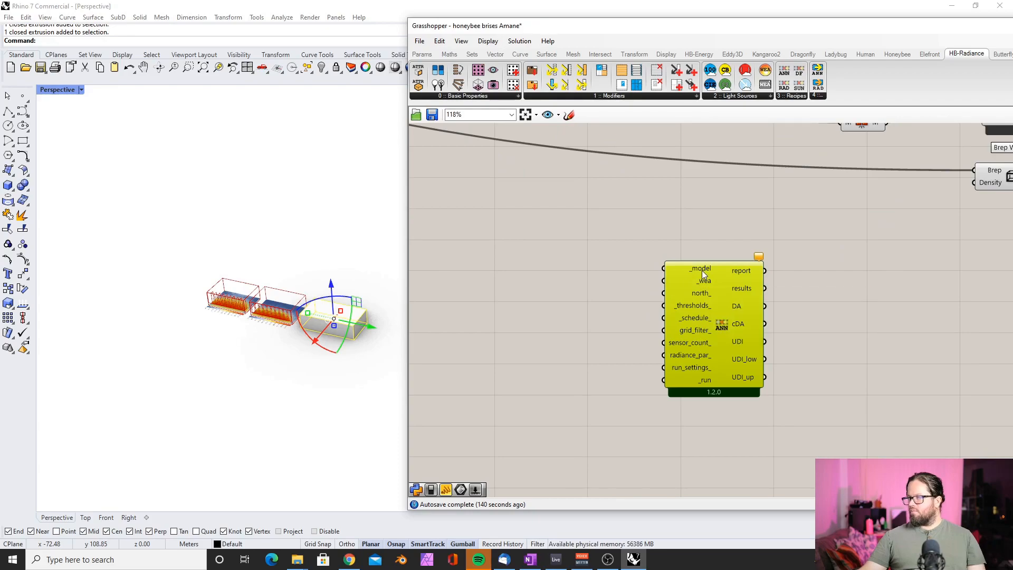
mouse_move(701, 270)
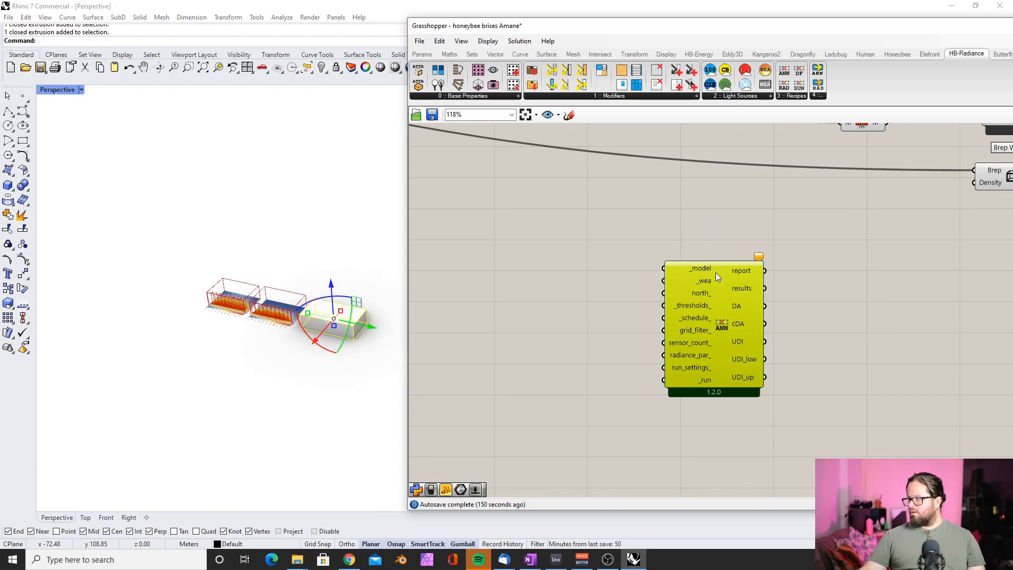
Read the _model input's description on the new HB Annual Daylight component, and connect a new HB Model component's model output to that input.
drag(713, 272, 716, 272)
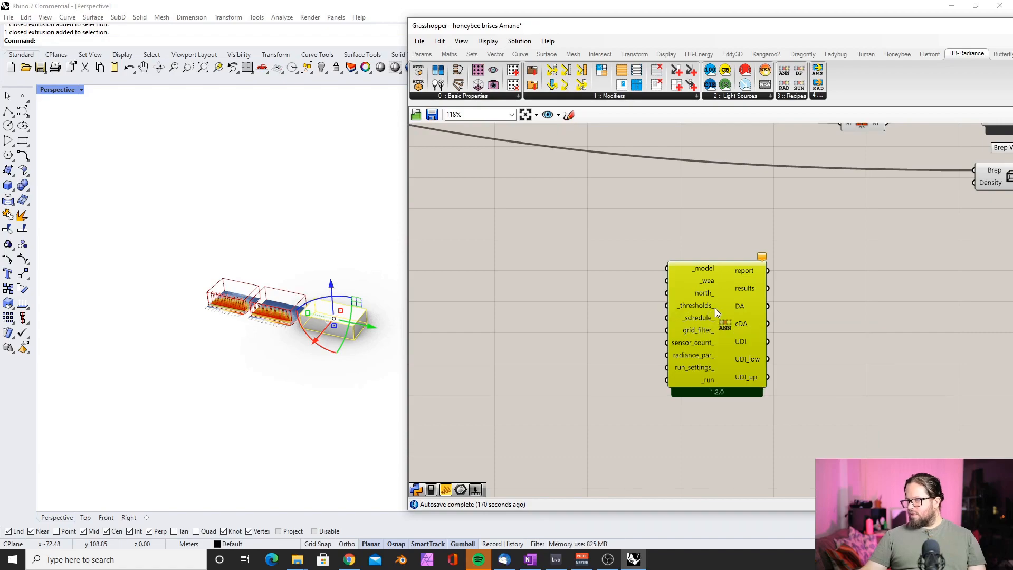
mouse_move(693, 309)
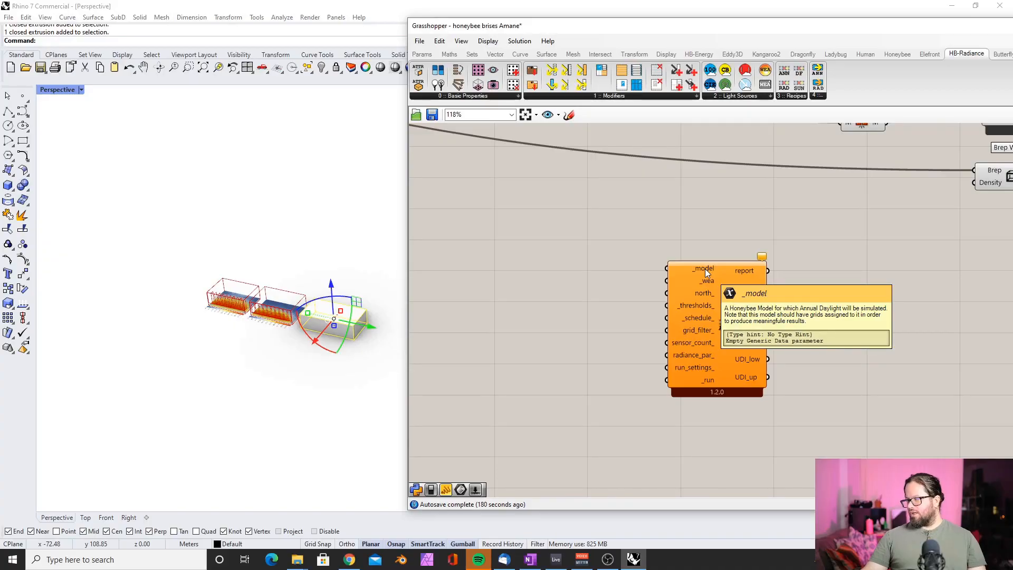
mouse_move(706, 266)
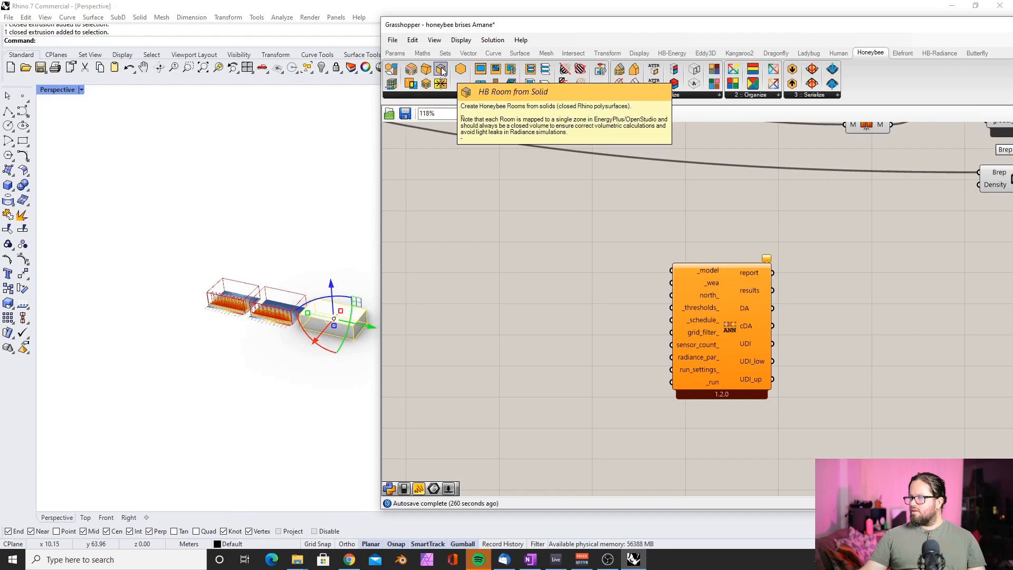
click(392, 85)
click(490, 302)
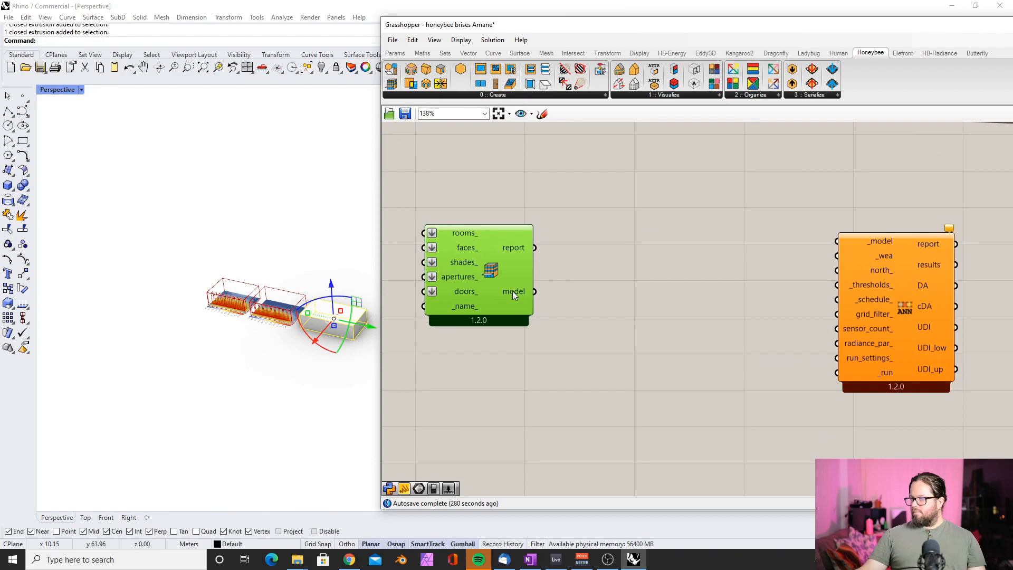
drag(534, 291, 836, 241)
scroll(646, 262, down, 1)
scroll(645, 257, down, 3)
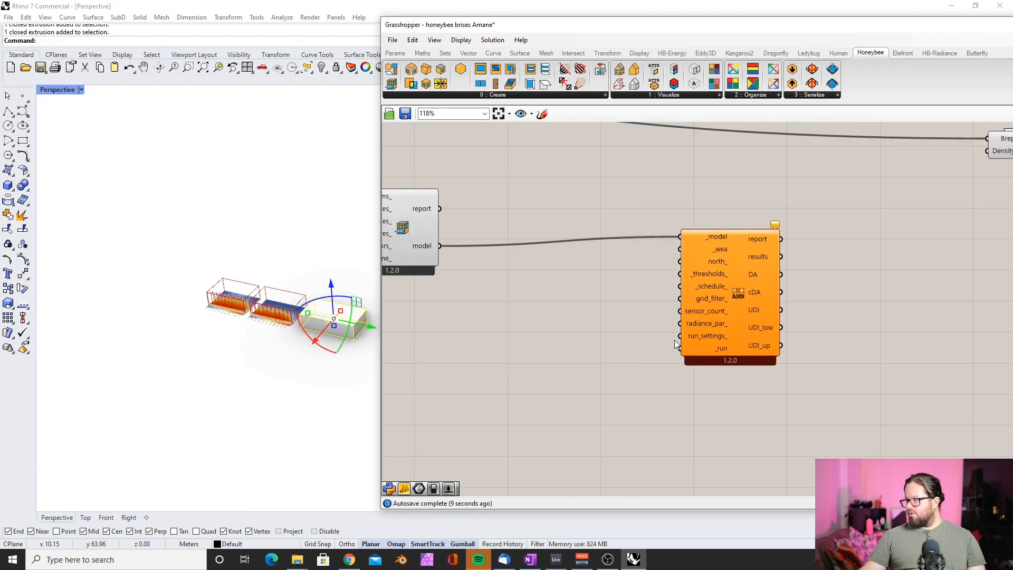
scroll(734, 242, up, 3)
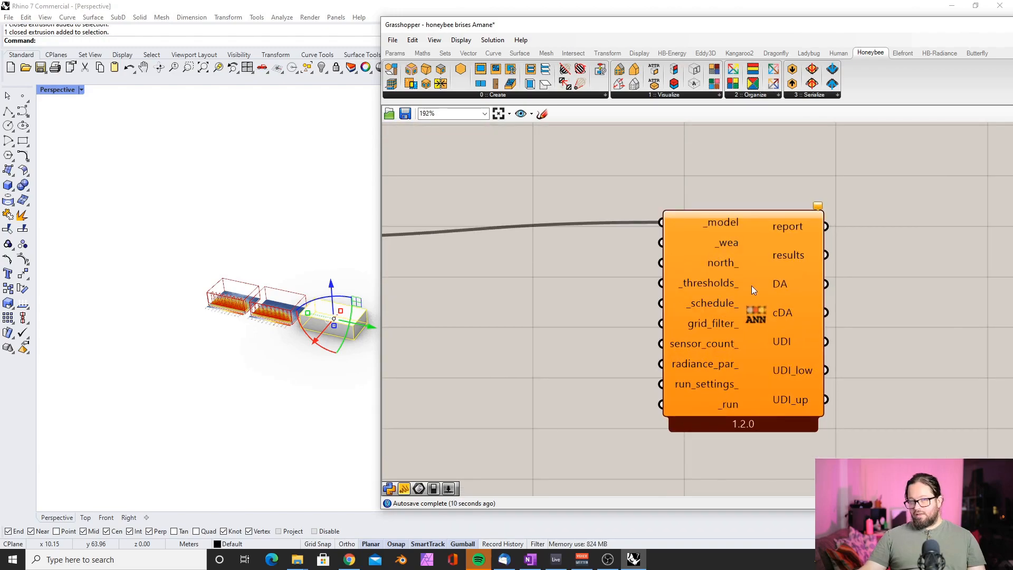
scroll(751, 286, down, 5)
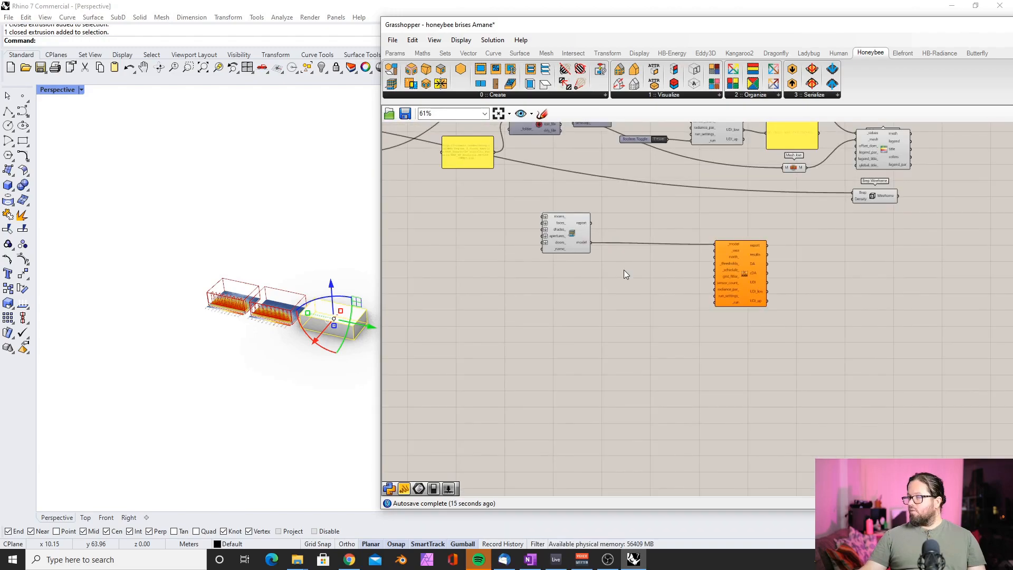
Add an LB Download Weather component below the HB Model and connect an empty panel to its _weather_URL input.
click(806, 55)
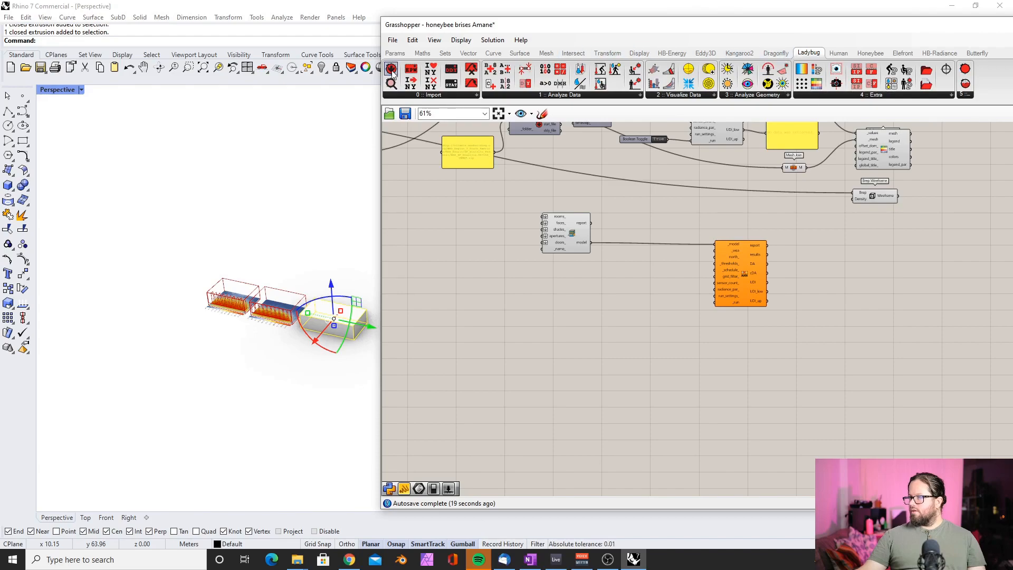
drag(392, 72, 519, 366)
double_click(493, 314)
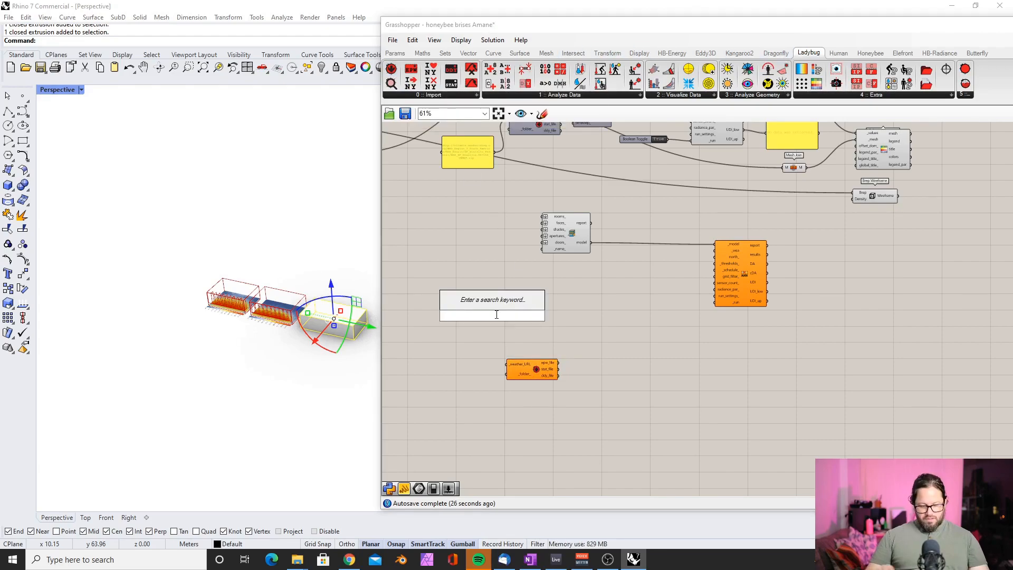
text(panel)
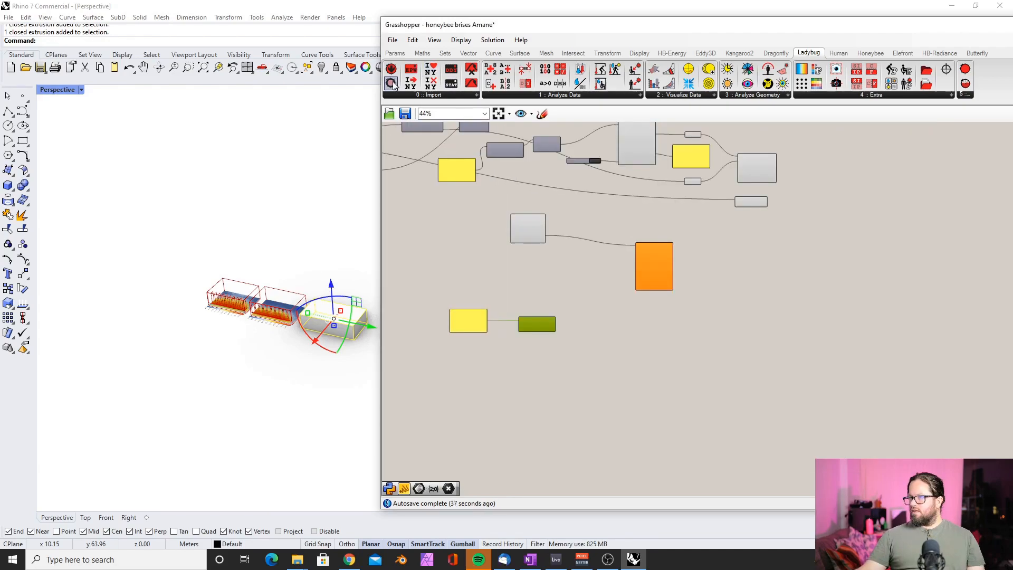
Add an LB EPWMap component above the weather download component, wire a Boolean Toggle into its _epw_map input and set it to True.
drag(393, 85, 673, 285)
scroll(457, 285, up, 5)
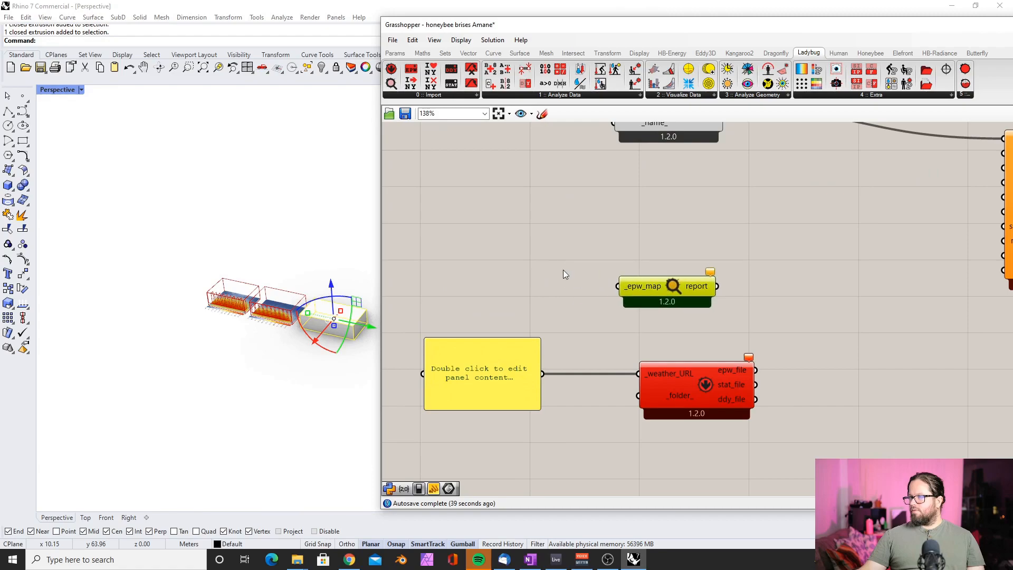
scroll(575, 270, down, 2)
double_click(505, 237)
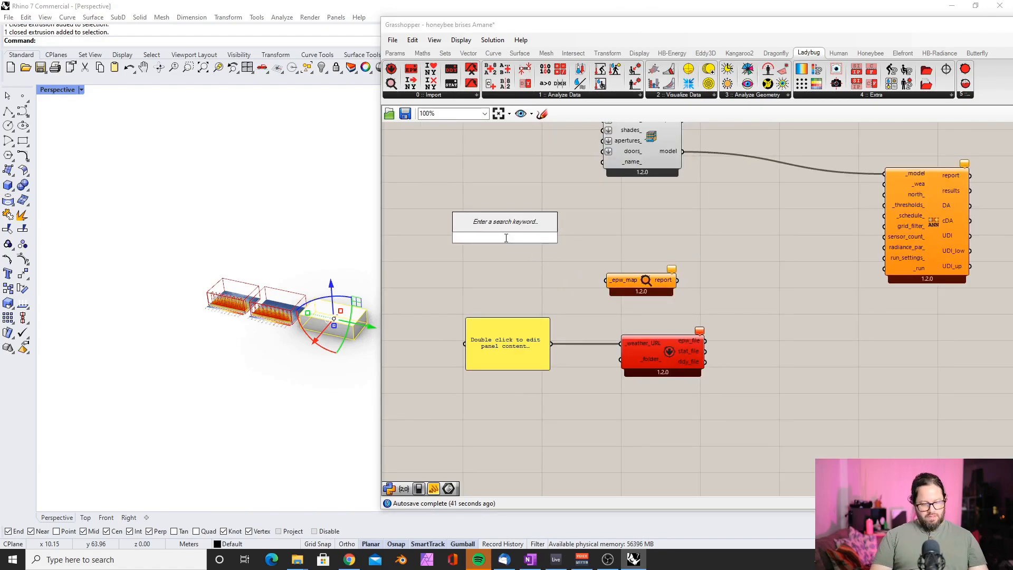
text(tog)
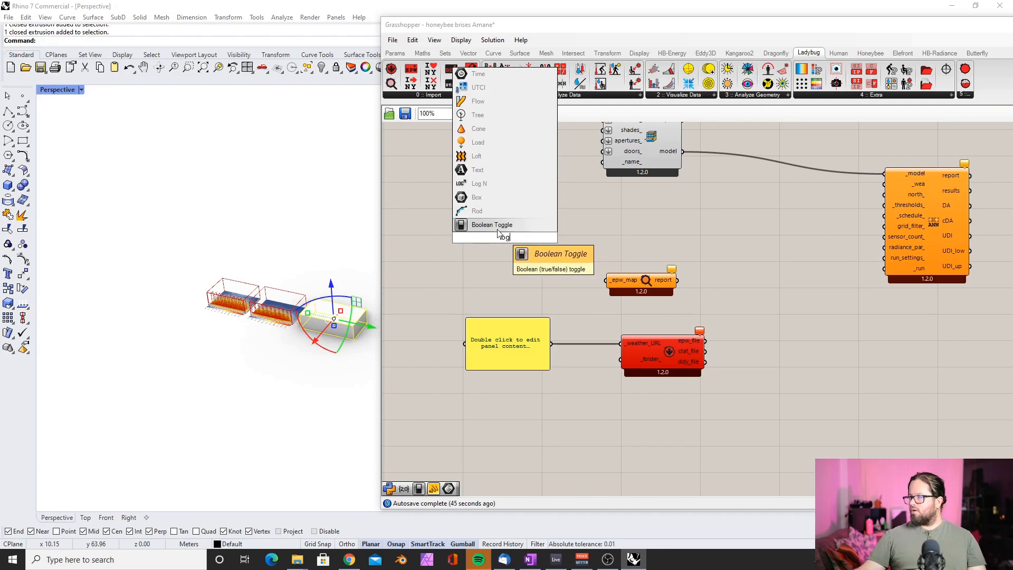
key(Return)
drag(534, 238, 597, 274)
drag(493, 240, 507, 277)
double_click(528, 279)
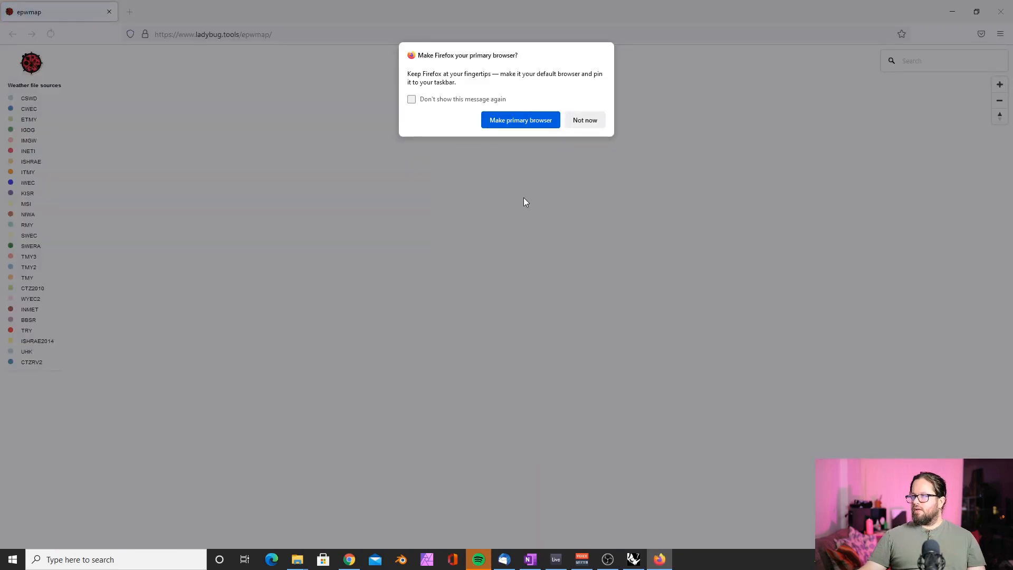
Copy the London Wea Ctr St James Park weather link from the EPW map in Firefox and paste it into the Grasshopper panel.
click(588, 120)
scroll(512, 204, up, 10)
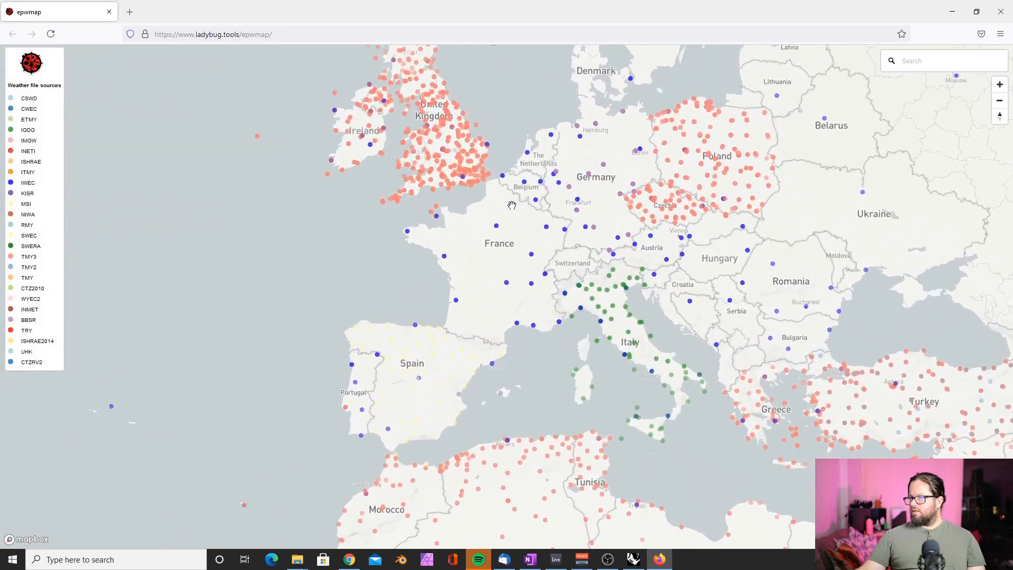
scroll(484, 302, up, 2)
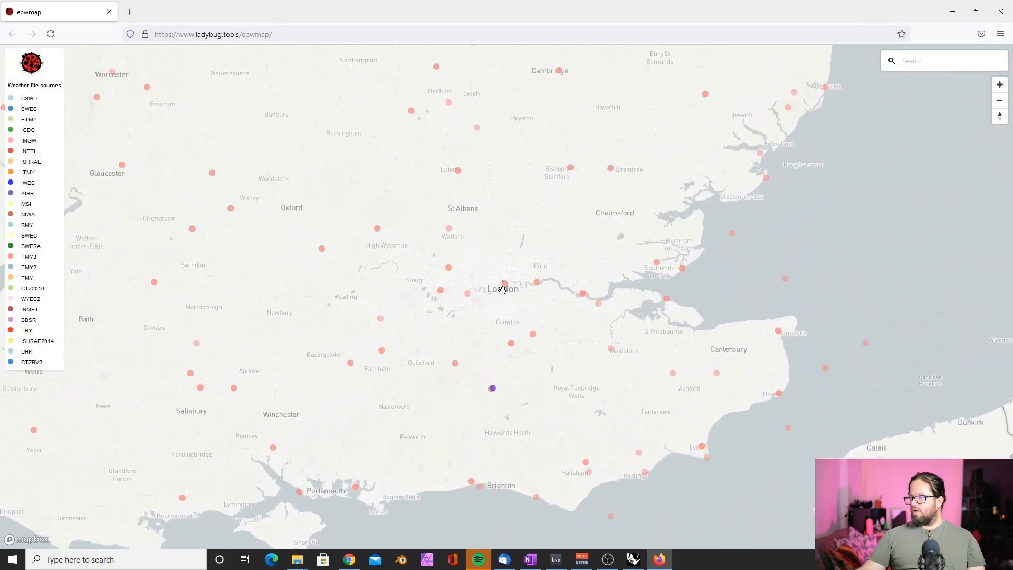
click(505, 284)
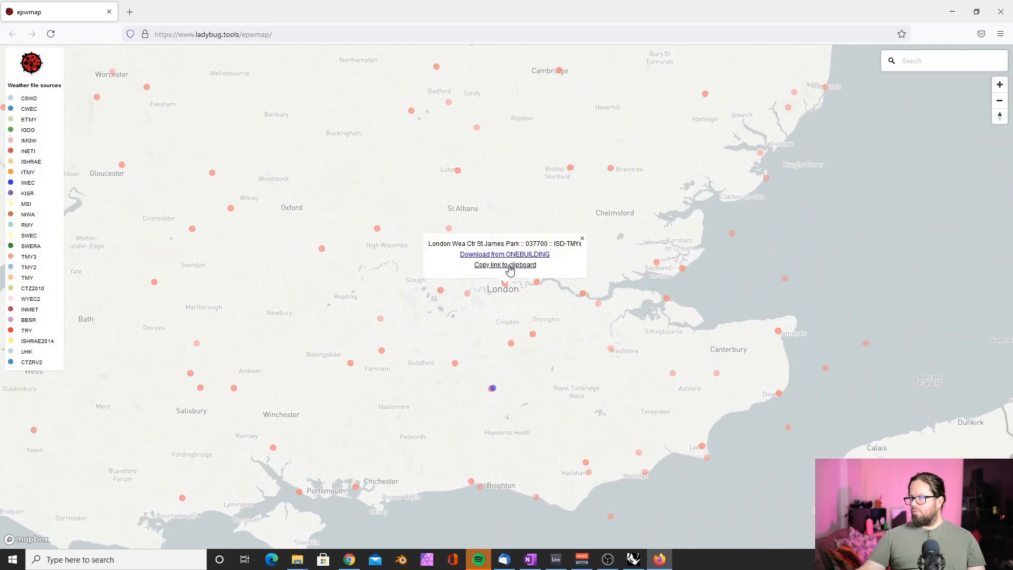
click(952, 11)
double_click(499, 362)
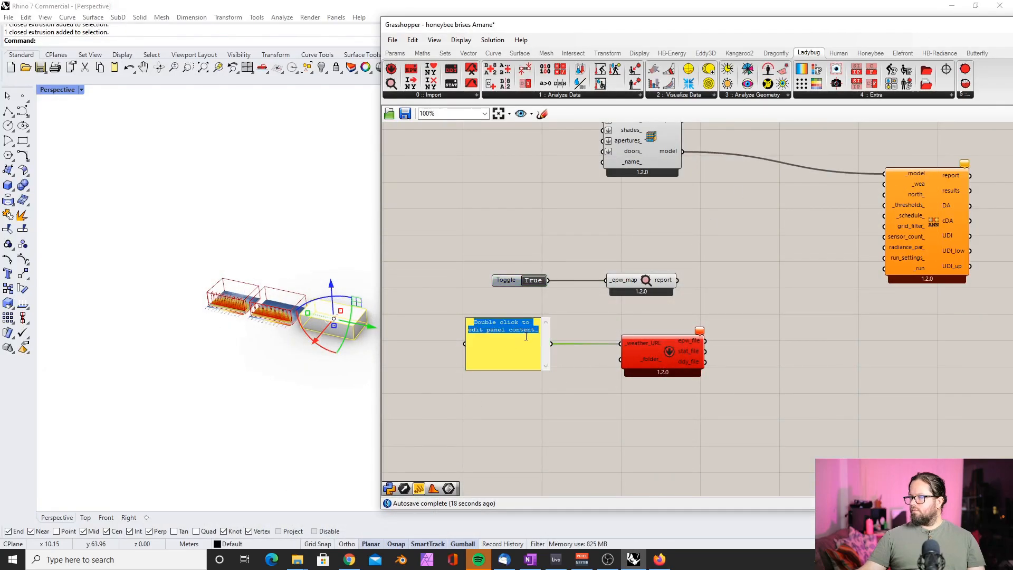
text(http://climate.onebuilding.org/WMO_Region_6_Europe/GBR_United_Kingdom/ENG_England/GBR_ENG_London.Wea.Ctr-St.James.Park.037700_TMYx.zip)
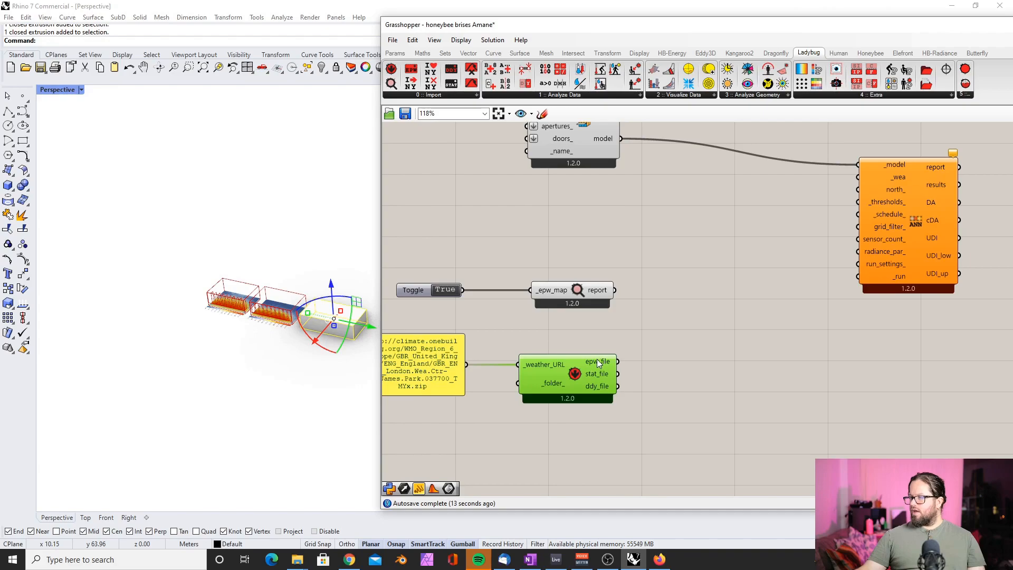
Add an HB Wea From EPW component, feed it the downloaded epw_file, and connect its wea output to HB Annual Daylight's _wea input.
mouse_move(596, 360)
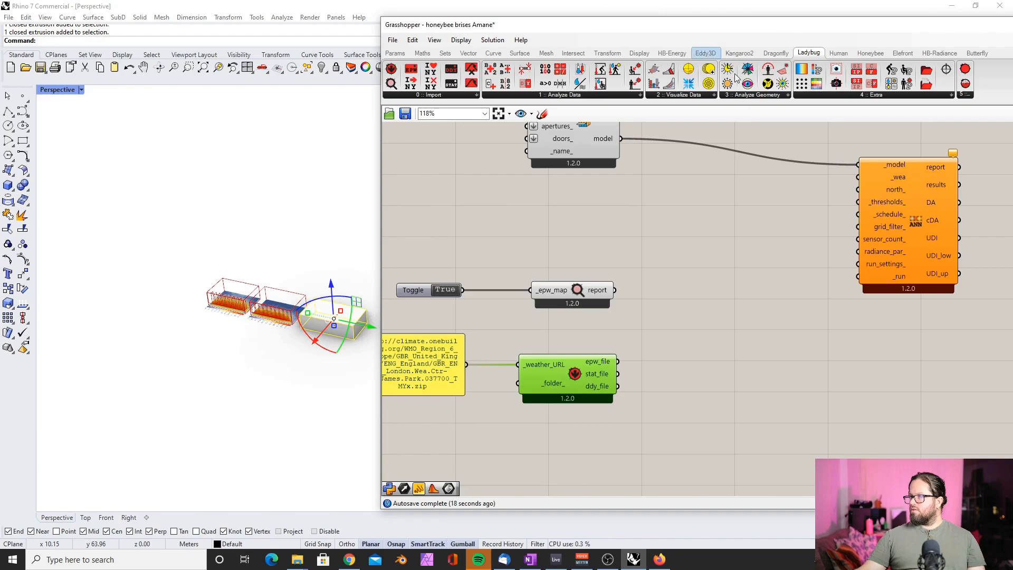
click(912, 190)
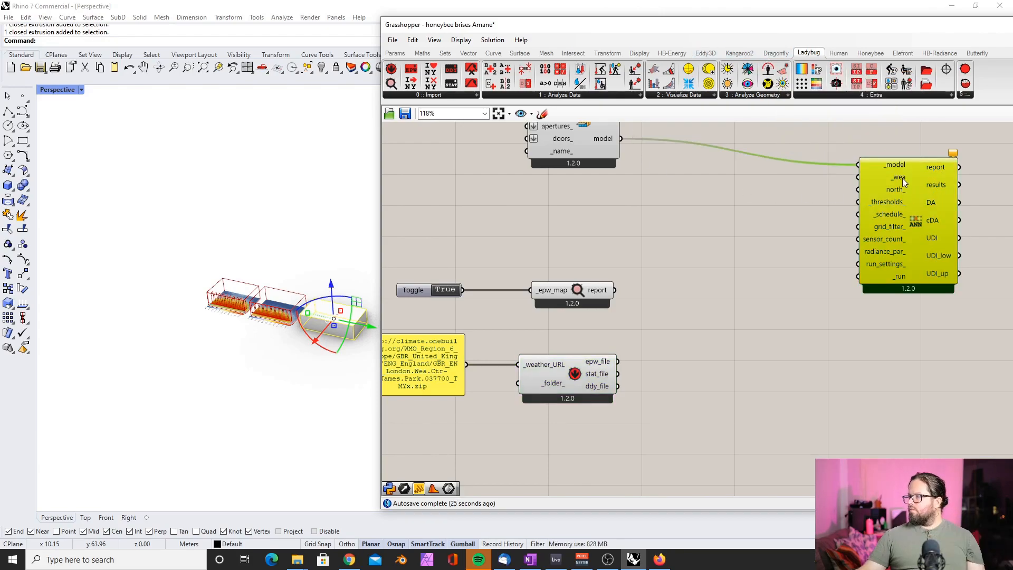
double_click(719, 353)
text(wea)
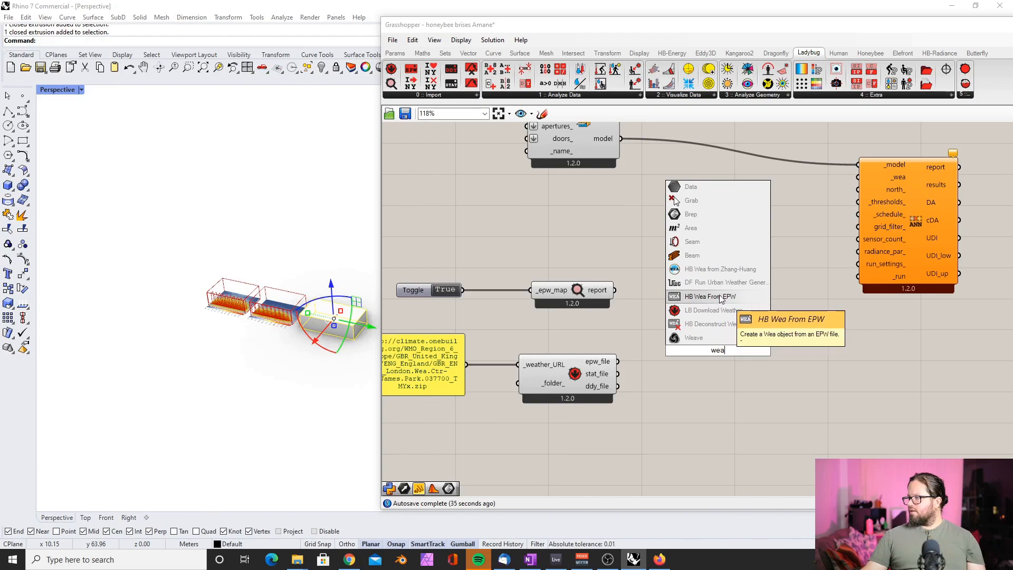
click(716, 298)
drag(733, 367, 726, 389)
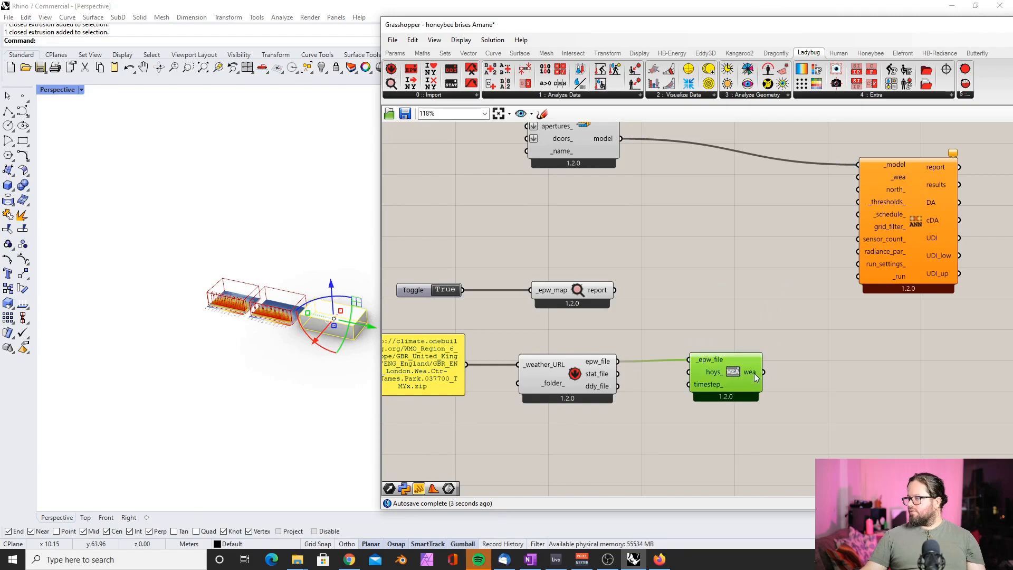
drag(766, 373, 858, 178)
scroll(809, 216, down, 2)
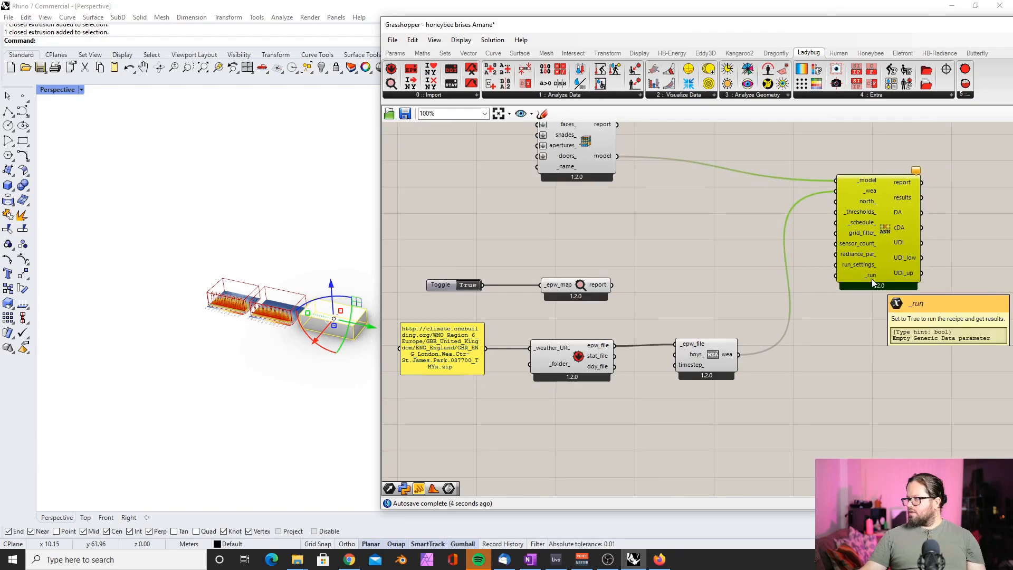
Place a copy of the Boolean Toggle, connect it to HB Annual Daylight's _run input and set it to True.
mouse_move(868, 276)
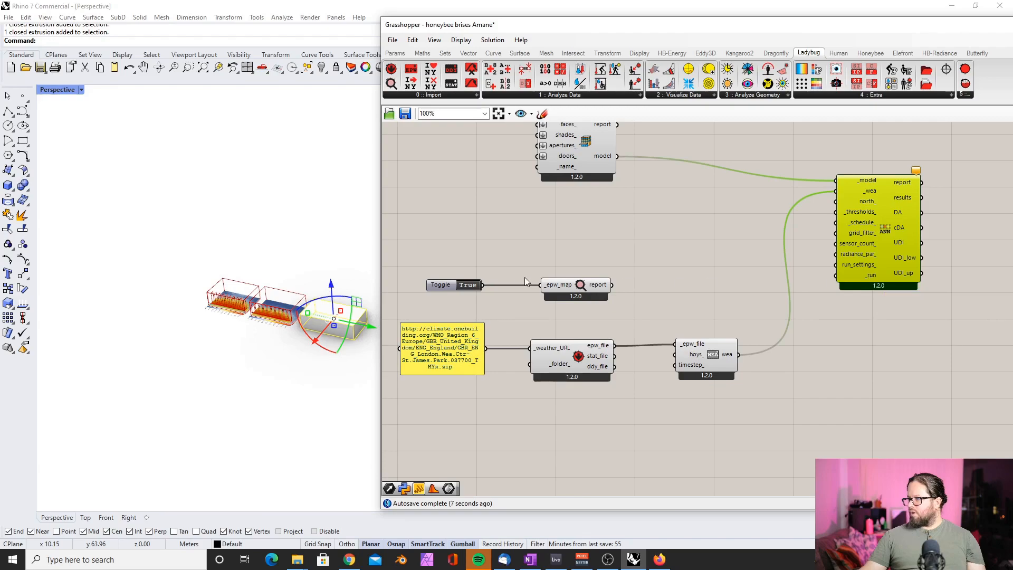
click(450, 283)
drag(444, 284, 719, 288)
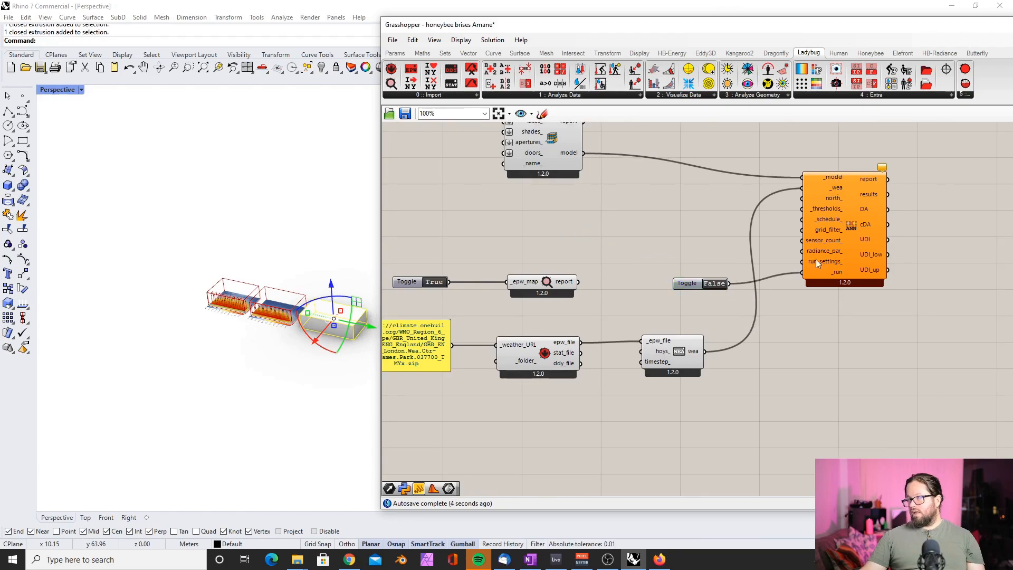
click(685, 289)
double_click(716, 279)
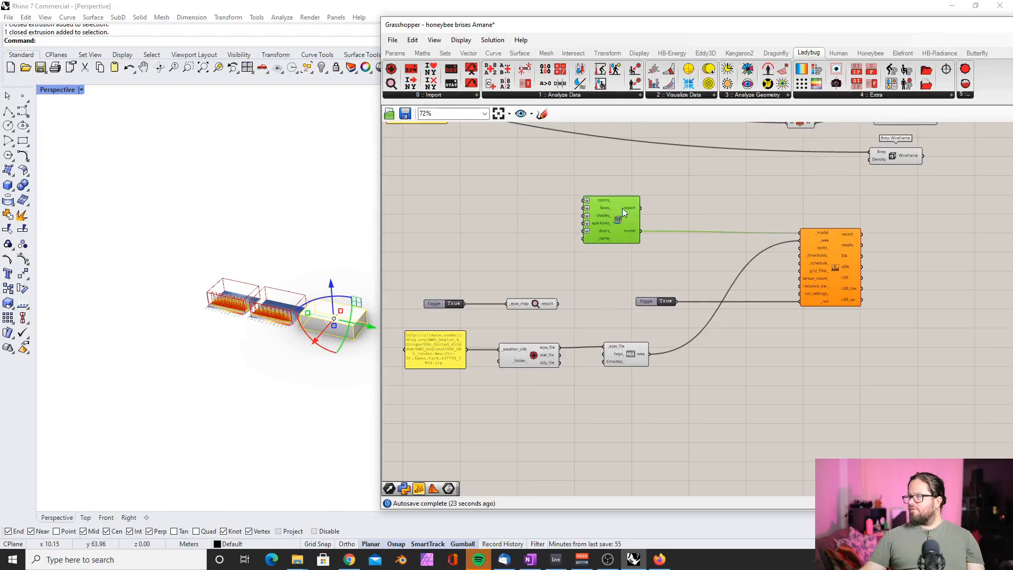
Compare the new HB Model's inputs with the existing HB Model in the definition above, examining its rooms_ connection.
scroll(645, 253, down, 3)
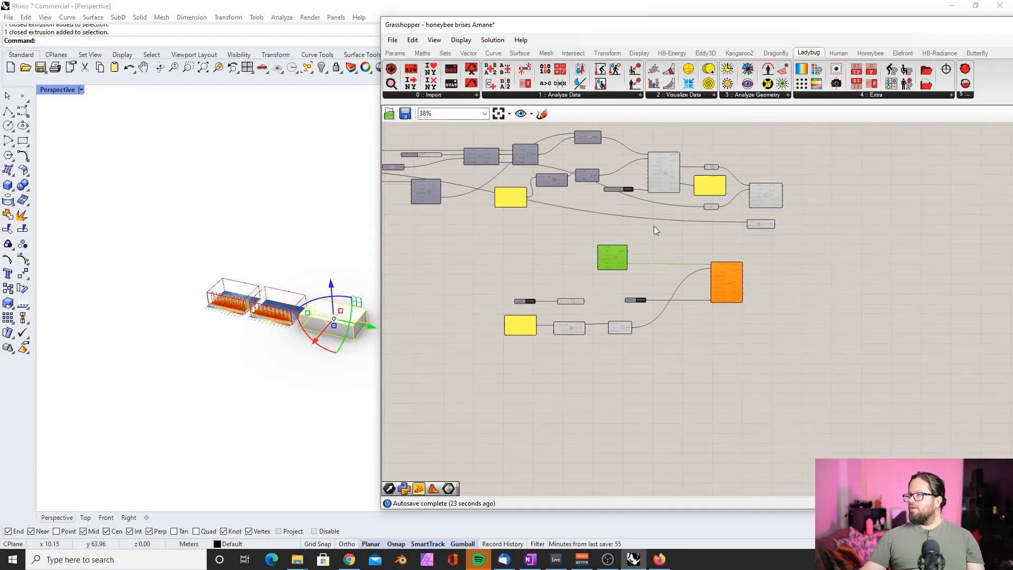
scroll(591, 268, up, 5)
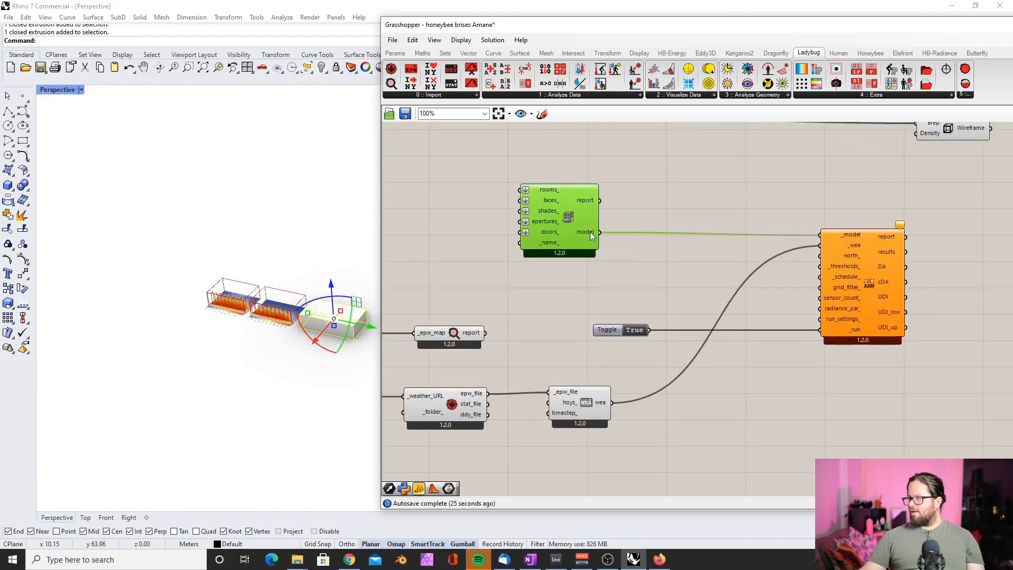
scroll(648, 236, down, 3)
scroll(579, 239, up, 3)
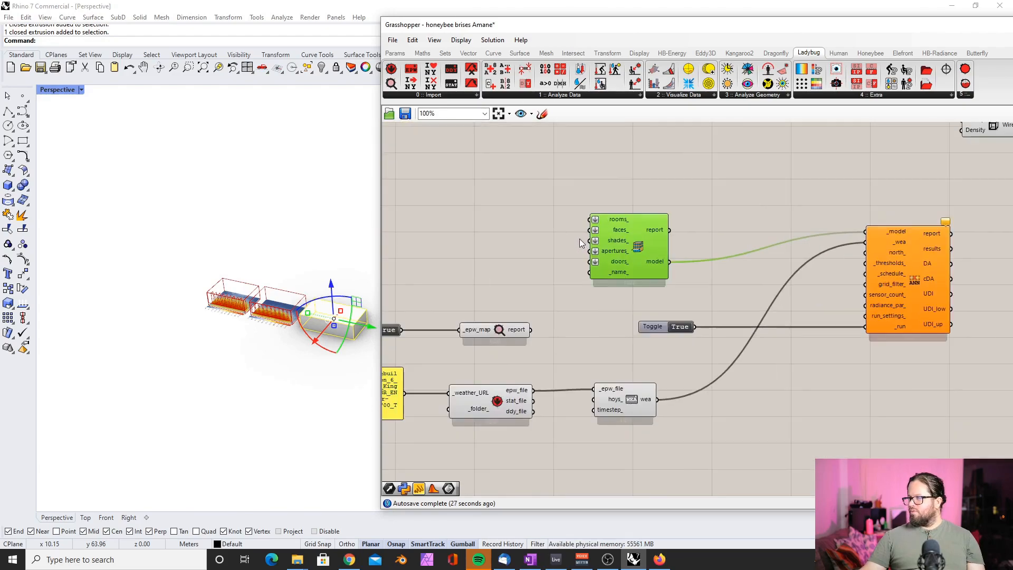
mouse_move(618, 226)
scroll(667, 285, down, 3)
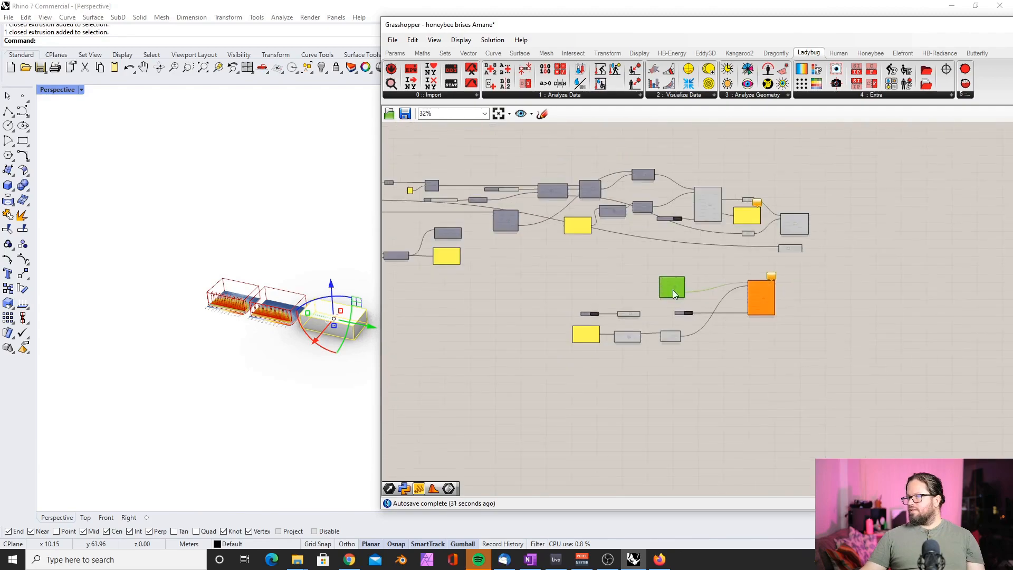
scroll(461, 200, up, 4)
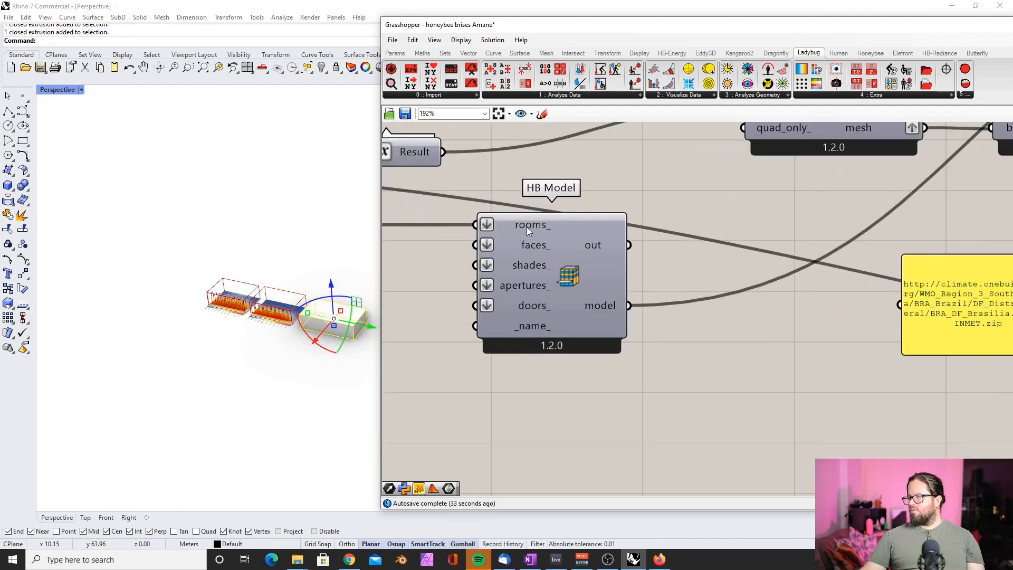
scroll(522, 227, down, 5)
scroll(426, 215, up, 3)
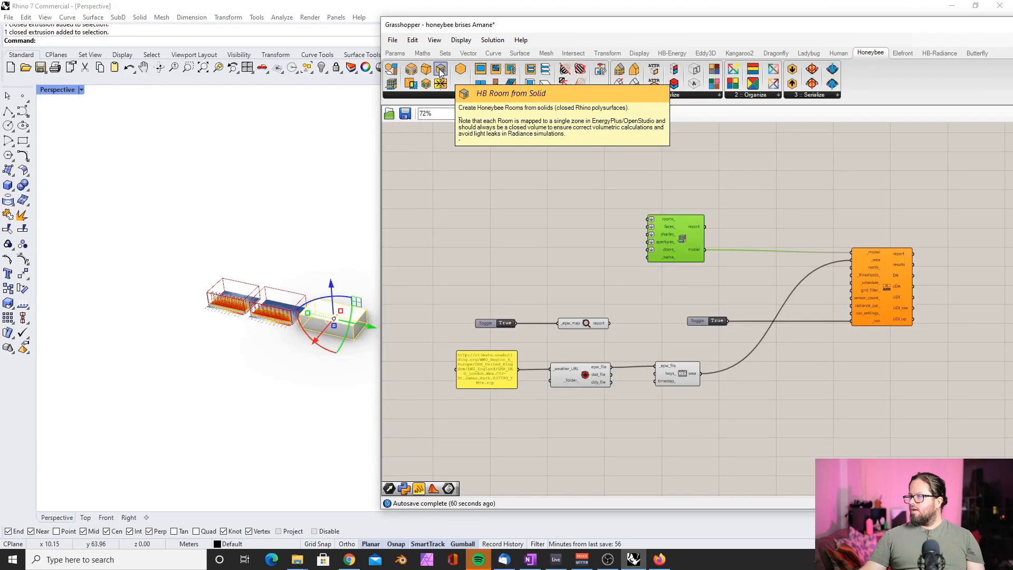
Add an HB Room from Solid component ahead of the new HB Model component.
click(441, 72)
click(486, 239)
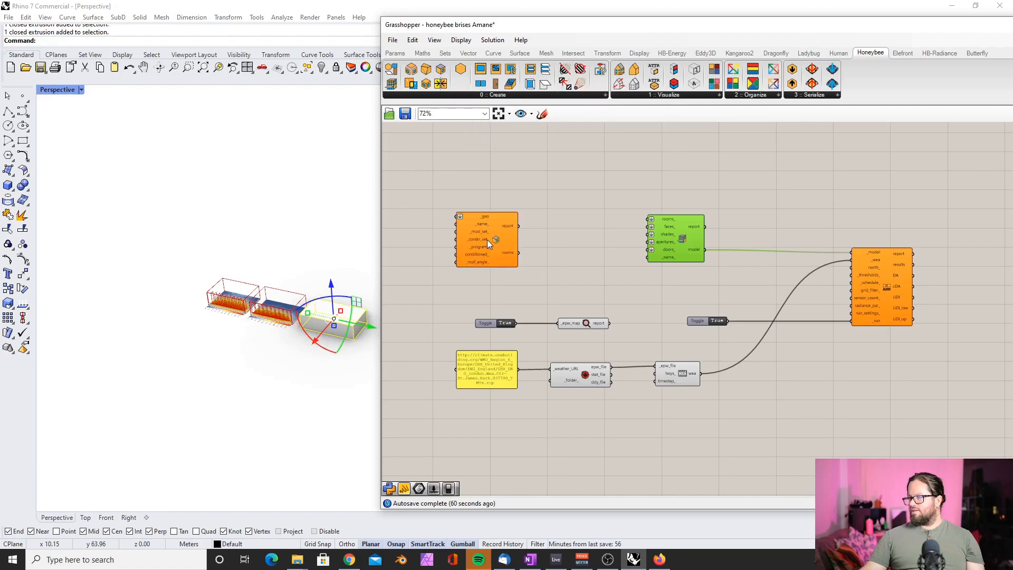
scroll(506, 250, down, 2)
scroll(506, 250, up, 2)
click(505, 236)
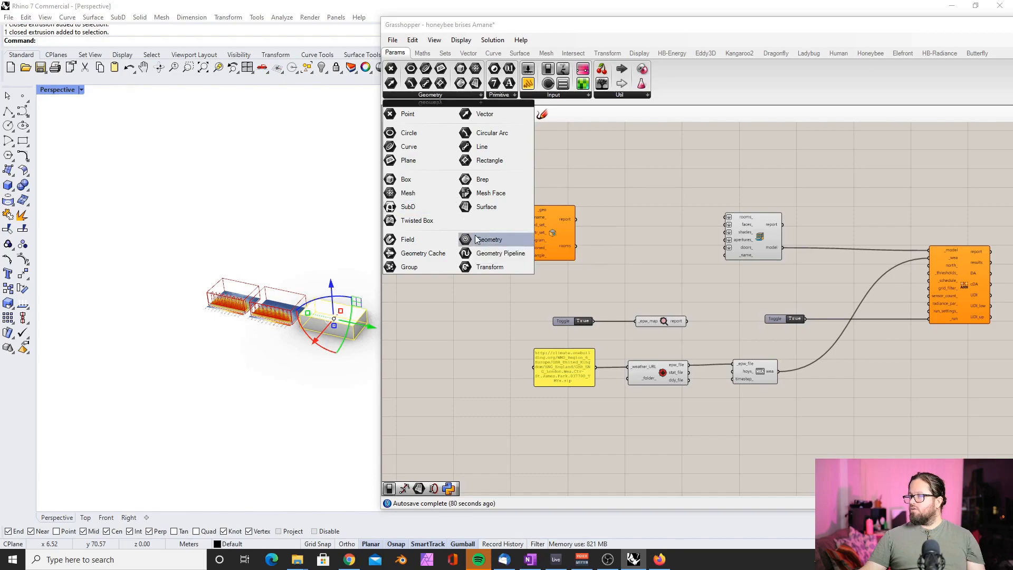
Add a Geometry parameter, connect it to HB Room from Solid's _geo input and assign the selected Rhino box with Set Multiple Geometries.
click(496, 239)
click(445, 229)
drag(504, 213, 513, 210)
drag(445, 228, 448, 212)
right_click(449, 212)
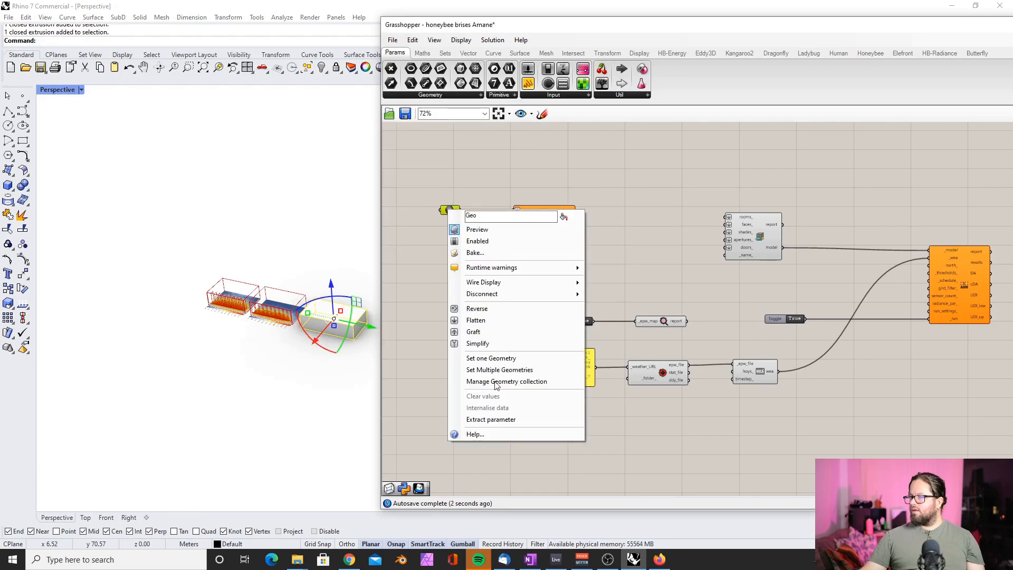
click(491, 370)
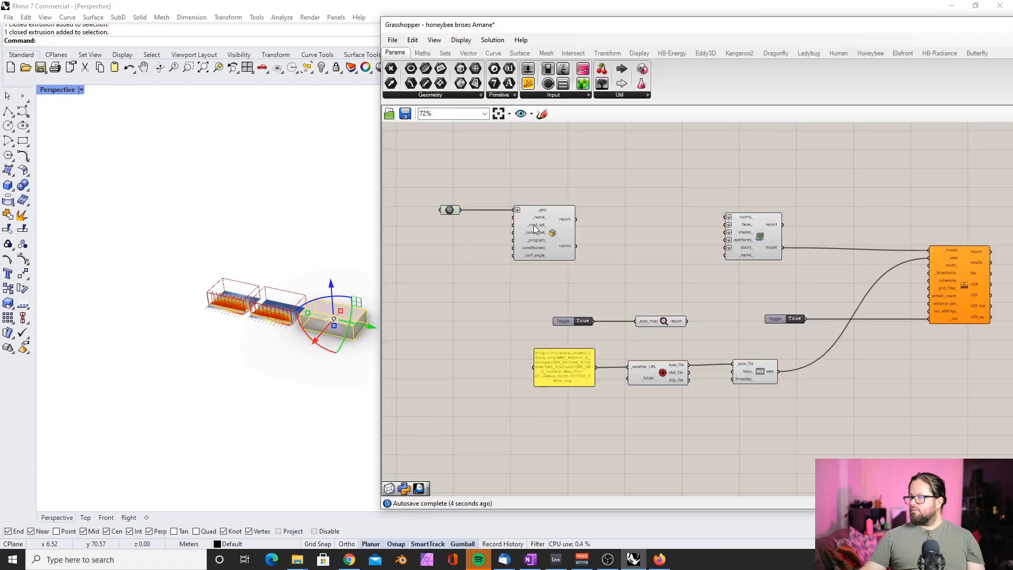
scroll(567, 212, up, 2)
mouse_move(563, 261)
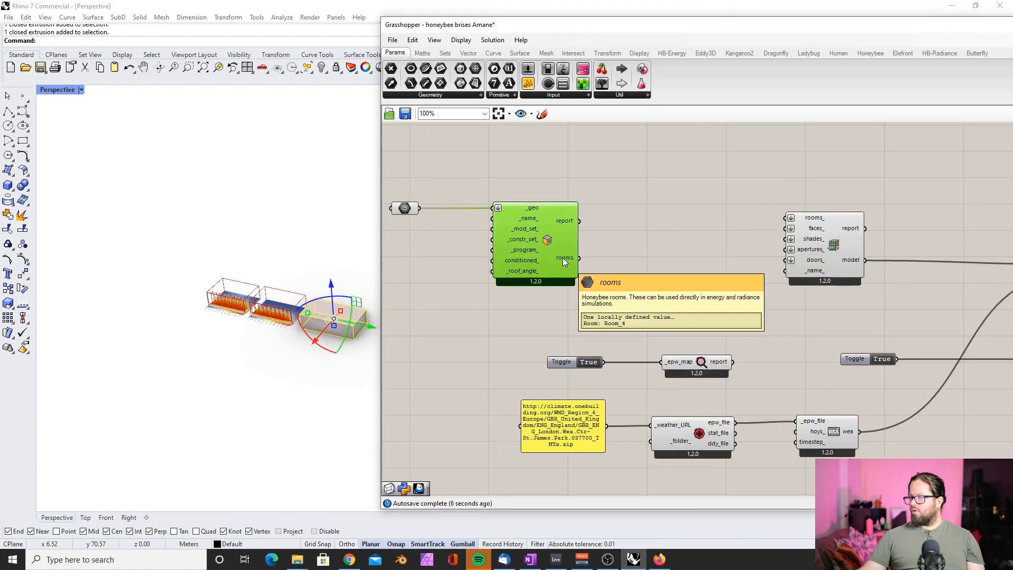
Hide the selected original box in the Rhino Perspective viewport.
click(463, 296)
click(342, 273)
click(334, 306)
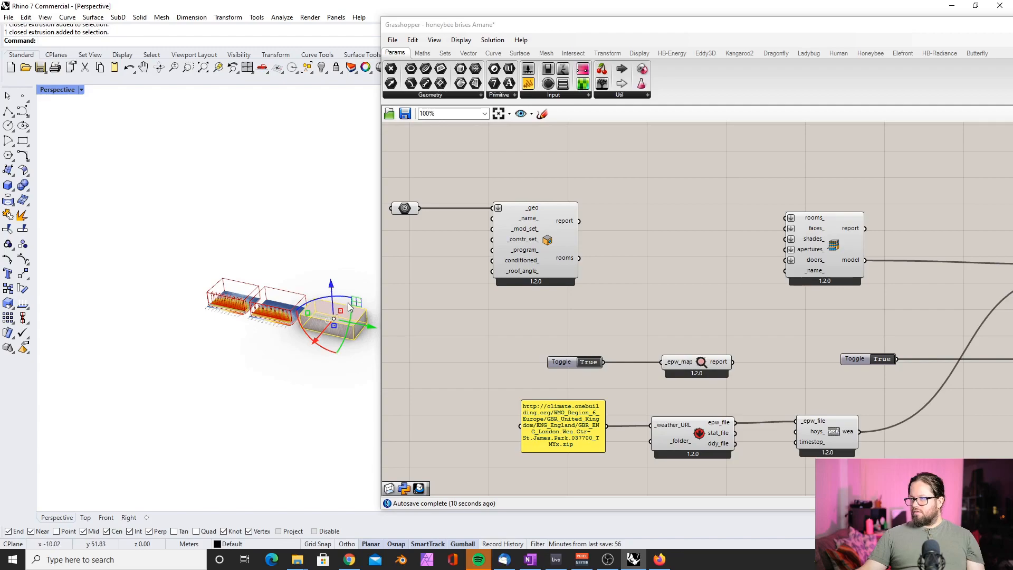
click(322, 67)
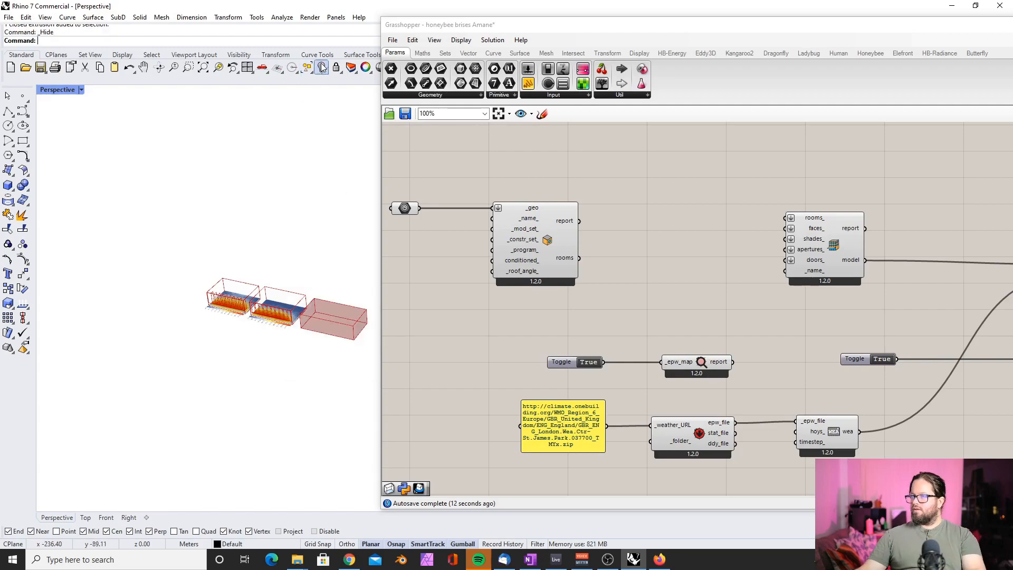
scroll(337, 330, up, 6)
scroll(285, 303, down, 4)
Connect HB Room from Solid's rooms output to the new HB Model's rooms_ input.
click(551, 218)
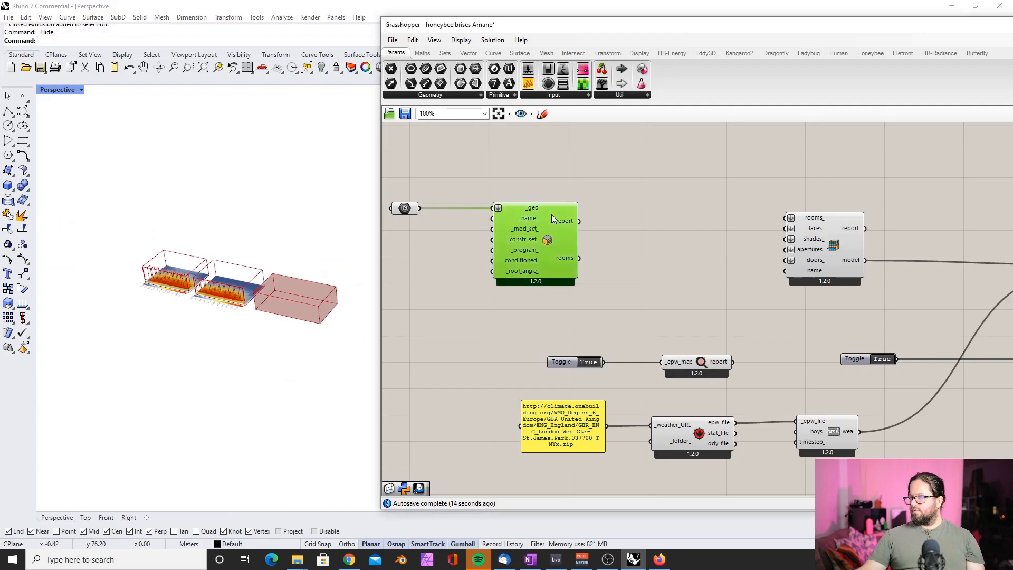
click(634, 243)
scroll(630, 240, down, 4)
scroll(722, 243, up, 3)
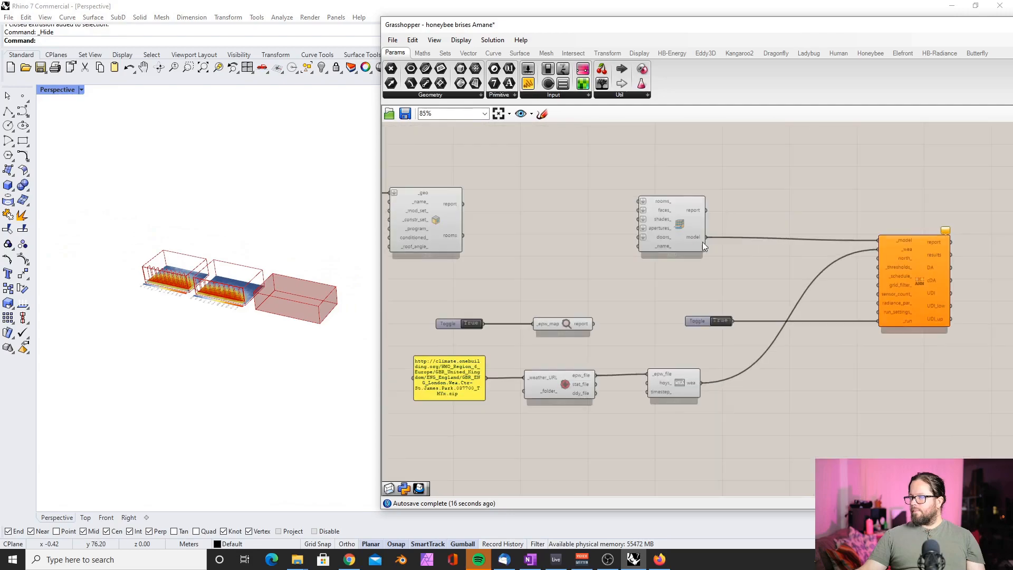
scroll(717, 241, up, 1)
drag(537, 239, 743, 199)
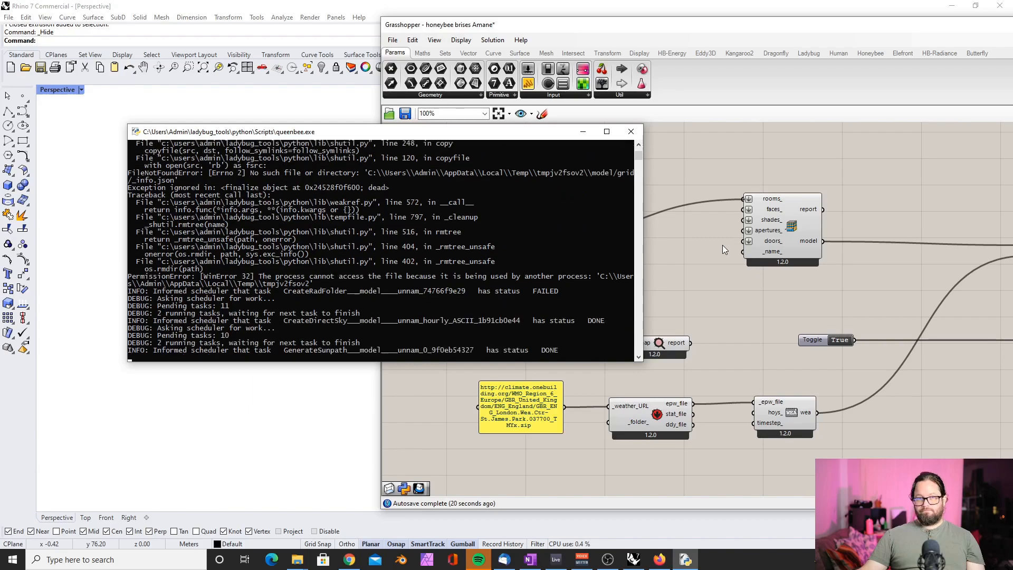
Attach a Panel to HB Annual Daylight's report output and enlarge it to read the full error report.
mouse_move(786, 189)
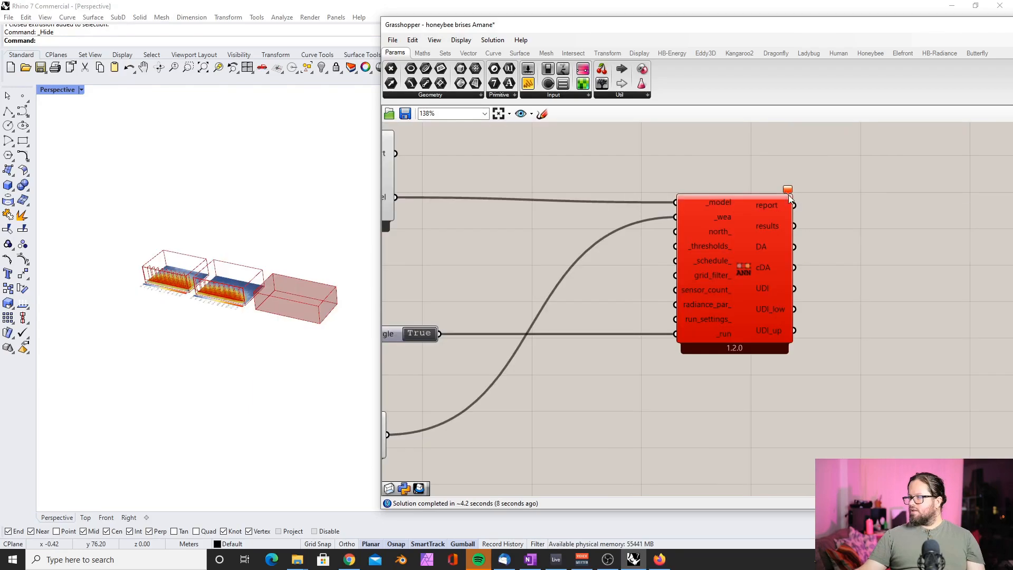
drag(521, 84, 902, 203)
drag(797, 206, 842, 203)
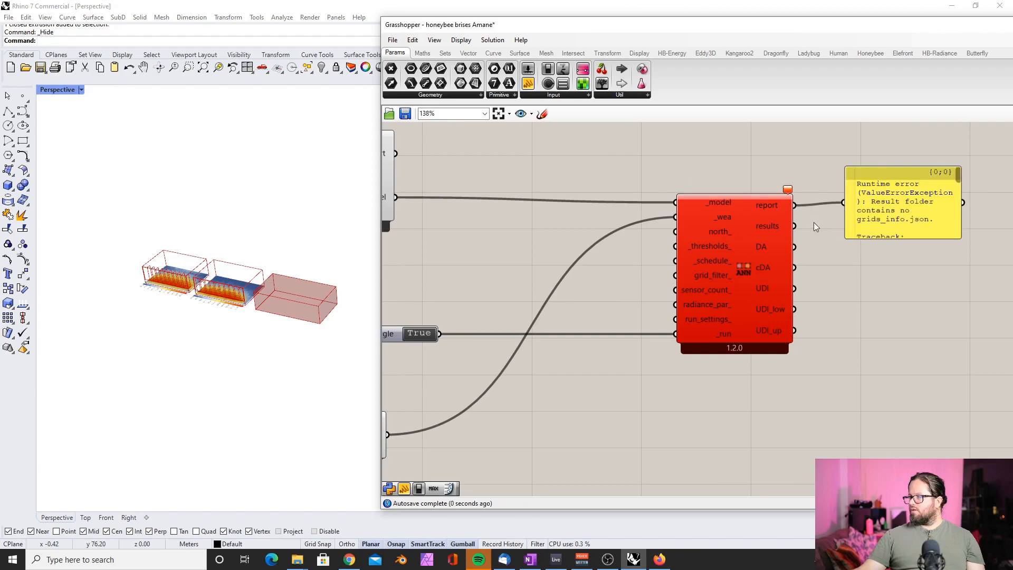
scroll(833, 224, down, 3)
scroll(891, 232, up, 3)
drag(737, 196, 914, 196)
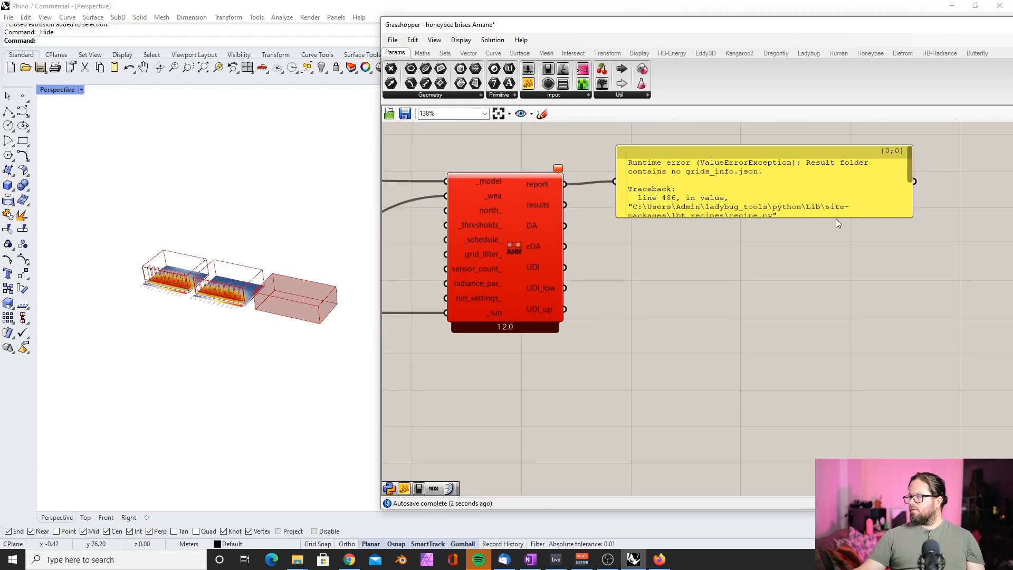
drag(810, 218, 803, 316)
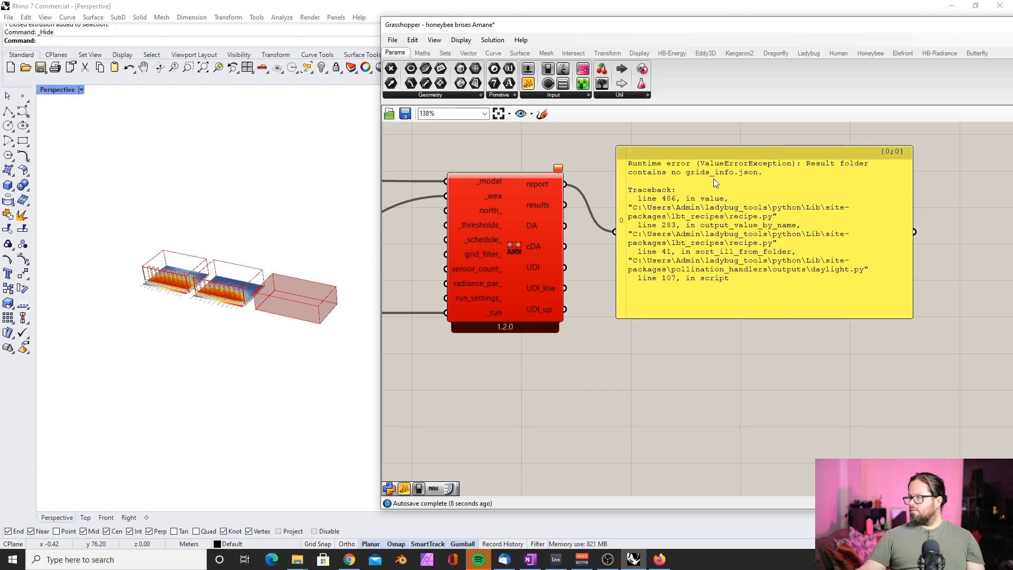
Add an HB Assign Grids and Views component between HB Model and HB Annual Daylight, following the existing definition above.
scroll(795, 290, down, 6)
scroll(604, 257, up, 3)
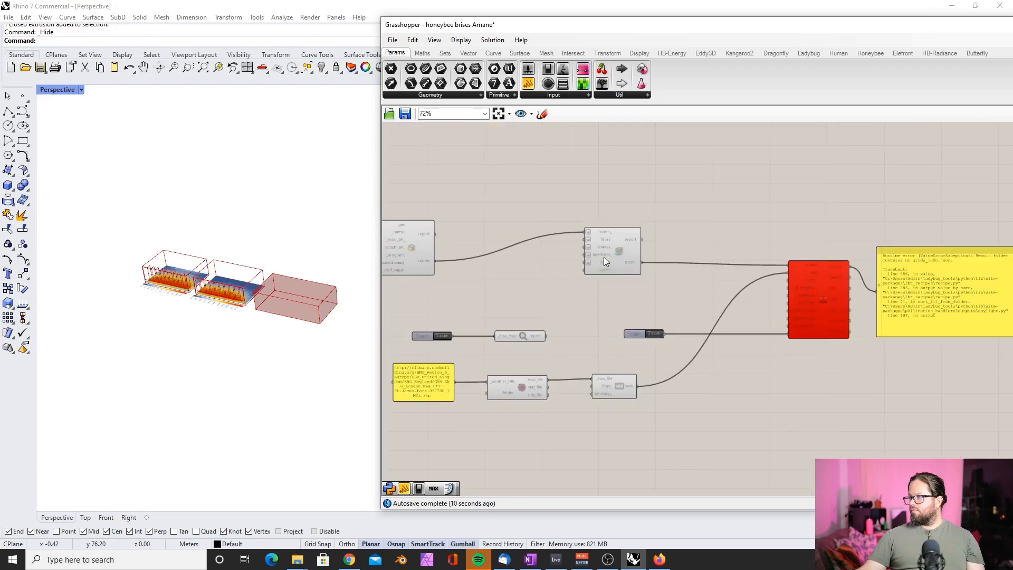
click(619, 252)
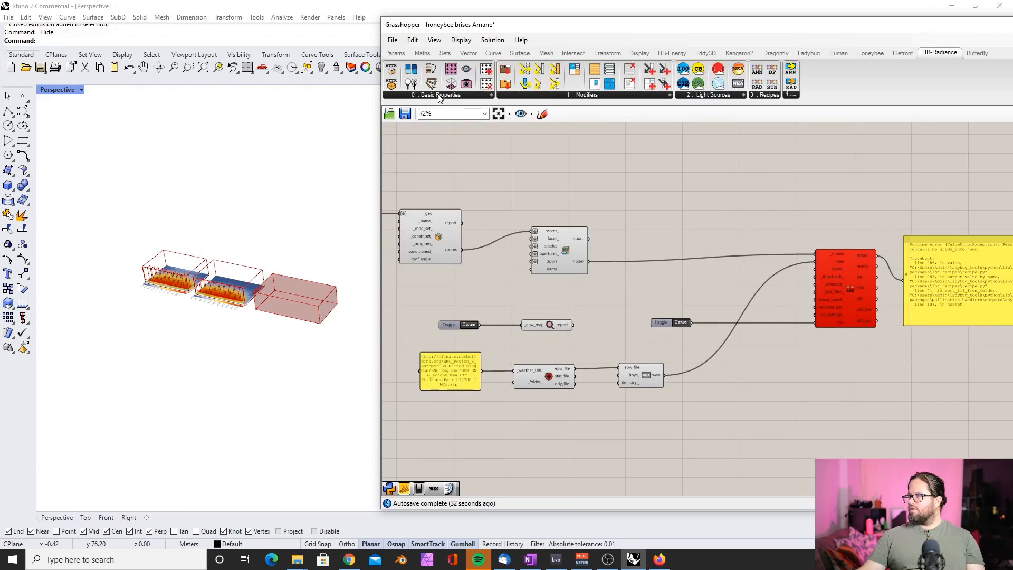
click(453, 95)
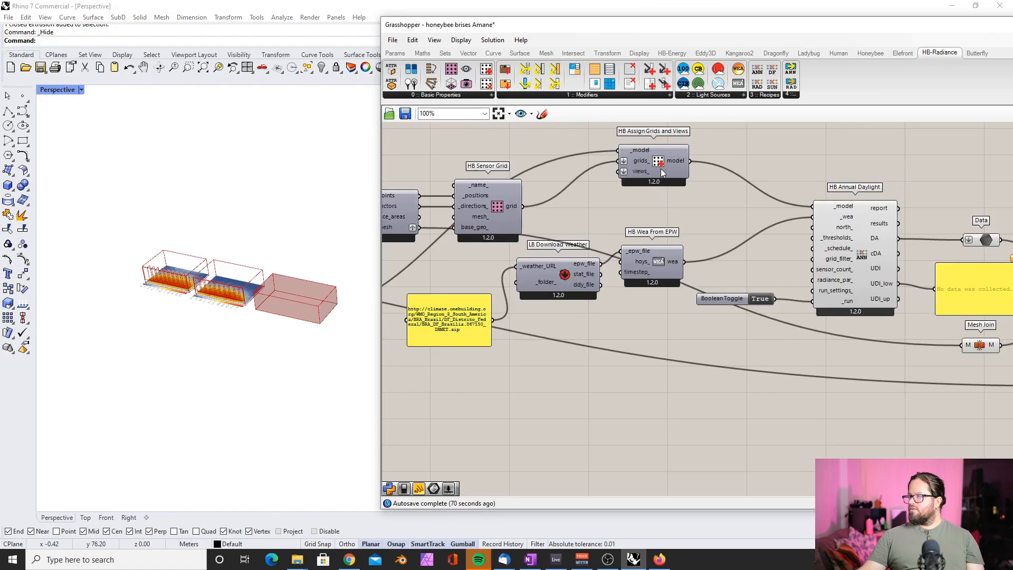
mouse_move(660, 169)
mouse_down()
mouse_move(665, 189)
mouse_move(659, 173)
mouse_up()
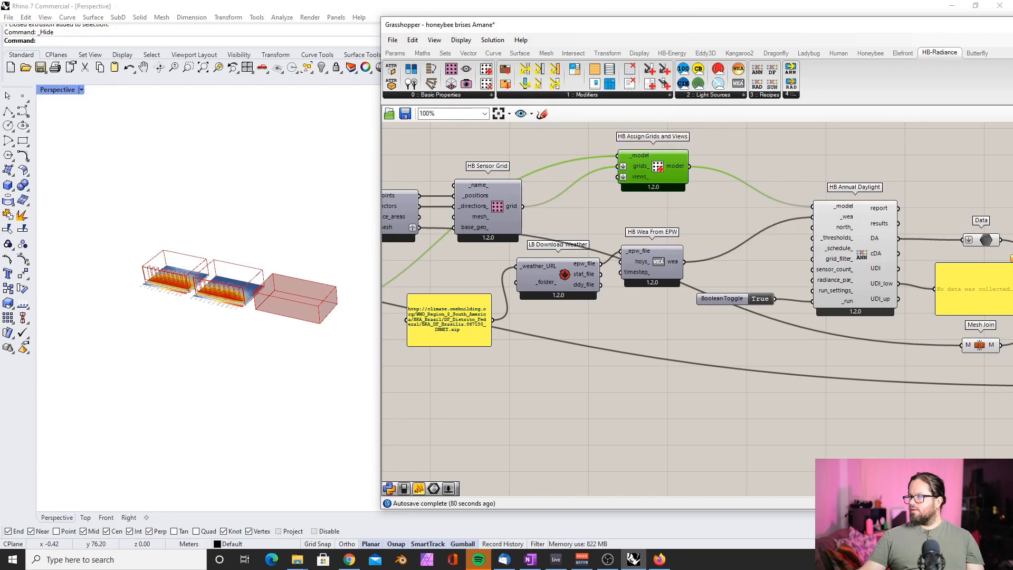
scroll(679, 325, down, 3)
scroll(680, 325, down, 3)
scroll(737, 436, up, 5)
click(716, 346)
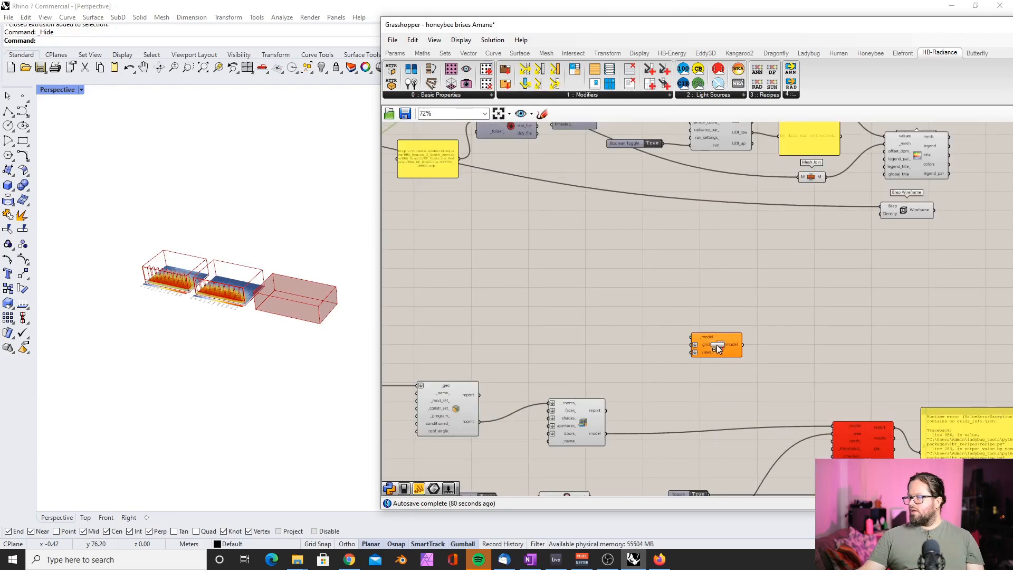
scroll(712, 360, up, 4)
scroll(713, 364, down, 2)
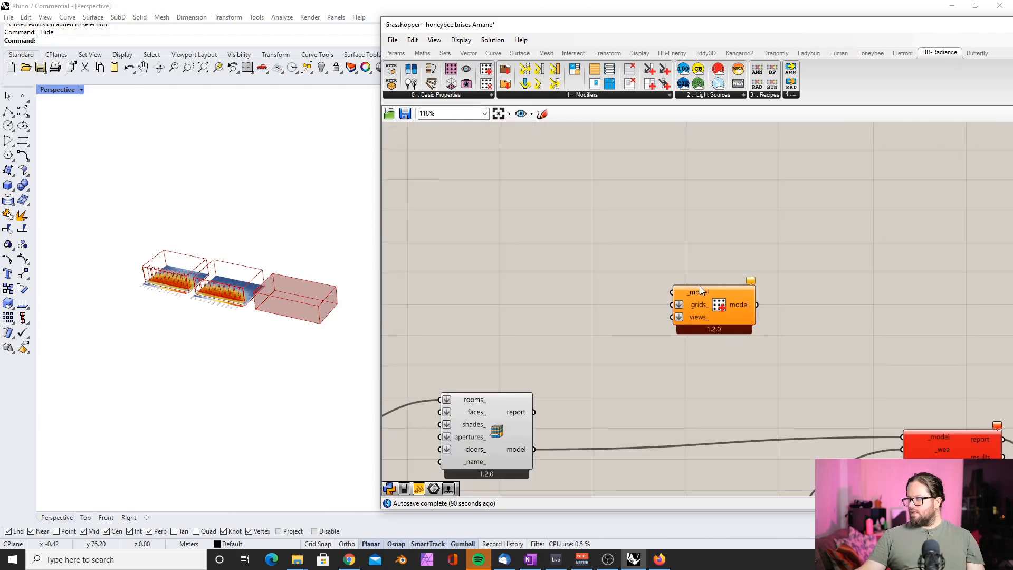
Route HB Model's model output through HB Assign Grids and Views into HB Annual Daylight's _model input.
drag(534, 449, 797, 417)
scroll(622, 296, down, 3)
scroll(701, 300, up, 3)
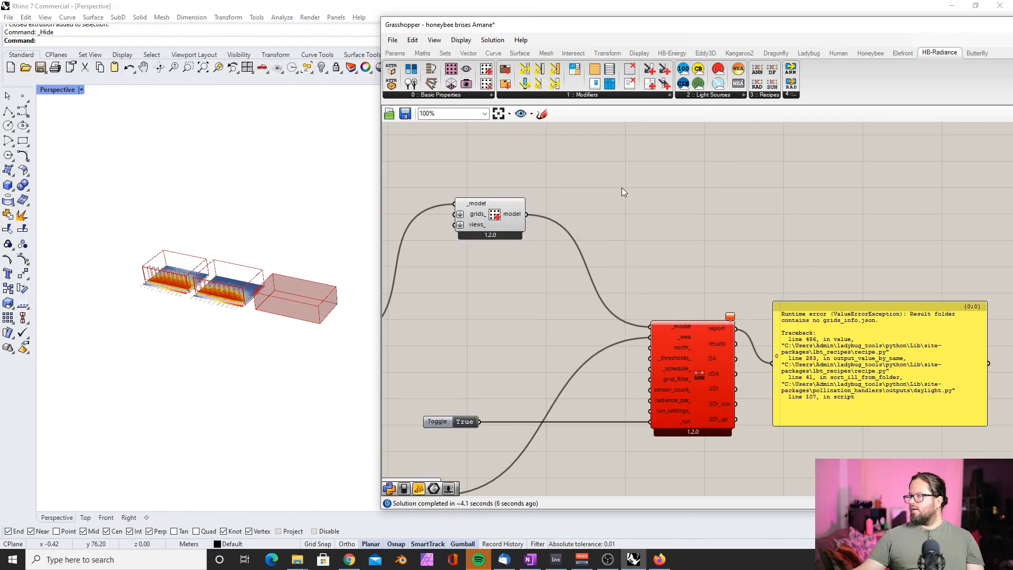
Add an HB Sensor Grid component and connect its grid output to HB Assign Grids and Views' grids_ input.
scroll(499, 210, down, 3)
scroll(574, 260, up, 5)
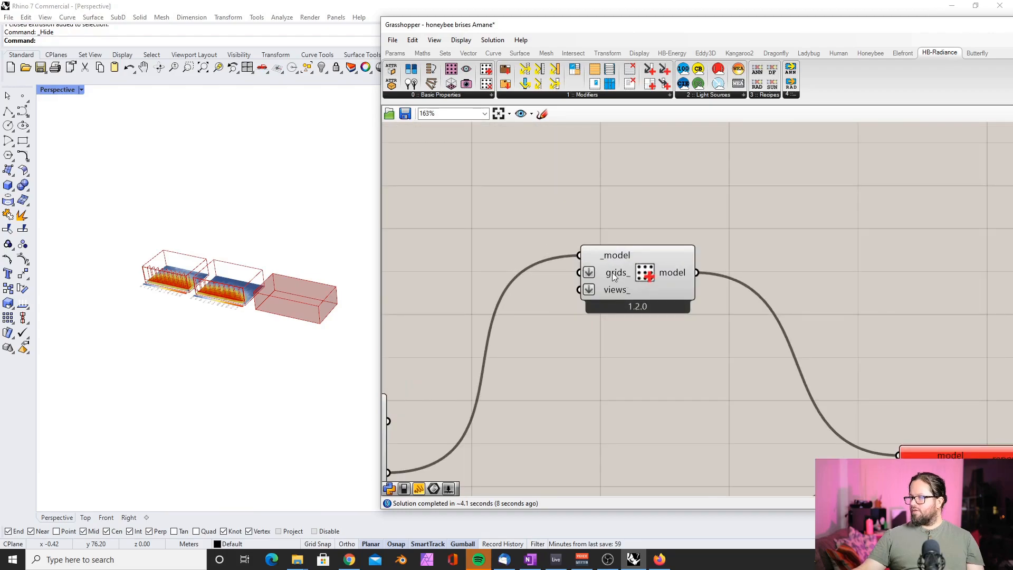
mouse_move(614, 277)
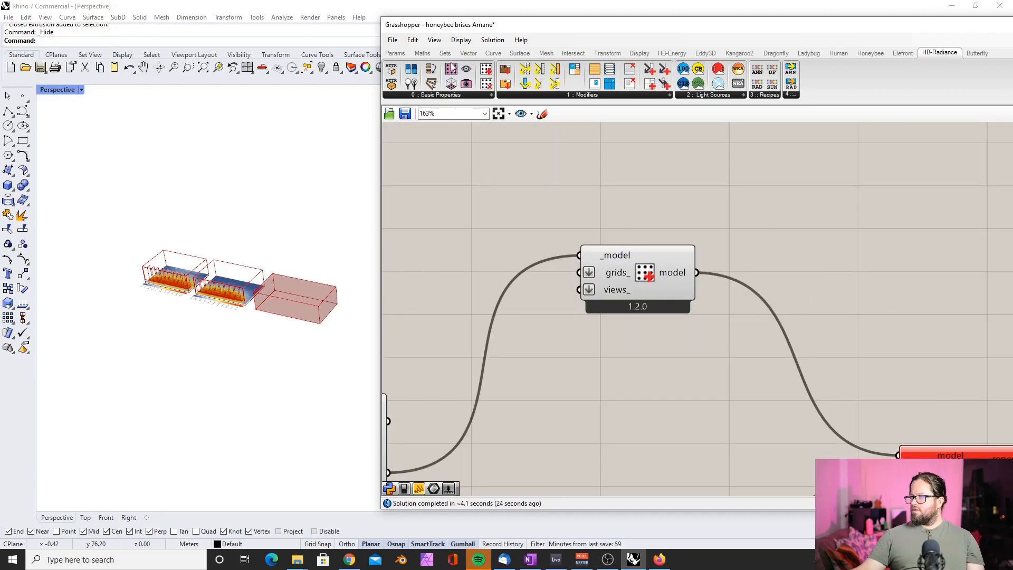
drag(451, 83, 466, 255)
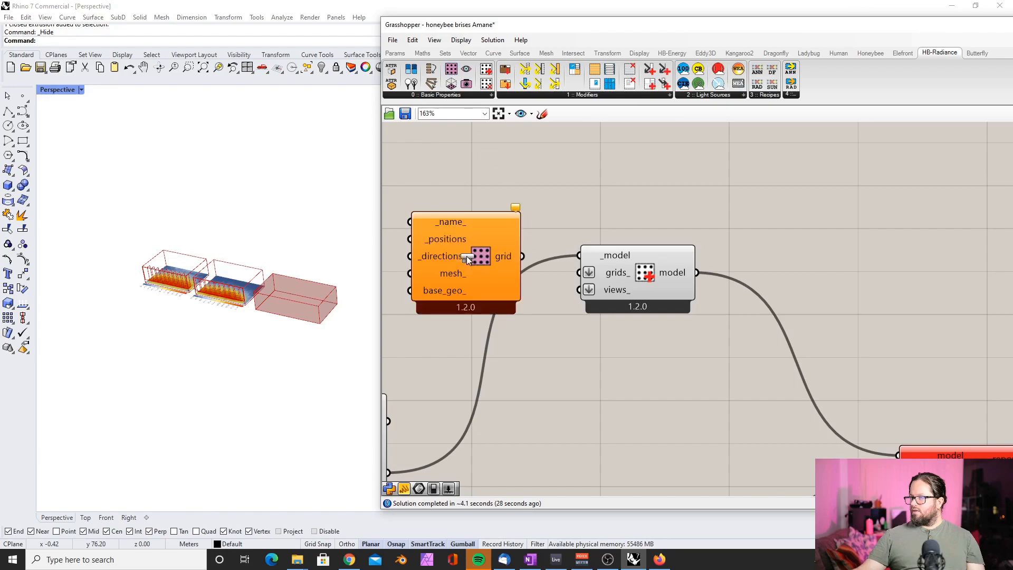
scroll(590, 254, down, 4)
scroll(650, 264, up, 3)
drag(609, 249, 537, 249)
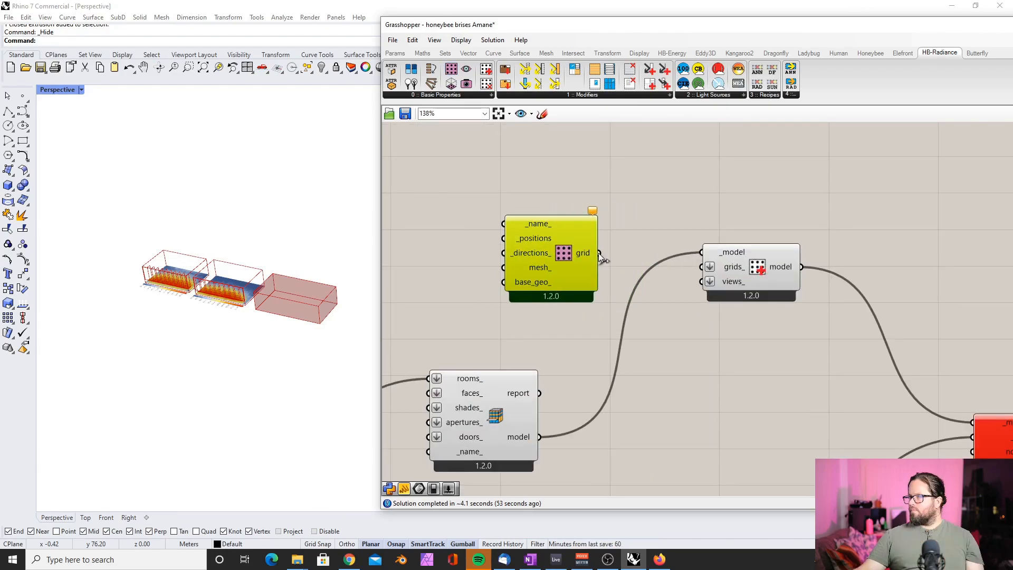
drag(600, 254, 697, 268)
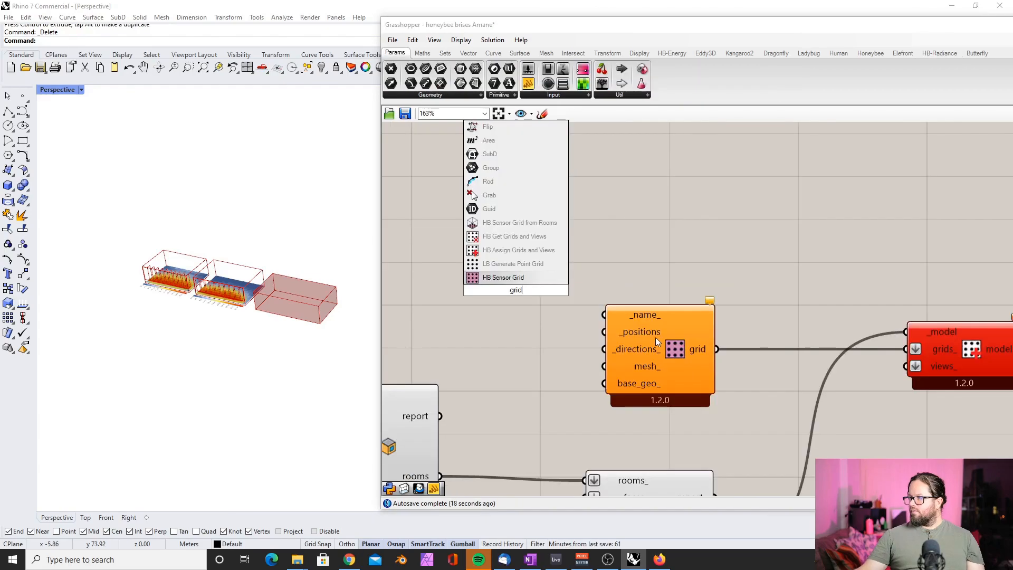
Add an LB Generate Point Grid component ahead of HB Sensor Grid.
click(515, 265)
drag(663, 328, 710, 278)
drag(543, 294, 504, 294)
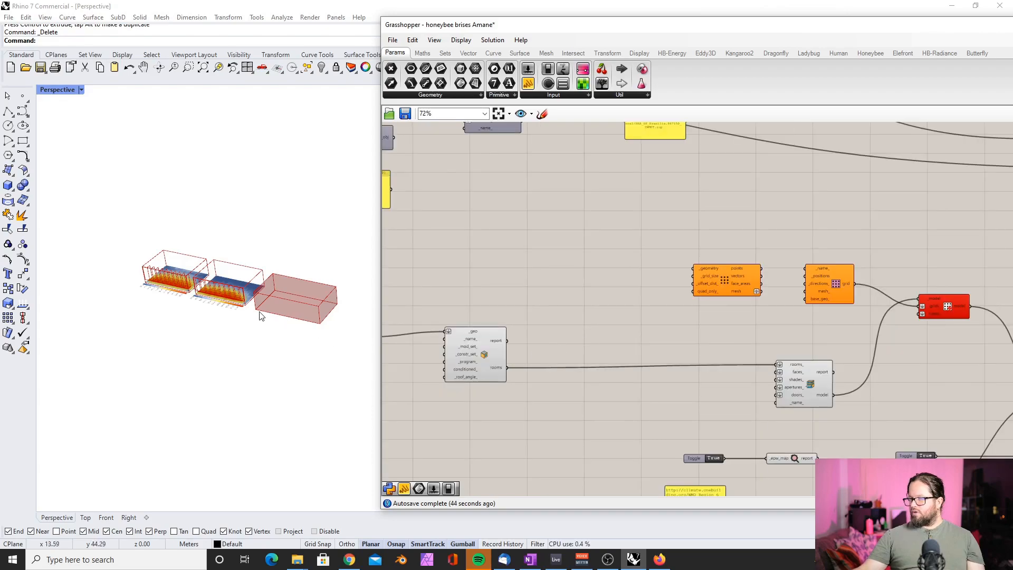
Connect the Geometry parameter holding the box to LB Generate Point Grid's _geometry input.
scroll(251, 288, up, 3)
scroll(281, 287, down, 1)
scroll(258, 287, up, 2)
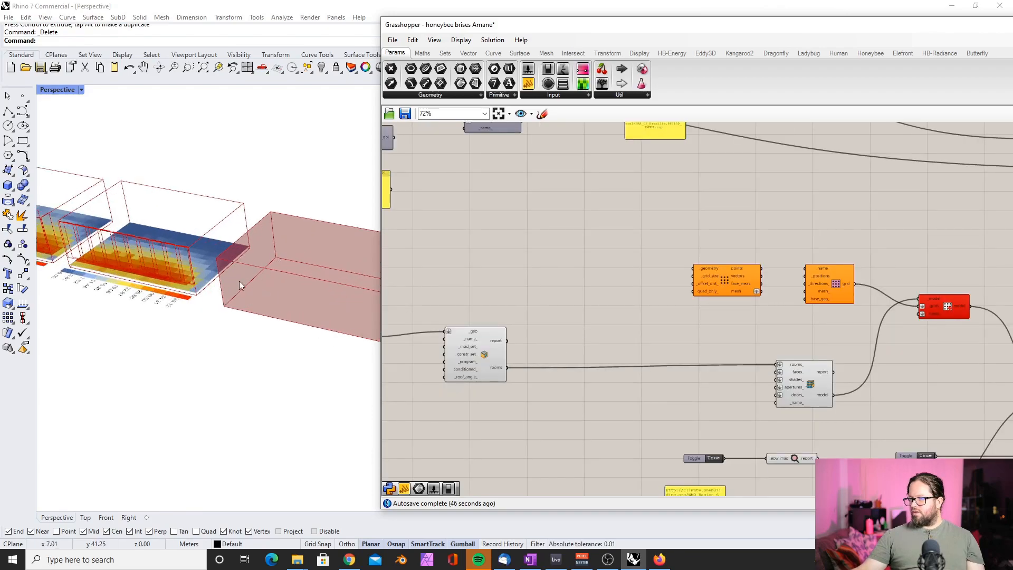
scroll(252, 278, down, 3)
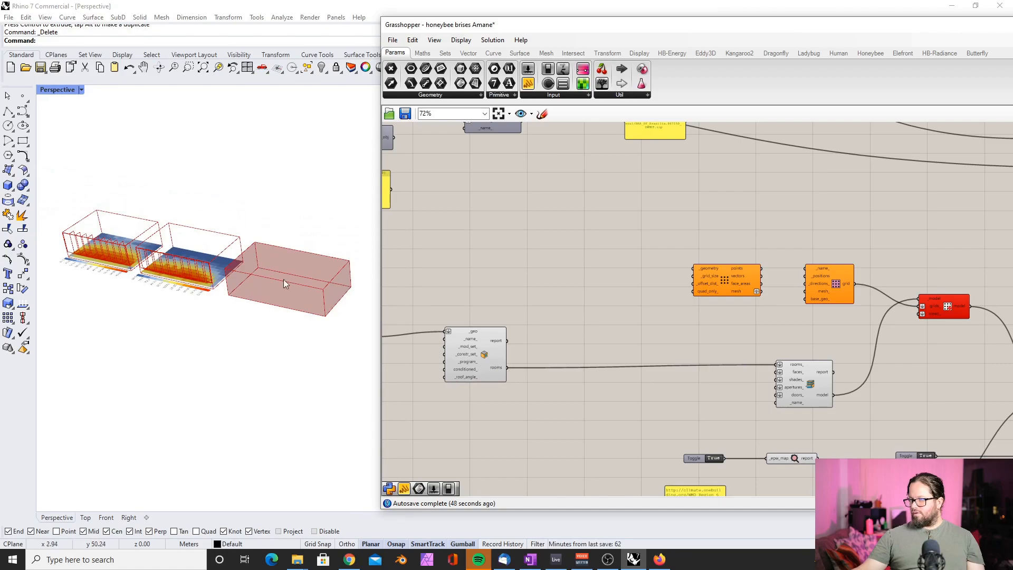
click(489, 338)
right_drag(409, 339, 457, 339)
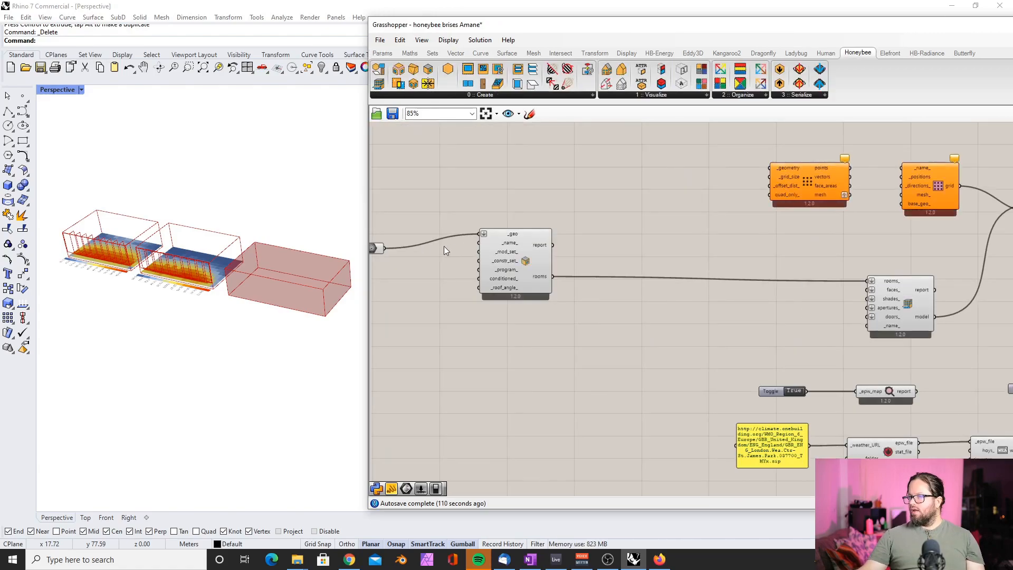
drag(384, 248, 771, 168)
Add a number slider set to 1.000 and connect it to LB Generate Point Grid's _grid_size input.
scroll(709, 212, down, 3)
scroll(777, 190, up, 6)
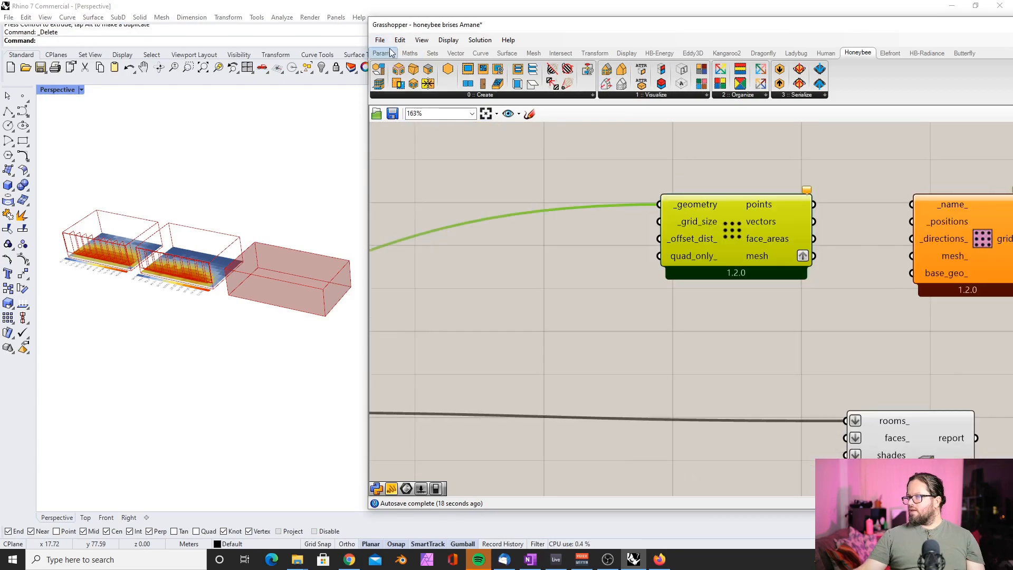
click(390, 53)
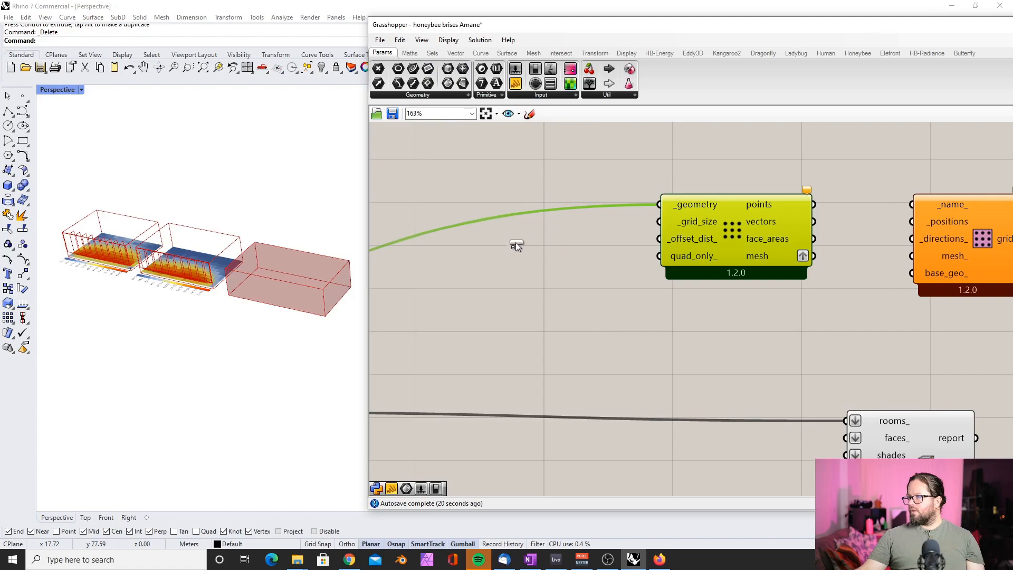
drag(517, 242, 517, 243)
double_click(482, 245)
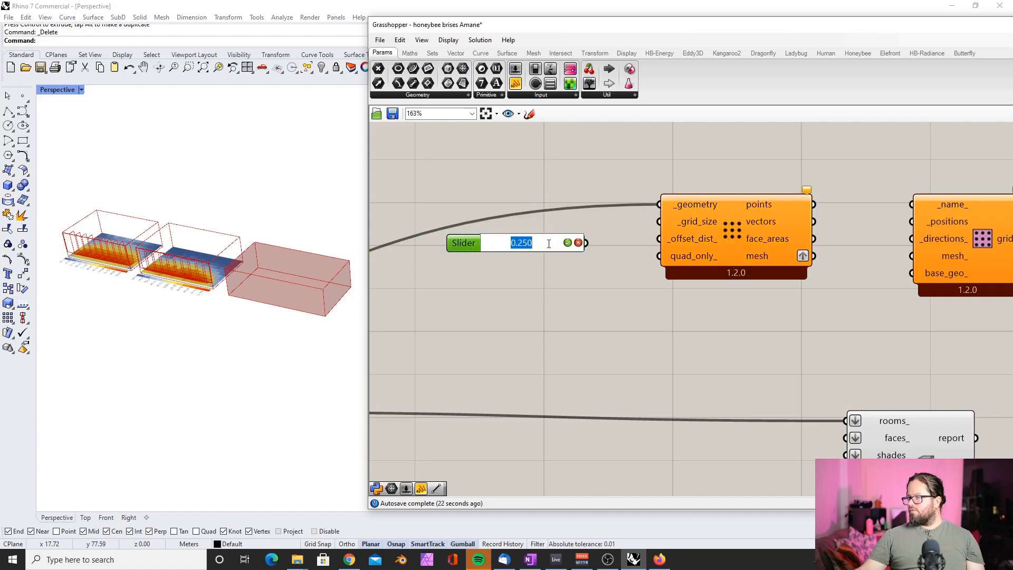
text(1.)
key(Return)
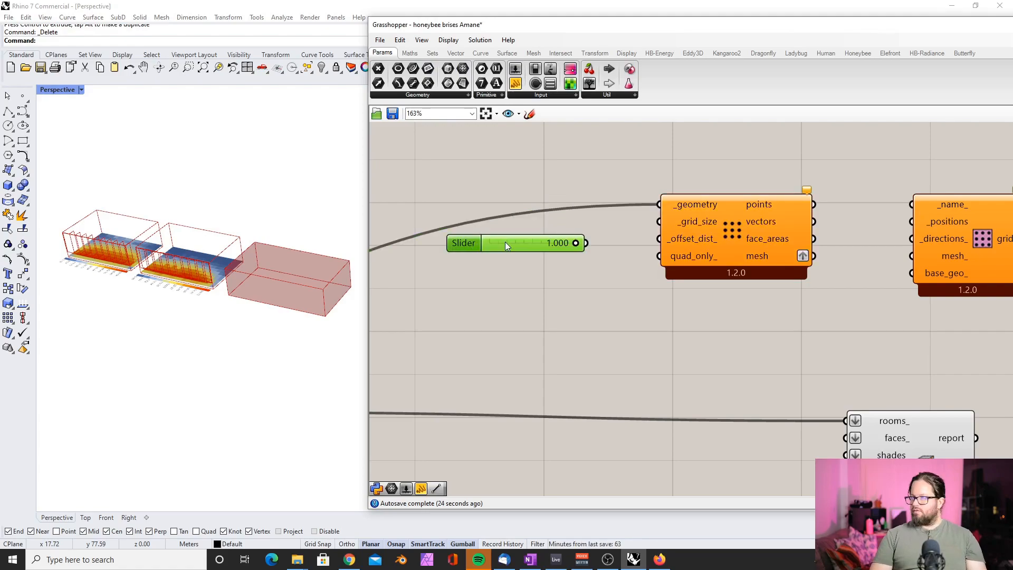
drag(586, 243, 659, 221)
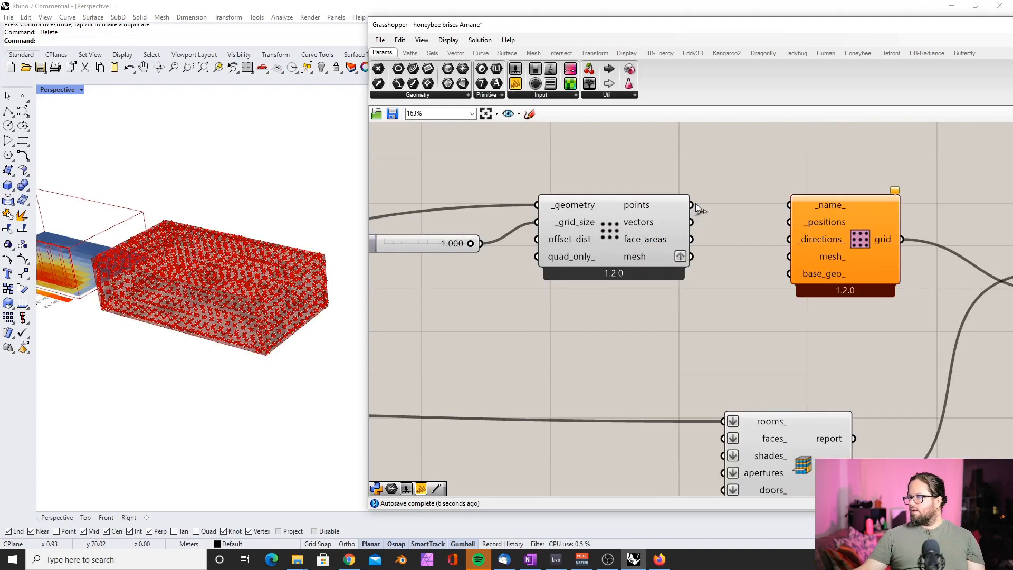
Connect LB Generate Point Grid's points output to HB Sensor Grid's _positions input.
drag(692, 205, 786, 222)
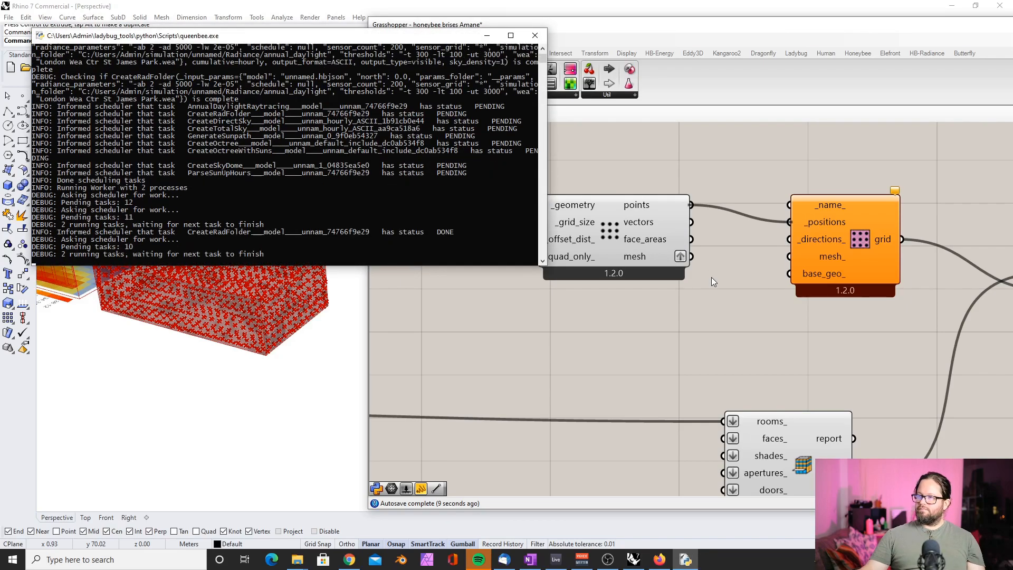
click(628, 175)
scroll(559, 206, down, 8)
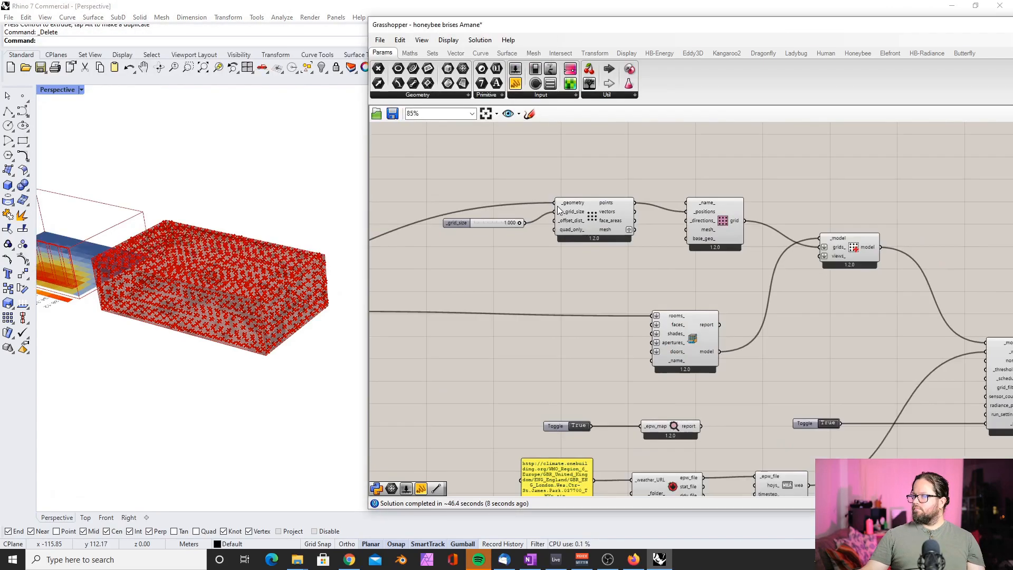
Connect the annual daylight component's DA output to the results panel, enlarge the panel and browse the listed values.
scroll(919, 322, up, 6)
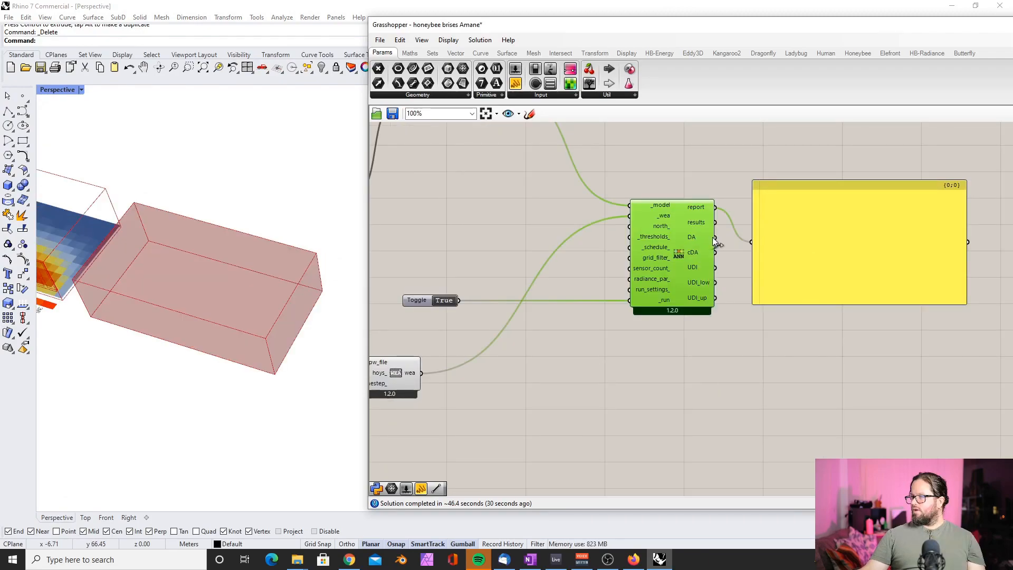
drag(716, 238, 751, 242)
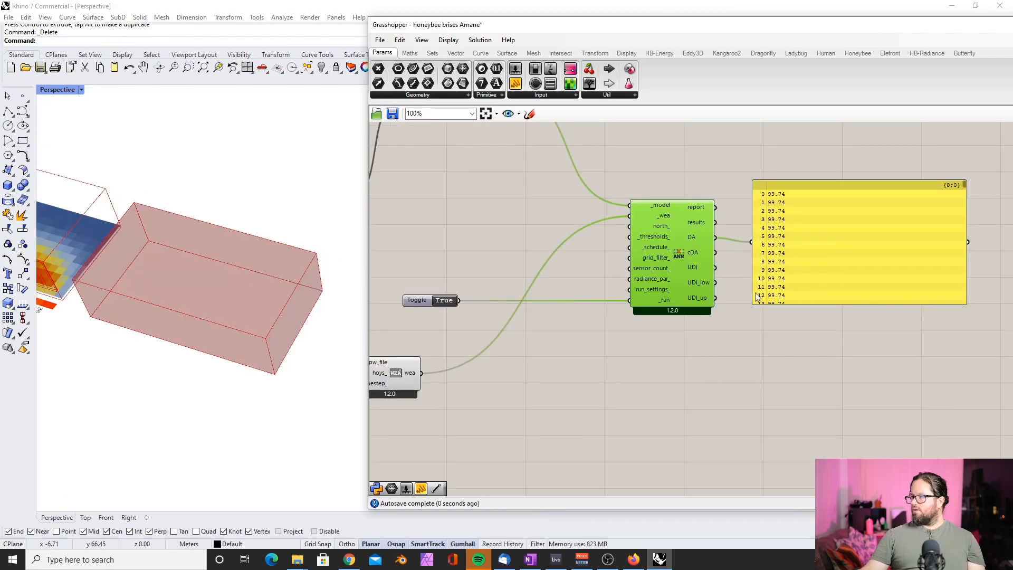
drag(886, 304, 892, 447)
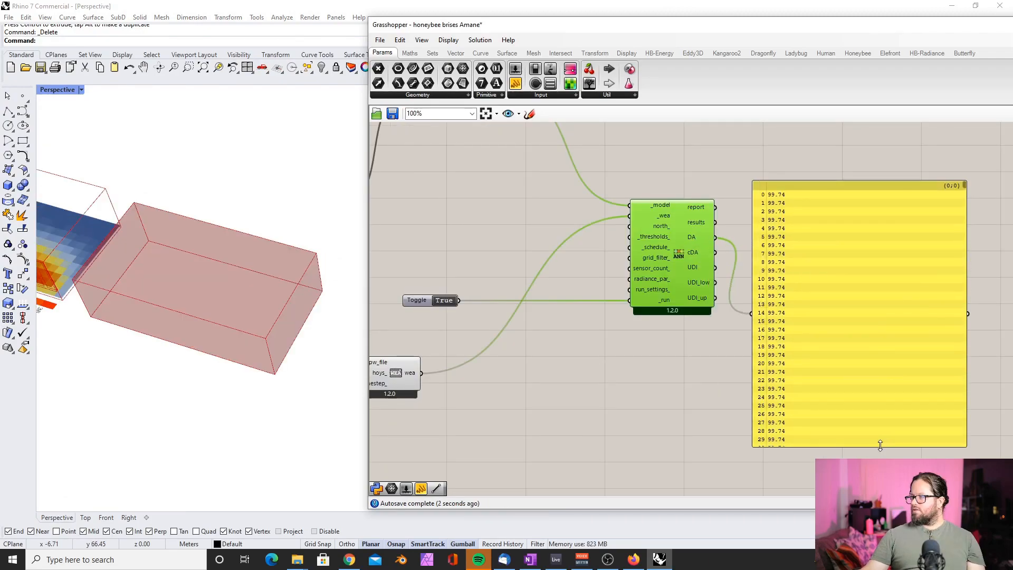
drag(963, 185, 966, 315)
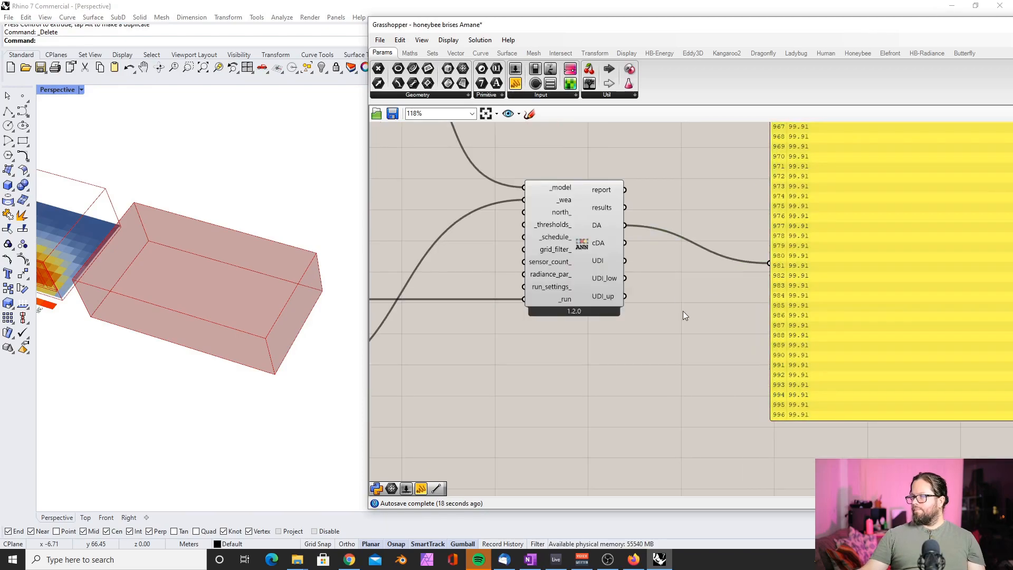
Add a second LB Spatial Heatmap component for the new definition, below the existing Brep Wireframe component.
scroll(603, 233, down, 8)
scroll(606, 194, up, 4)
scroll(607, 194, up, 3)
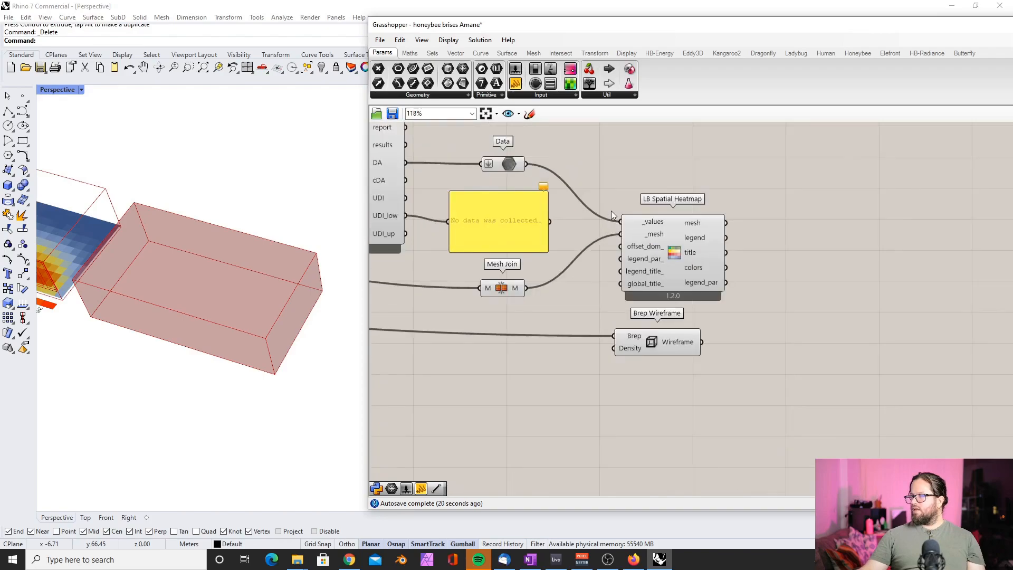
scroll(613, 184, up, 1)
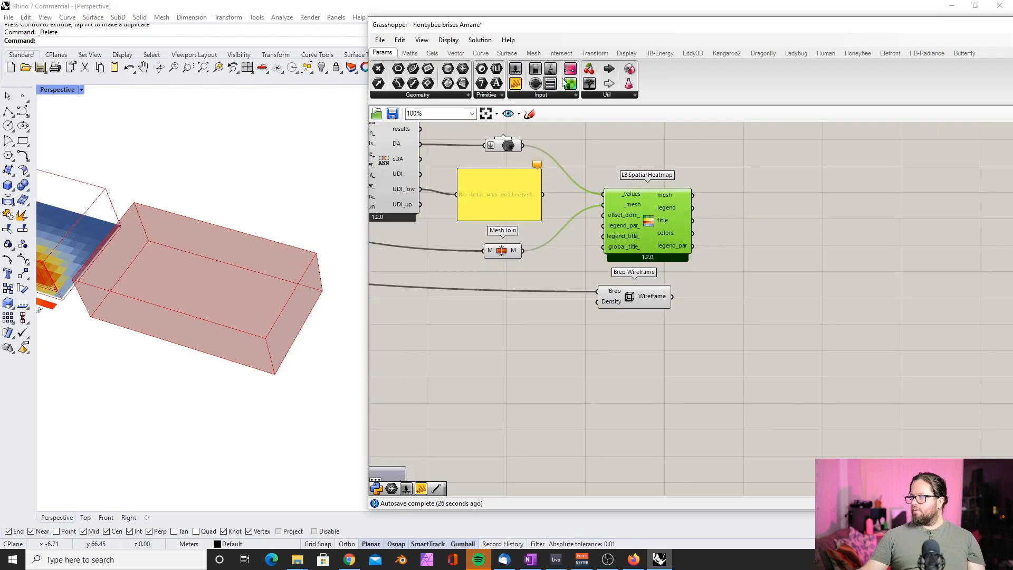
click(796, 53)
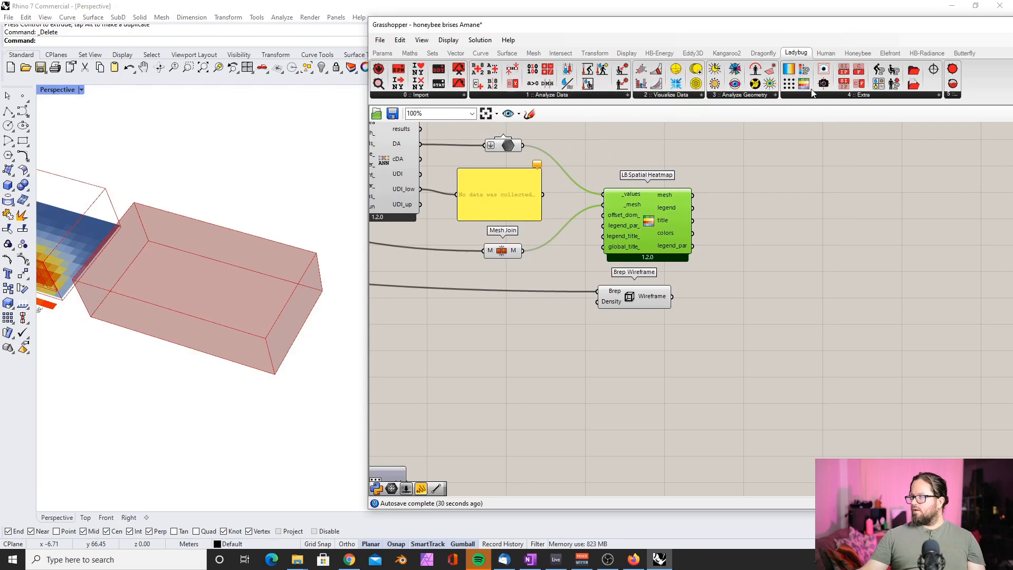
drag(804, 83, 809, 356)
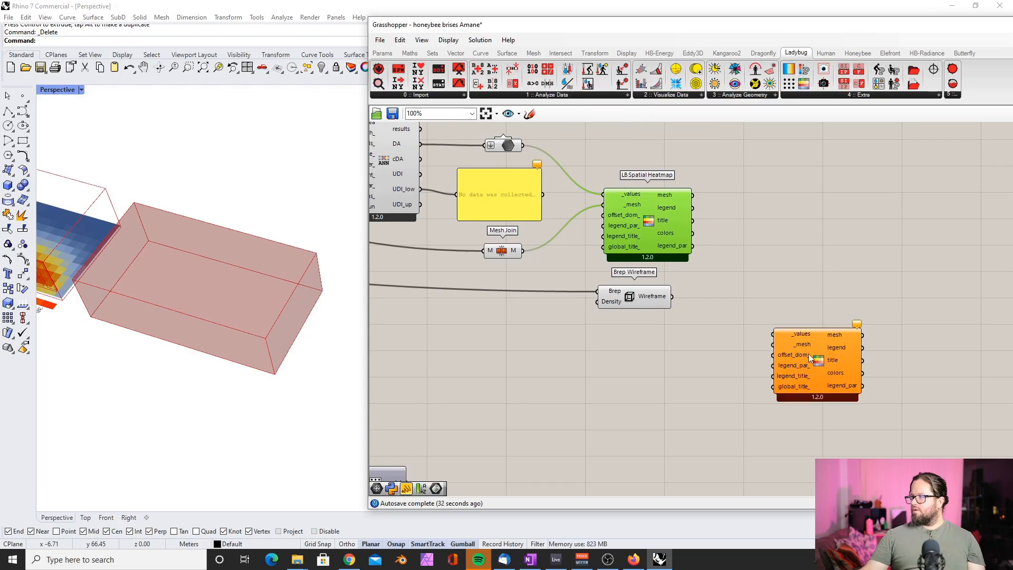
Reposition the new LB Spatial Heatmap and connect the new annual daylight component's DA output to its _values input.
scroll(696, 232, down, 4)
scroll(701, 250, down, 2)
scroll(732, 235, up, 5)
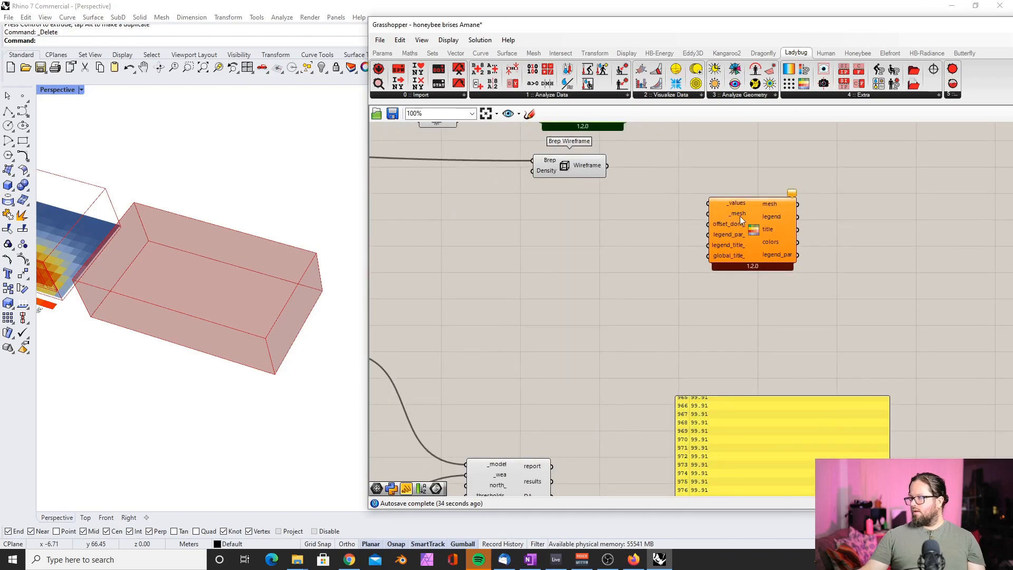
drag(733, 213, 736, 243)
scroll(736, 242, down, 3)
drag(622, 399, 767, 248)
scroll(757, 239, up, 3)
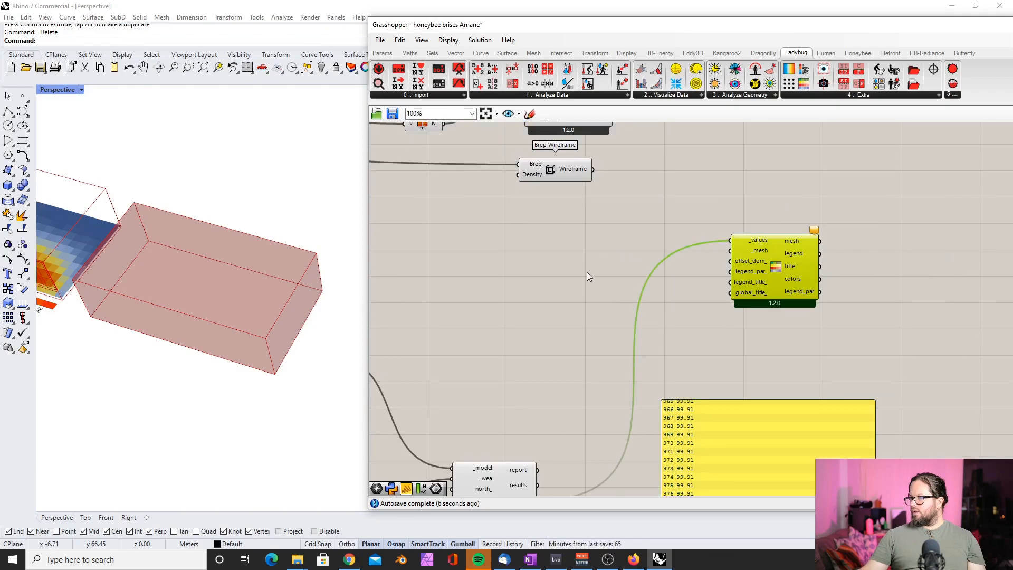
Connect LB Generate Point Grid's mesh output to the new LB Spatial Heatmap's _mesh input.
scroll(586, 271, down, 3)
scroll(550, 147, up, 4)
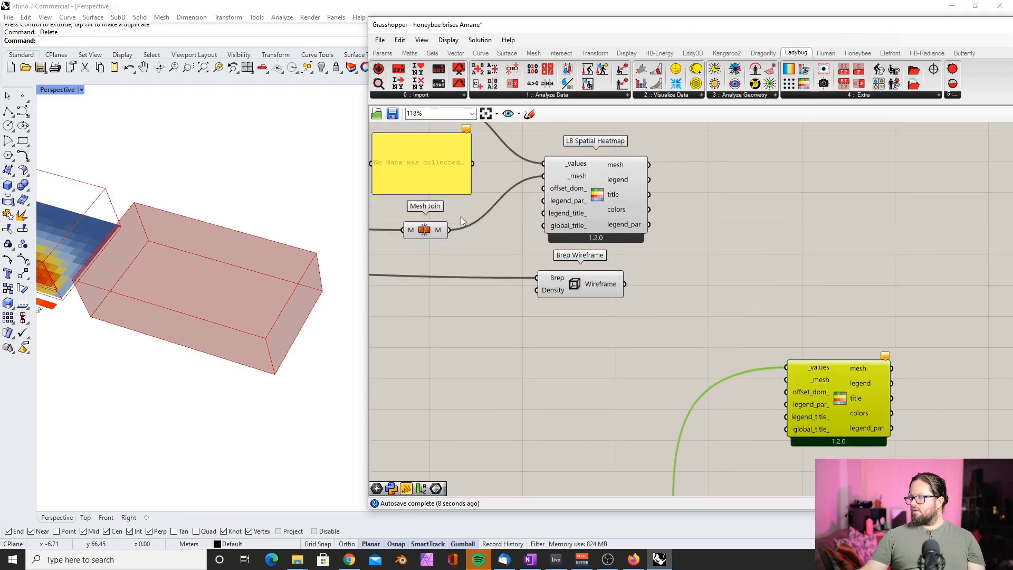
scroll(552, 206, down, 7)
scroll(546, 258, up, 5)
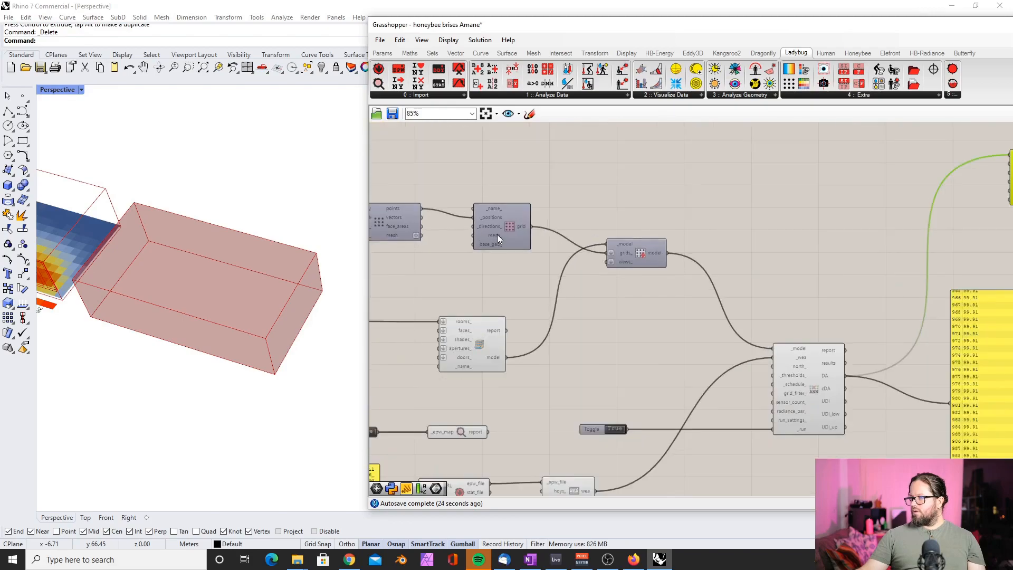
click(398, 236)
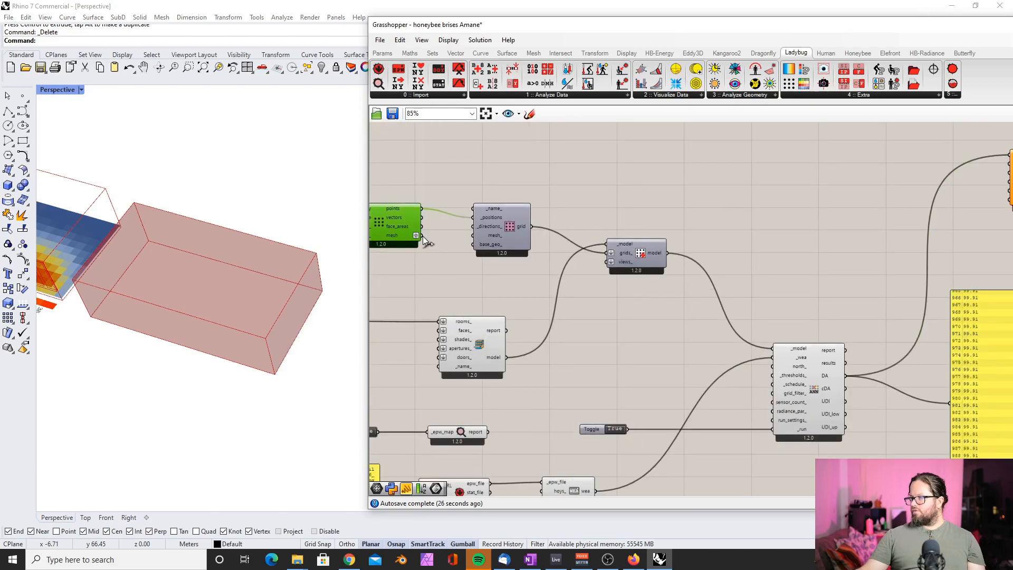
scroll(423, 236, down, 2)
scroll(423, 236, up, 1)
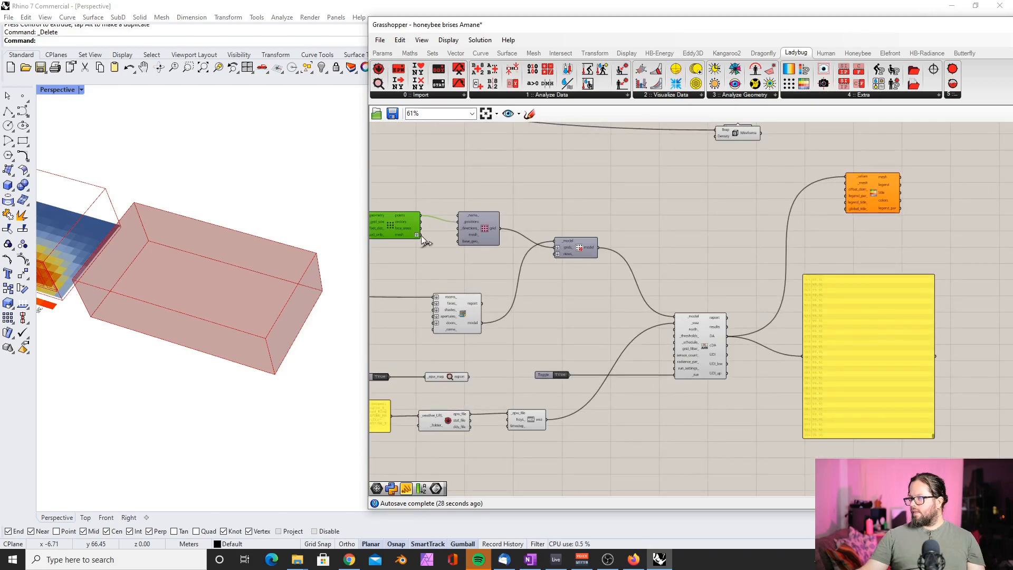
drag(419, 236, 845, 182)
Examine the new box's daylight heatmap and legend from several angles alongside the two earlier room results.
right_drag(248, 259, 223, 383)
right_drag(223, 383, 220, 391)
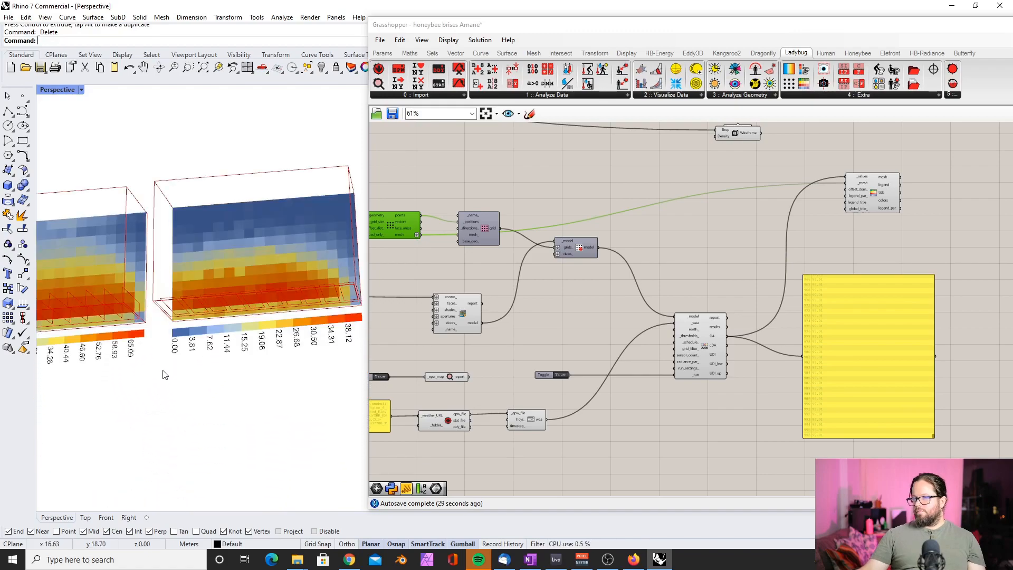
scroll(163, 374, down, 8)
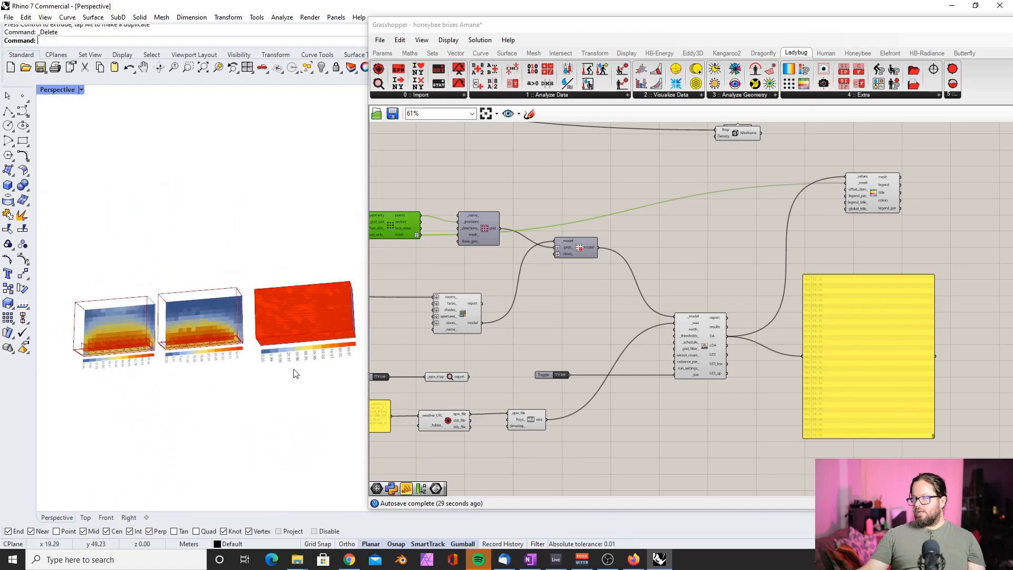
scroll(324, 372, up, 8)
scroll(226, 368, down, 6)
scroll(328, 352, up, 6)
right_drag(303, 359, 321, 334)
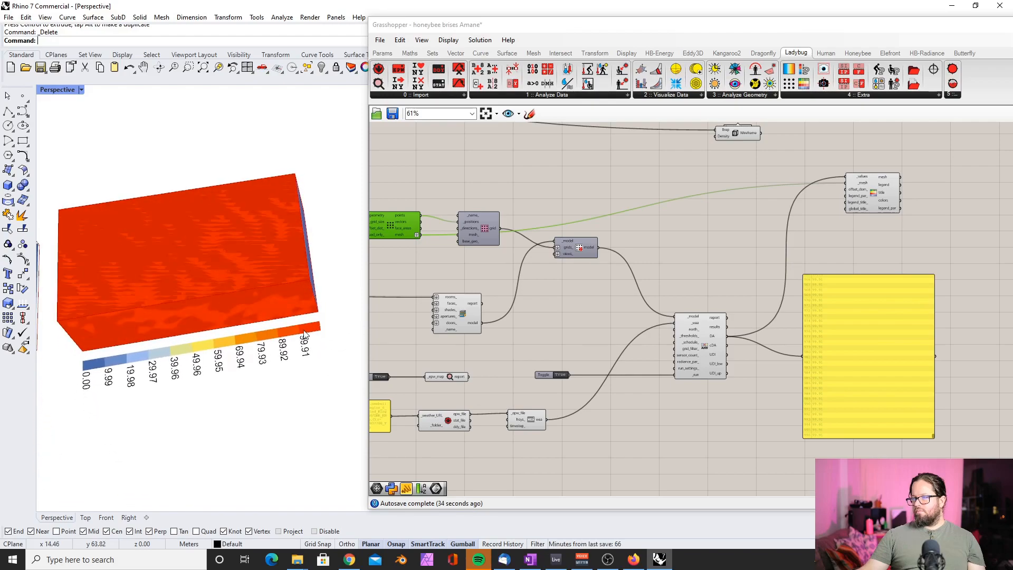
scroll(264, 321, down, 6)
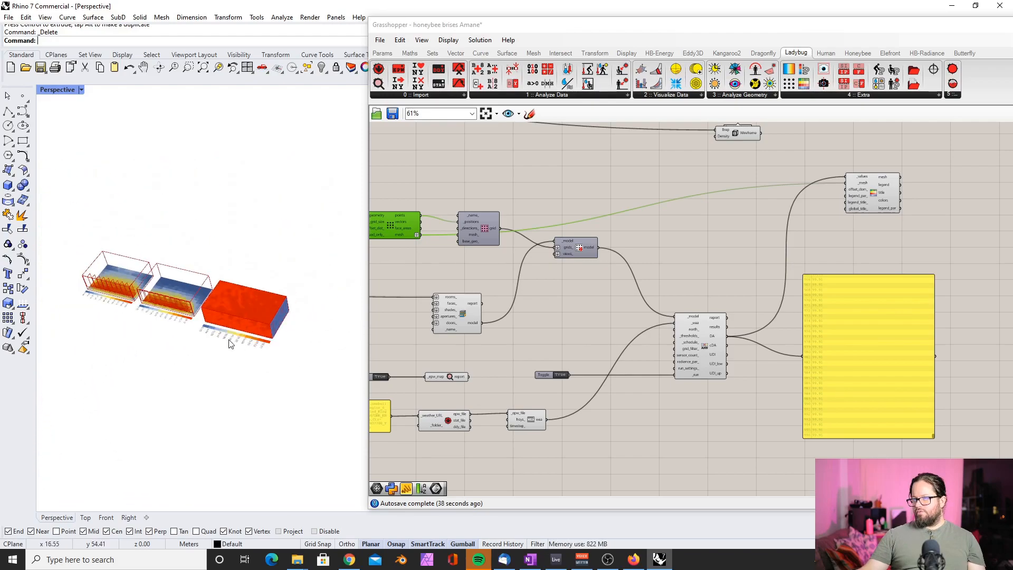
scroll(156, 316, up, 5)
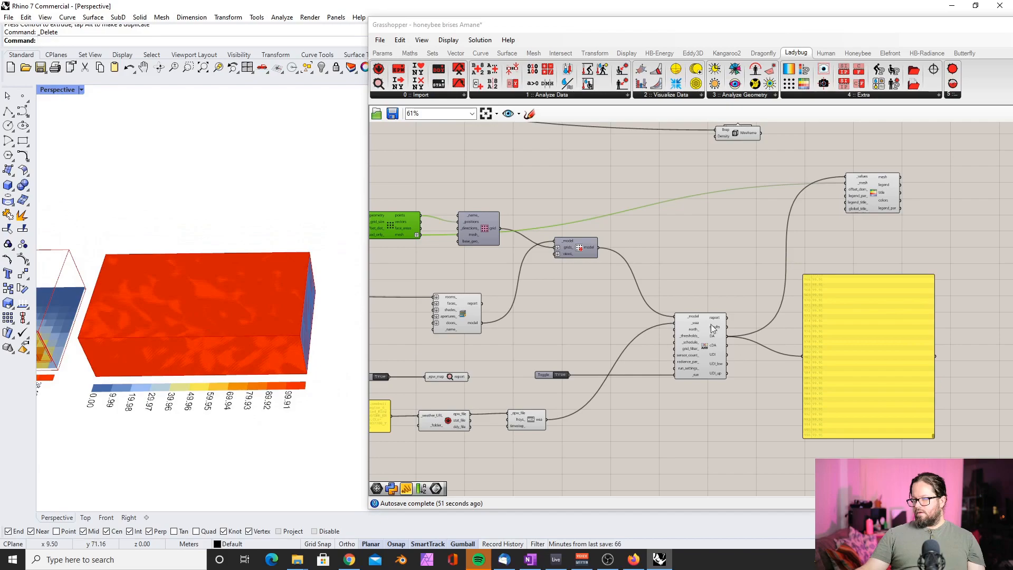
Rearrange the canvas by moving the grid components down toward the model component and lowering the room component.
click(860, 292)
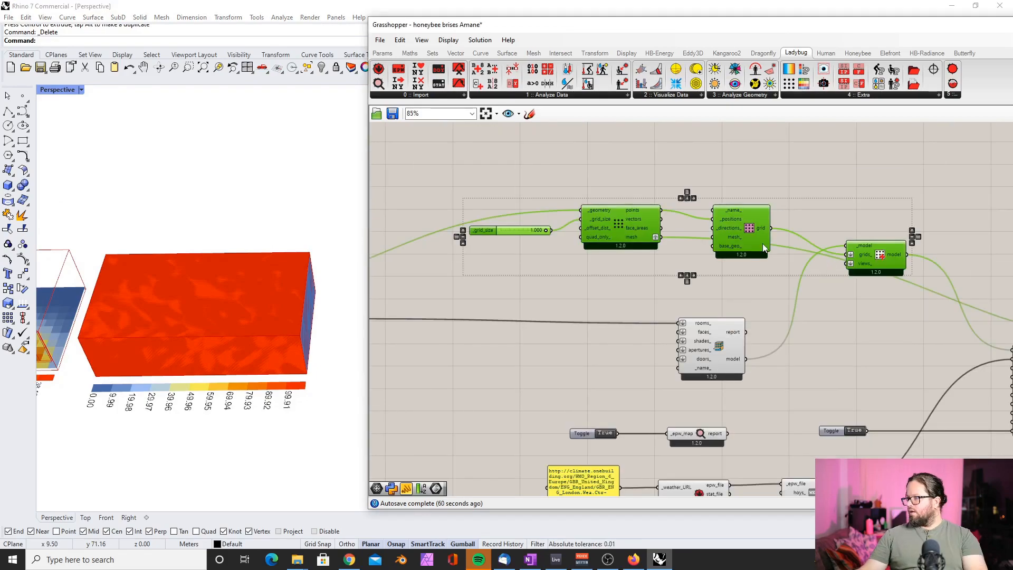
drag(761, 243, 765, 281)
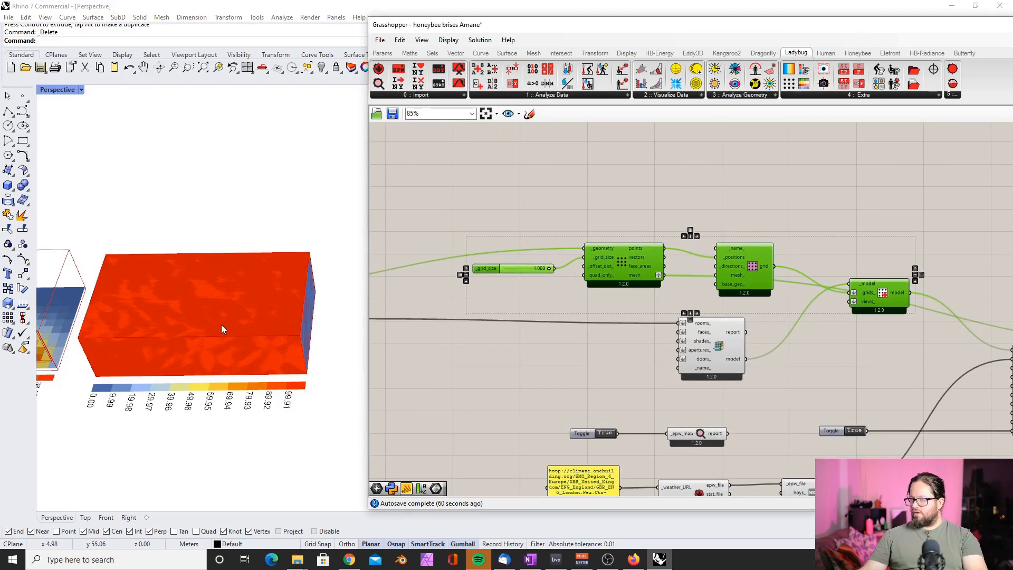
right_drag(292, 344, 271, 311)
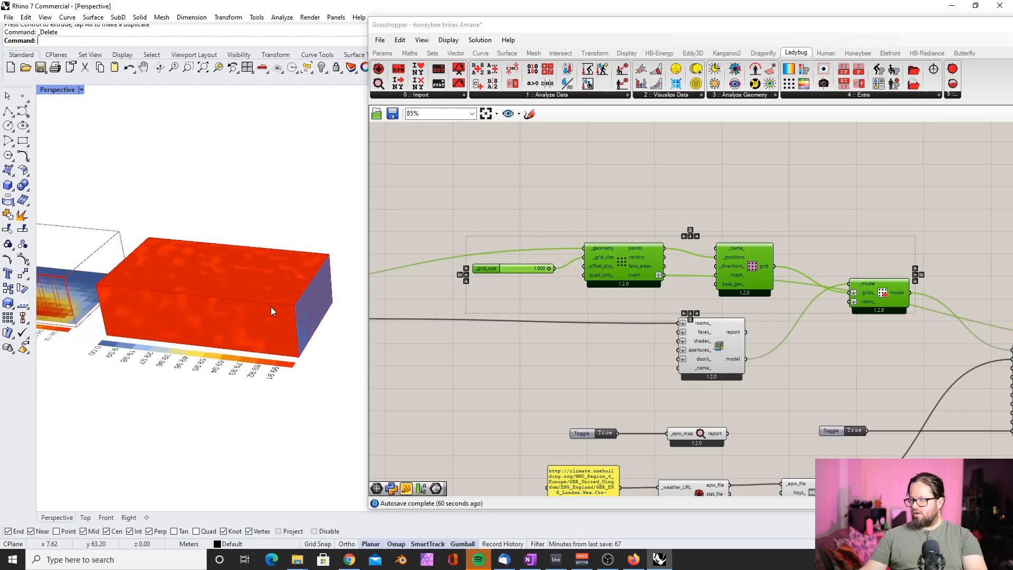
click(558, 356)
scroll(641, 232, down, 6)
scroll(549, 255, up, 5)
drag(592, 235, 587, 295)
drag(588, 294, 590, 283)
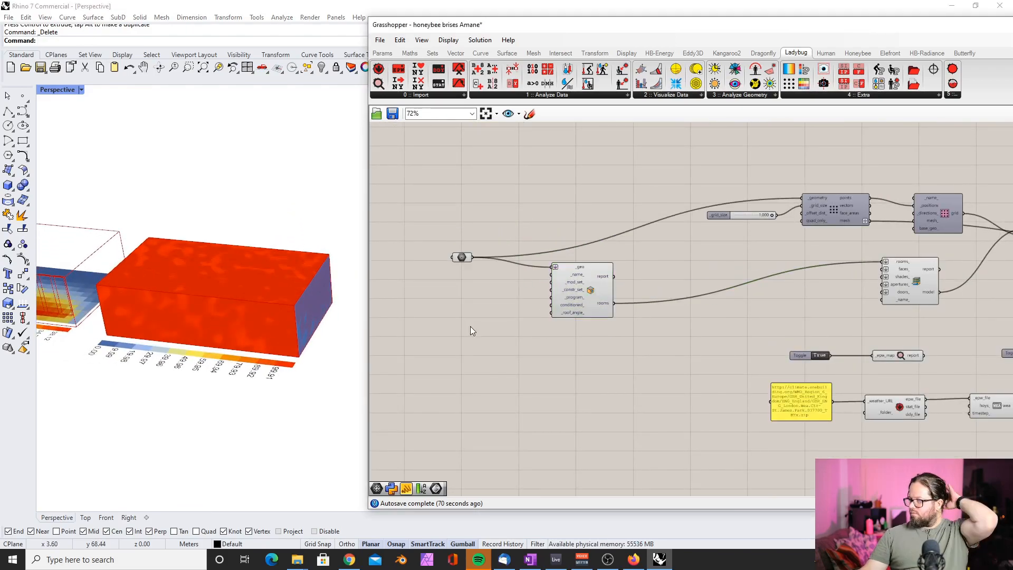
Add an HB Visualize by Type component and connect the room component's rooms output to its _hb_objs input.
scroll(478, 263, down, 3)
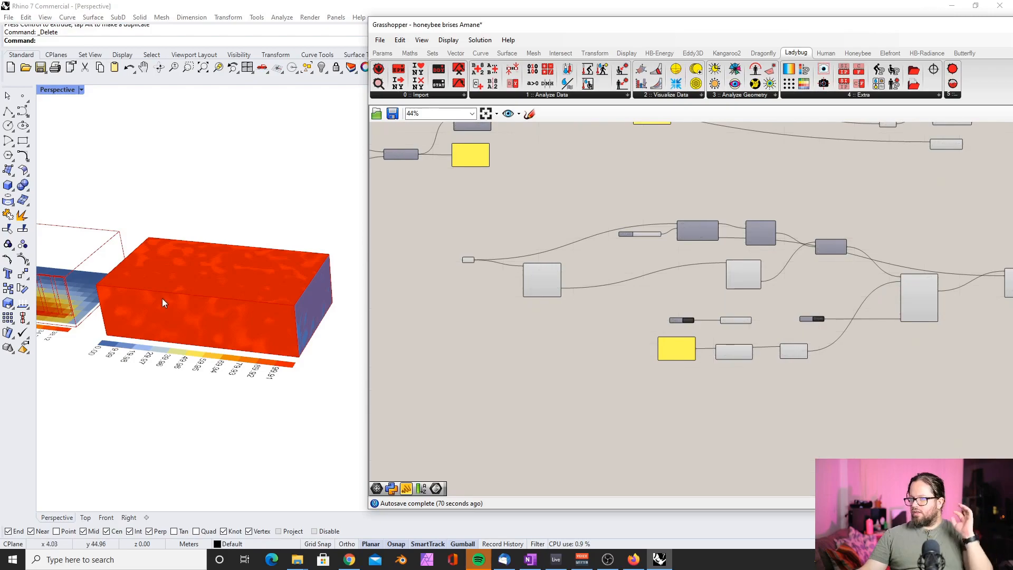
scroll(163, 300, down, 4)
scroll(102, 243, up, 5)
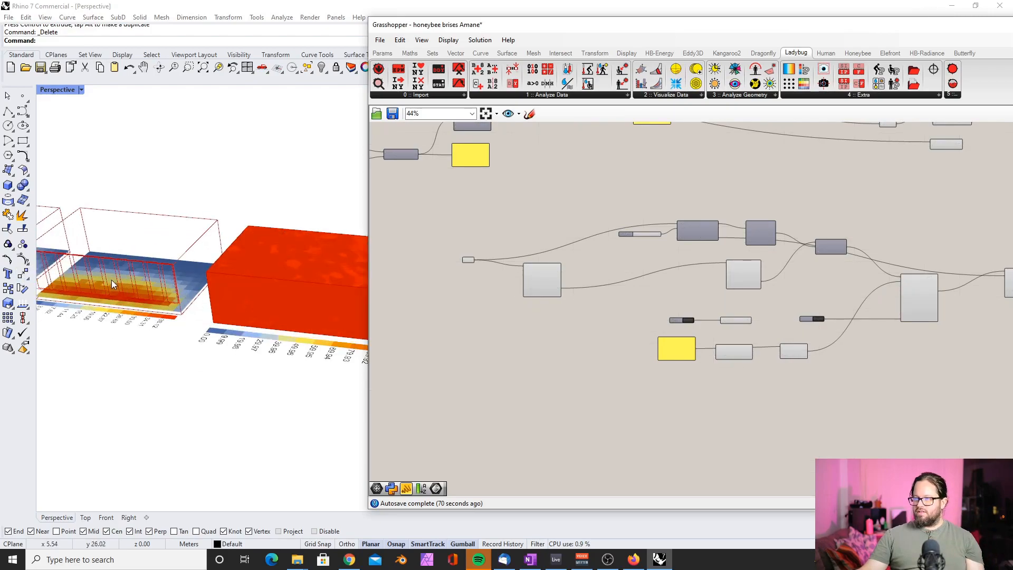
scroll(714, 242, up, 4)
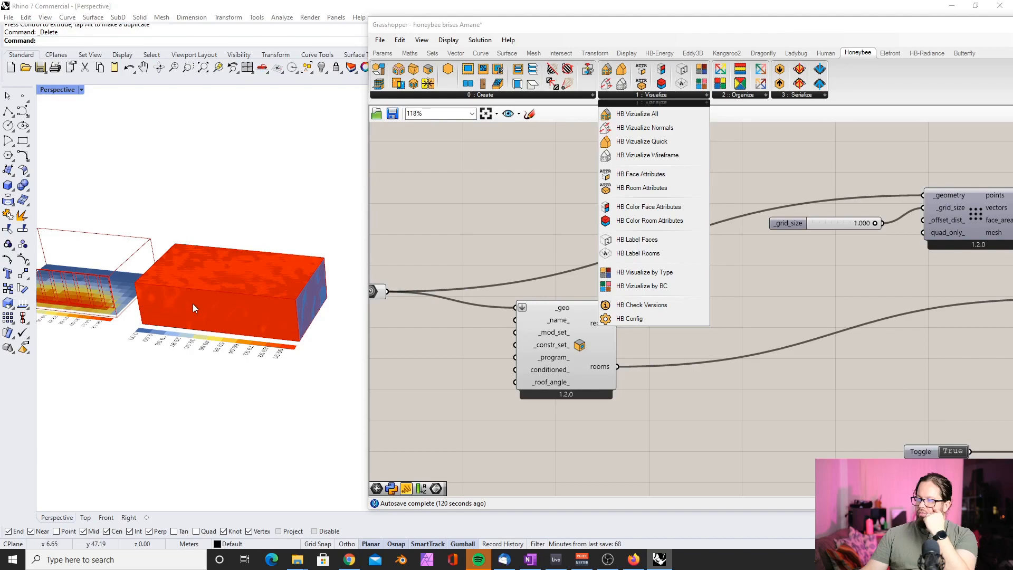
drag(643, 274, 631, 312)
scroll(609, 343, down, 3)
scroll(605, 321, up, 2)
right_drag(605, 320, 576, 142)
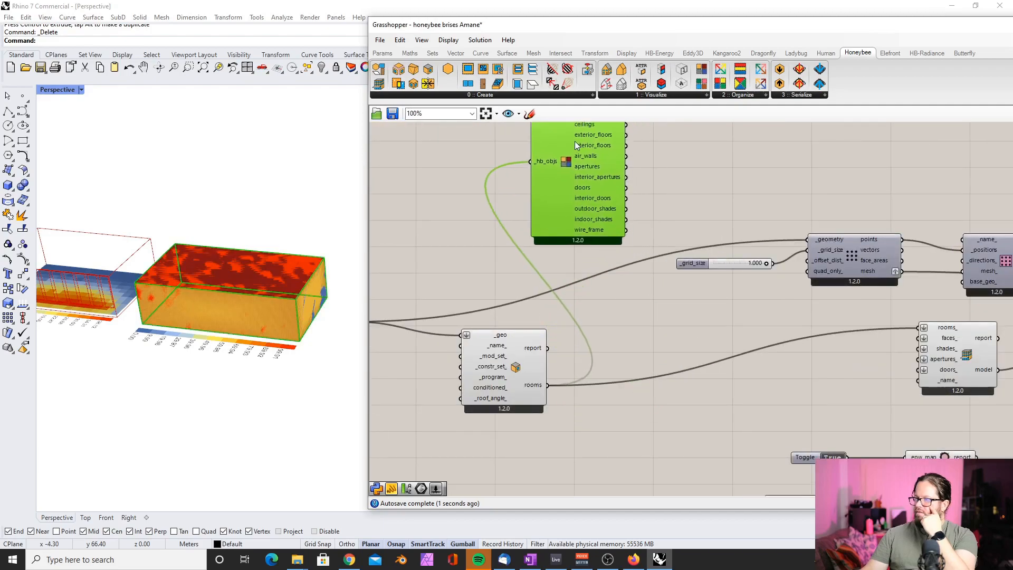
Turn off the preview of the new LB Spatial Heatmap and inspect the room faces and outlines.
scroll(574, 242, down, 3)
scroll(772, 270, up, 3)
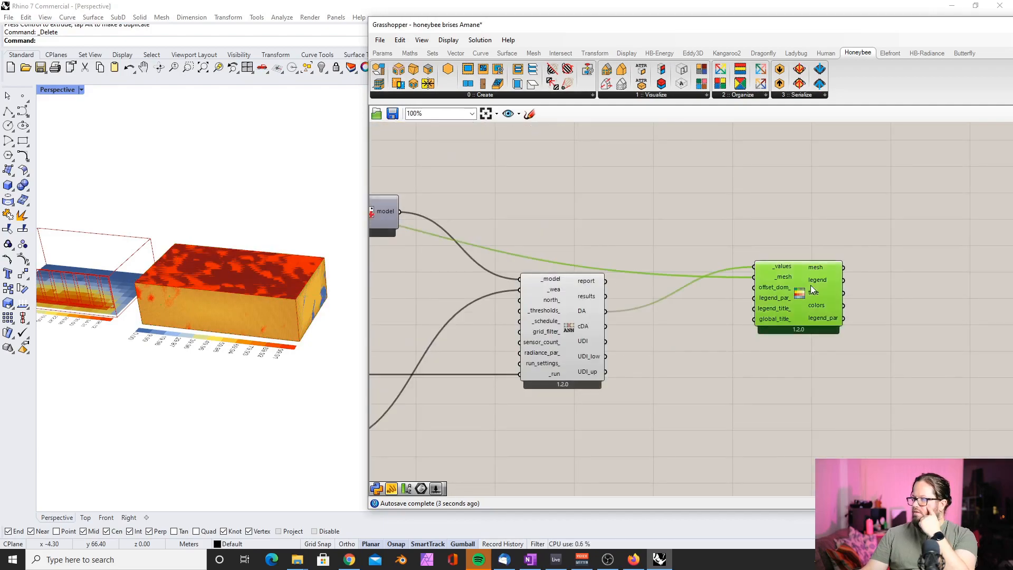
right_click(810, 287)
click(849, 364)
right_drag(272, 287, 249, 172)
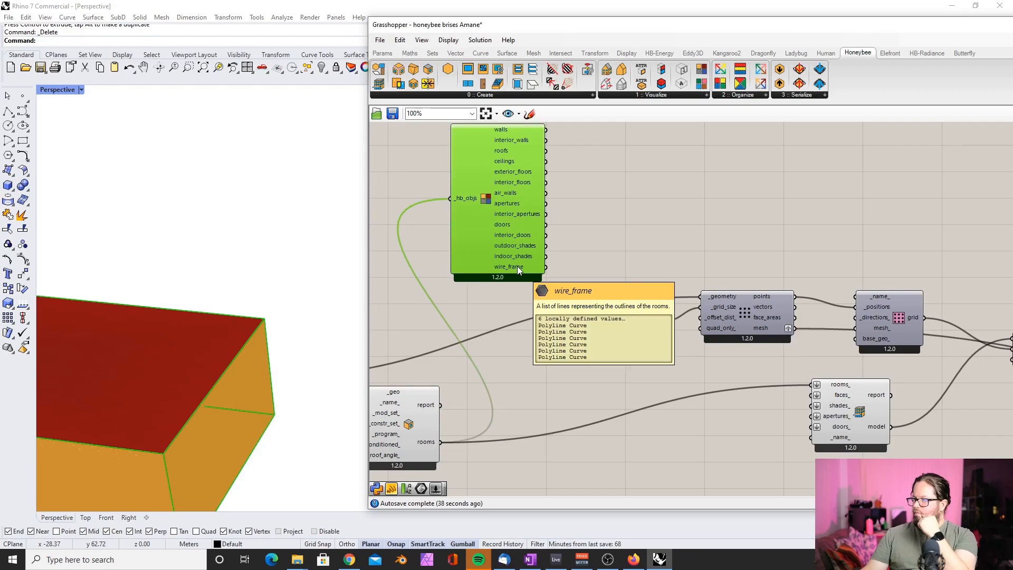
right_drag(301, 332, 262, 348)
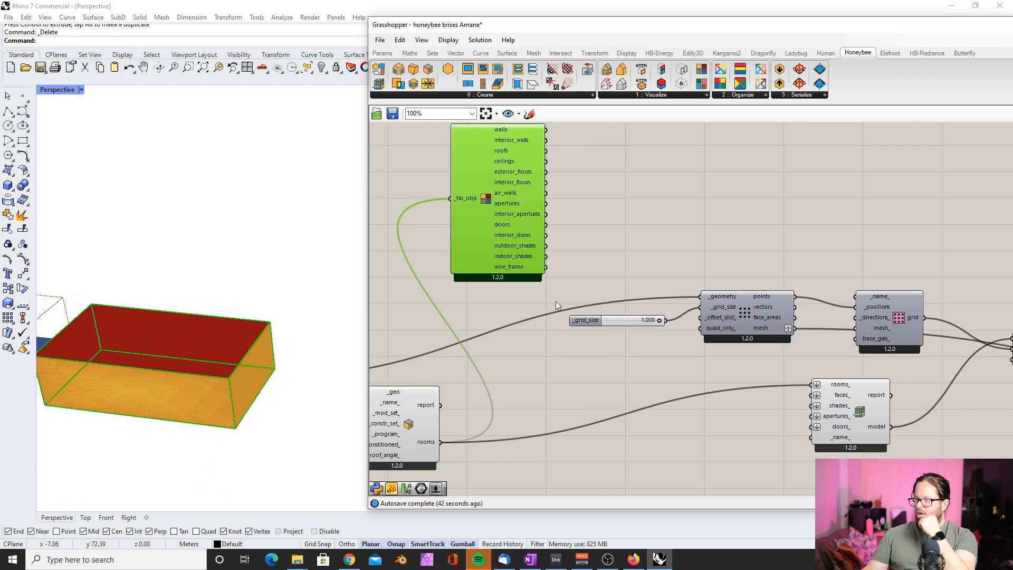
Add a parameter container beside HB Visualize by Type and connect the wire_frame output to it.
click(596, 261)
scroll(578, 261, up, 3)
scroll(477, 279, down, 3)
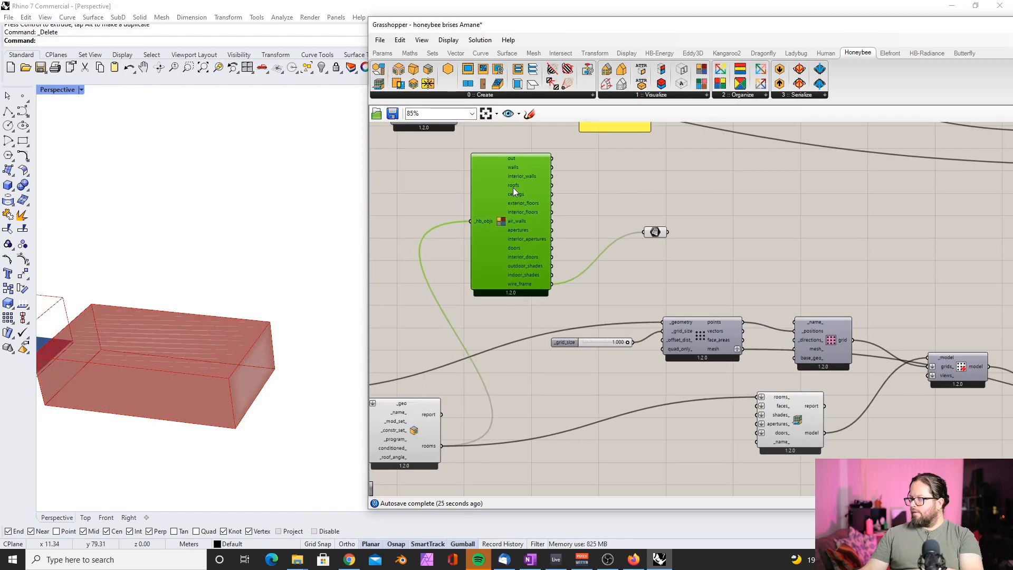
scroll(590, 254, down, 2)
scroll(623, 266, up, 1)
scroll(622, 271, up, 2)
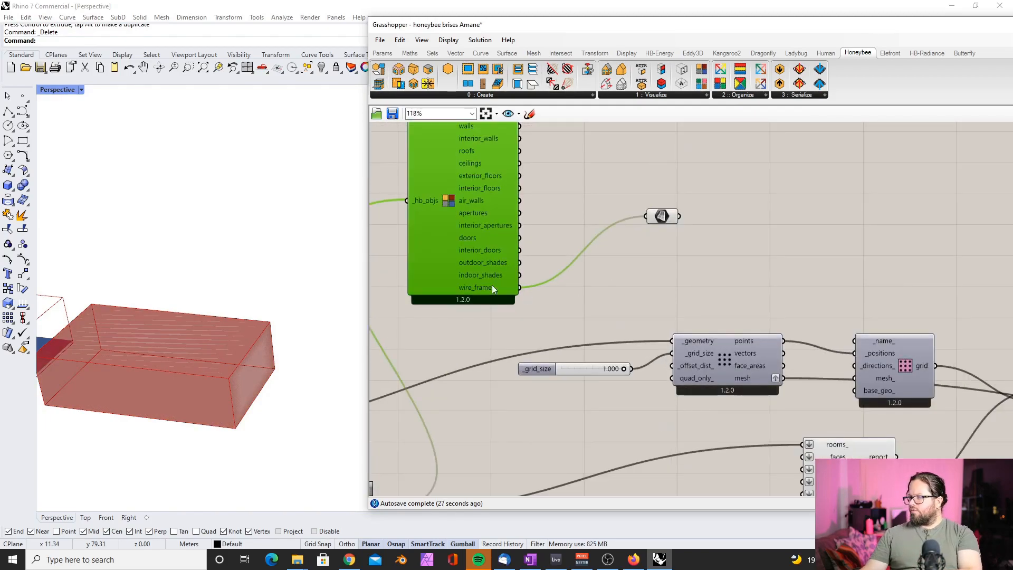
Move the HB Visualize by Type component slightly down, closer to the room and grid components.
scroll(493, 236, down, 3)
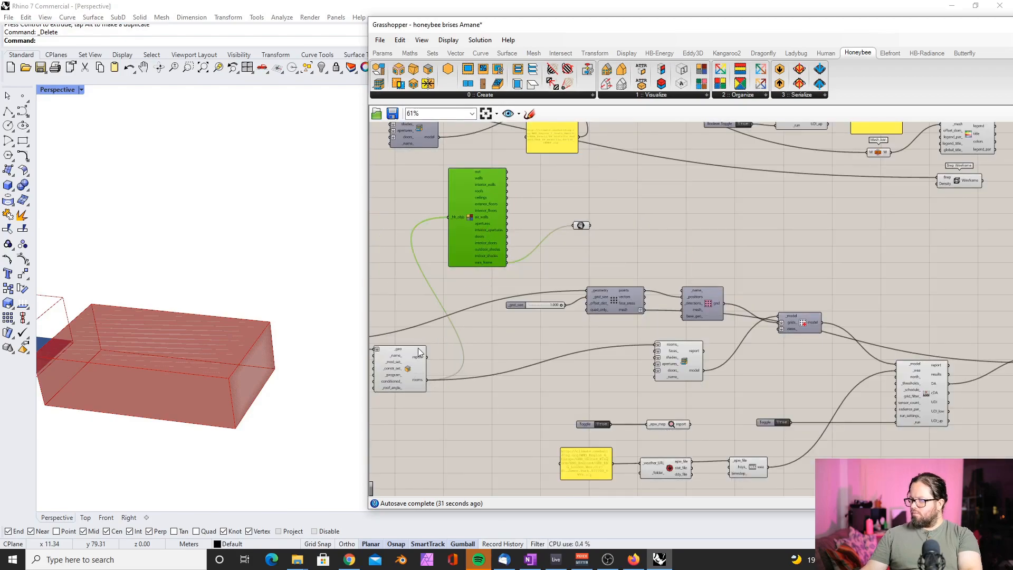
click(410, 379)
mouse_move(476, 217)
mouse_down()
mouse_move(468, 242)
mouse_move(480, 234)
mouse_up()
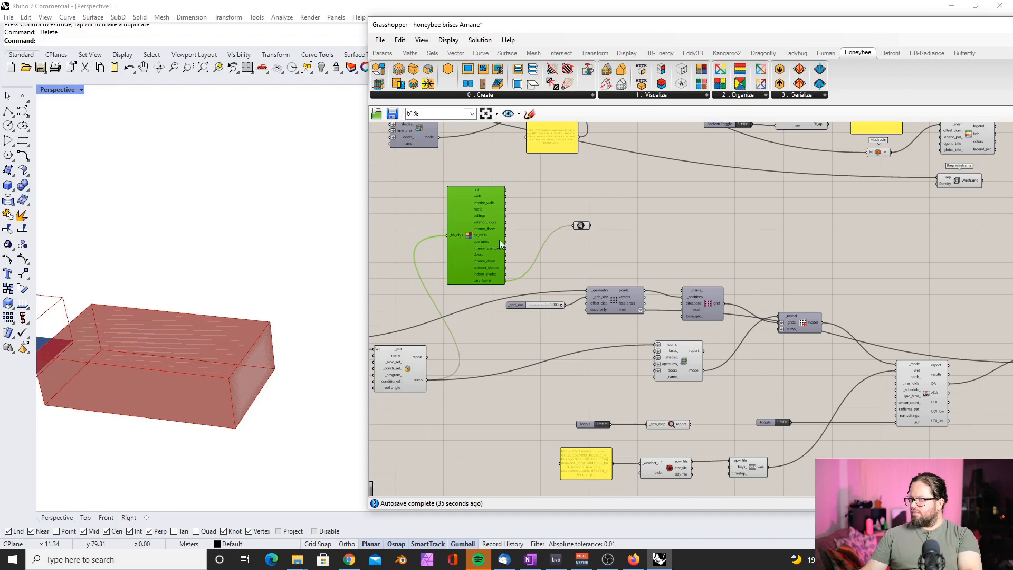
scroll(499, 239, up, 3)
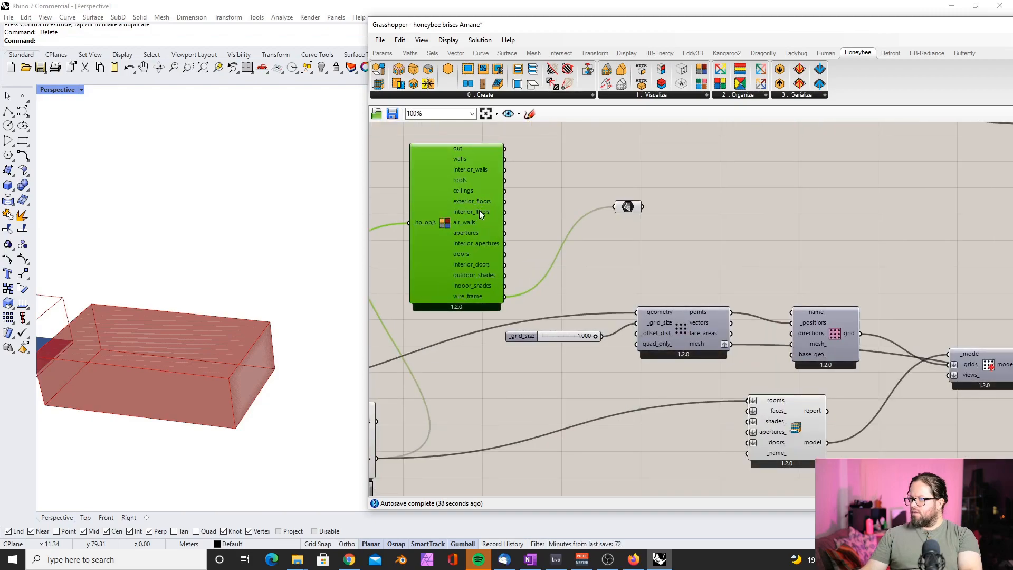
Route the exterior_floors output of HB Visualize by Type through a mesh container into the grid generator's _geometry input.
mouse_move(480, 203)
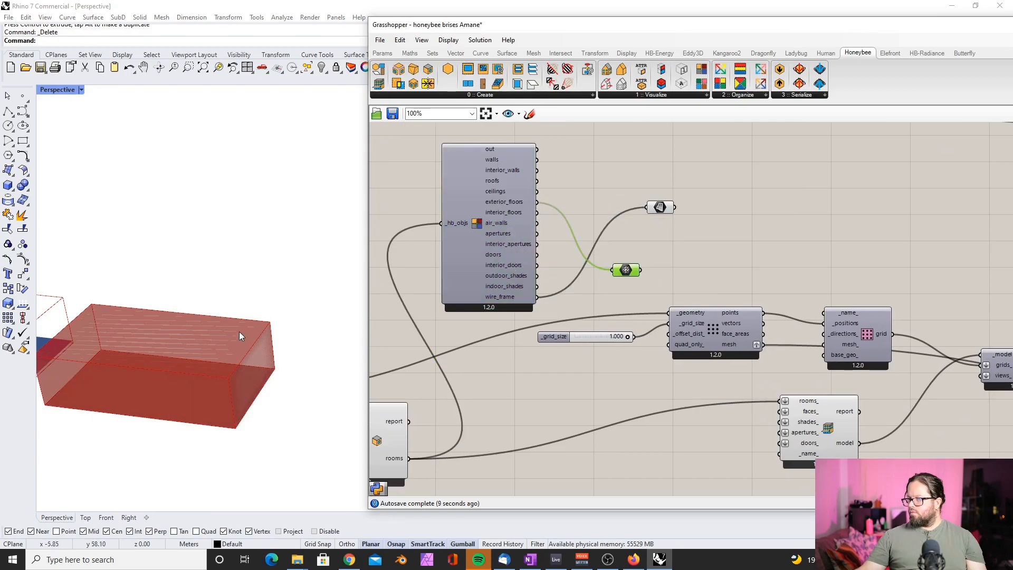
right_drag(239, 332, 182, 336)
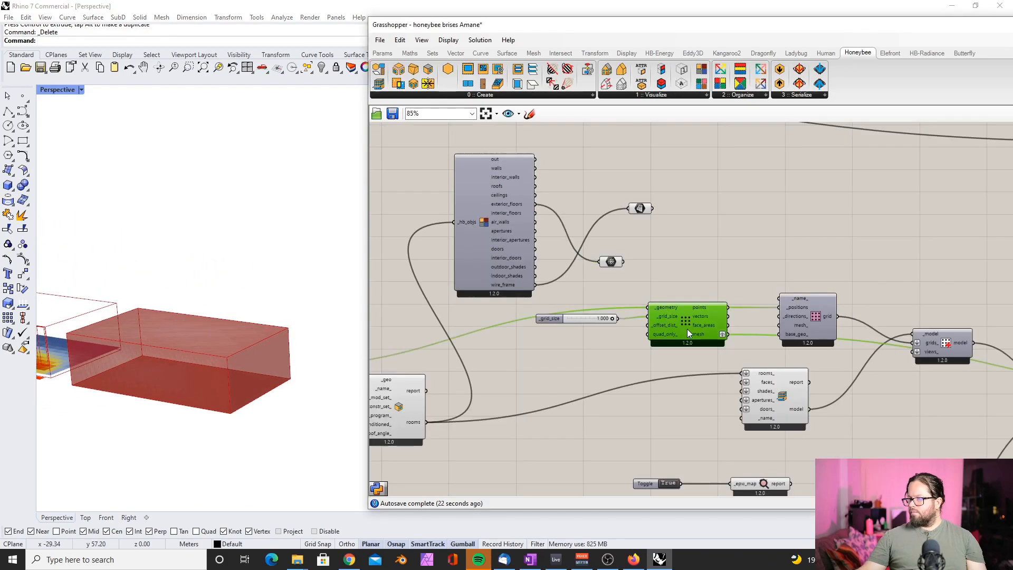
drag(687, 328, 687, 323)
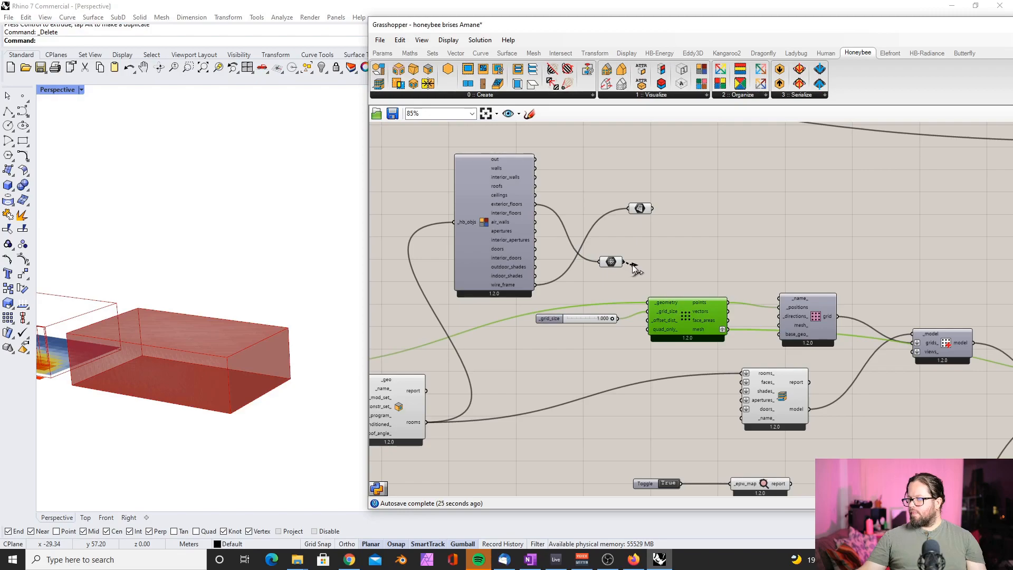
drag(624, 261, 647, 302)
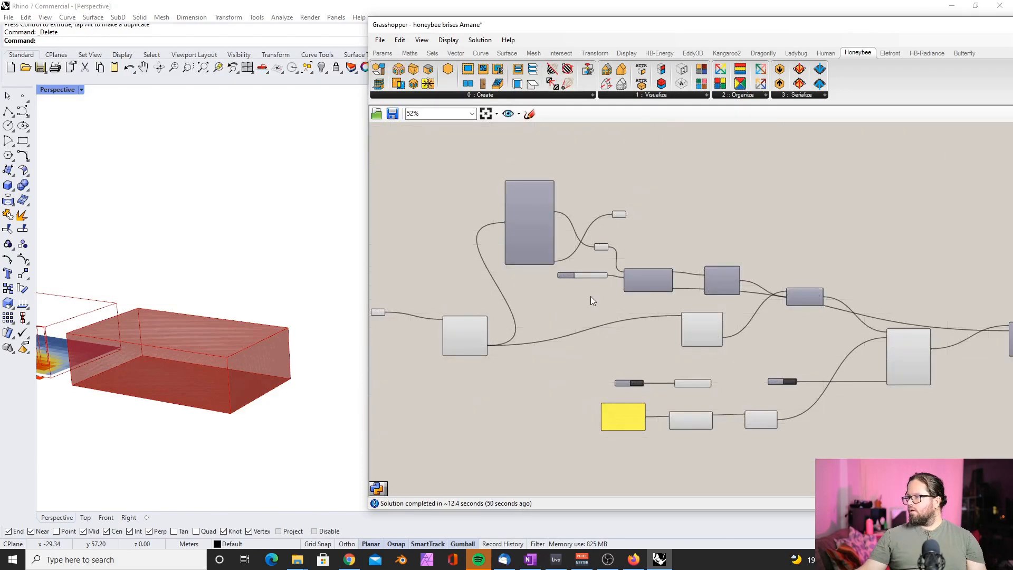
Move the input geometry container and the HB room component further away from HB Visualize by Type.
scroll(713, 258, up, 3)
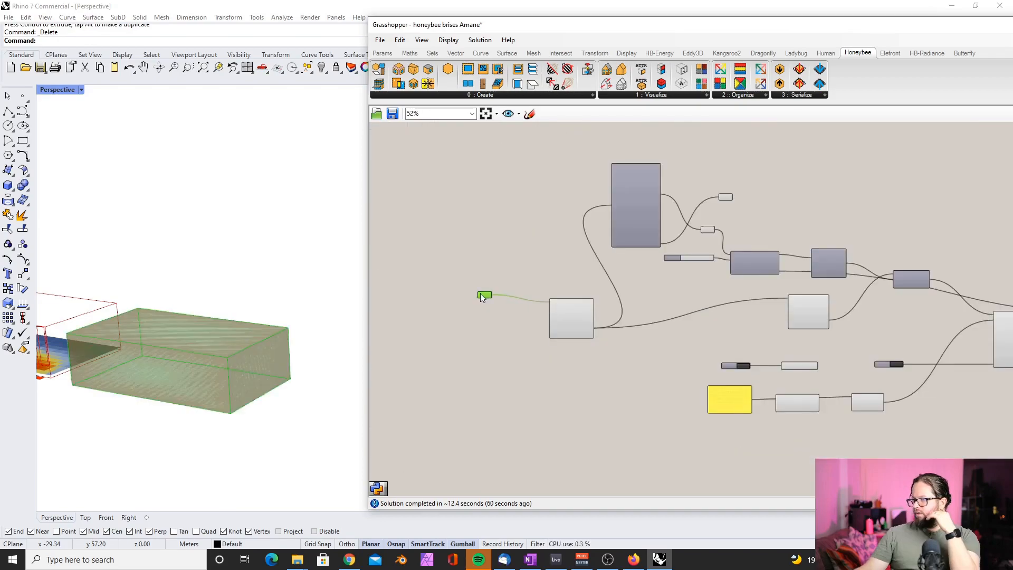
drag(480, 293, 416, 289)
drag(568, 318, 477, 303)
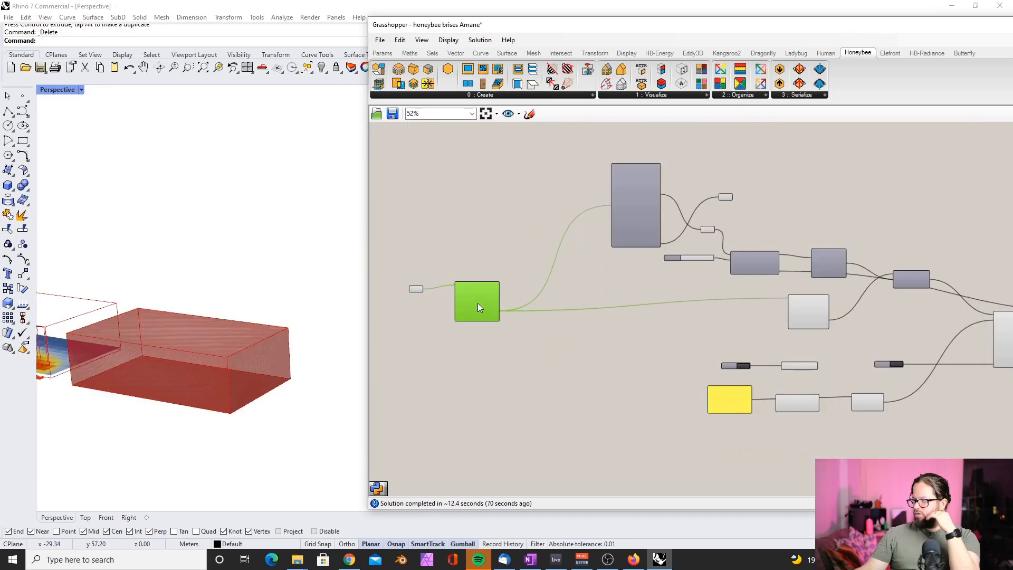
Tighten the layout by moving the HB Model and Assign Grids components closer to the sensor grid components.
scroll(479, 306, up, 3)
scroll(480, 306, down, 1)
right_drag(800, 206, 656, 230)
scroll(859, 360, up, 2)
drag(786, 328, 704, 343)
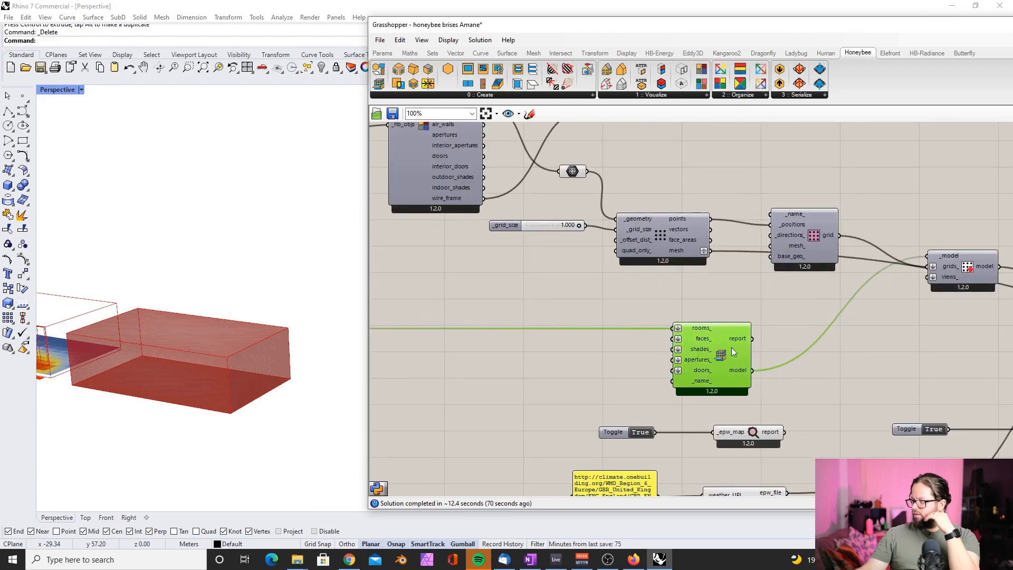
scroll(733, 321, down, 2)
scroll(820, 258, up, 2)
click(820, 258)
drag(815, 260, 820, 251)
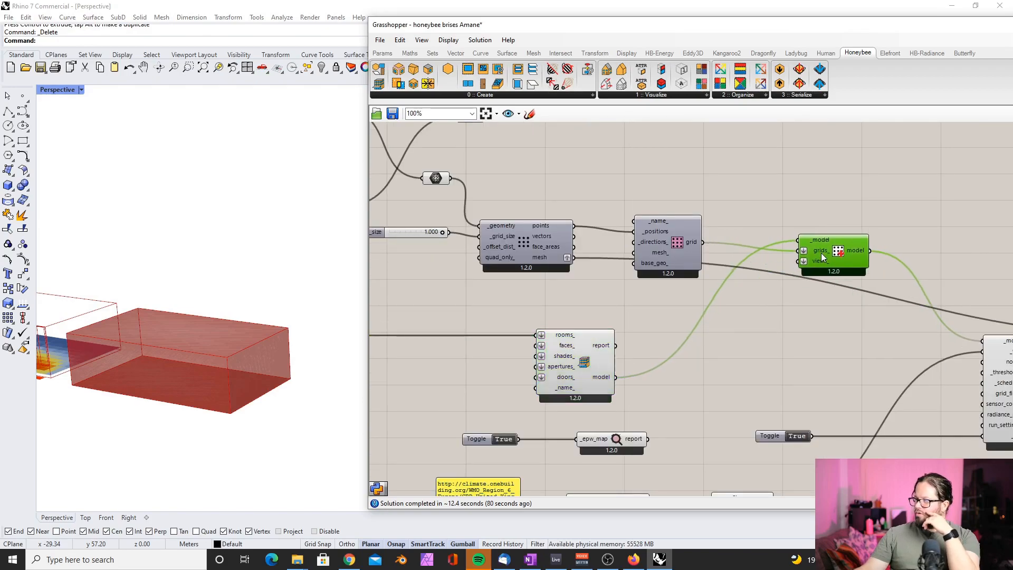
click(757, 321)
Add a number slider set to 0.250 and connect it to the grid generator's _offset_dist_ input.
scroll(443, 255, down, 2)
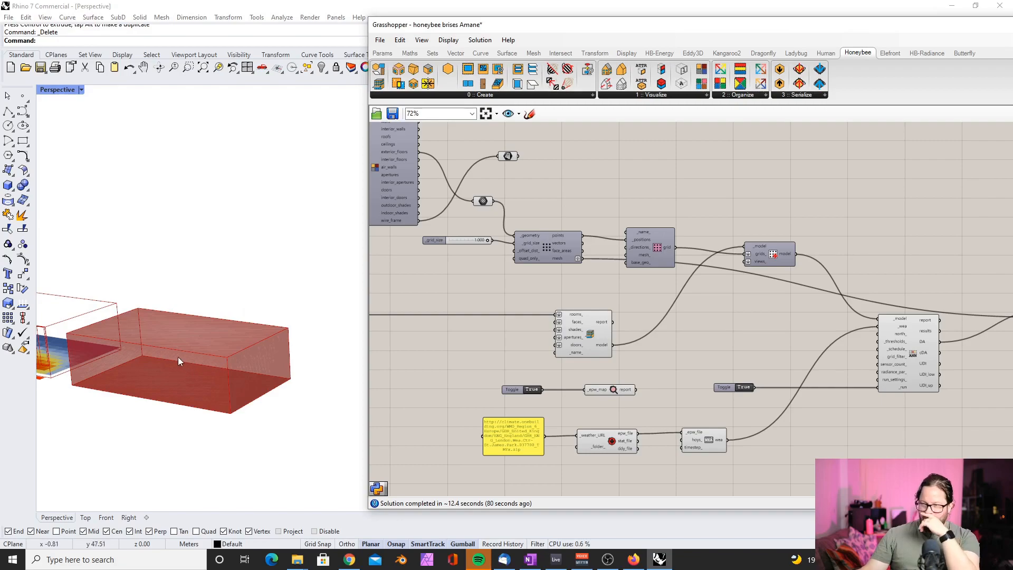
mouse_move(167, 375)
right_down()
mouse_move(161, 400)
mouse_move(157, 373)
right_up()
right_drag(160, 331, 128, 339)
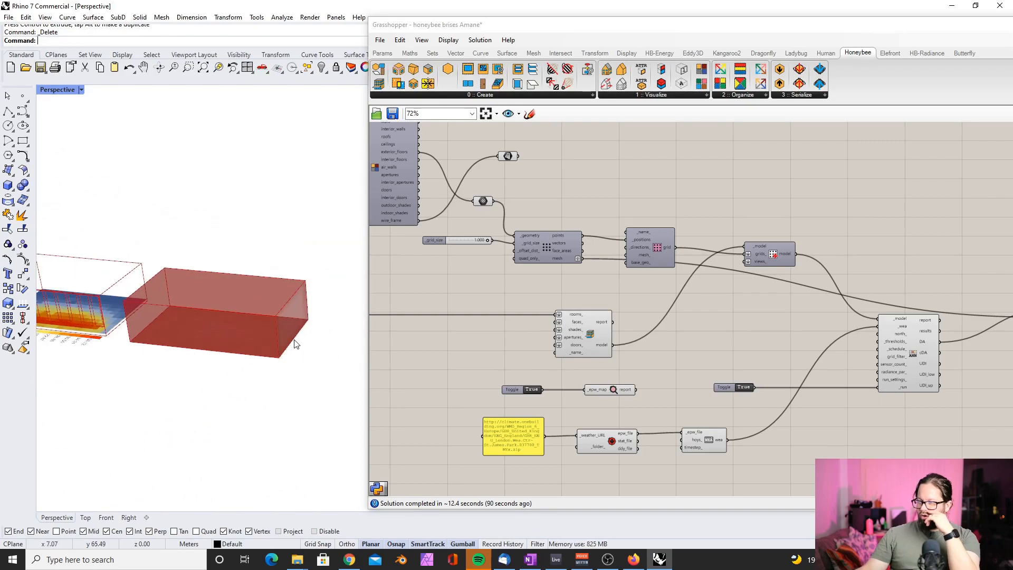
scroll(615, 264, up, 3)
click(536, 259)
scroll(596, 230, down, 3)
scroll(449, 202, up, 3)
scroll(546, 243, down, 3)
scroll(495, 249, down, 2)
scroll(432, 230, up, 4)
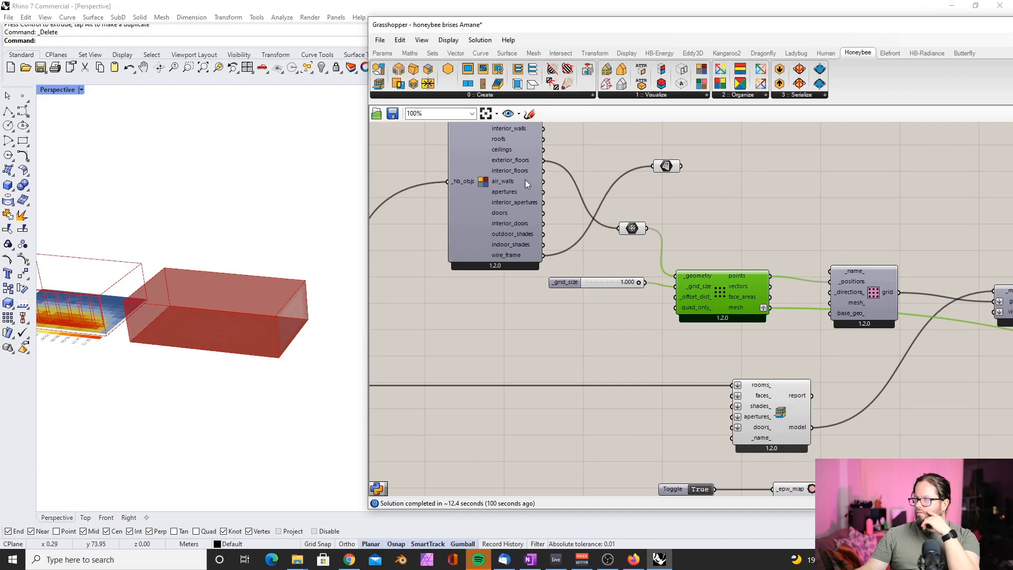
scroll(525, 179, down, 3)
scroll(405, 287, up, 1)
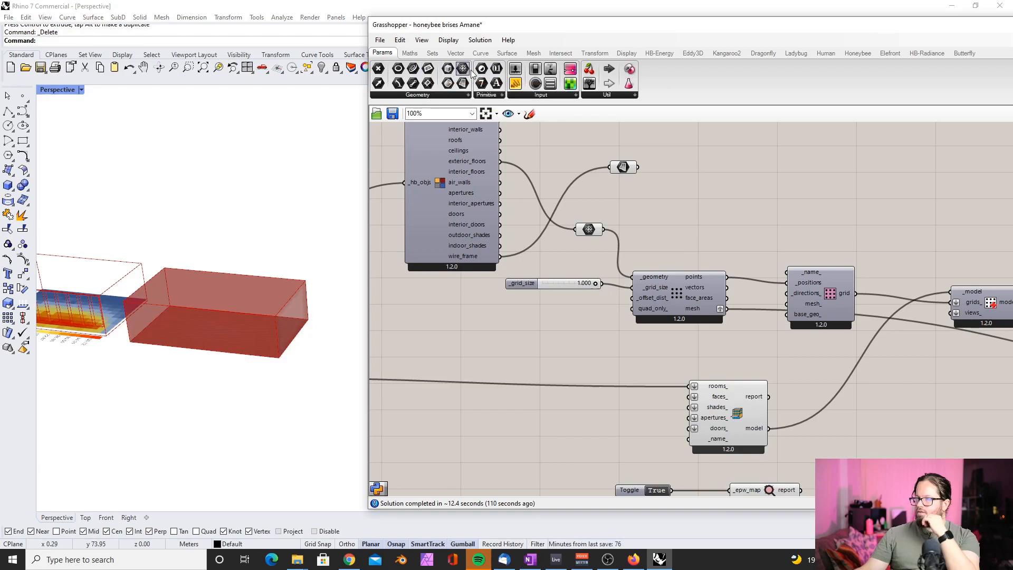
drag(540, 362, 631, 298)
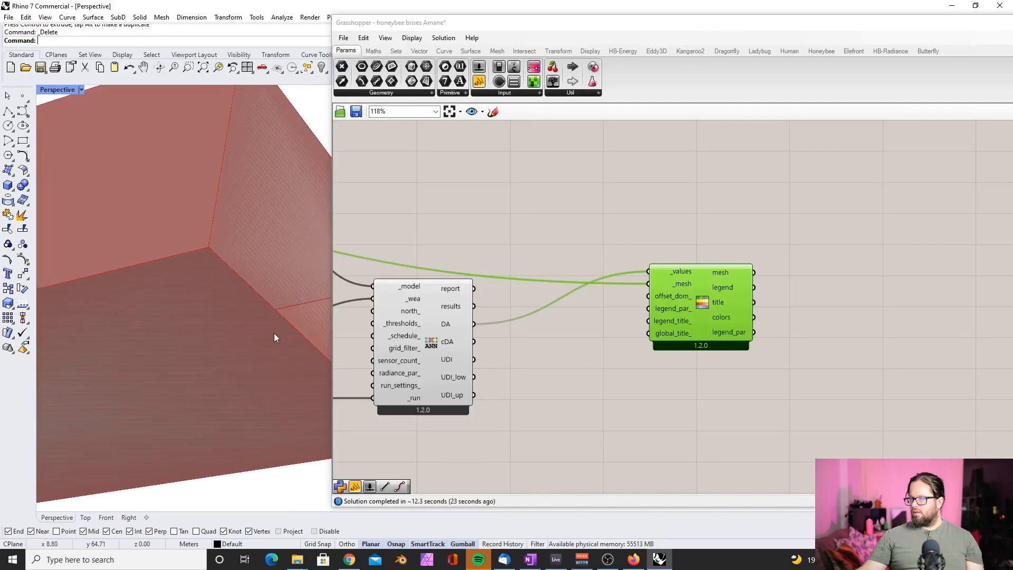
Examine the room's floor edges up close in the viewport and the Brep Wireframe component in the earlier definition.
scroll(214, 242, up, 6)
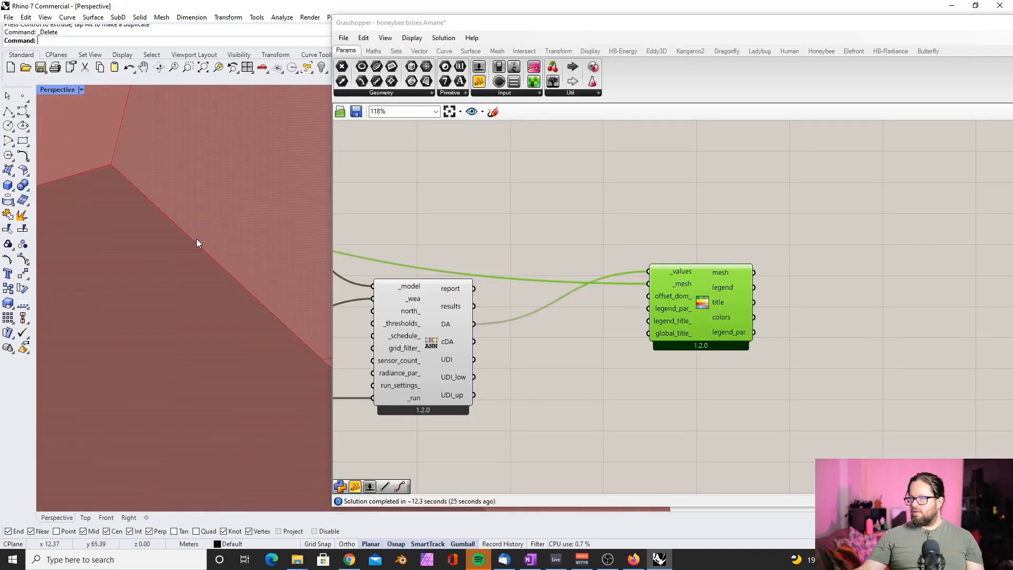
scroll(204, 262, down, 3)
scroll(209, 267, down, 5)
right_drag(179, 276, 187, 373)
scroll(615, 249, down, 5)
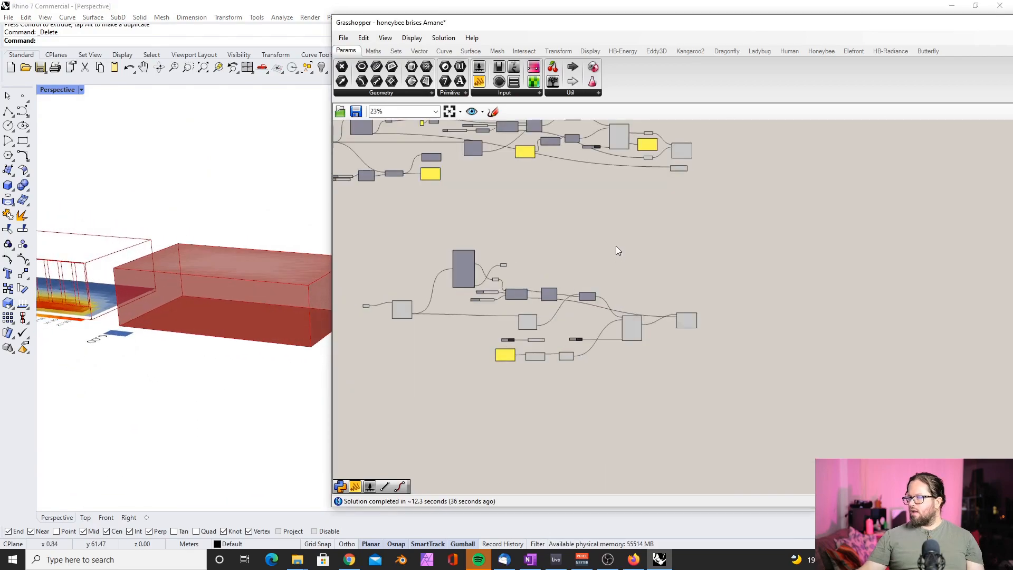
scroll(685, 151, up, 6)
click(667, 209)
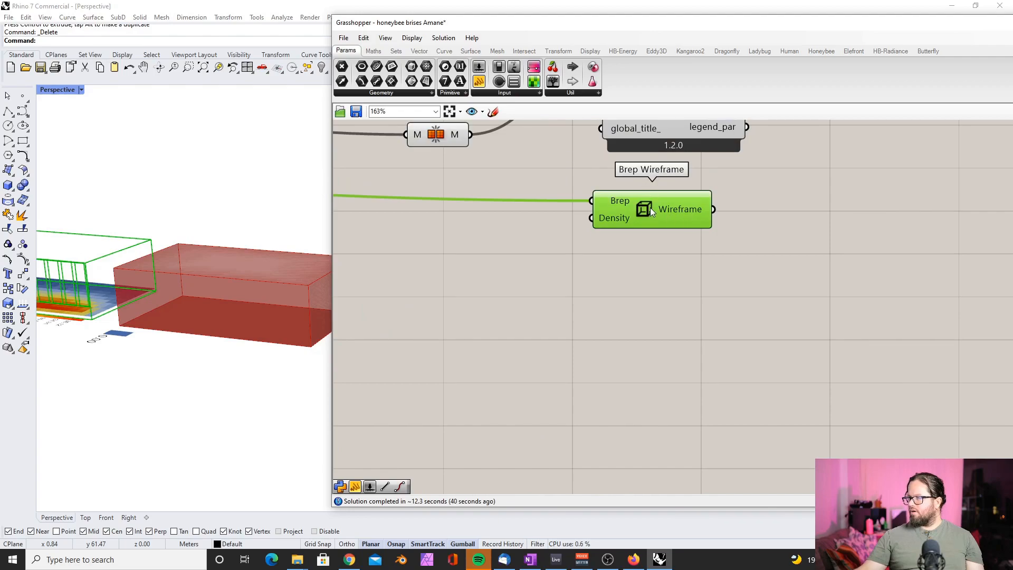
mouse_move(660, 208)
mouse_down()
mouse_move(668, 232)
mouse_move(667, 223)
mouse_up()
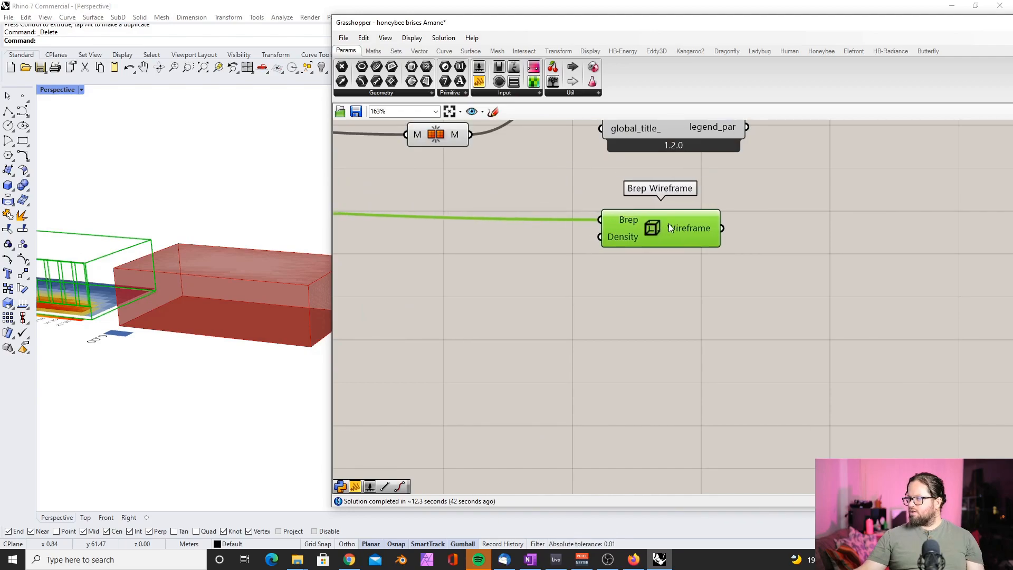
scroll(576, 191, down, 12)
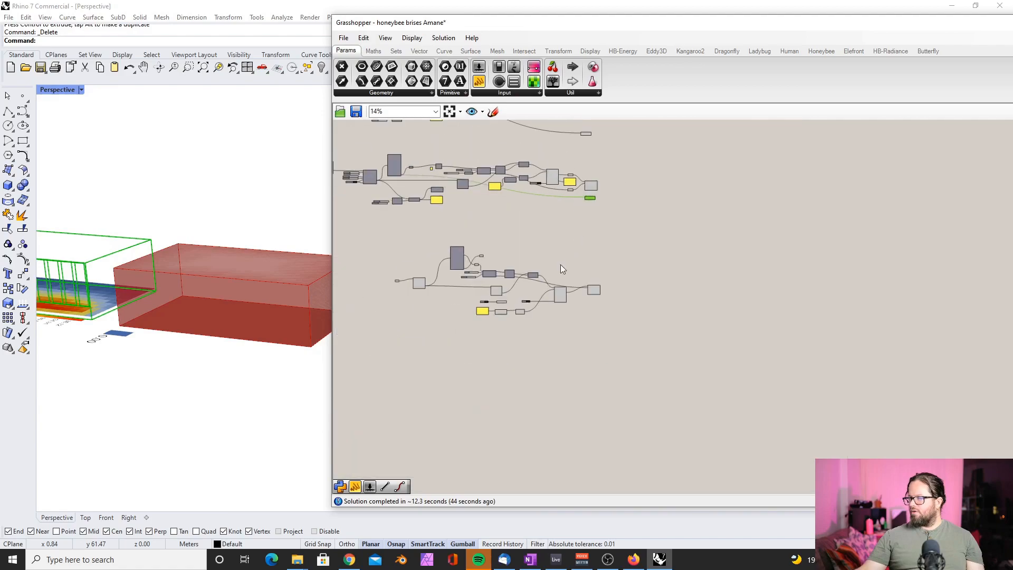
Add a Brep Wireframe component to the new definition and place it just below the spatial heatmap component.
scroll(492, 298, up, 5)
click(710, 395)
double_click(710, 395)
text(b)
key(BackSpace)
text(wire)
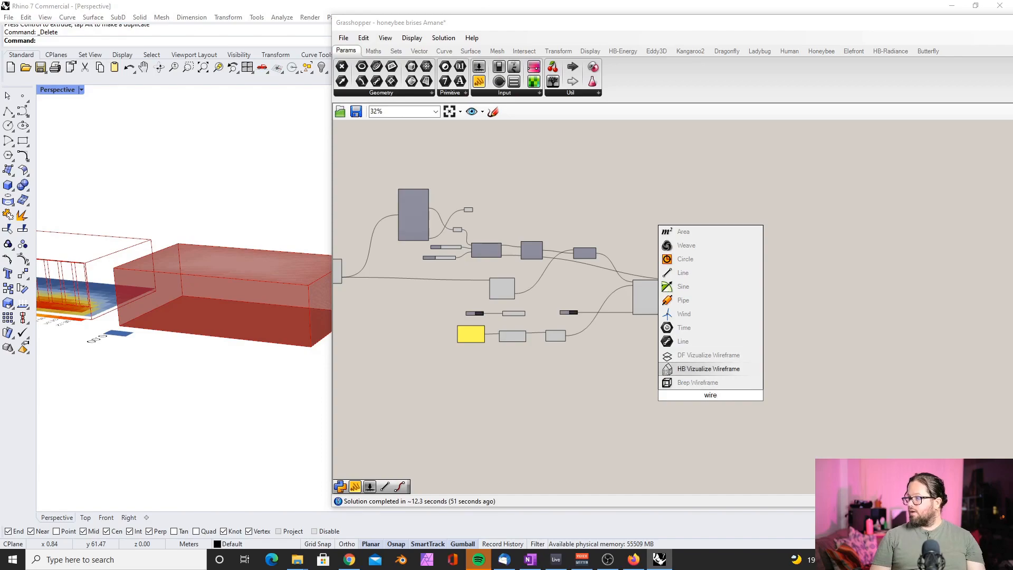
key(Down)
key(Return)
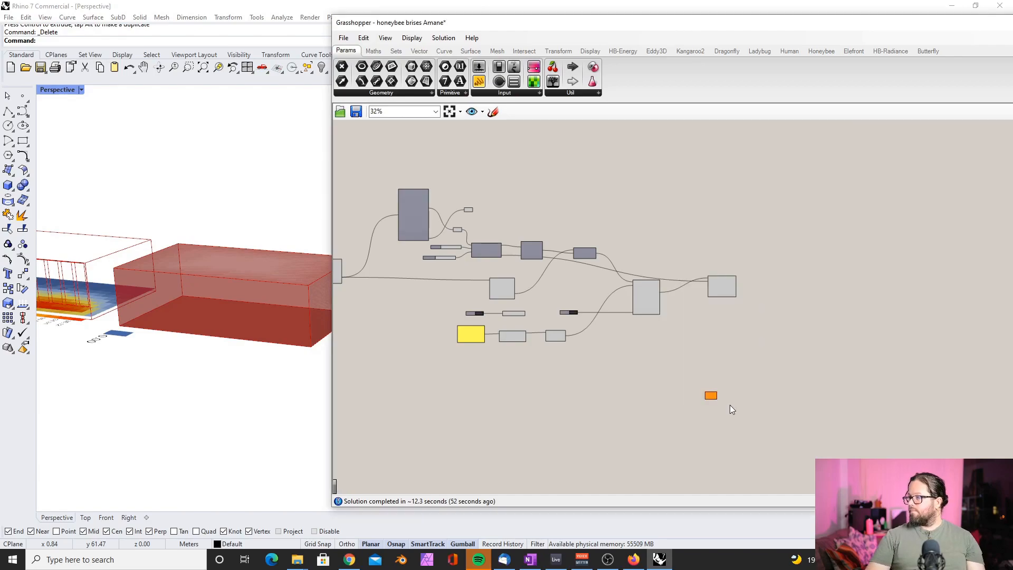
scroll(675, 398, up, 4)
drag(764, 411, 764, 216)
Connect the wire_frame output of HB Visualize by Type to the Brep Wireframe's Brep input.
scroll(771, 293, down, 2)
scroll(771, 294, down, 4)
scroll(501, 176, up, 7)
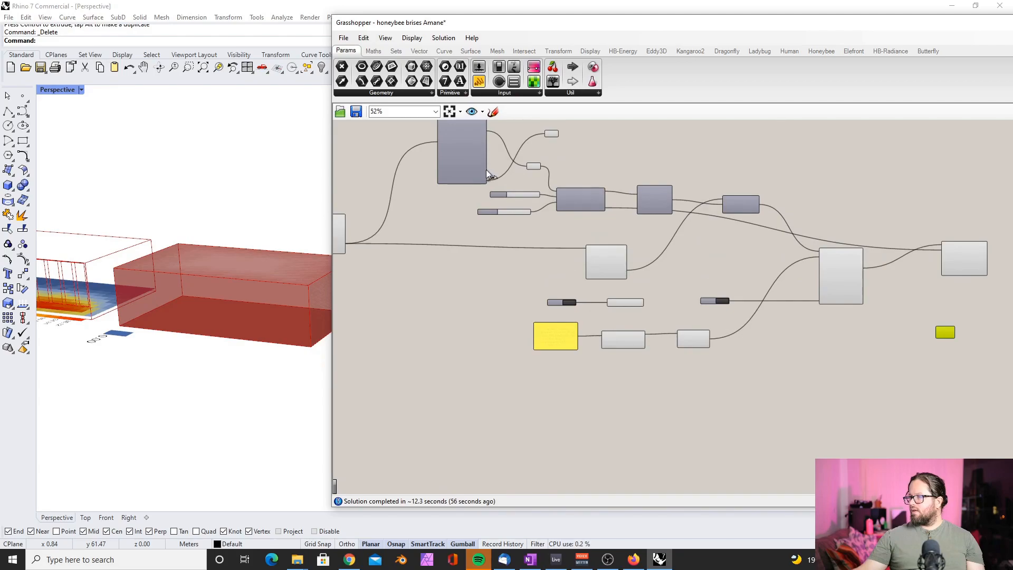
scroll(446, 164, down, 2)
scroll(432, 158, up, 3)
scroll(487, 168, down, 4)
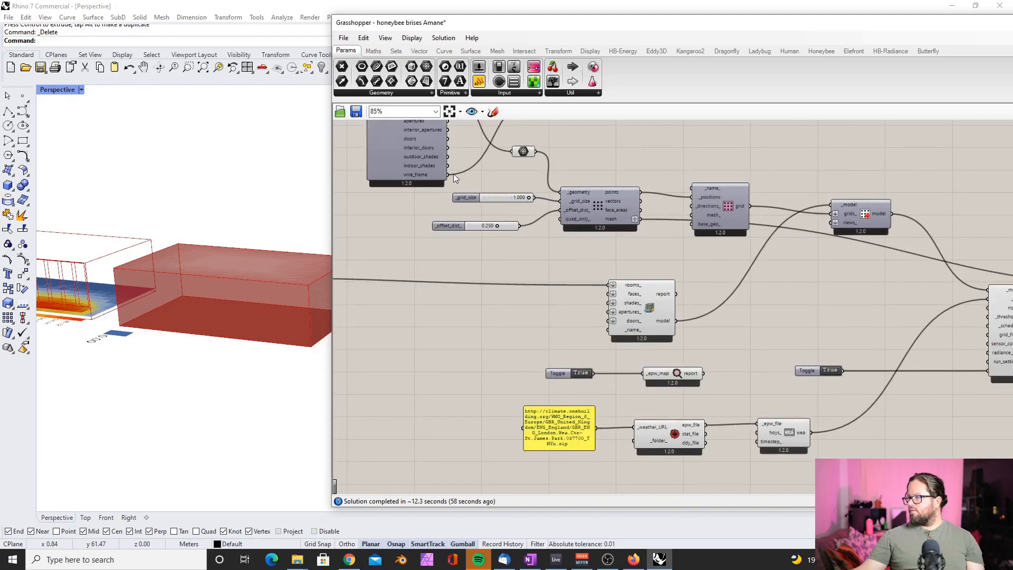
scroll(454, 173, up, 2)
scroll(557, 267, down, 2)
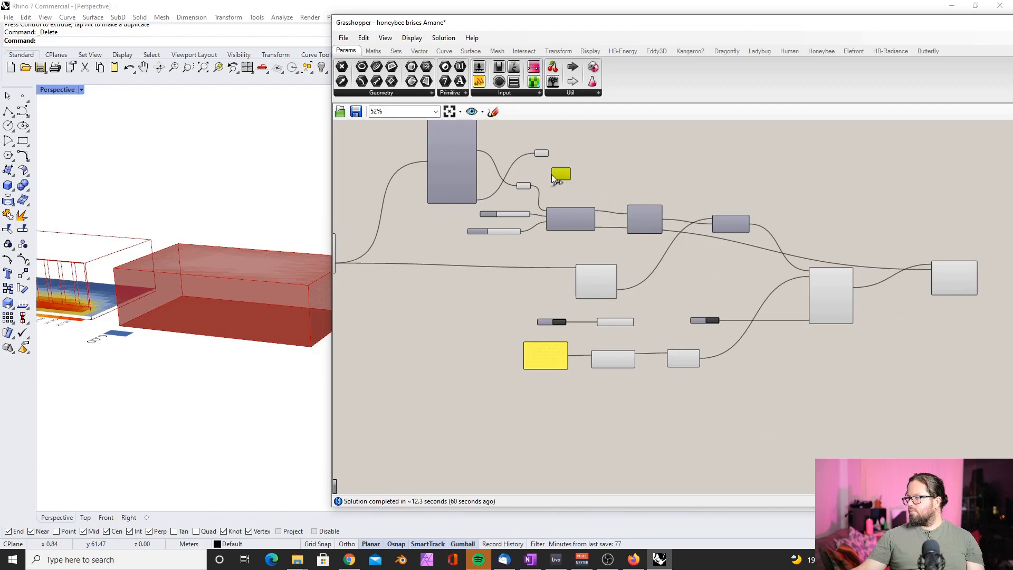
scroll(524, 178, up, 6)
drag(601, 162, 602, 161)
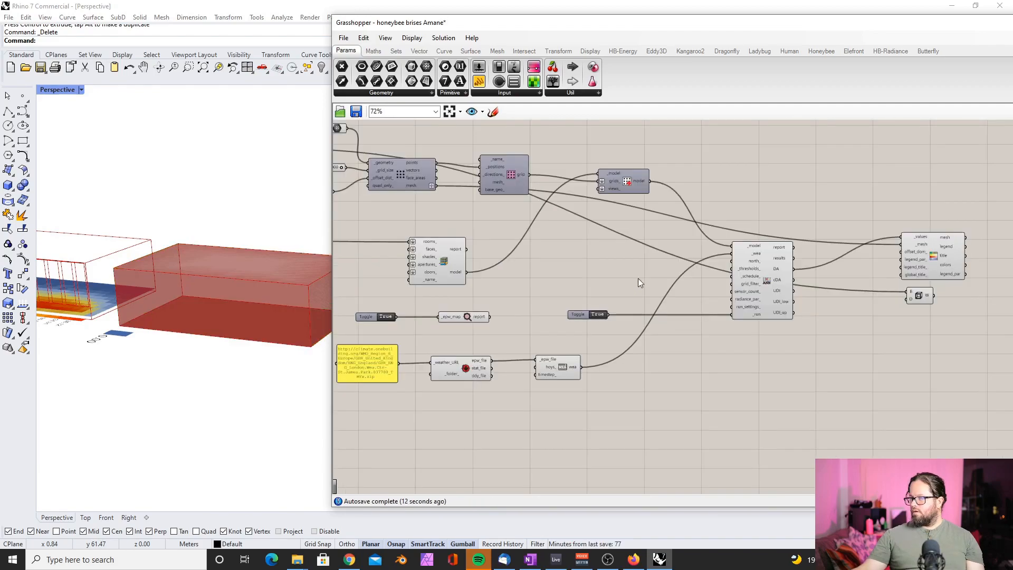
Turn off the preview of the room geometry components upstream of HB Visualize by Type.
scroll(638, 277, down, 4)
scroll(569, 207, up, 7)
click(523, 223)
click(389, 220)
scroll(485, 204, down, 5)
scroll(577, 260, up, 4)
click(479, 280)
scroll(426, 288, down, 4)
scroll(382, 282, up, 4)
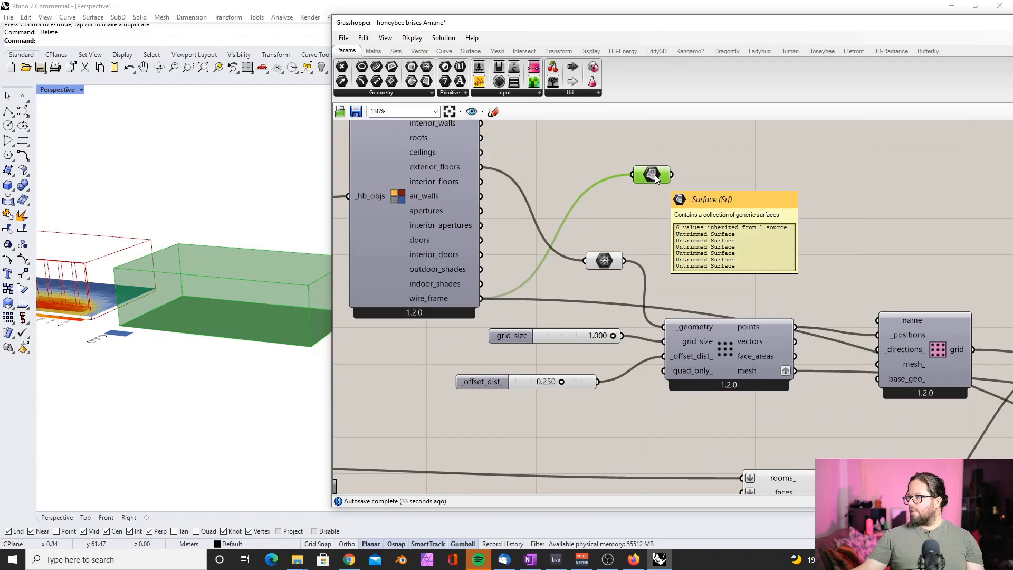
Turn off the preview of the surface container fed by the wire_frame output.
right_click(656, 179)
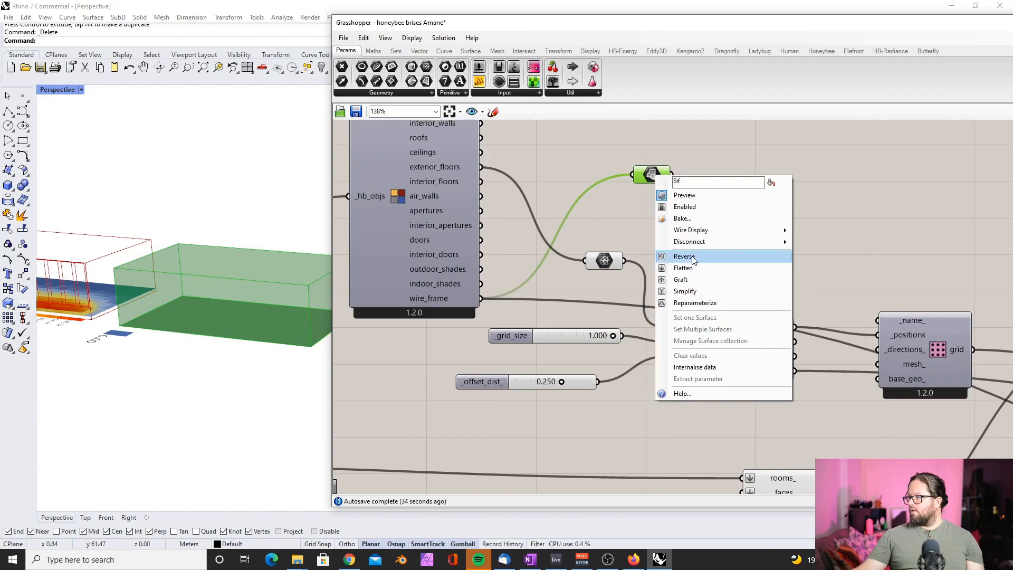
click(694, 197)
click(562, 260)
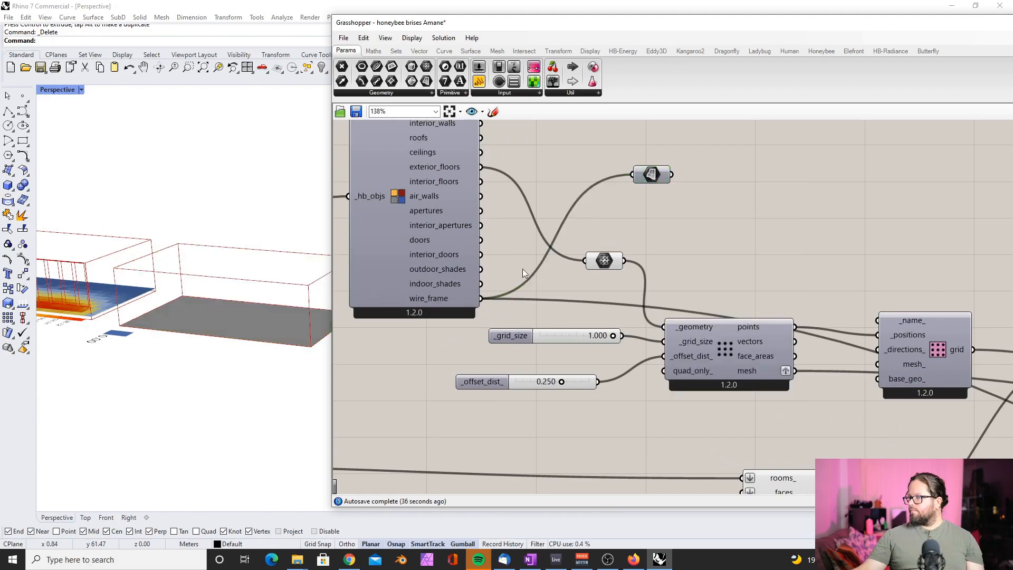
right_drag(306, 329, 277, 306)
click(578, 410)
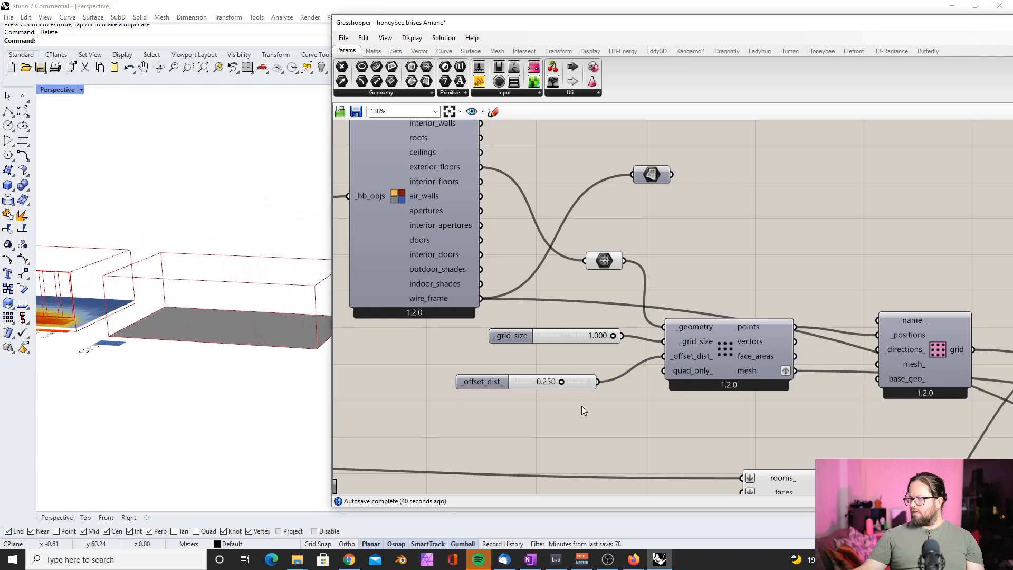
Set the _offset_dist_ slider to -0.068 and switch the annual daylight run toggle to False.
scroll(578, 409, down, 3)
right_drag(749, 475, 624, 361)
scroll(623, 360, up, 3)
scroll(681, 337, down, 4)
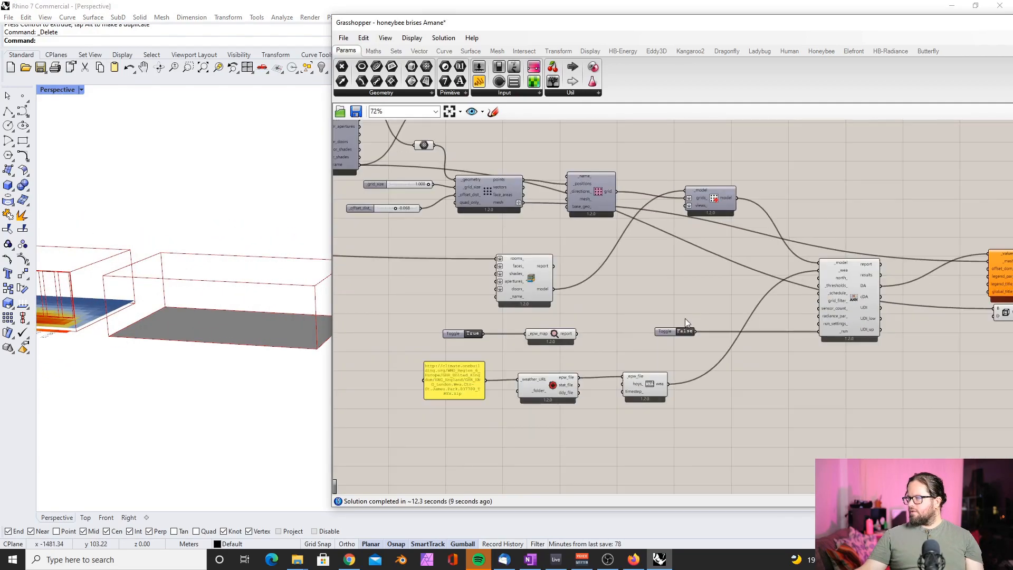
scroll(670, 330, up, 3)
drag(657, 331, 807, 331)
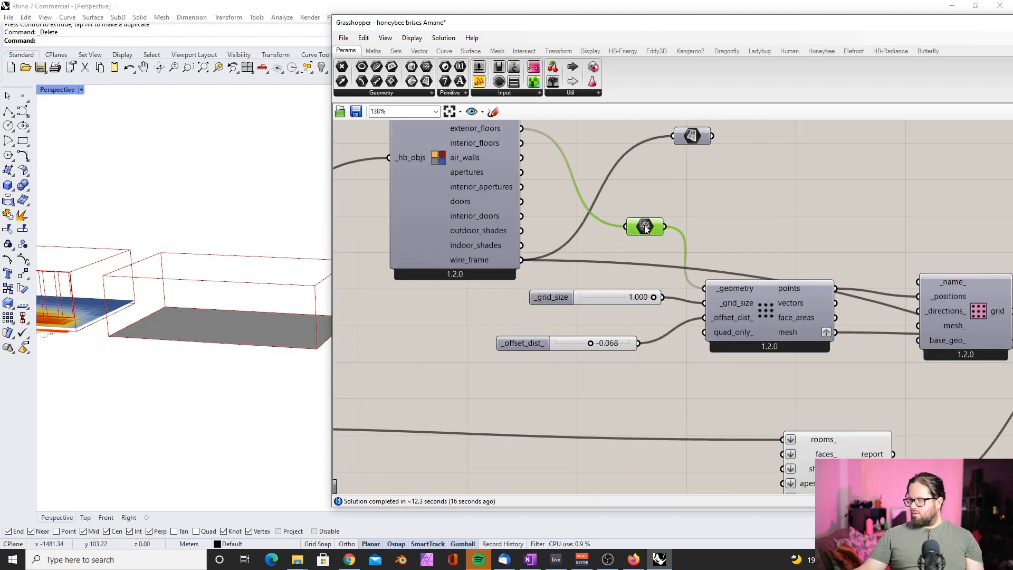
Feed the wire_frame surface container into the grid generator's _geometry input instead of the floor mesh, and set _offset_dist_ to -0.100.
scroll(505, 227, down, 2)
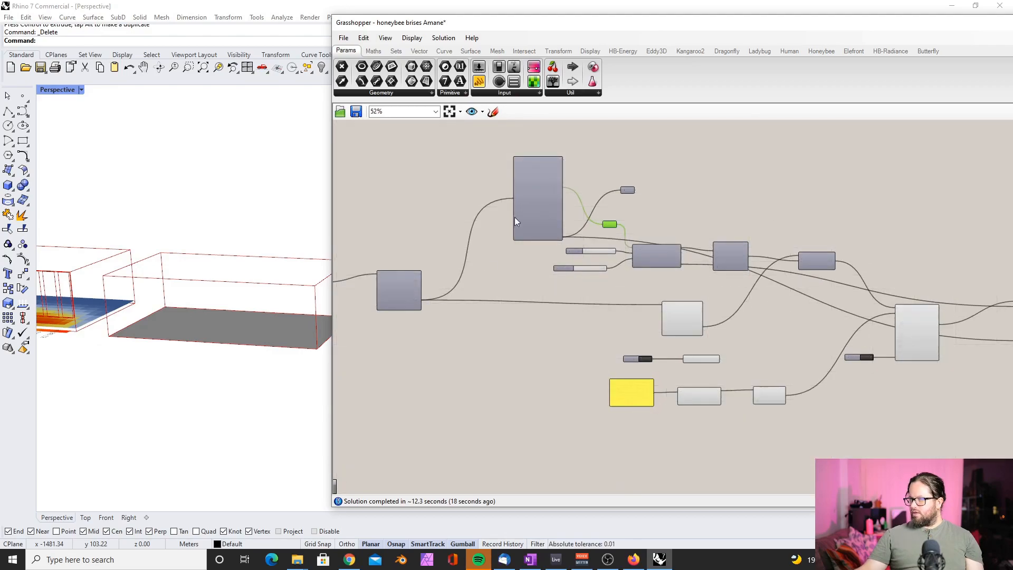
scroll(508, 230, up, 2)
mouse_move(540, 187)
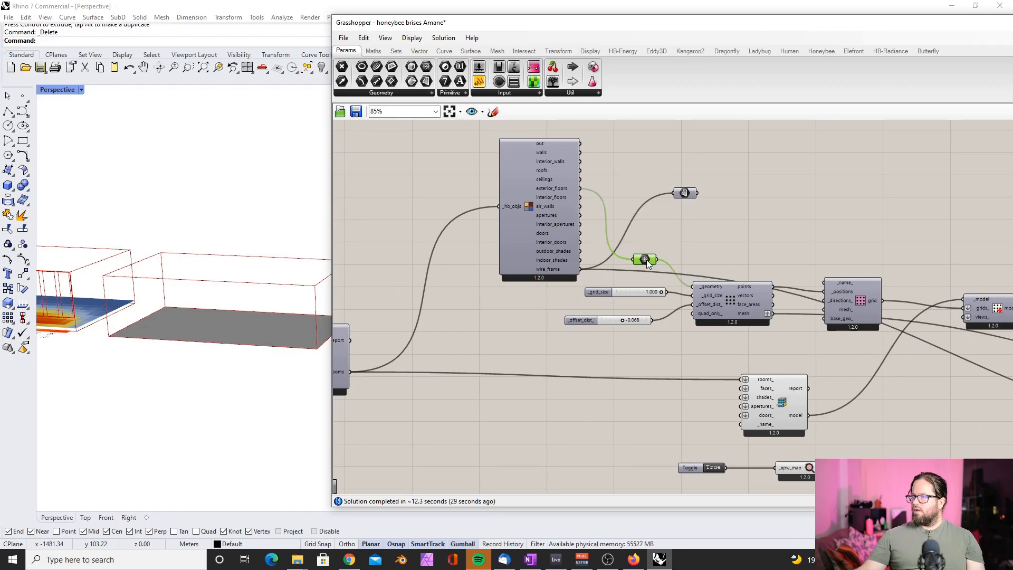
scroll(666, 334, up, 3)
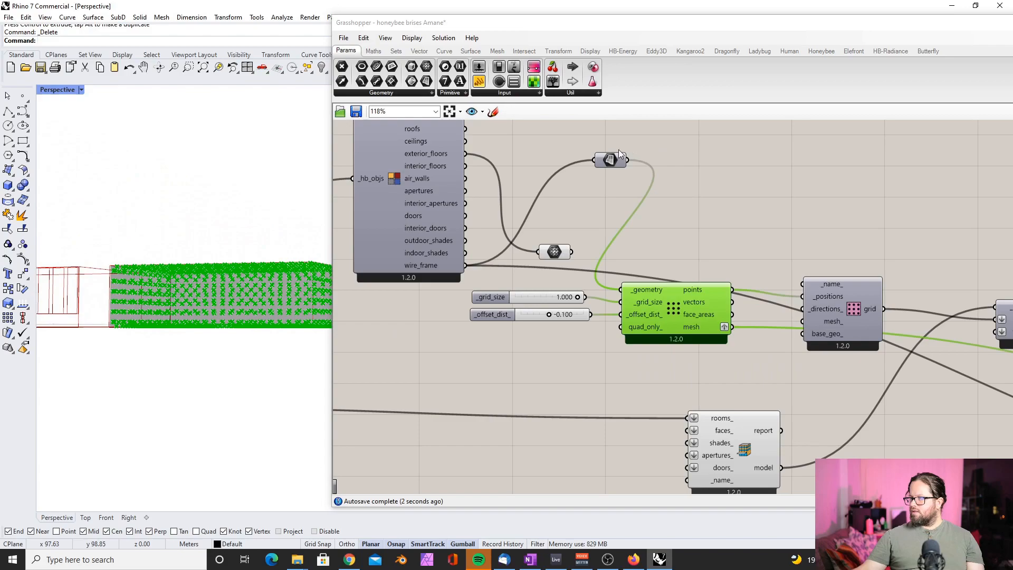
Stack the surface container and the exterior_floors mesh container closely beside HB Visualize by Type.
drag(618, 153, 576, 186)
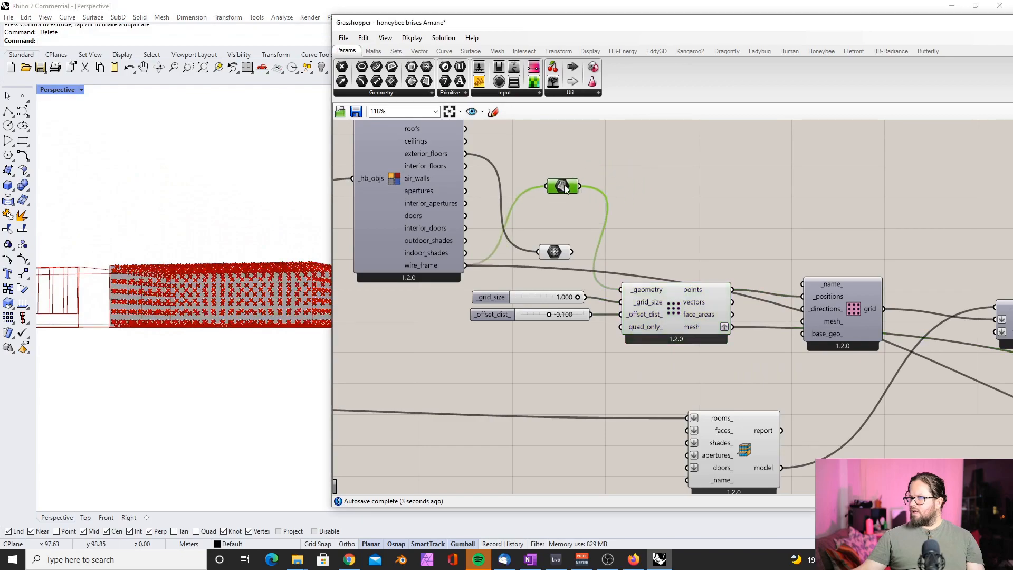
drag(552, 250, 564, 215)
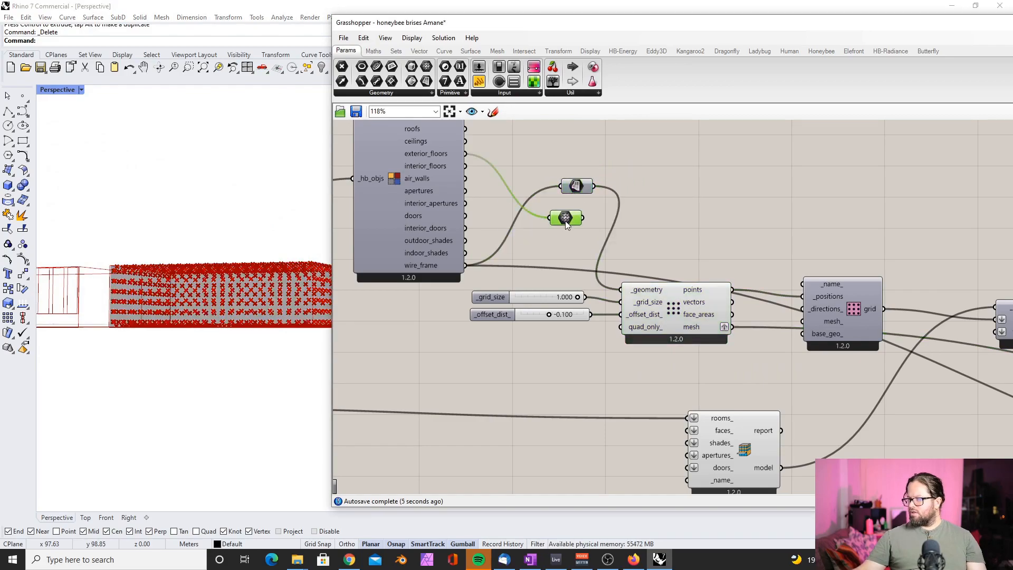
Delete the exterior_floors mesh container and reposition the surface container fed by the wire_frame output.
key(Delete)
click(433, 265)
right_drag(227, 295, 255, 330)
drag(576, 189, 591, 177)
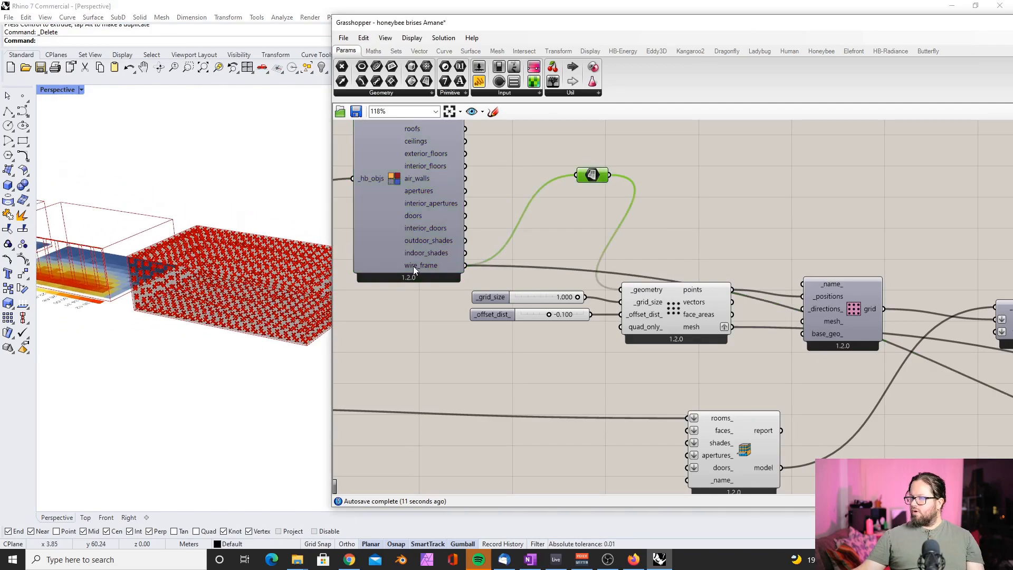
Insert a List Item between the wire_frame output and the surface container, wiring wire_frame into its list input.
double_click(545, 153)
text(list)
key(Return)
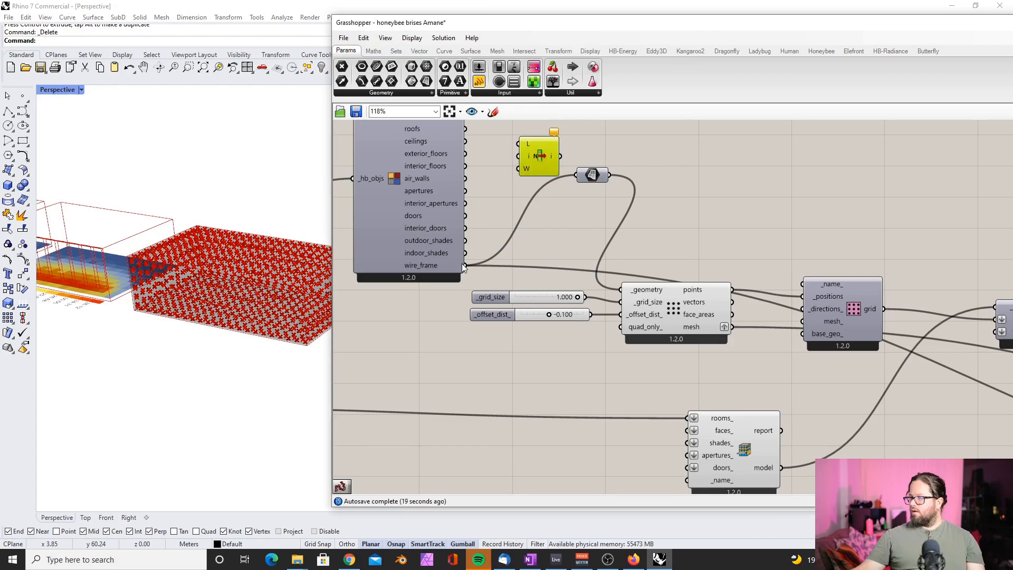
drag(560, 148, 581, 182)
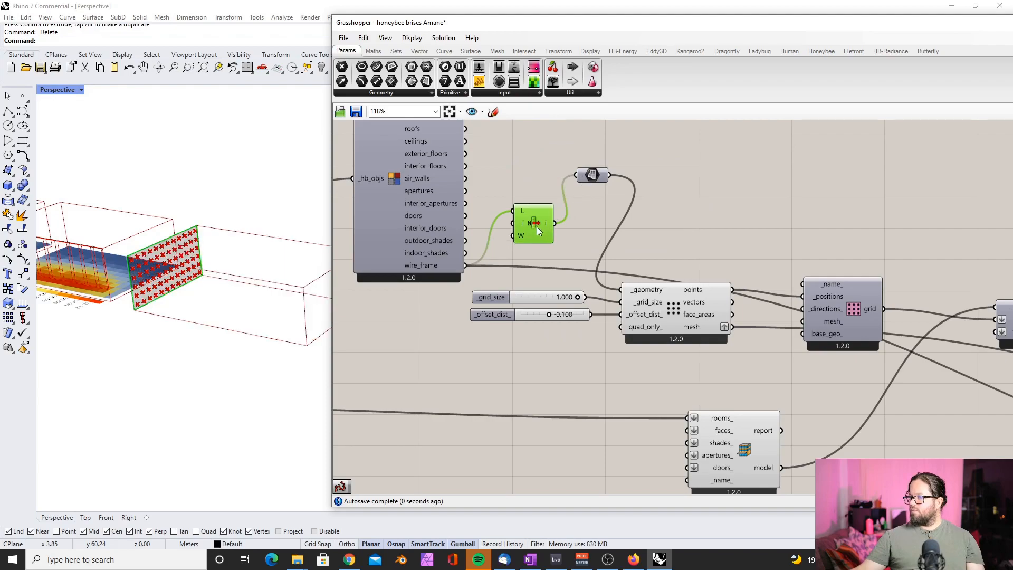
drag(537, 226, 534, 195)
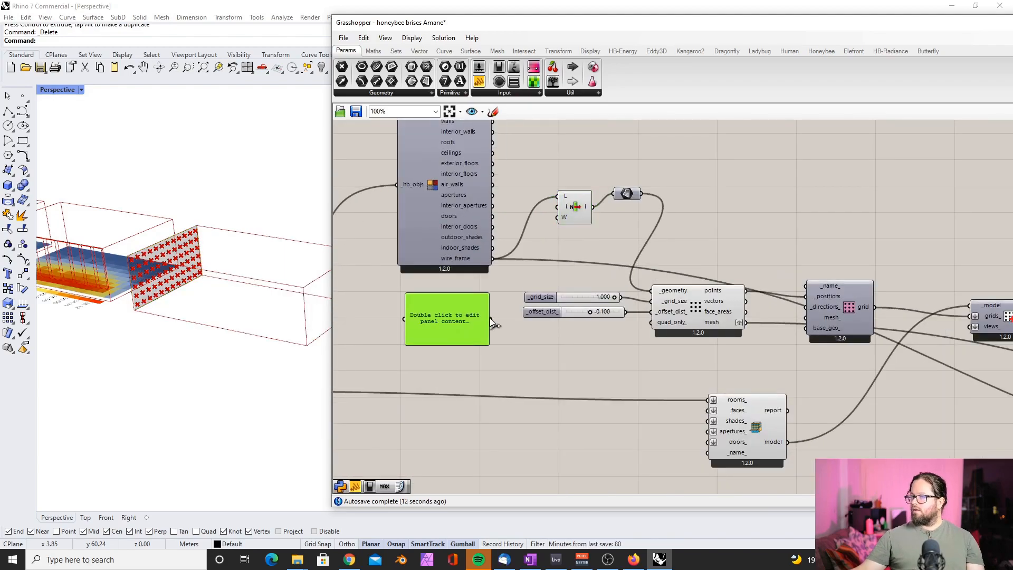
Feed a panel with the value 5 into List Item's index input and arrange the two compactly beside each other.
drag(490, 319, 550, 211)
double_click(467, 333)
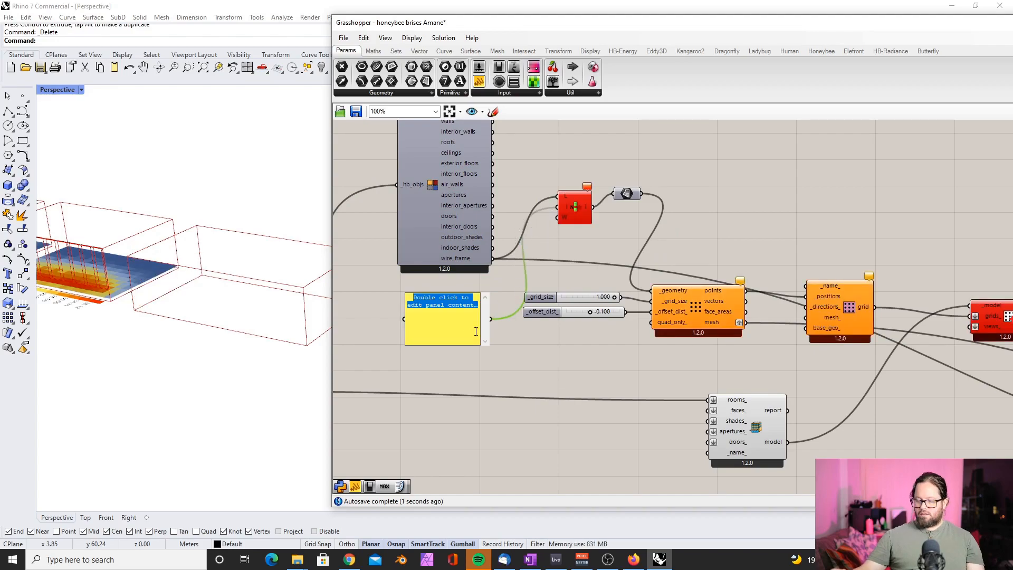
key(BackSpace)
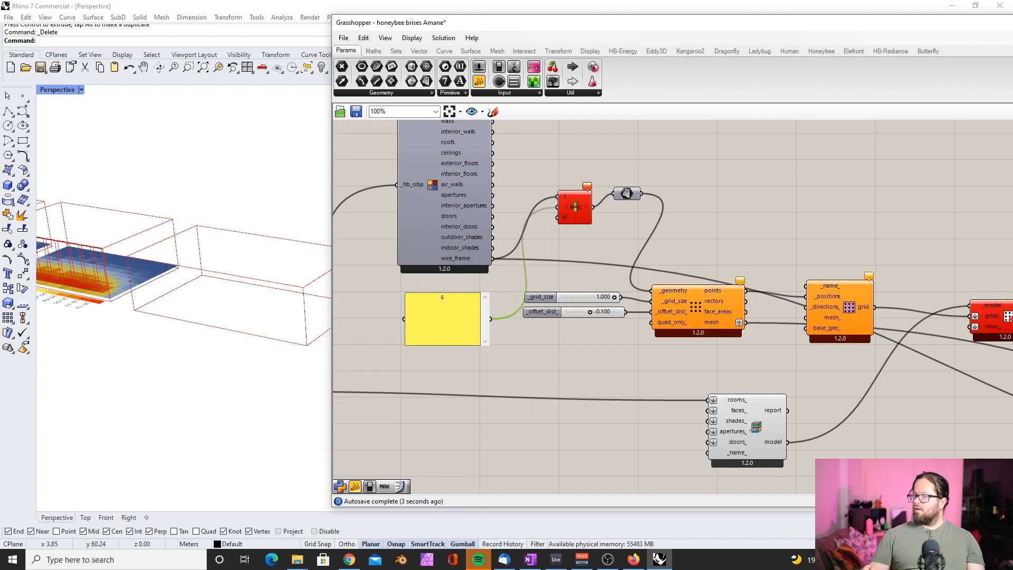
click(561, 359)
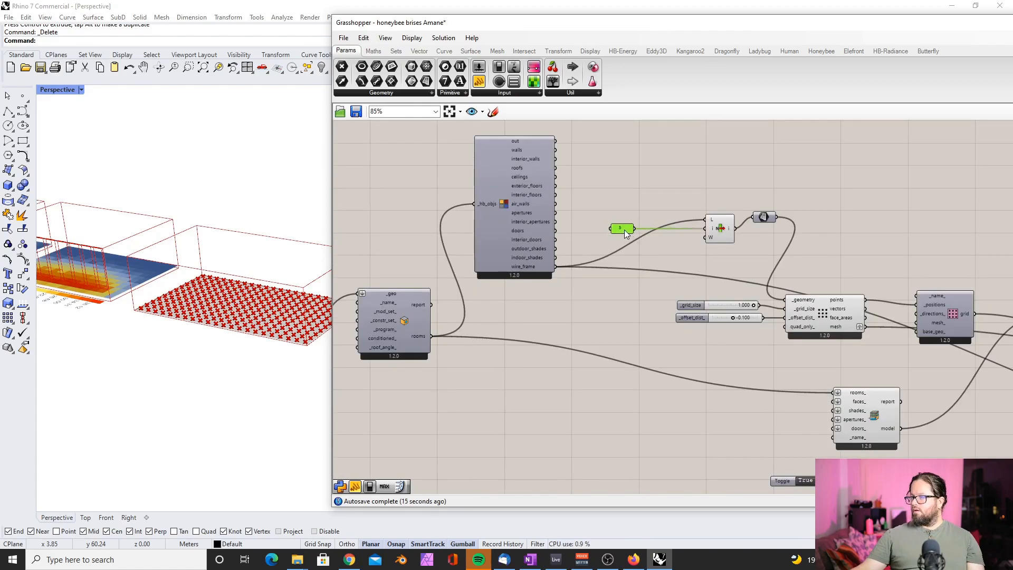
scroll(745, 223, up, 3)
click(689, 212)
drag(697, 238, 638, 227)
click(519, 221)
scroll(528, 211, down, 3)
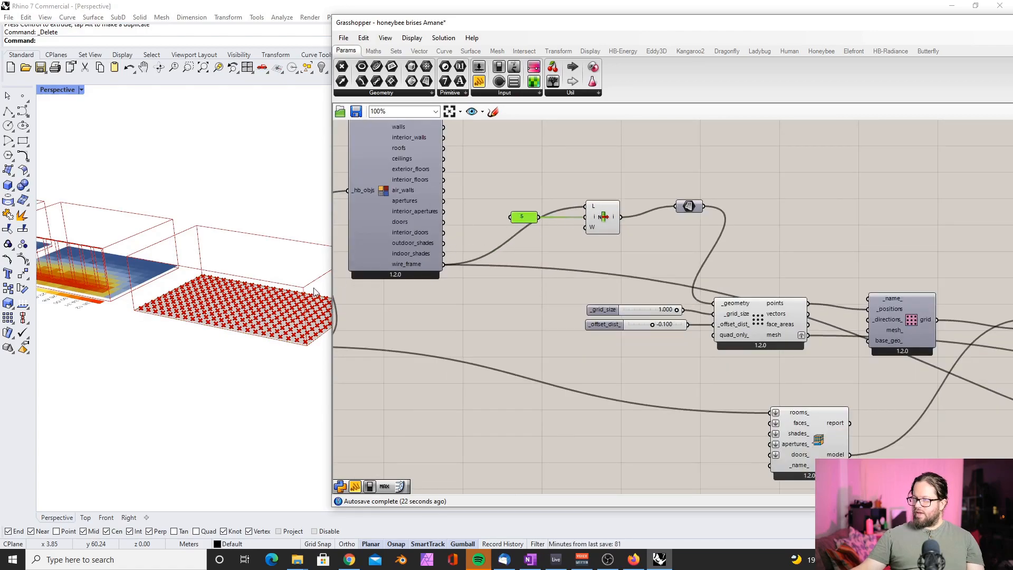
Try the _offset_dist_ slider at -0.180 while viewing the sensor points side-on, and restore it to -0.100.
right_drag(195, 299, 234, 334)
click(418, 253)
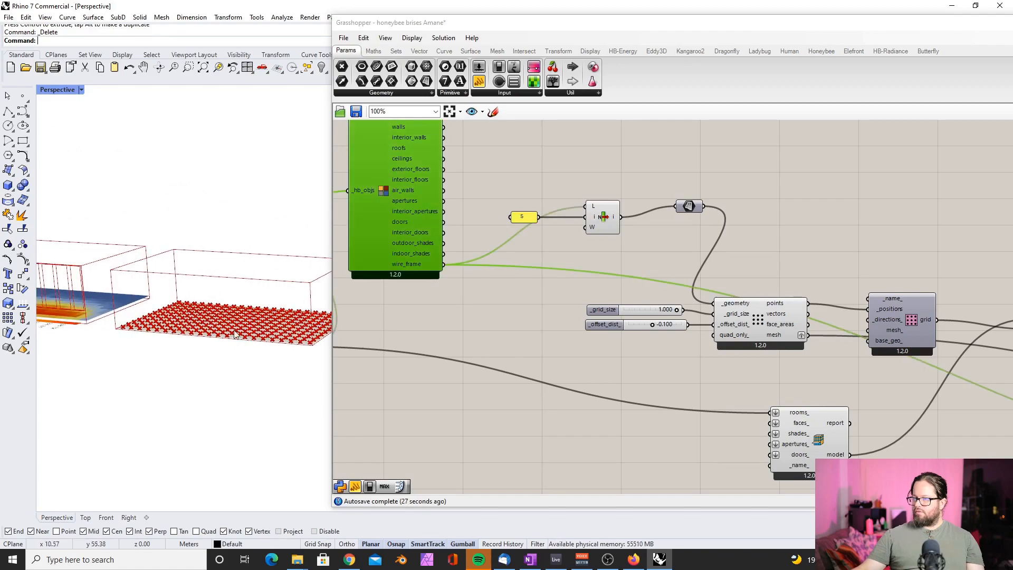
click(490, 305)
scroll(158, 385, up, 6)
right_drag(220, 365, 206, 270)
drag(652, 325, 638, 324)
drag(638, 324, 636, 324)
double_click(653, 325)
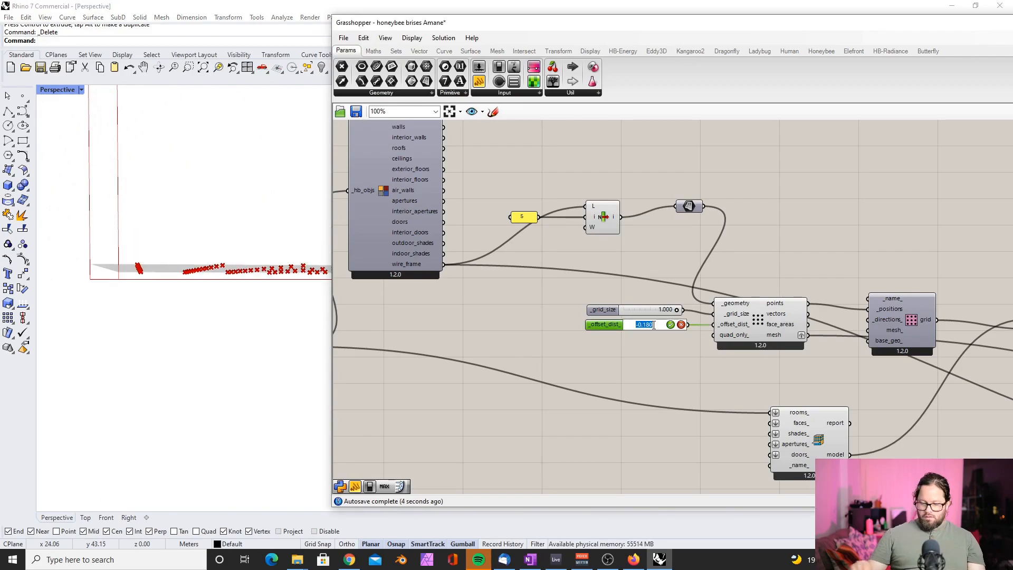
key(Return)
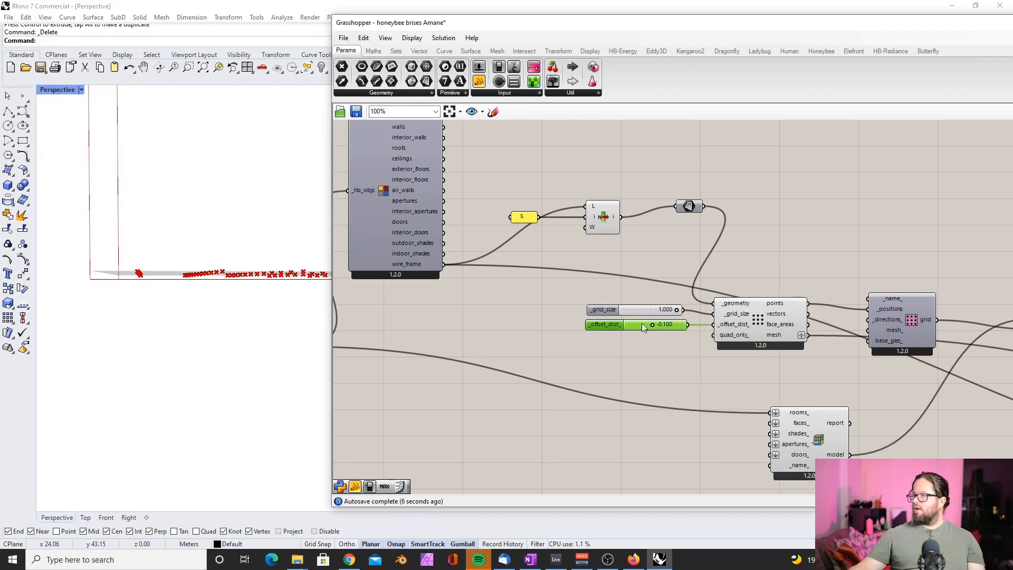
Examine the floor sensor grid inside the box room from several angles and distances in the Rhino viewport.
right_drag(185, 307, 162, 323)
right_drag(162, 264, 227, 322)
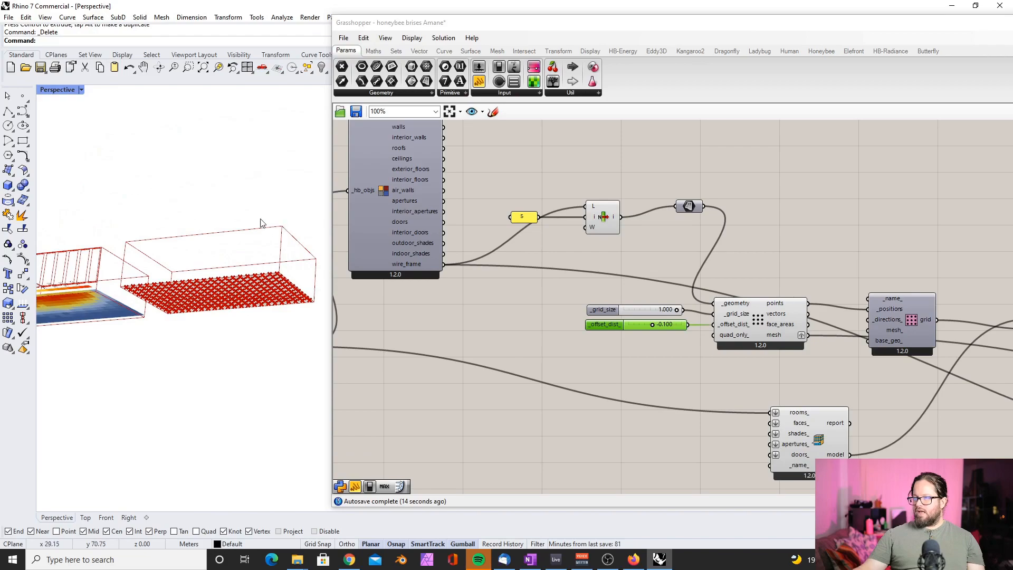
scroll(111, 268, up, 5)
scroll(90, 268, down, 3)
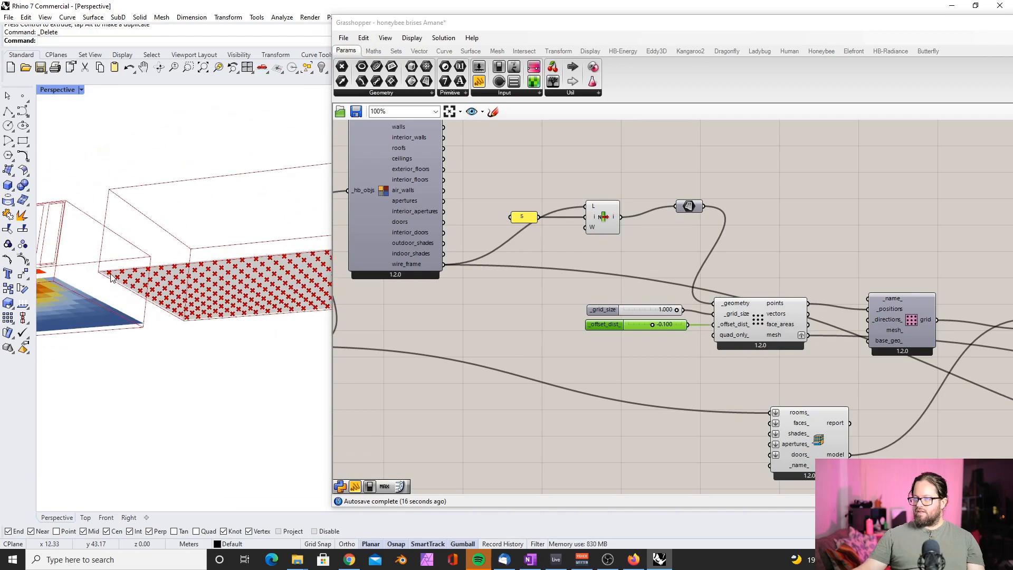
right_drag(180, 342, 181, 402)
scroll(167, 268, up, 5)
scroll(166, 284, down, 2)
right_drag(136, 293, 195, 295)
scroll(181, 293, down, 3)
click(496, 323)
Spread the definition out, moving the List Item and sensor grid components away from HB Visualize by Type and widening the gap after HB Room.
scroll(592, 224, down, 6)
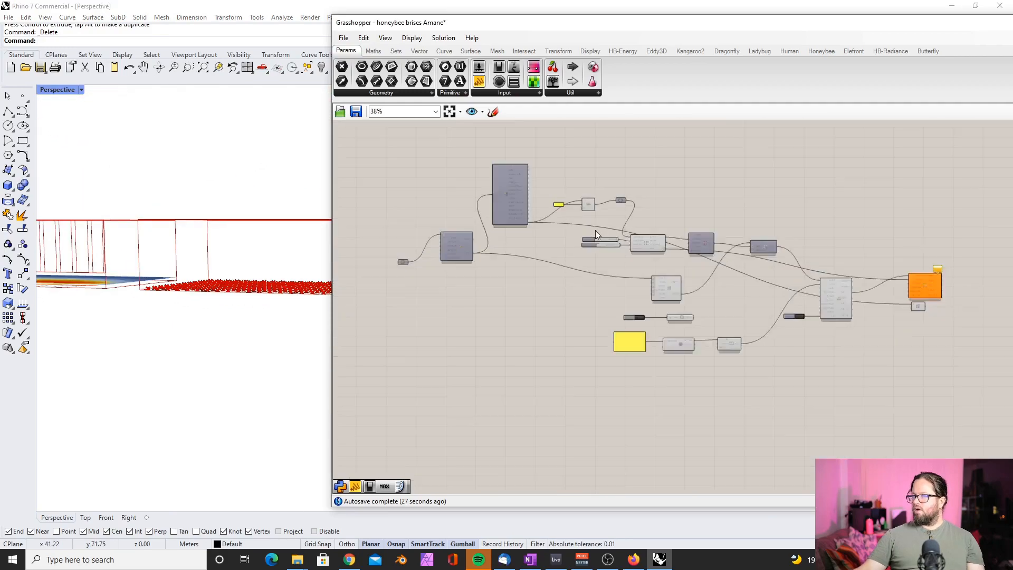
scroll(508, 207, up, 4)
drag(441, 174, 871, 301)
drag(745, 266, 858, 243)
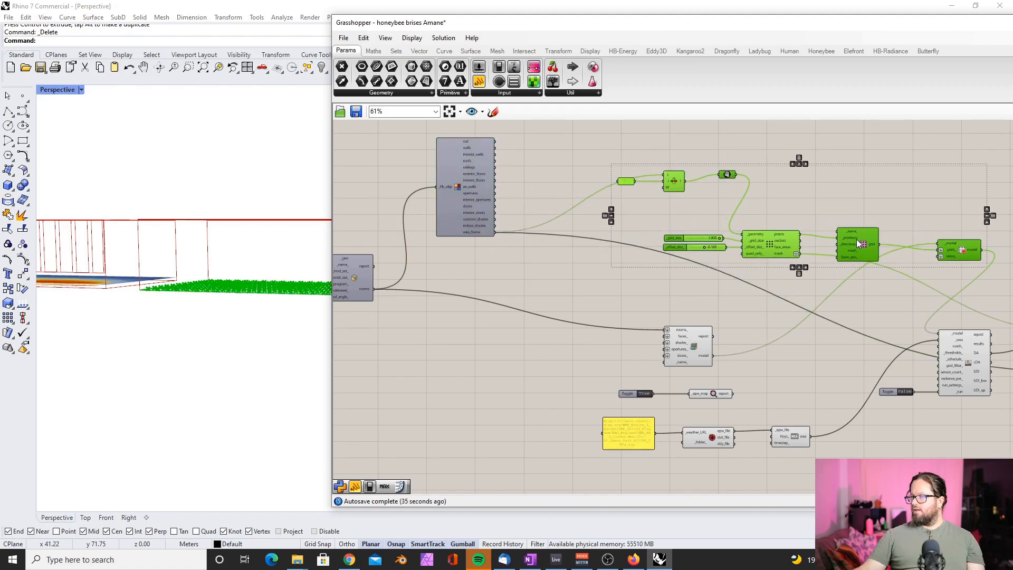
right_drag(125, 304, 256, 159)
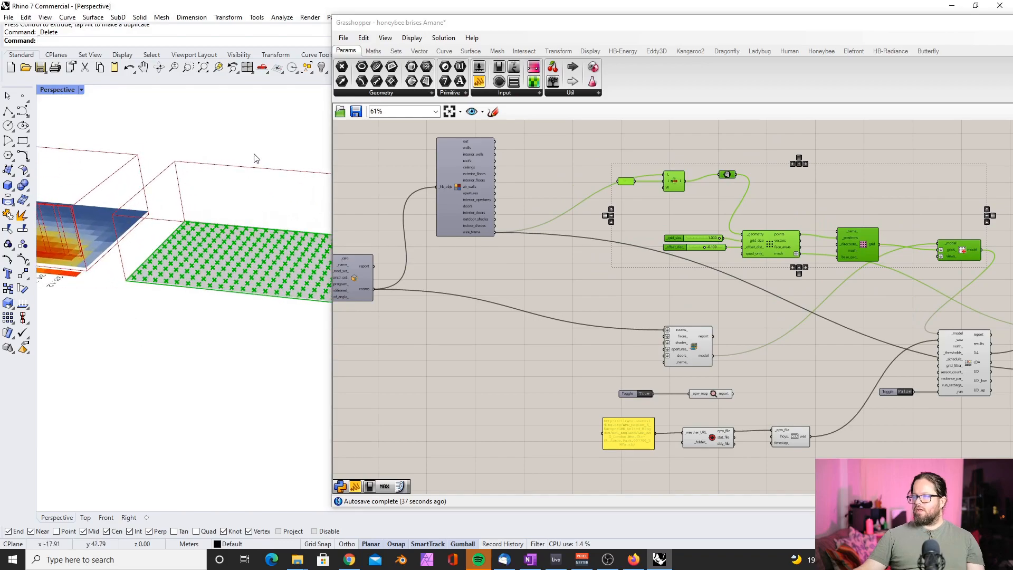
scroll(146, 249, down, 4)
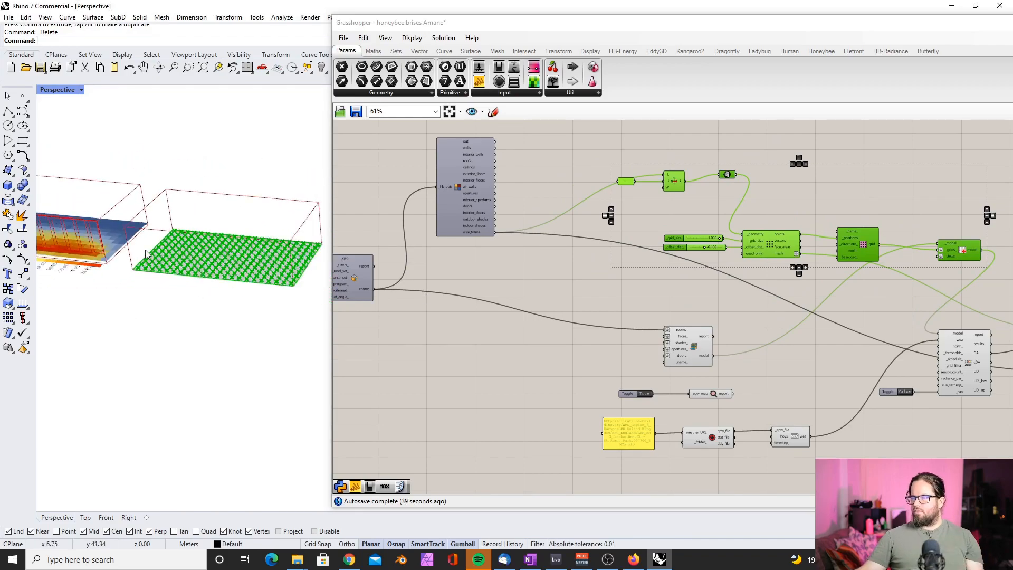
scroll(558, 282, down, 3)
scroll(464, 295, up, 3)
scroll(493, 312, up, 3)
drag(407, 313, 445, 238)
scroll(445, 232, down, 5)
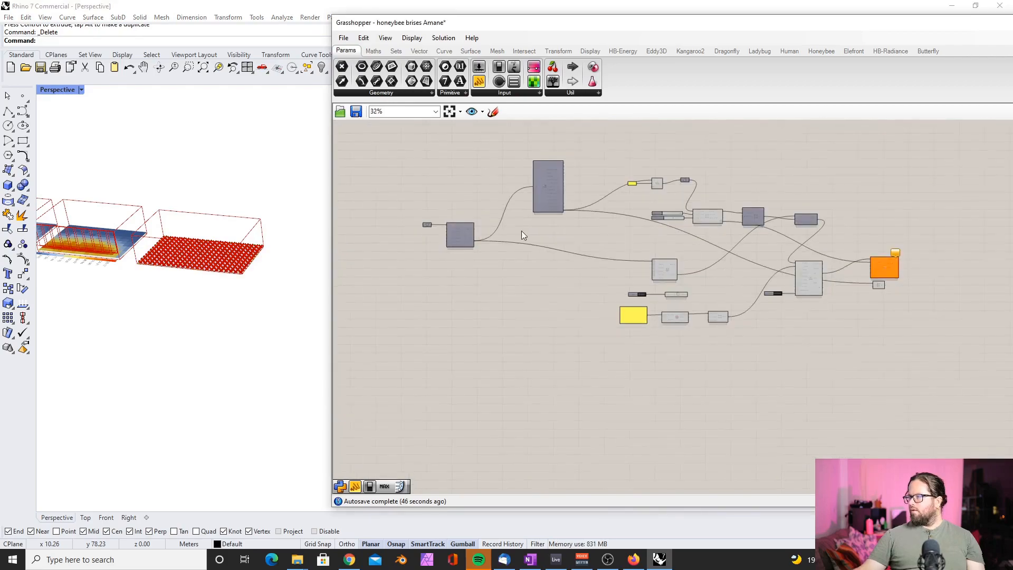
scroll(527, 230, up, 3)
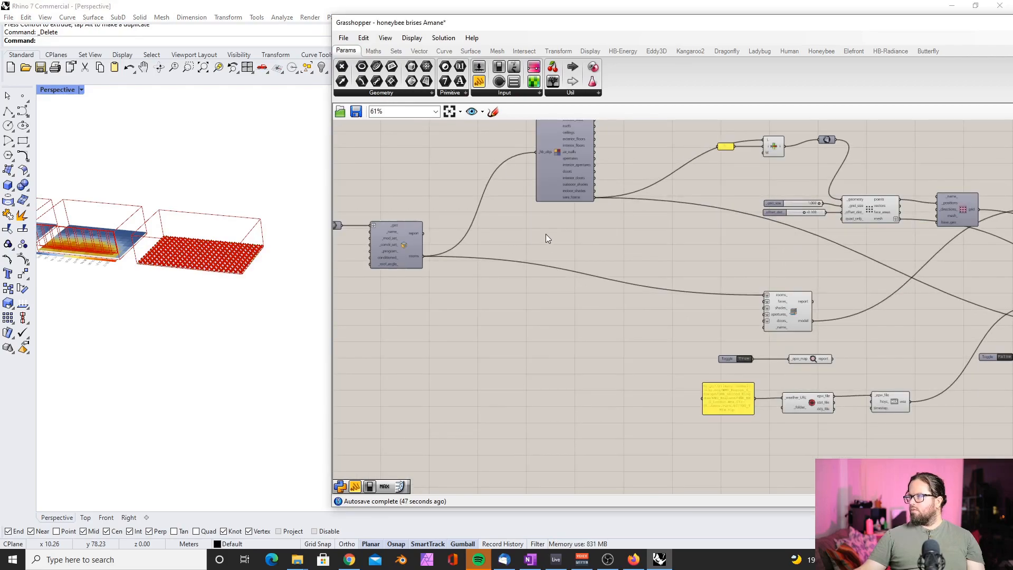
Place an HB Apertures by Ratio component in the open area after the HB Room component.
click(890, 51)
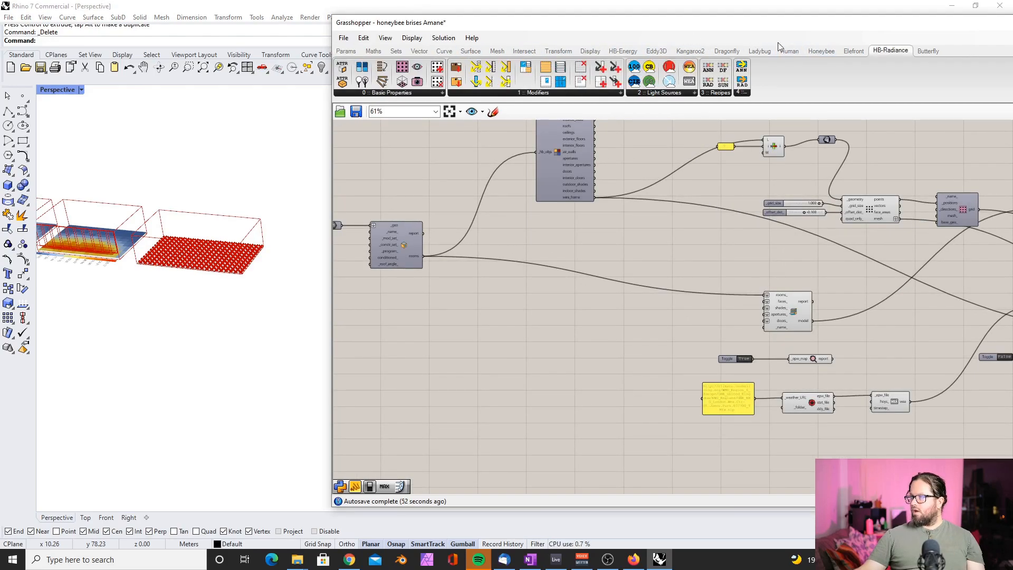
click(820, 51)
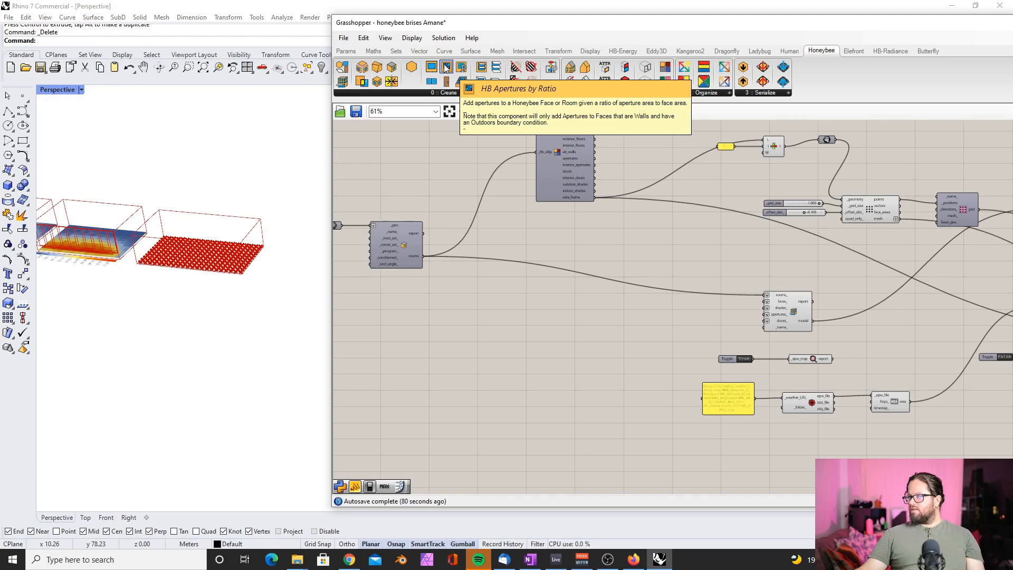
drag(446, 67, 589, 280)
scroll(588, 280, up, 3)
scroll(625, 246, down, 2)
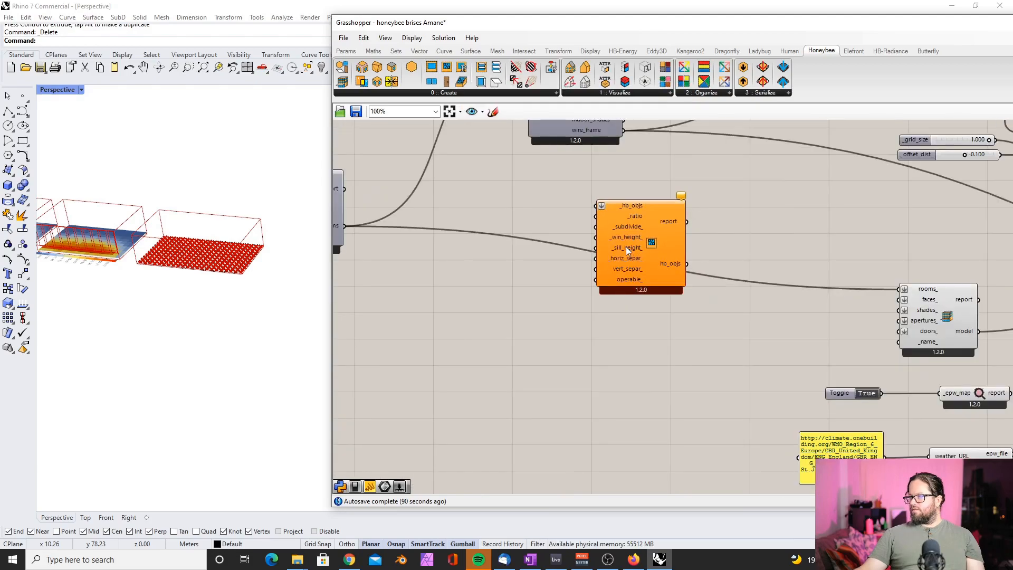
Following the older definition's aperture setup, feed the rooms output into HB Apertures by Ratio's _hb_objs and place HB Facade Parameters beside it.
scroll(559, 322, down, 6)
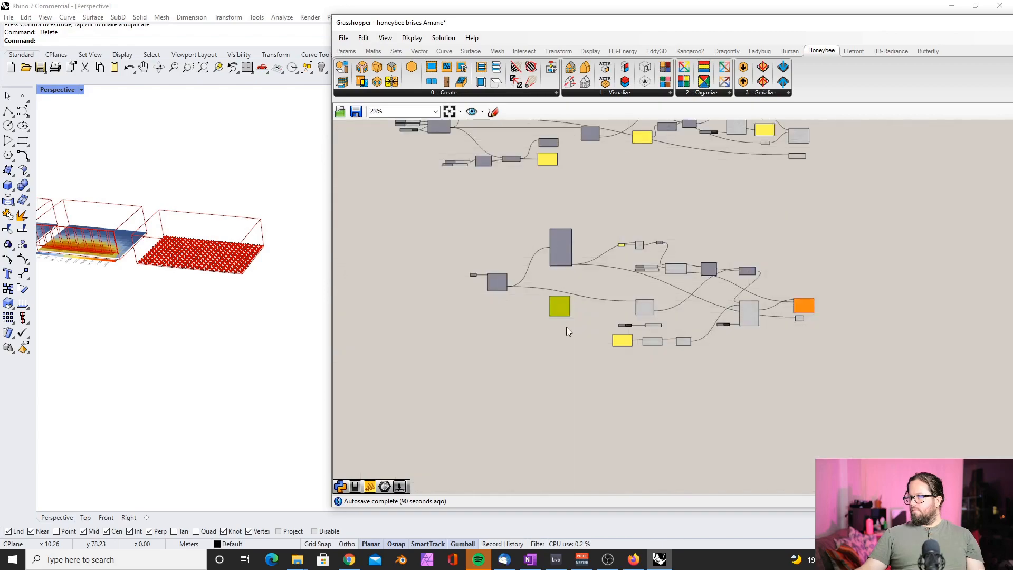
scroll(464, 210, up, 12)
scroll(575, 259, down, 4)
scroll(397, 205, up, 4)
scroll(384, 229, down, 1)
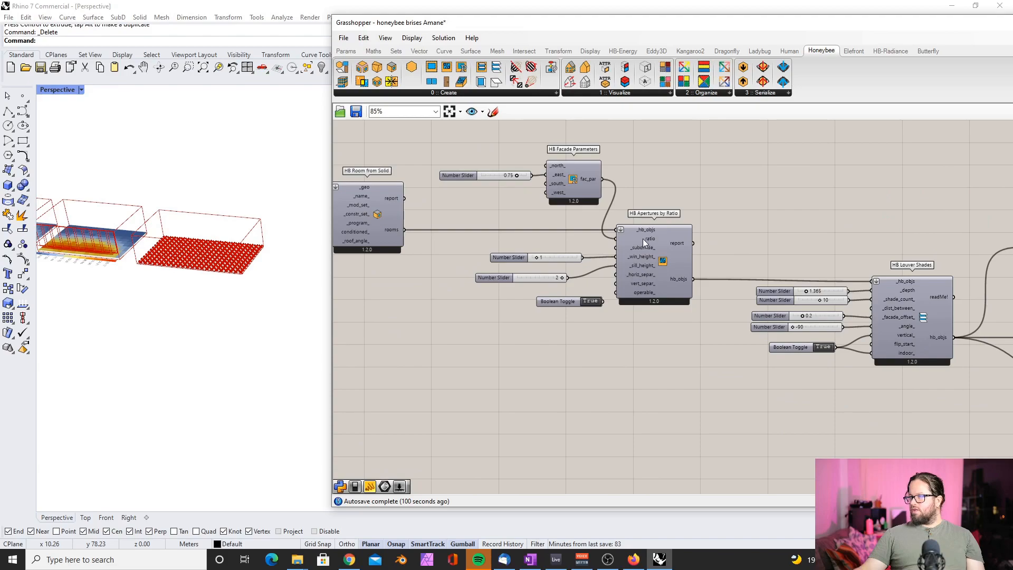
scroll(517, 171, down, 6)
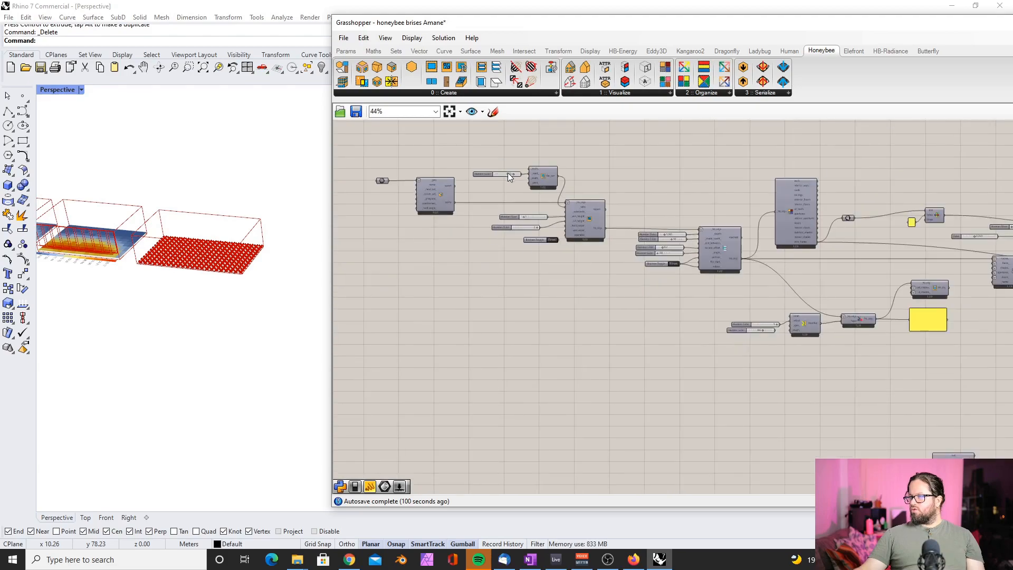
scroll(587, 273, up, 10)
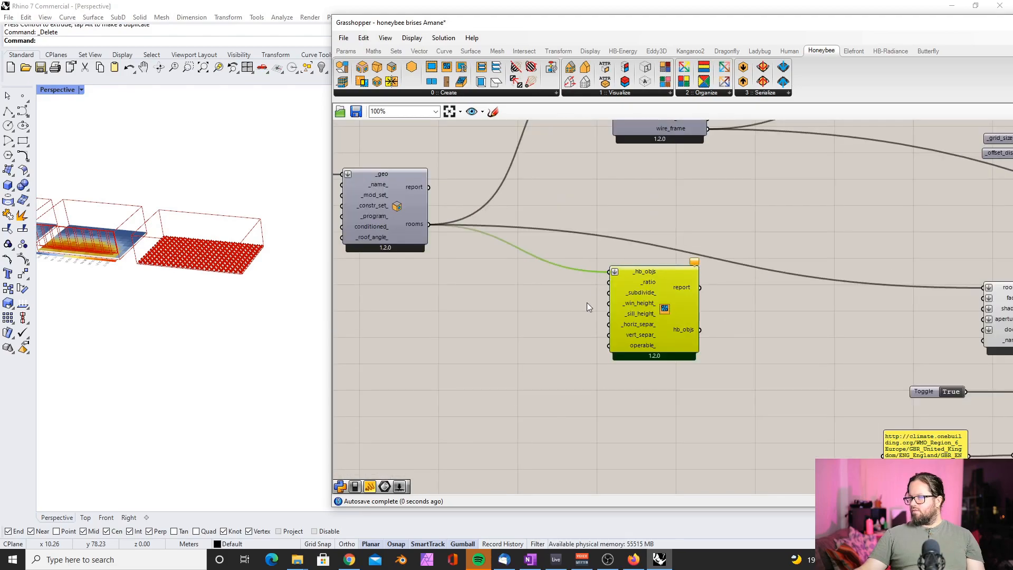
scroll(586, 303, down, 1)
drag(592, 286, 629, 305)
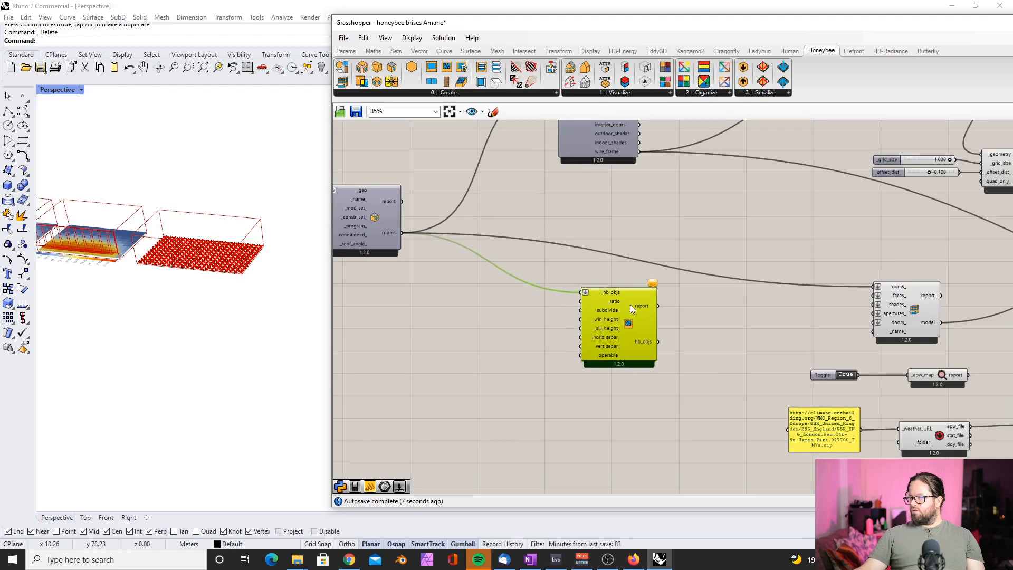
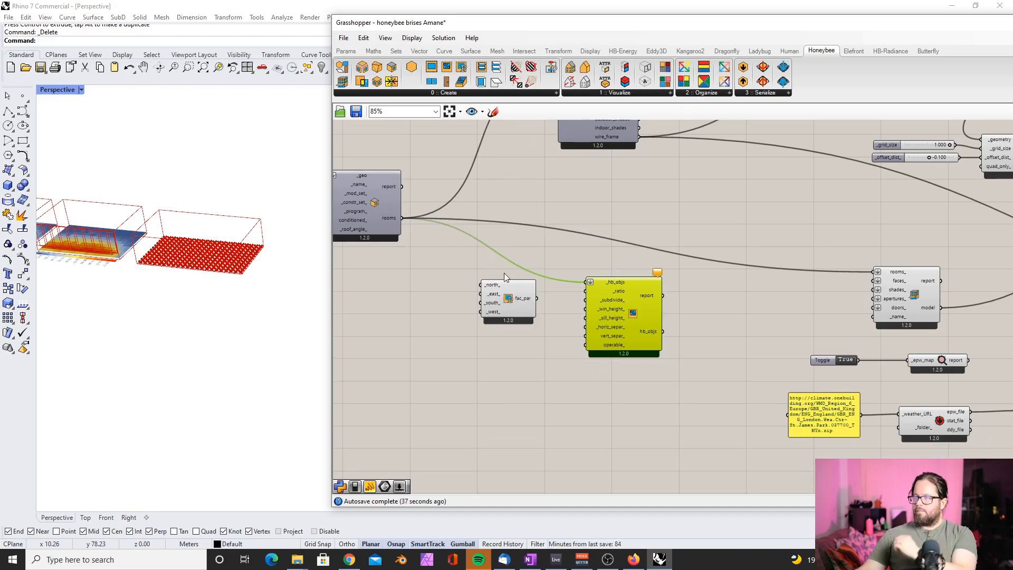
Drive HB Facade Parameters' _east_ input with a slider set to 0.760, and connect fac_par to the _ratio input of HB Apertures by Ratio.
scroll(387, 213, down, 3)
scroll(504, 251, up, 5)
click(489, 284)
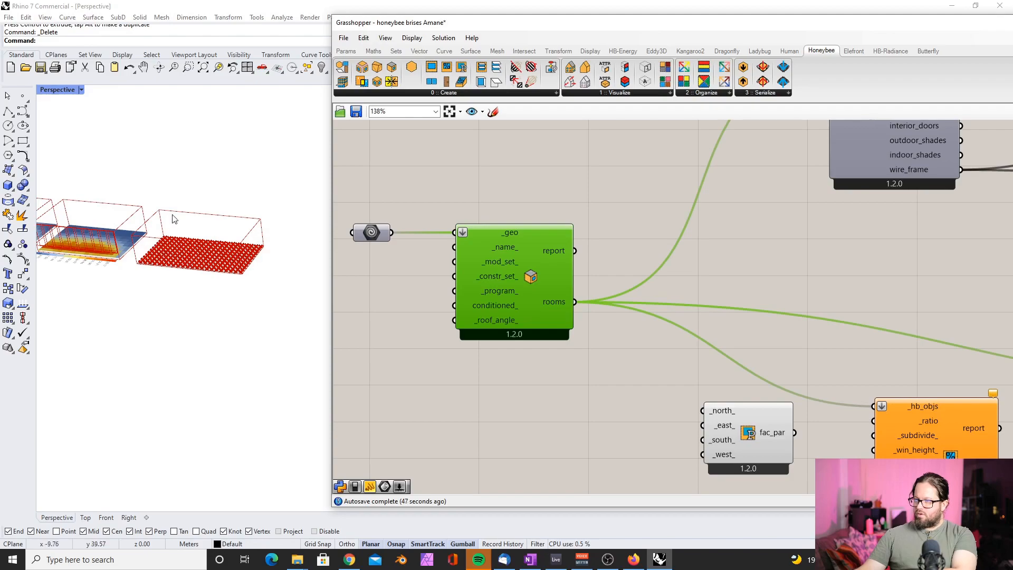
click(404, 287)
right_drag(765, 434, 605, 321)
scroll(604, 321, down, 1)
drag(605, 321, 601, 337)
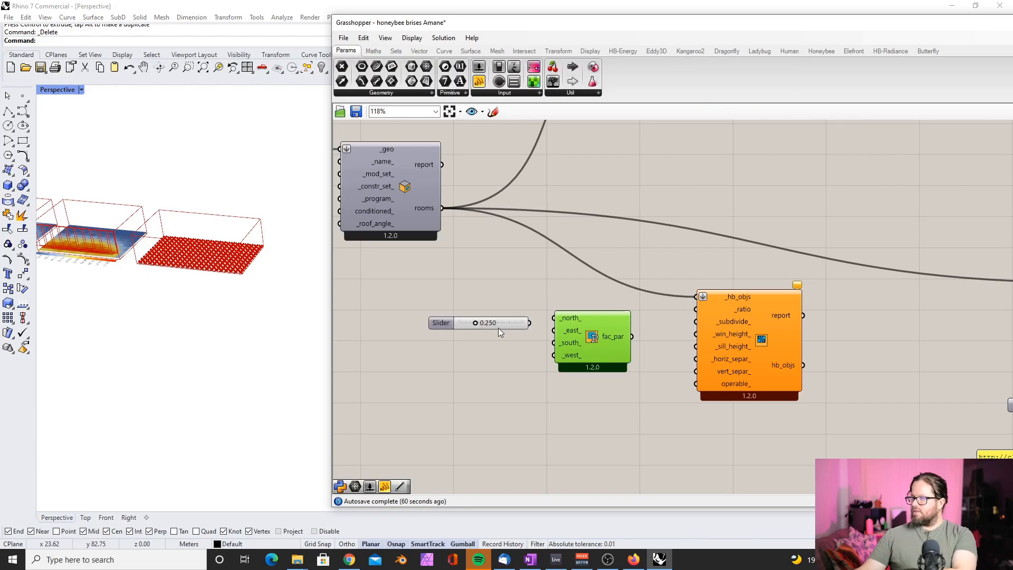
double_click(499, 324)
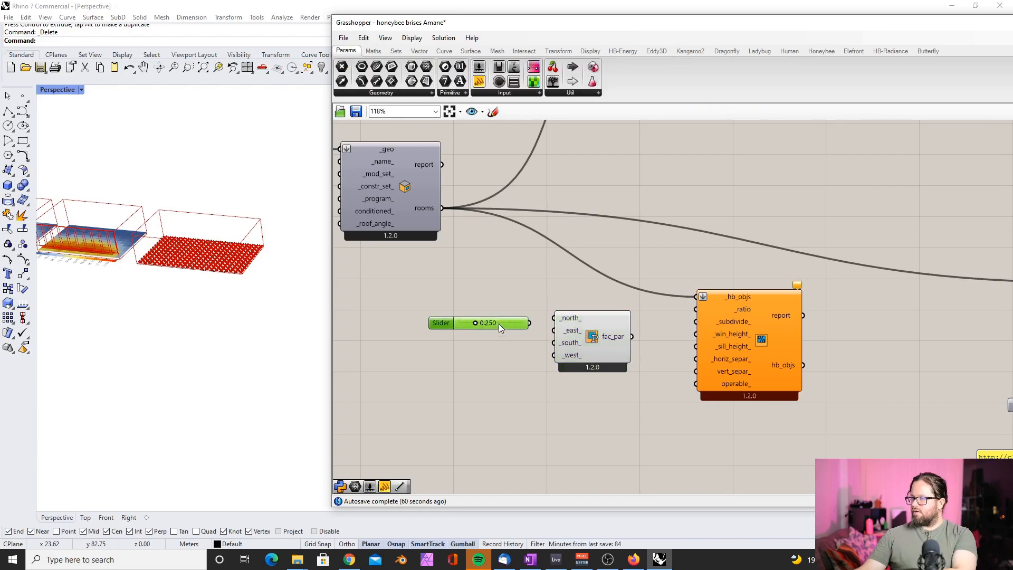
text(0.76)
key(Return)
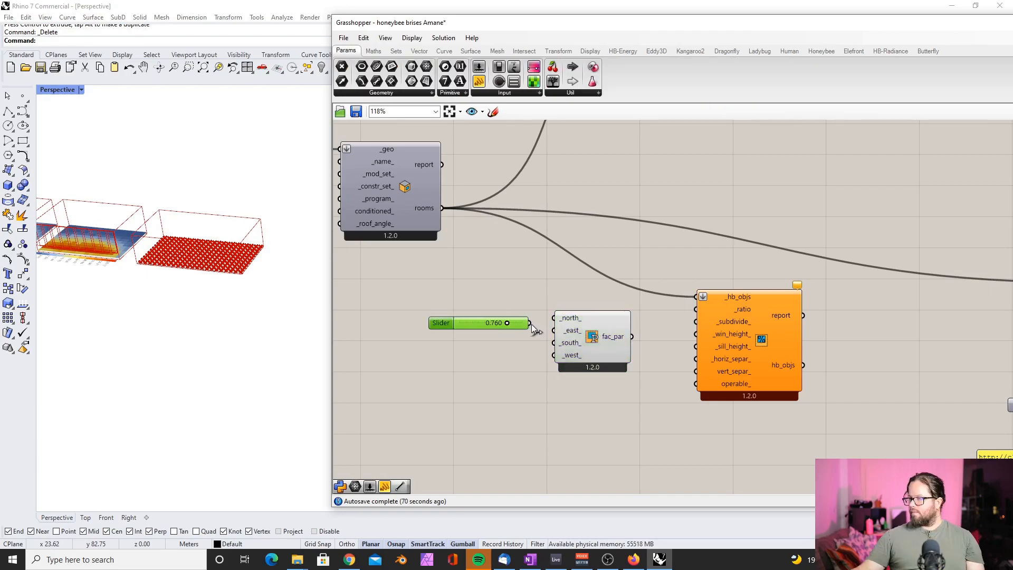
drag(478, 324, 444, 330)
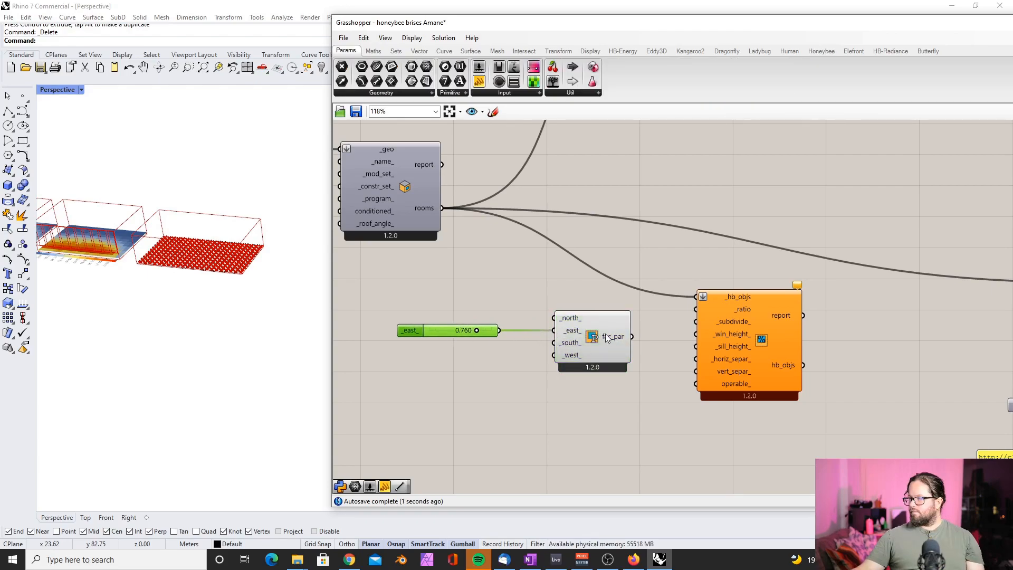
mouse_move(607, 338)
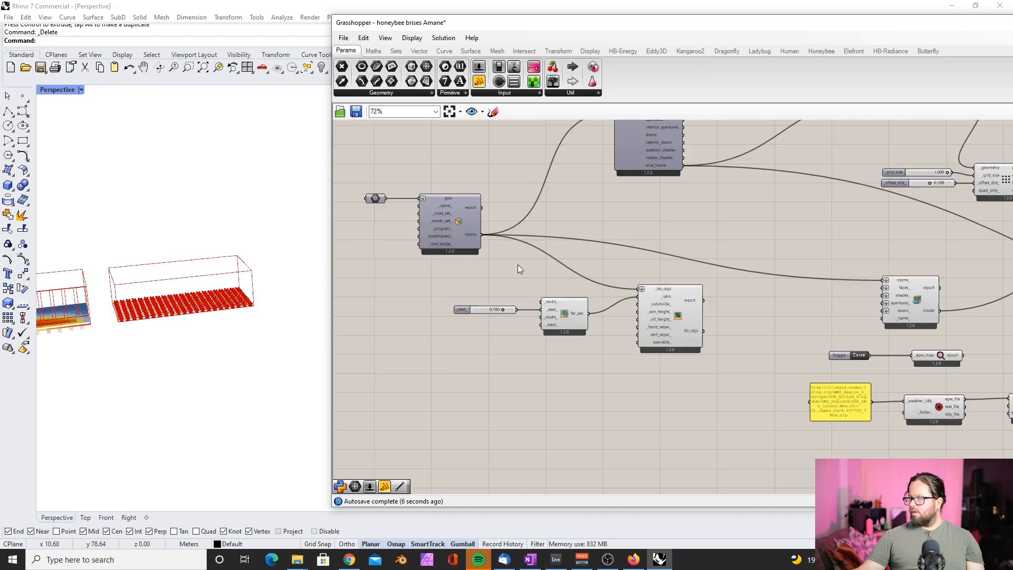
Feed HB Apertures by Ratio's hb_objs output into HB Visualize by Type instead of the plain rooms, and space the upstream components farther away.
scroll(800, 306, up, 2)
scroll(663, 299, down, 2)
scroll(955, 319, up, 2)
click(840, 287)
scroll(588, 319, down, 3)
drag(552, 332, 501, 135)
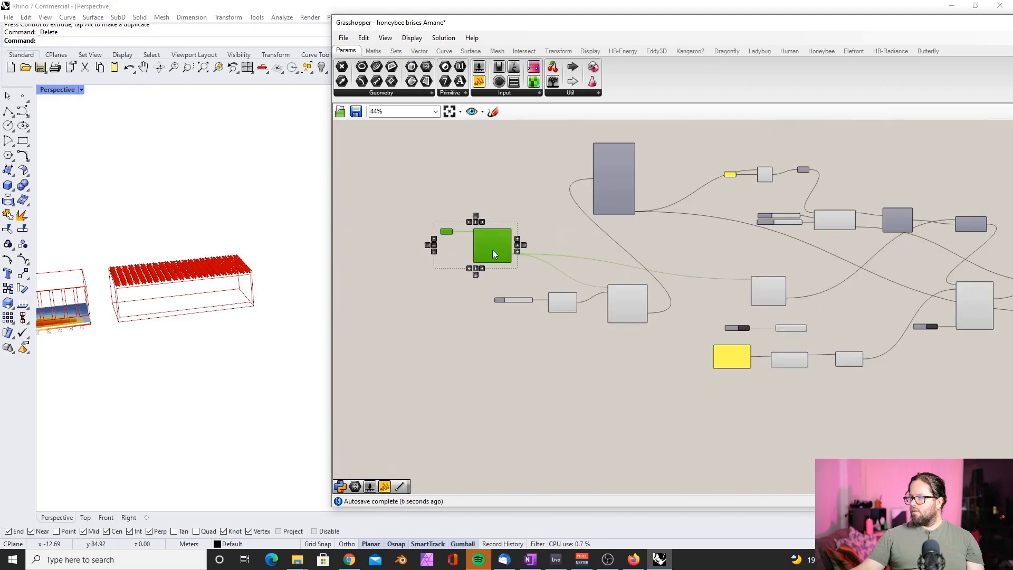
scroll(486, 245, up, 3)
drag(511, 240, 529, 318)
Inspect in the Rhino viewport which face of the box room carries the sensor grid, and check HB Visualize by Type.
scroll(459, 231, down, 3)
scroll(622, 305, up, 3)
right_drag(232, 290, 199, 249)
scroll(215, 231, up, 5)
right_drag(219, 307, 240, 287)
scroll(591, 224, down, 3)
scroll(573, 201, up, 3)
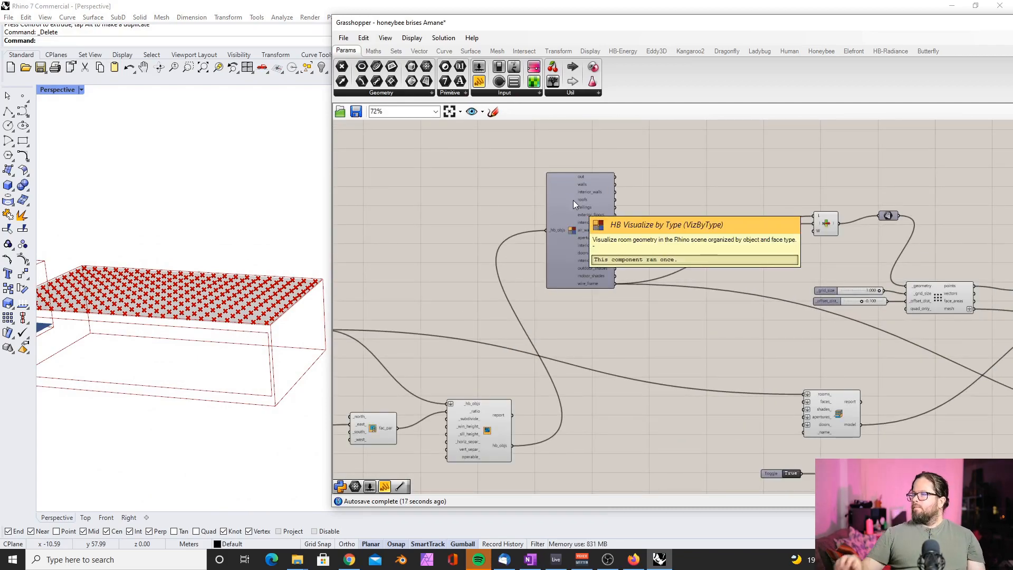
Examine the outputs of HB Visualize by Type and the HB Faces by BC component placed before it.
scroll(577, 211, down, 3)
scroll(577, 211, up, 5)
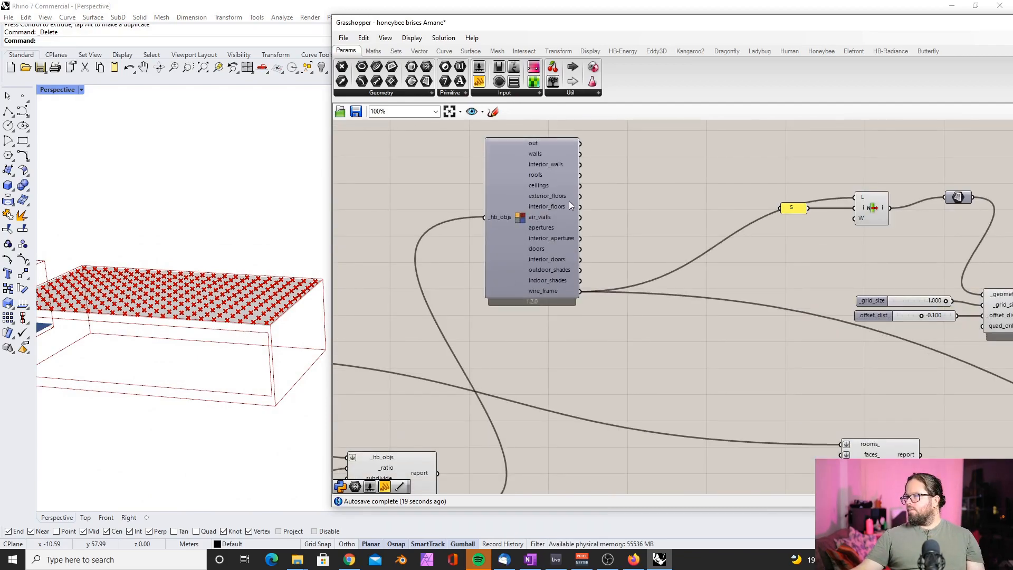
mouse_move(565, 198)
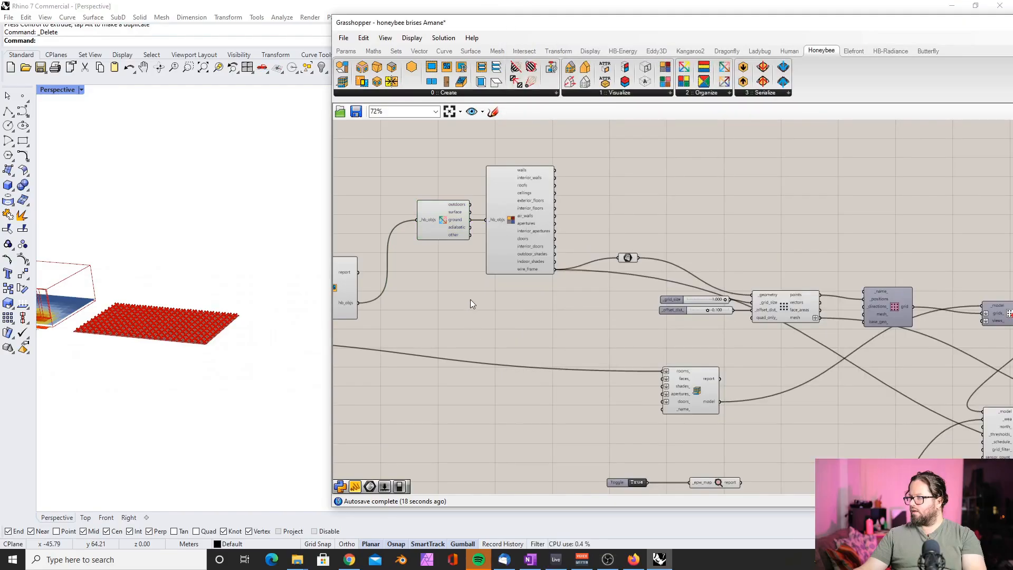
scroll(460, 247, up, 2)
click(460, 247)
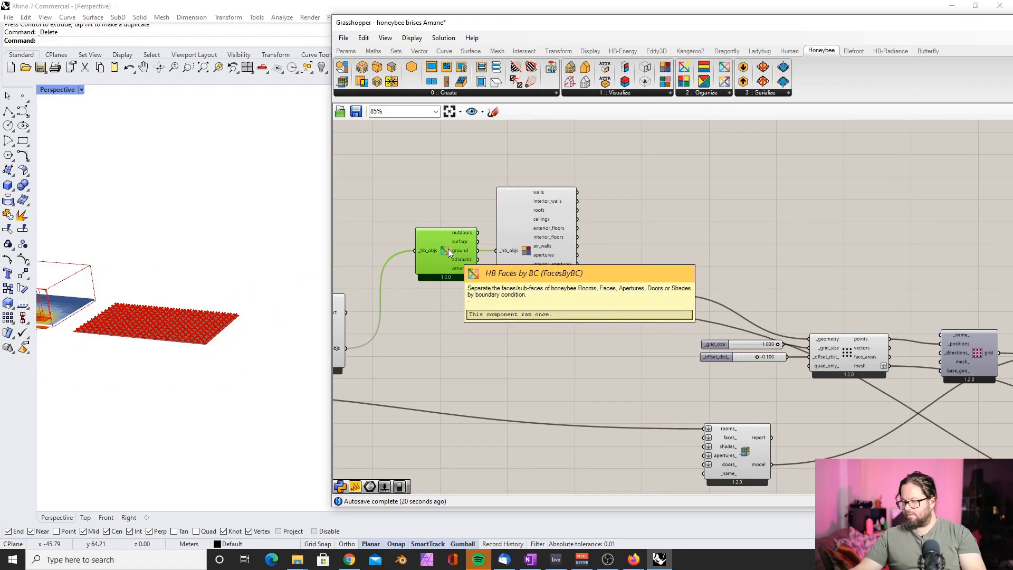
scroll(457, 280, down, 5)
scroll(456, 258, up, 5)
Reposition HB Faces by BC further from HB Visualize by Type and raise the aperture ratio component beside it.
drag(470, 275, 414, 283)
scroll(440, 282, down, 6)
scroll(389, 312, up, 5)
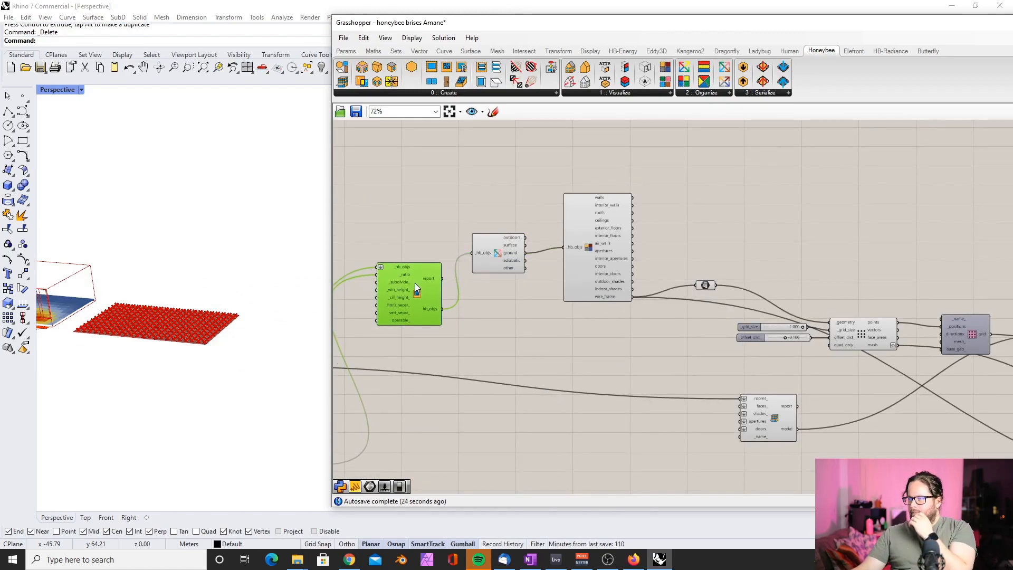
click(502, 215)
scroll(551, 229, down, 2)
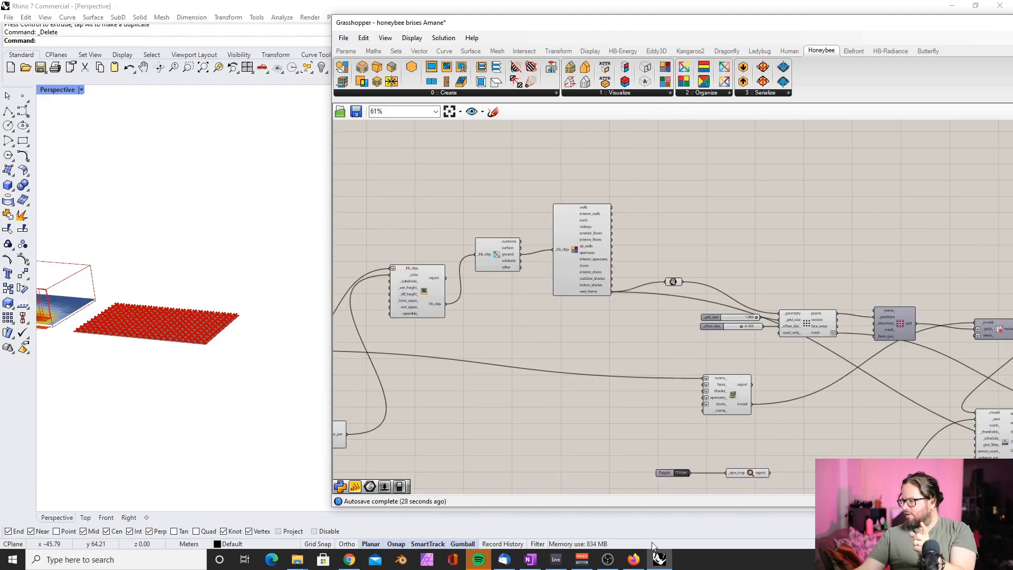
scroll(468, 275, up, 2)
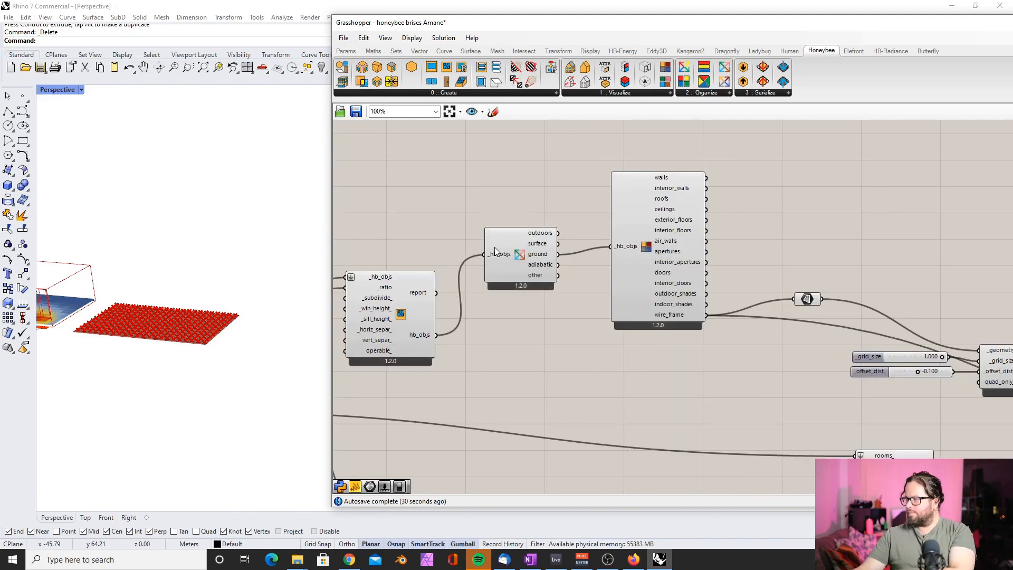
Examine how the HB Louver Shades output reaches HB Visualize by Type and the Surface parameter in the louver definition.
scroll(508, 246, down, 4)
right_drag(181, 296, 246, 325)
scroll(535, 353, down, 5)
scroll(451, 149, up, 9)
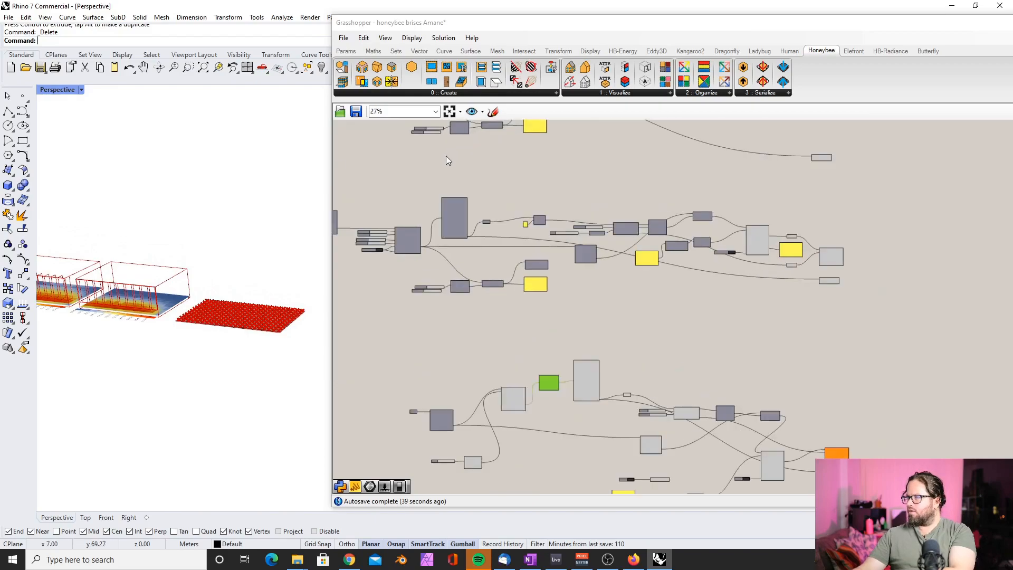
drag(580, 229, 584, 231)
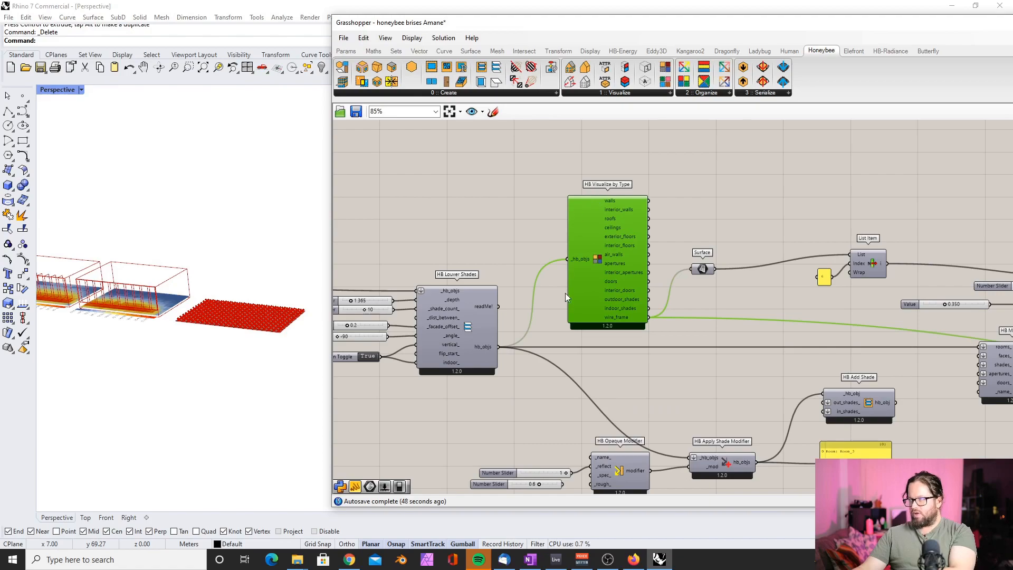
mouse_move(479, 349)
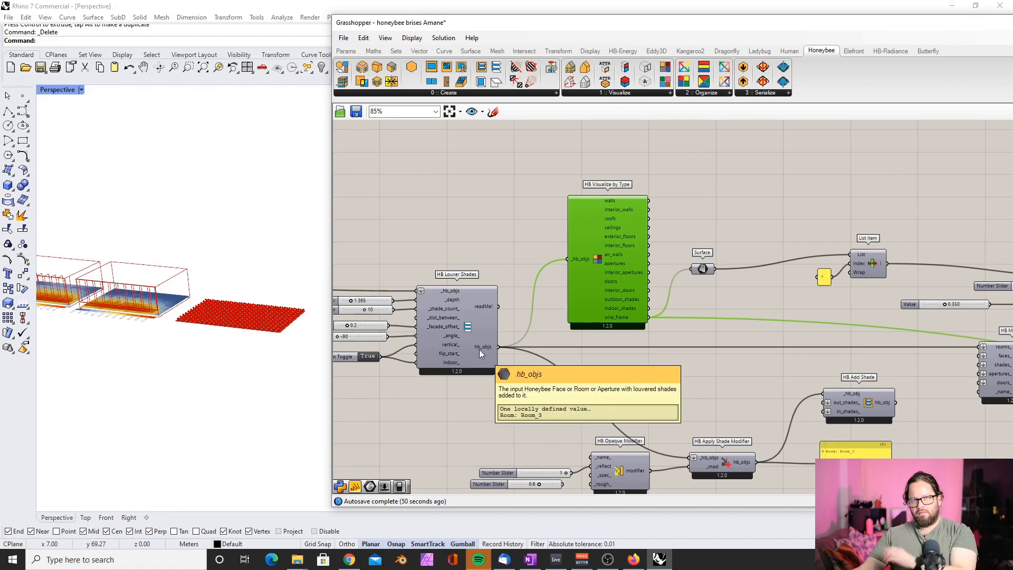
click(701, 270)
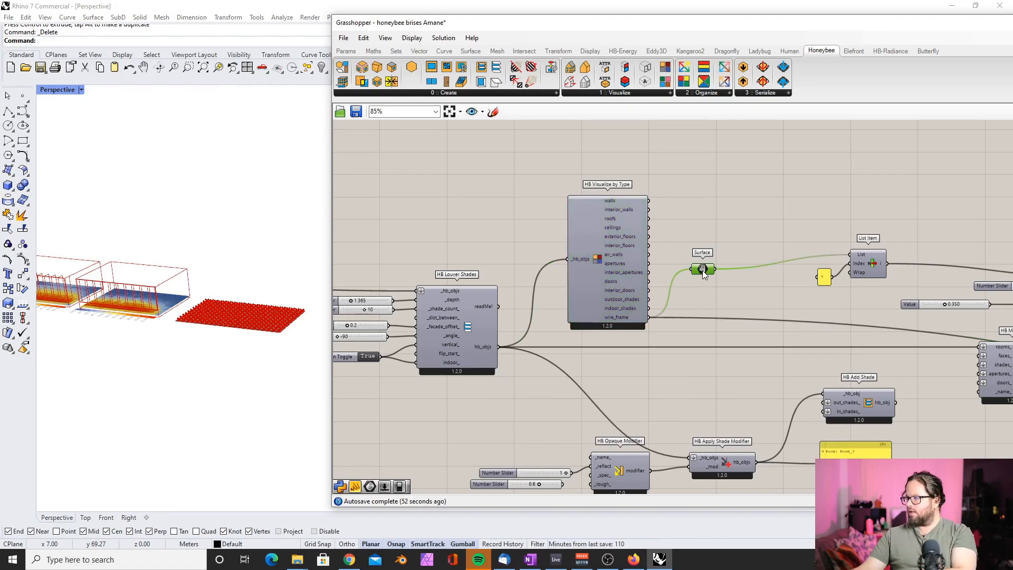
Move the Surface parameter in the louver definition up and closer to the List Item component.
right_drag(733, 283, 676, 283)
scroll(676, 283, down, 2)
scroll(676, 283, up, 2)
drag(645, 269, 703, 250)
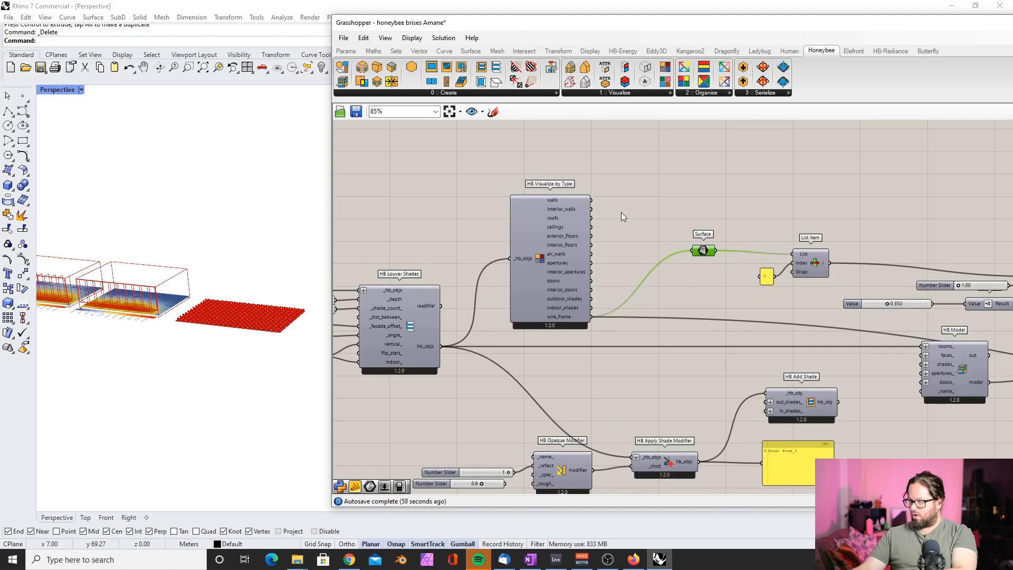
Examine how List Item and its index panel select the surface for LB Generate Point Grid.
right_drag(626, 216, 427, 200)
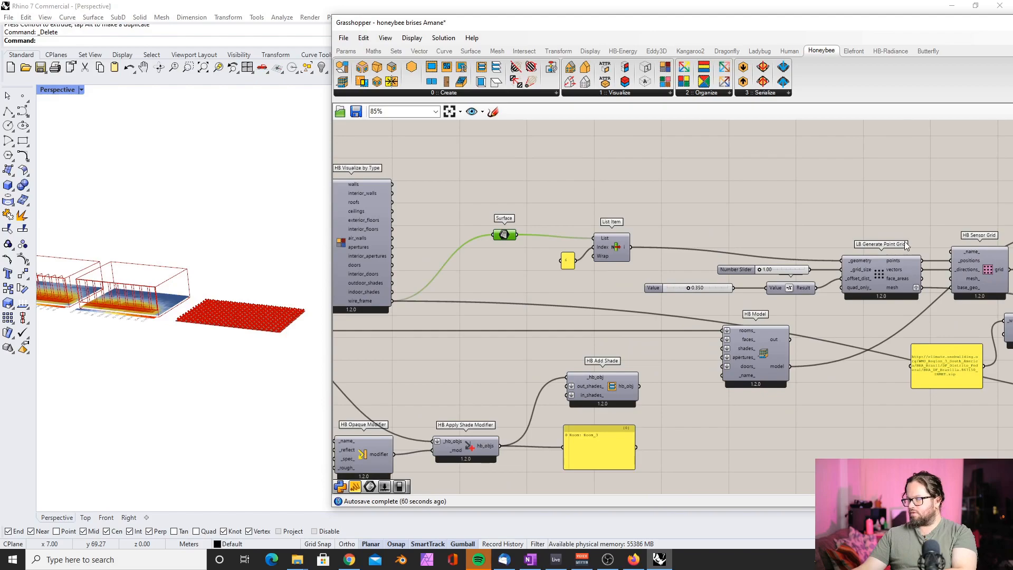
right_drag(275, 338, 245, 286)
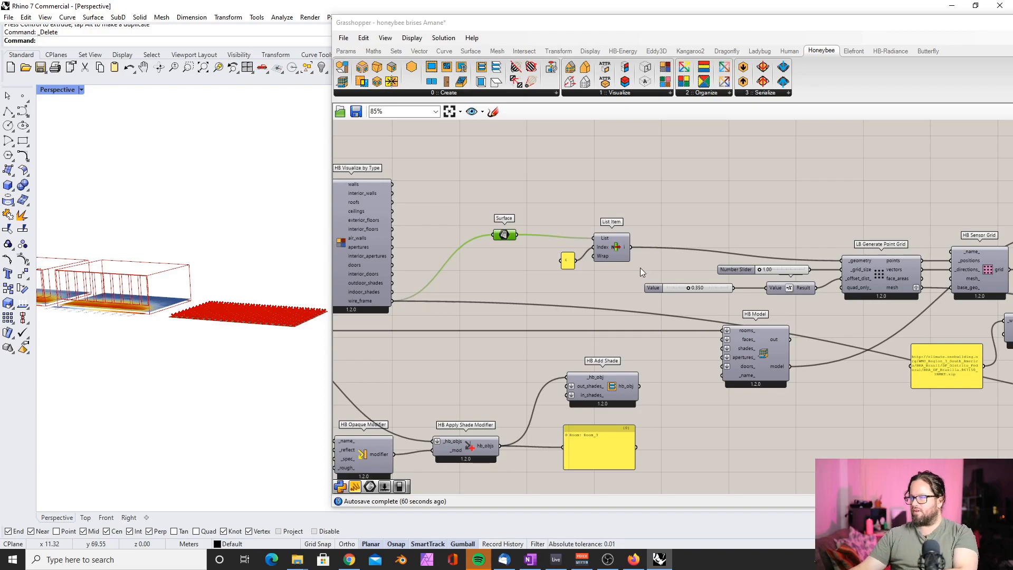
scroll(534, 304, down, 3)
scroll(550, 358, down, 3)
scroll(507, 213, up, 5)
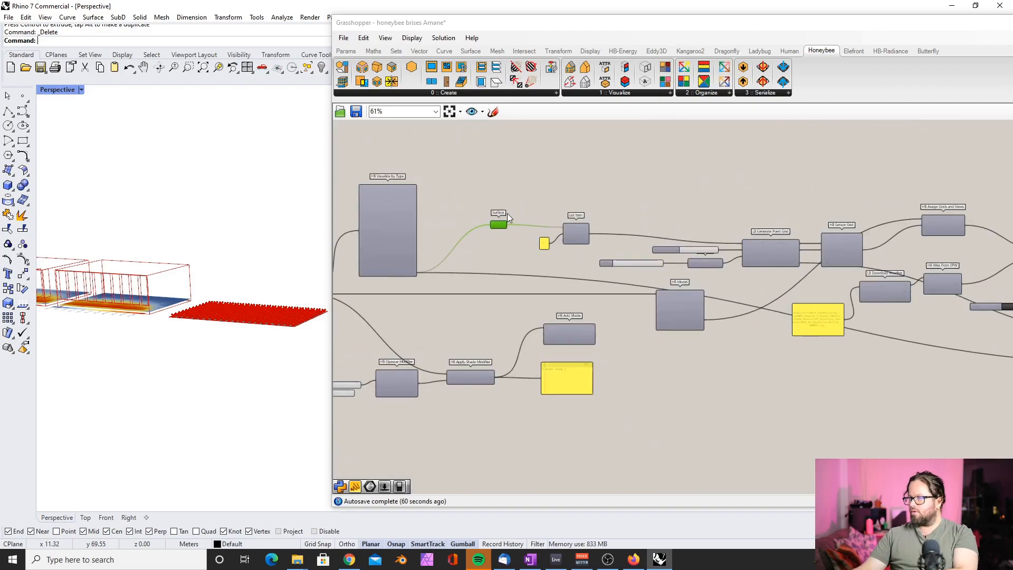
scroll(237, 327, down, 5)
mouse_move(233, 315)
right_down()
mouse_move(231, 357)
mouse_move(231, 324)
right_up()
scroll(545, 239, up, 4)
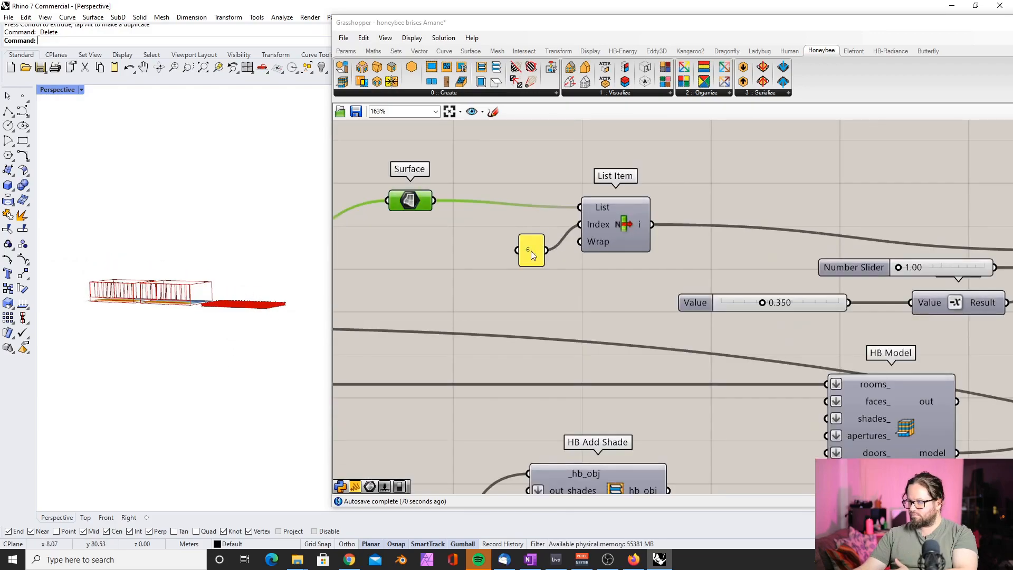
click(531, 238)
scroll(552, 199, down, 5)
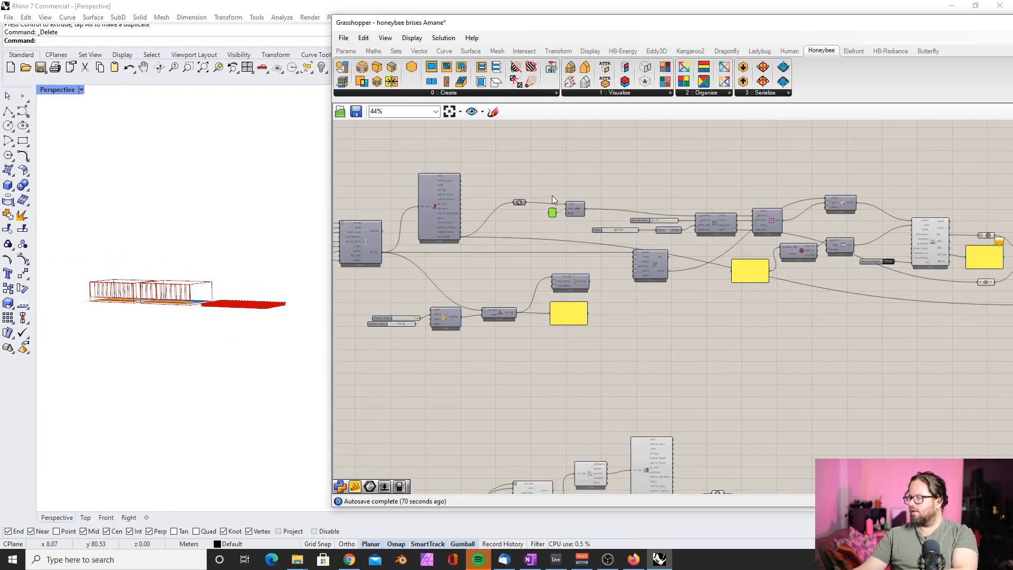
Find HB Faces by BC among the Honeybee Organize components and inspect its boundary condition outputs in the lower definition.
scroll(542, 231, down, 3)
scroll(529, 384, up, 6)
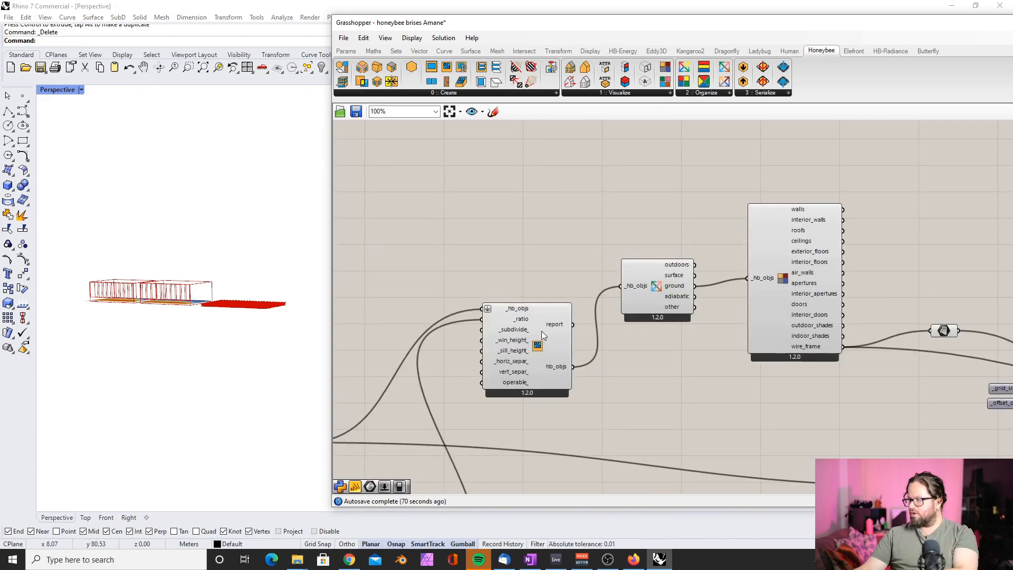
right_drag(264, 294, 263, 340)
scroll(666, 244, up, 3)
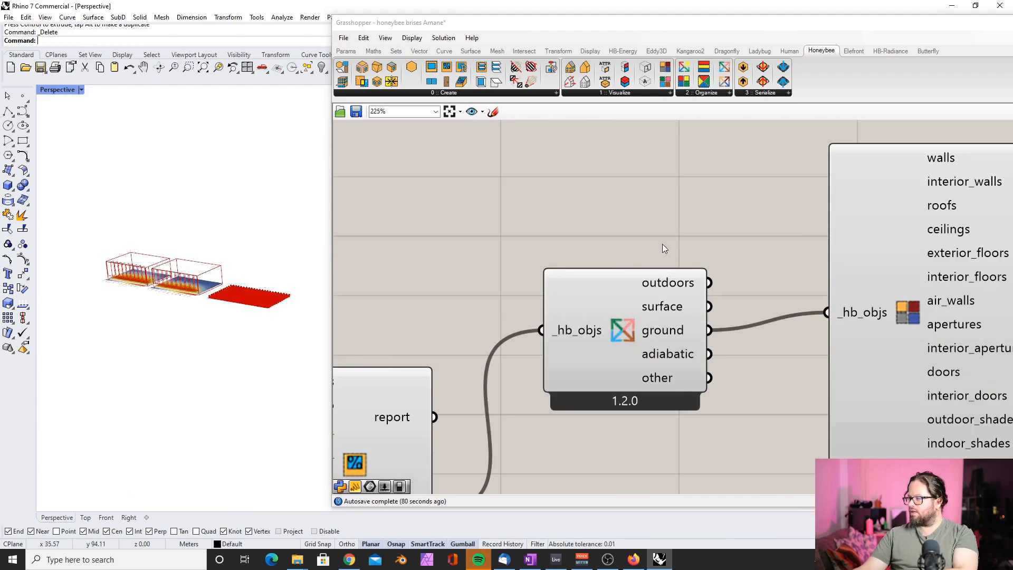
click(696, 94)
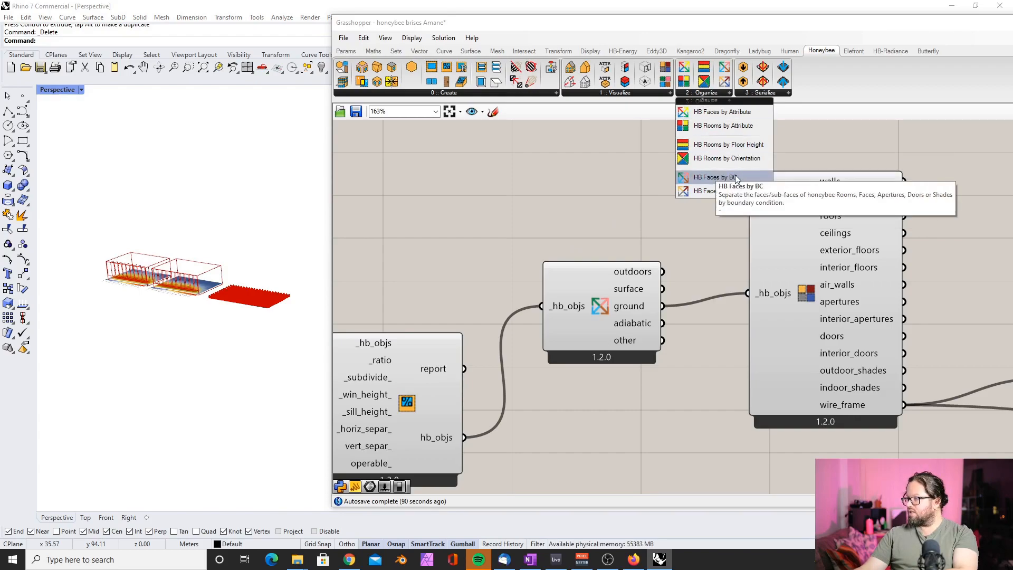
mouse_move(605, 288)
mouse_down()
mouse_move(605, 309)
mouse_move(606, 295)
mouse_up()
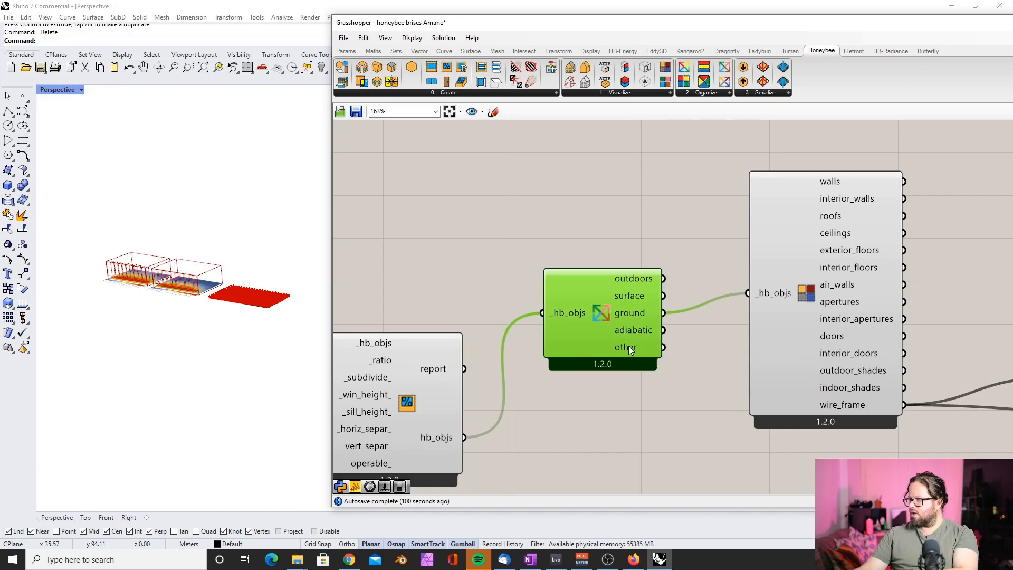
Add an HB Faces by Type component above HB Faces by BC and wire the aperture component's hb_objs output into it.
click(706, 95)
drag(716, 191, 593, 197)
scroll(631, 235, down, 5)
scroll(628, 217, up, 4)
drag(691, 242, 660, 159)
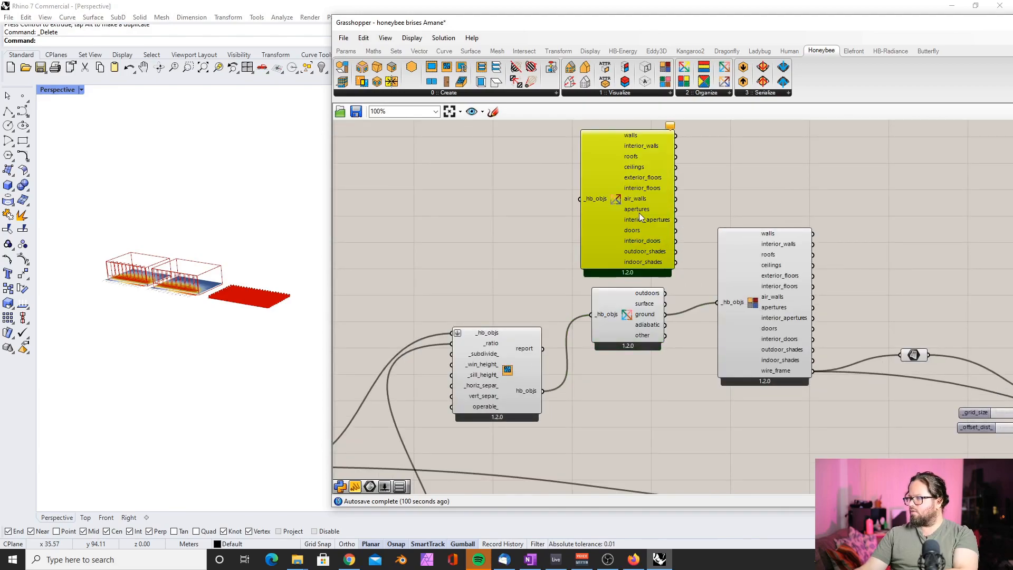
scroll(617, 214, down, 1)
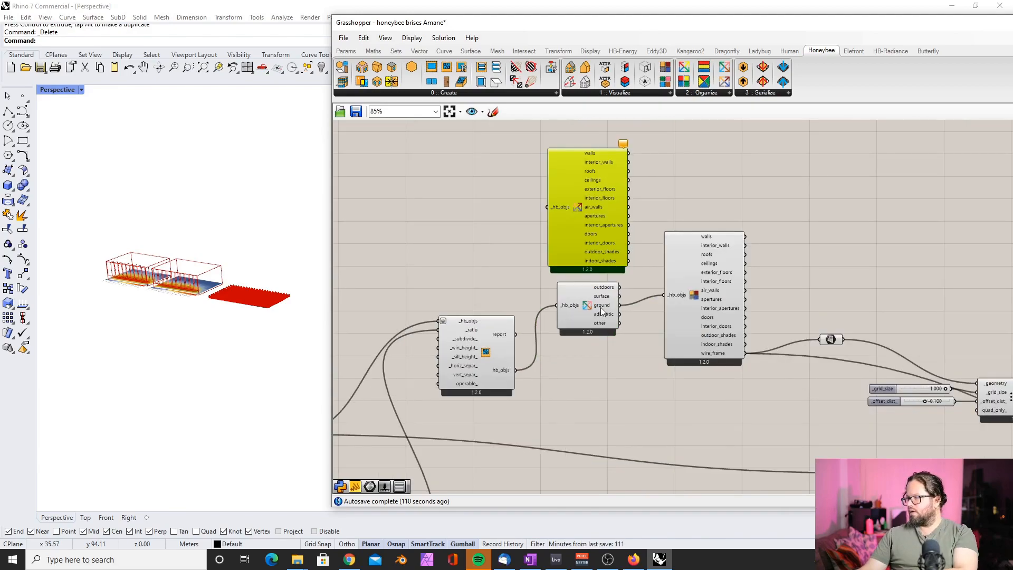
drag(515, 370, 547, 207)
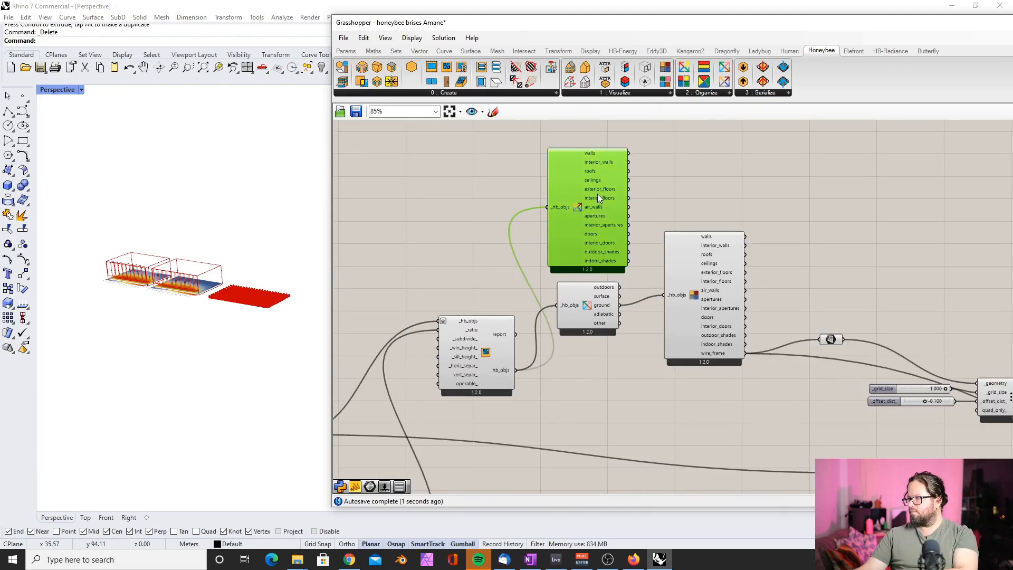
Compare the exterior_floors output of HB Faces by Type with the ground output of HB Faces by BC.
mouse_move(605, 191)
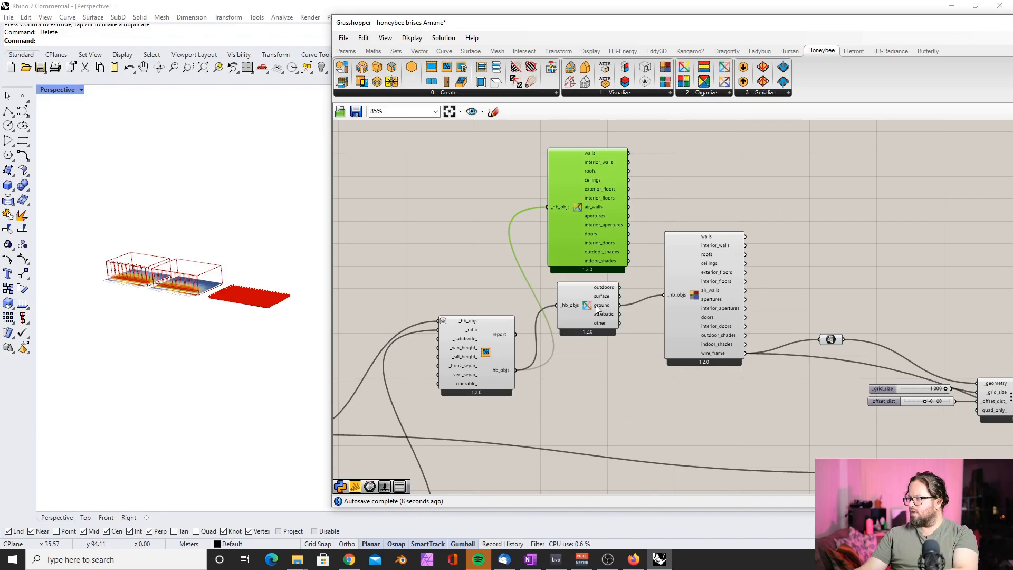
drag(599, 309, 601, 325)
mouse_move(609, 324)
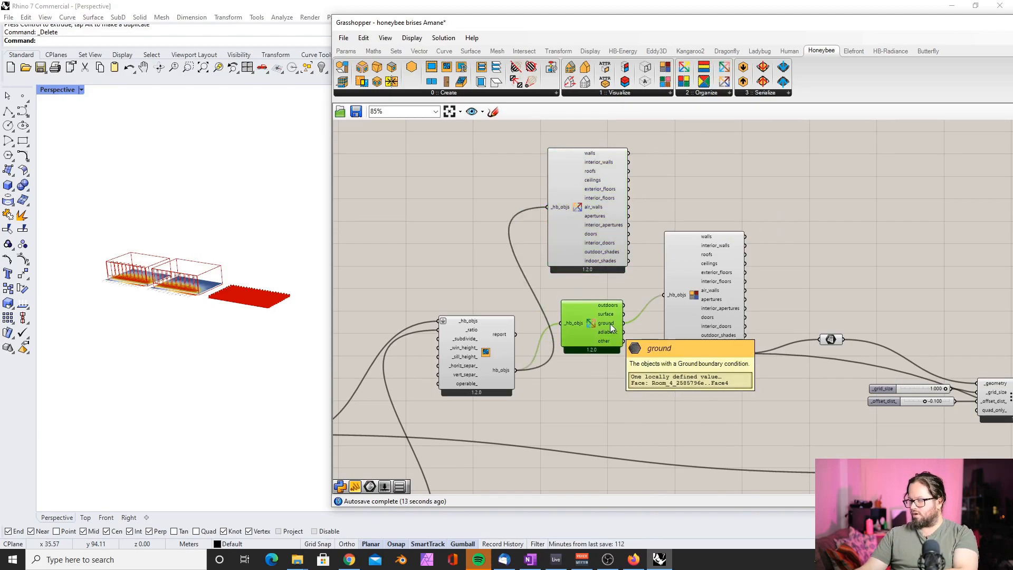
Draw a second solid box in the Perspective viewport, in front of the existing rooms.
click(7, 185)
click(139, 311)
click(180, 341)
click(182, 321)
Unhide the original box and assign both boxes to the geometry parameter feeding the room component.
click(449, 270)
right_drag(338, 405, 592, 340)
scroll(350, 330, down, 2)
scroll(350, 329, up, 1)
click(415, 327)
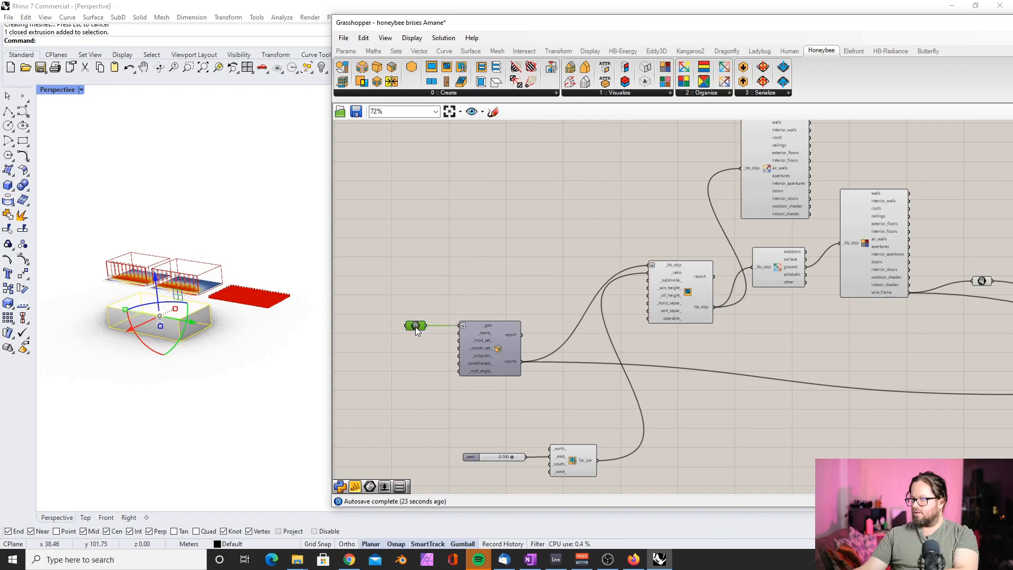
right_click(416, 327)
click(410, 286)
click(415, 326)
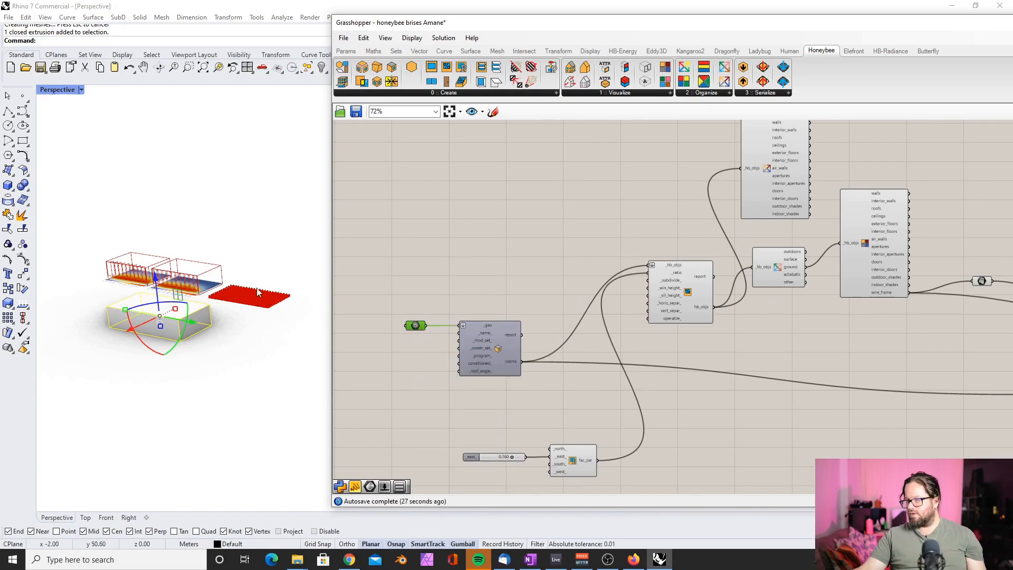
click(323, 67)
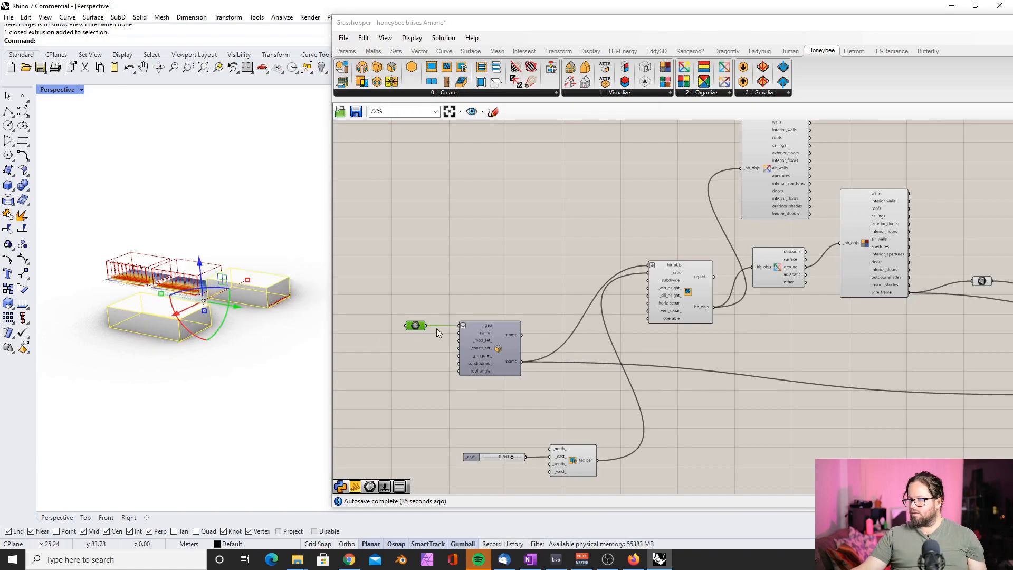
right_click(417, 326)
click(468, 468)
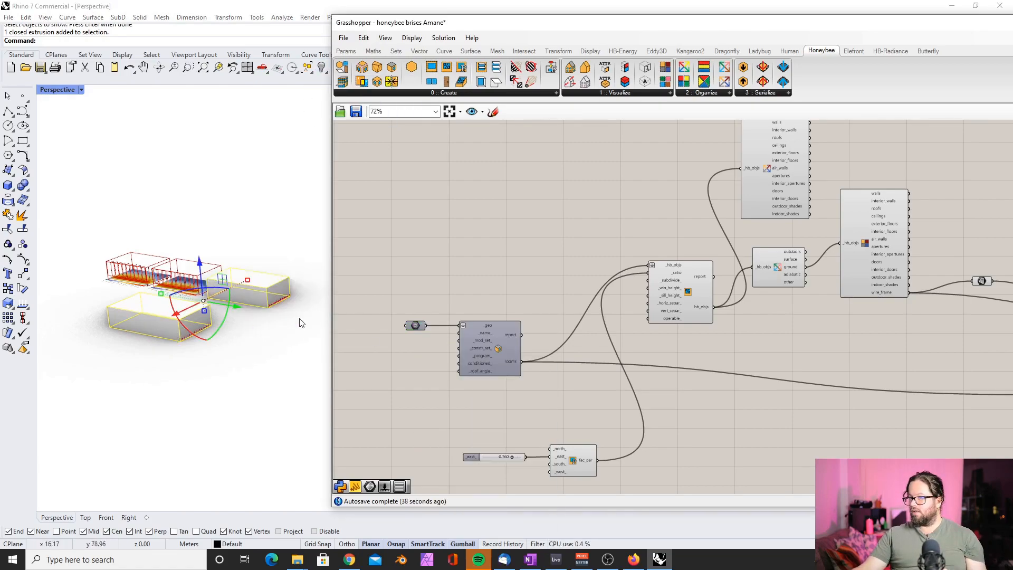
Hide both solid boxes in the Rhino viewport so only the room previews and sensor grids are displayed.
click(250, 297)
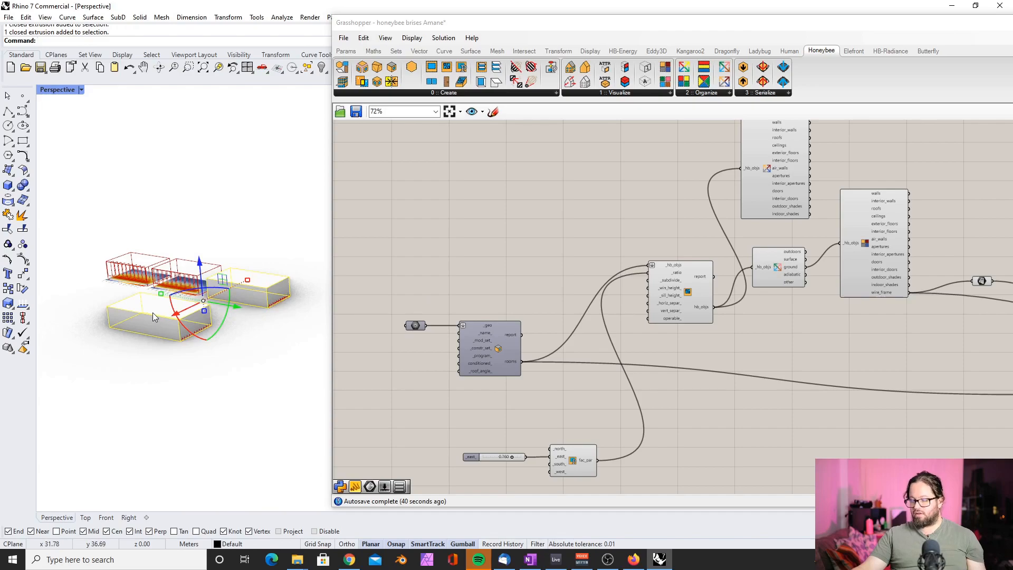
key(ctrl+h)
scroll(242, 335, up, 3)
scroll(429, 258, down, 3)
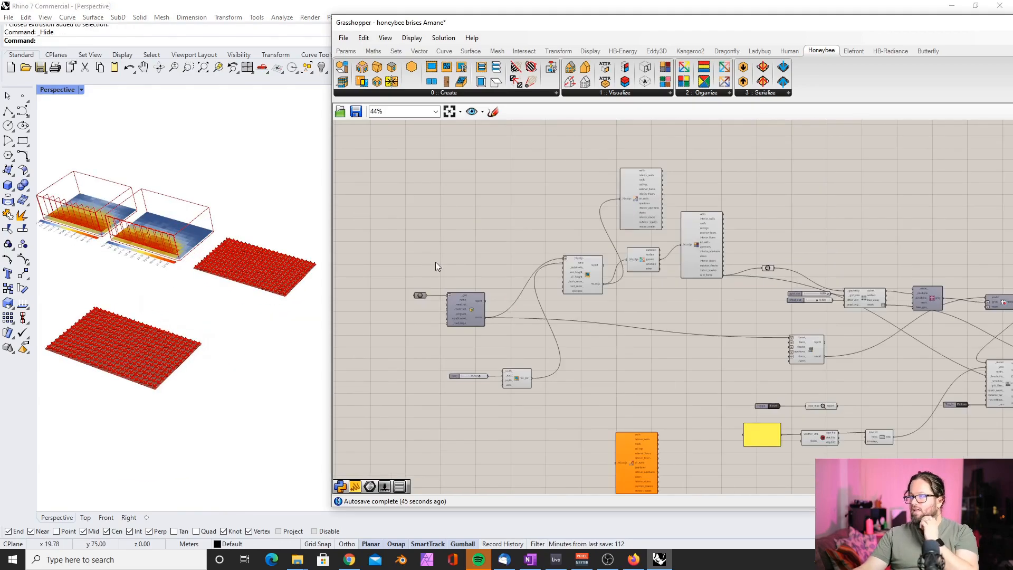
scroll(746, 193, up, 3)
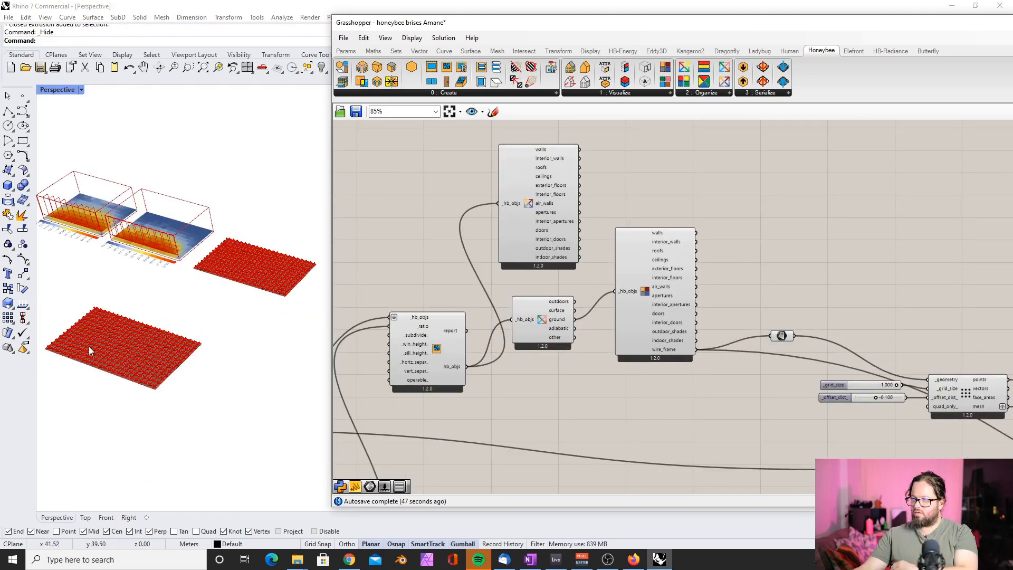
Delete the HB Faces by Type component above HB Faces by BC.
right_drag(483, 223, 464, 315)
click(441, 306)
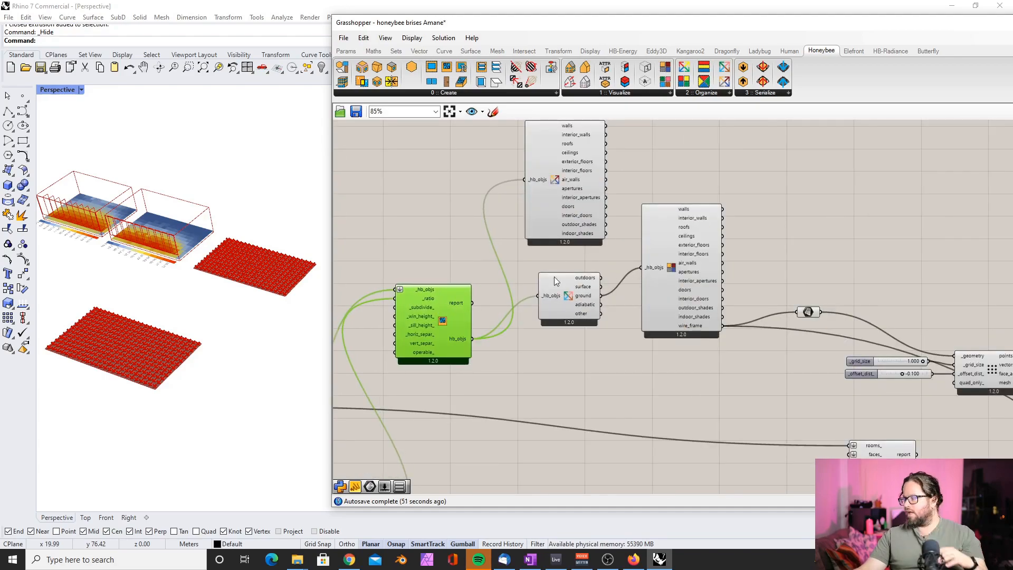
scroll(660, 275, down, 1)
click(539, 191)
key(Delete)
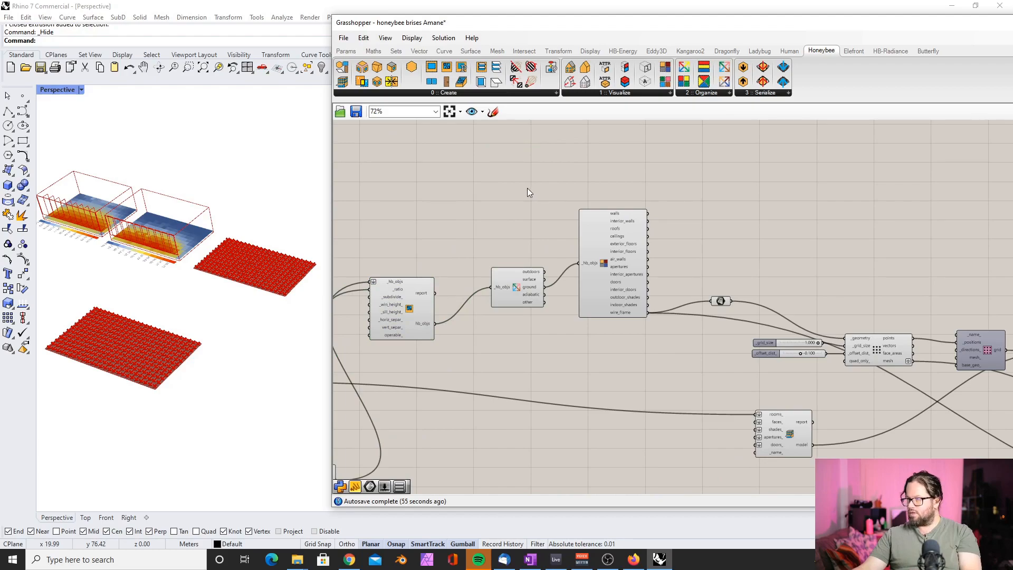
Move HB Faces by BC up, between the aperture ratio component and HB Visualize by Type.
right_drag(340, 264, 389, 248)
drag(553, 272, 546, 210)
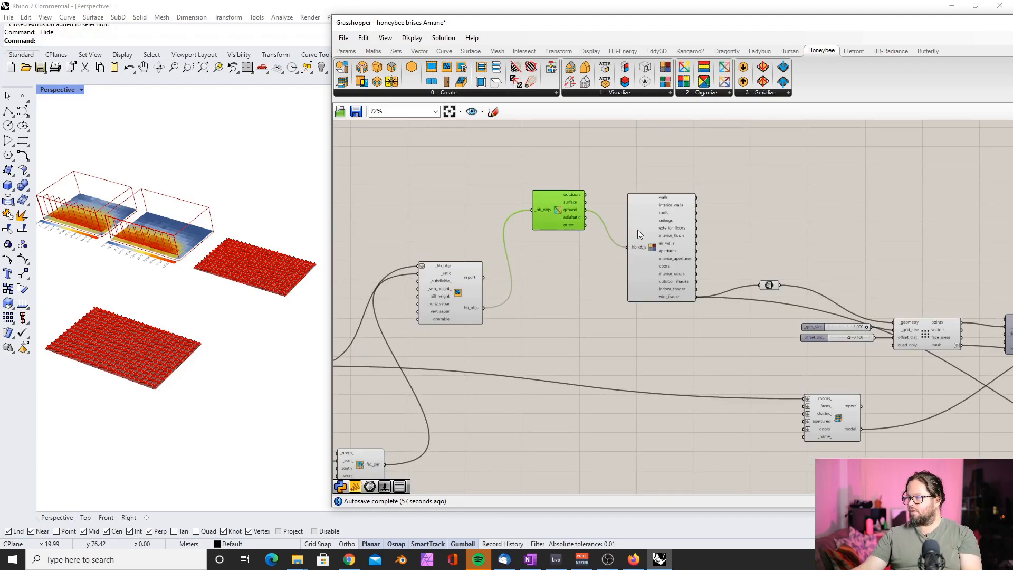
Move HB Visualize by Type up level with HB Faces by BC and nudge the aperture ratio component.
drag(634, 229, 625, 192)
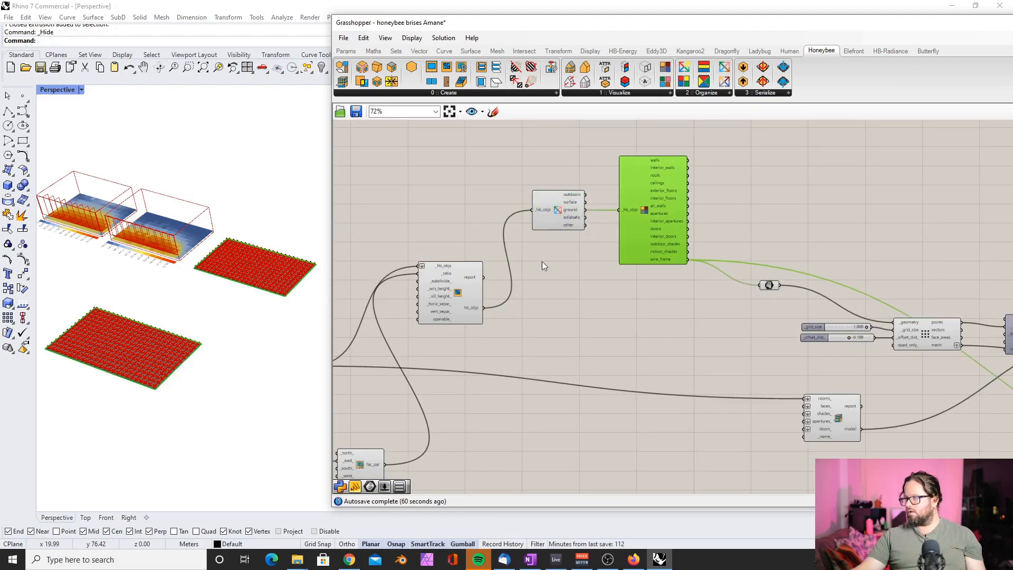
drag(440, 308, 447, 302)
Duplicate HB Visualize by Type below the original and connect the aperture ratio component's hb_objs output to the copy.
click(659, 217)
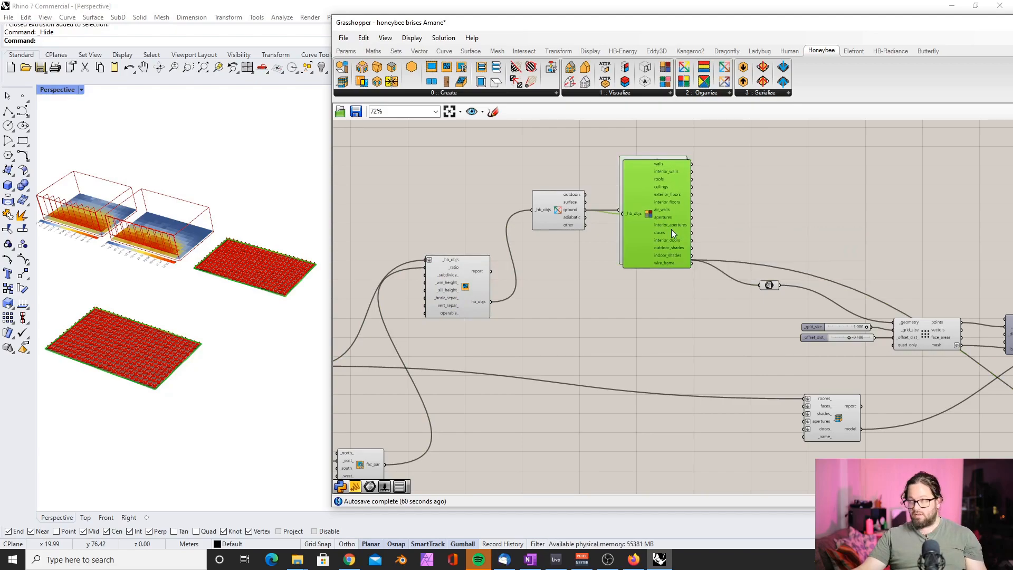
alt+drag(671, 229, 629, 311)
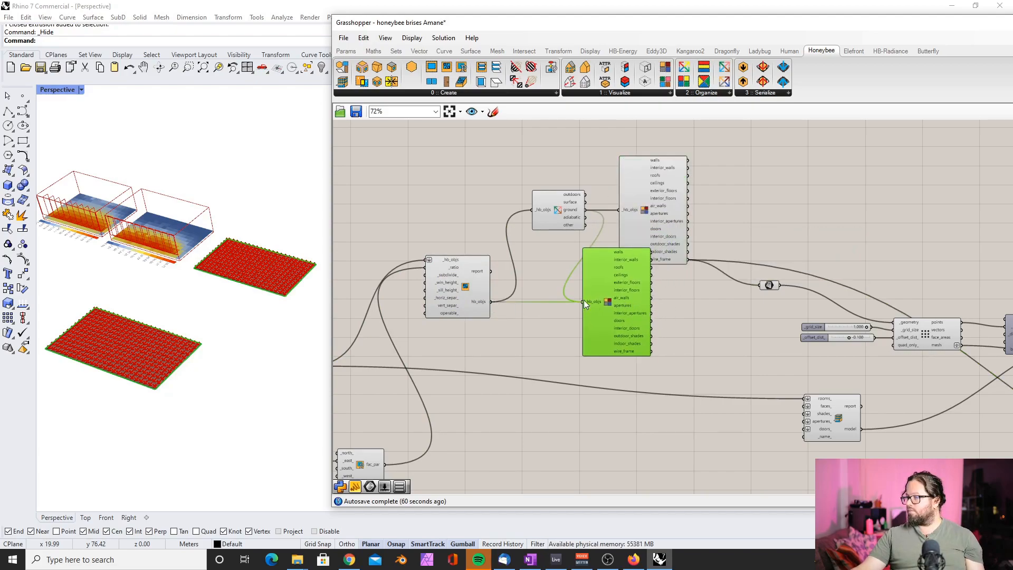
scroll(587, 299, down, 3)
Turn off the preview of the copied HB Visualize by Type component.
scroll(435, 261, up, 4)
right_click(471, 252)
click(455, 226)
right_click(455, 225)
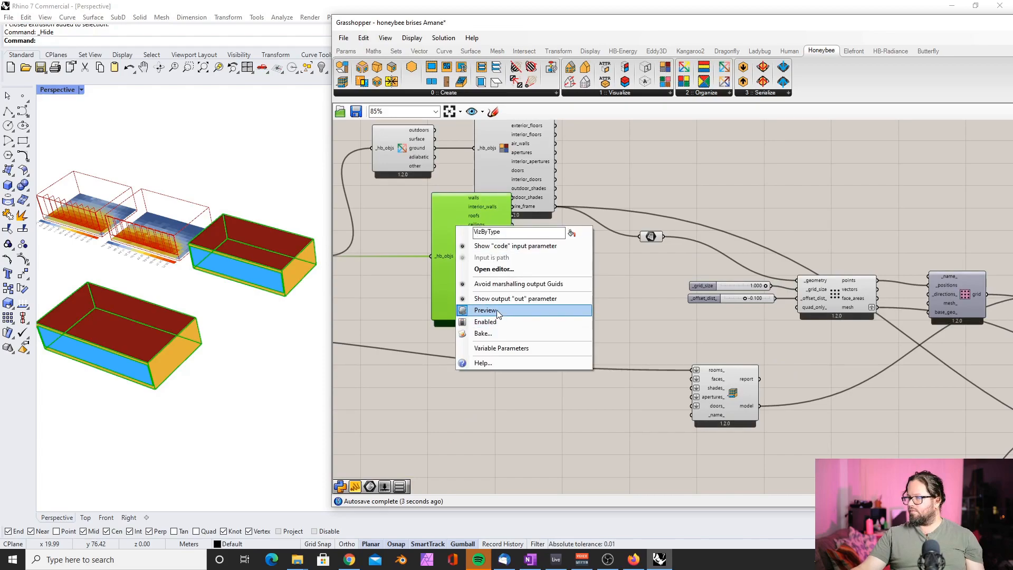
click(496, 310)
Turn off the preview of the original HB Visualize by Type component fed by the ground faces.
scroll(480, 256, down, 2)
scroll(511, 166, up, 2)
click(508, 168)
right_click(508, 169)
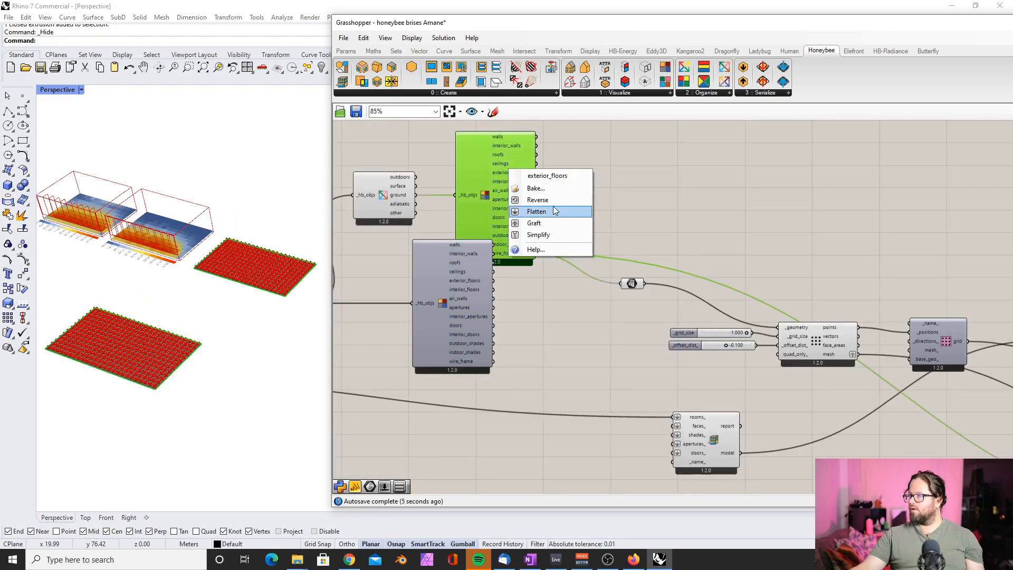
click(611, 218)
click(483, 168)
right_click(483, 168)
click(517, 254)
Turn off the preview of the HB Faces by BC component.
scroll(562, 225, down, 2)
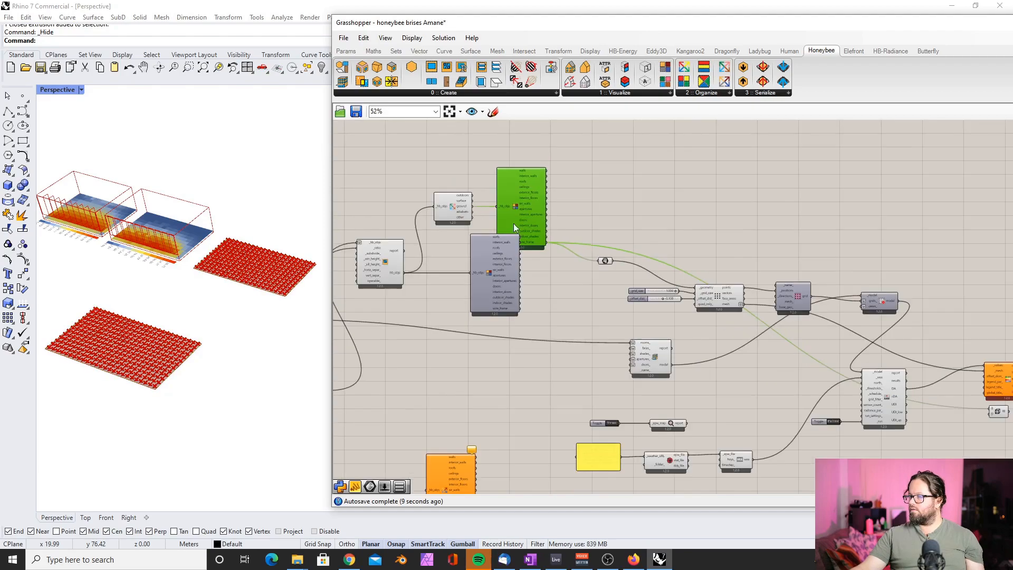
scroll(434, 206, up, 3)
click(469, 191)
right_click(472, 191)
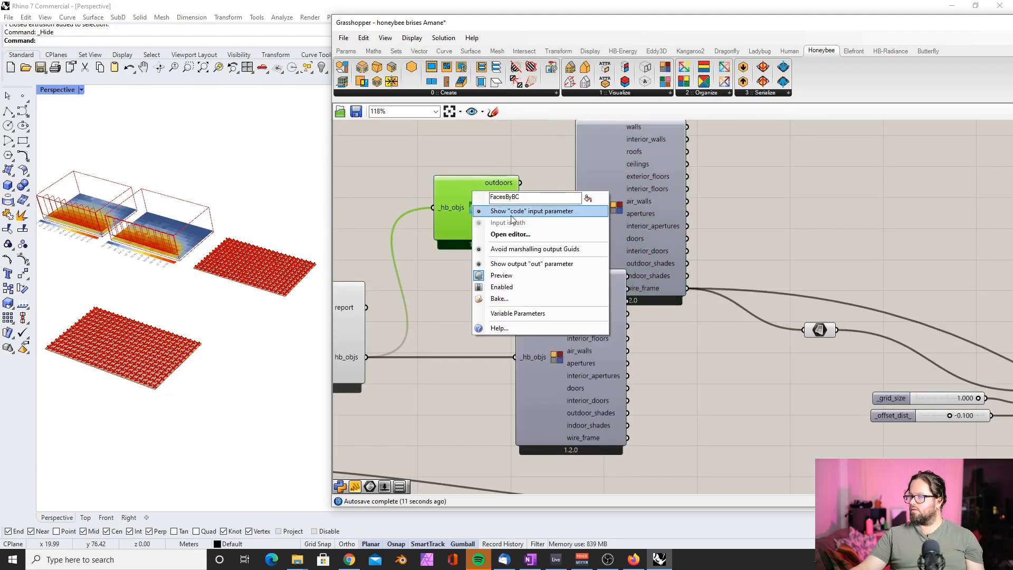
click(499, 276)
Replace the brep wireframe component's input with the wire_frame output of the copied HB Visualize by Type.
scroll(483, 223, down, 3)
scroll(410, 251, up, 2)
click(413, 261)
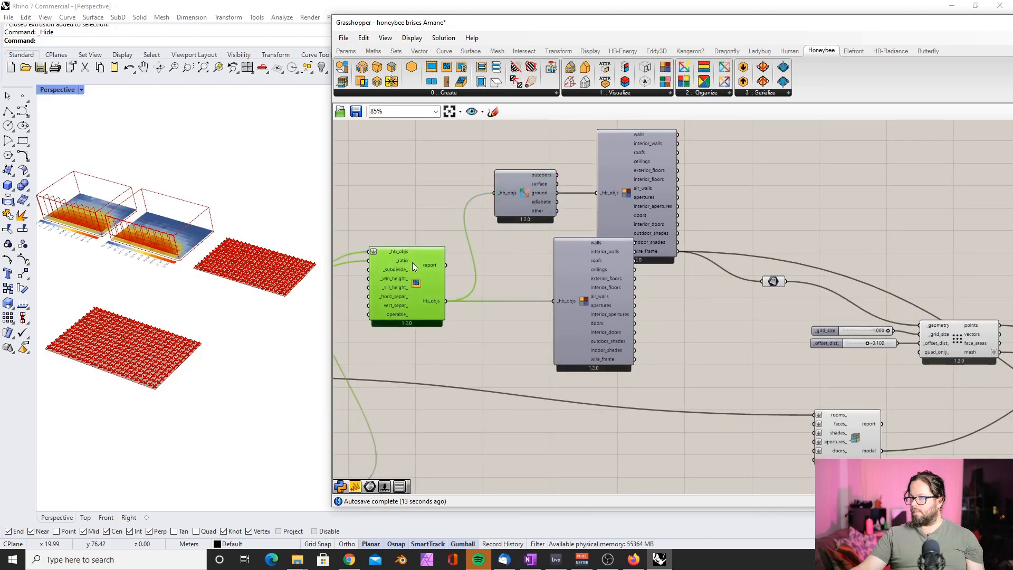
scroll(378, 223, down, 5)
scroll(539, 290, up, 4)
scroll(404, 261, down, 3)
scroll(536, 308, up, 2)
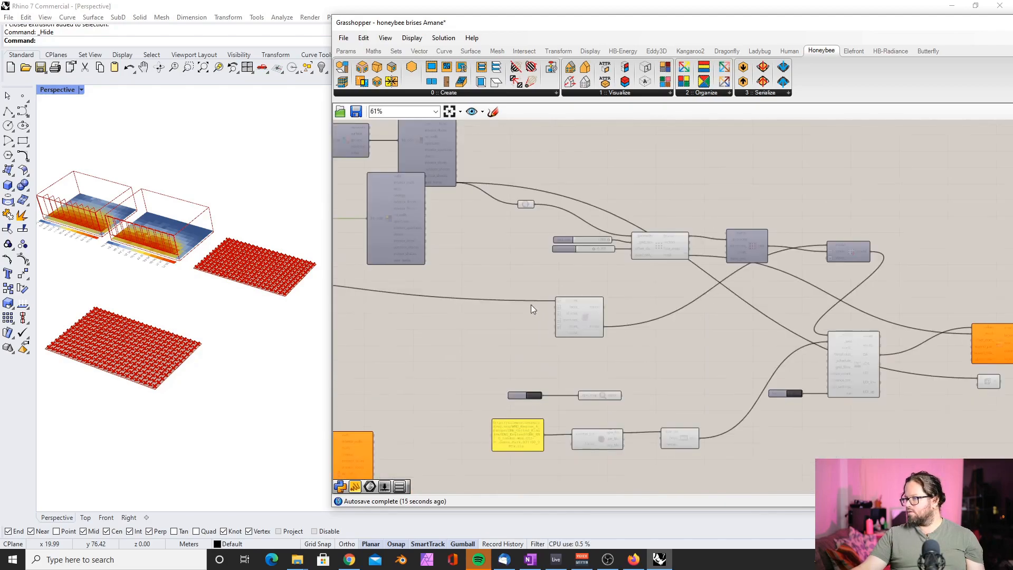
scroll(442, 266, down, 1)
drag(426, 261, 897, 363)
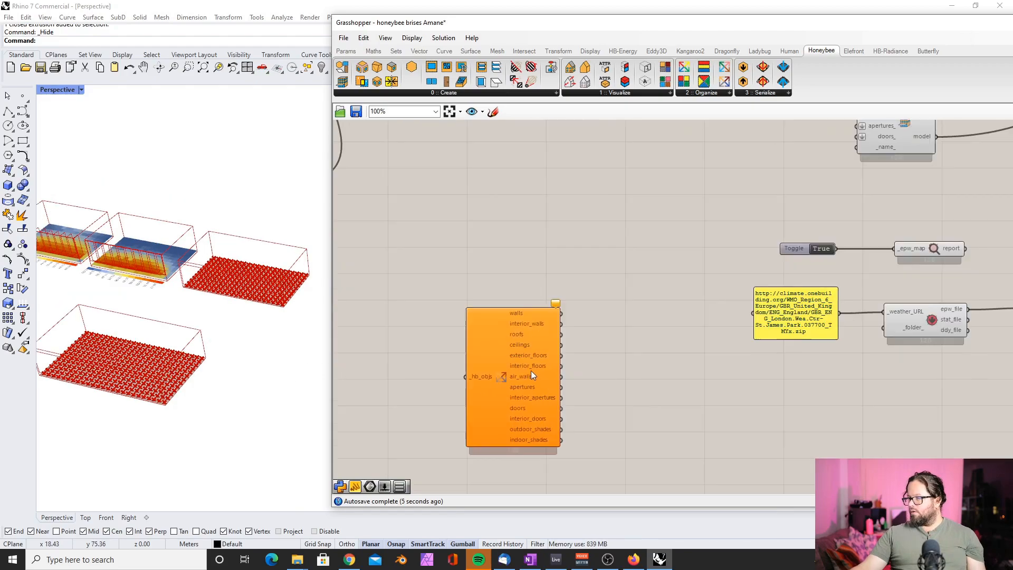
Delete the unconnected orange component that sorts Honeybee faces by type below the definition.
click(522, 367)
key(Delete)
scroll(511, 366, down, 7)
scroll(823, 319, up, 3)
scroll(738, 322, down, 3)
click(881, 289)
scroll(848, 253, up, 5)
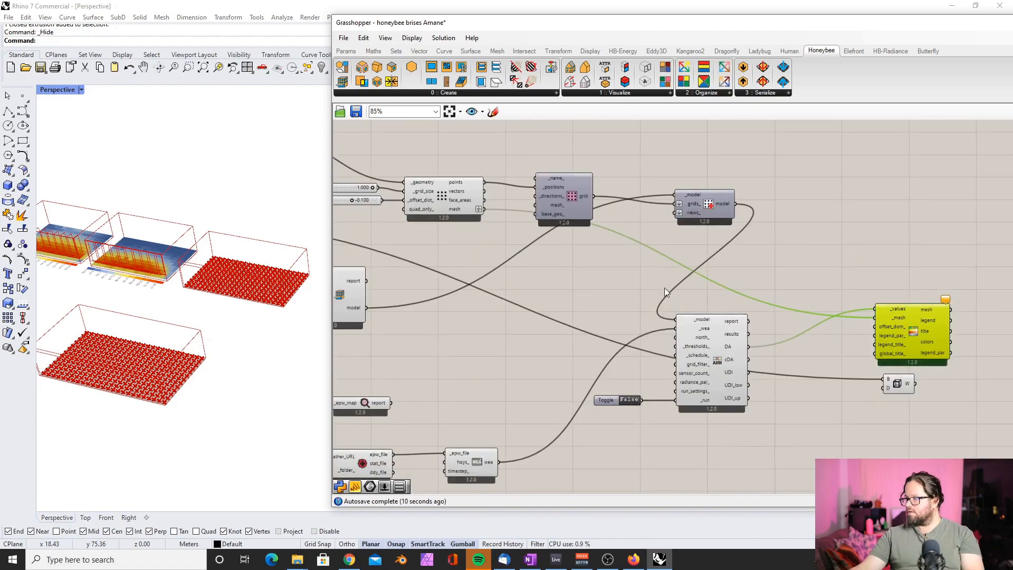
click(608, 399)
click(726, 377)
scroll(794, 331, down, 4)
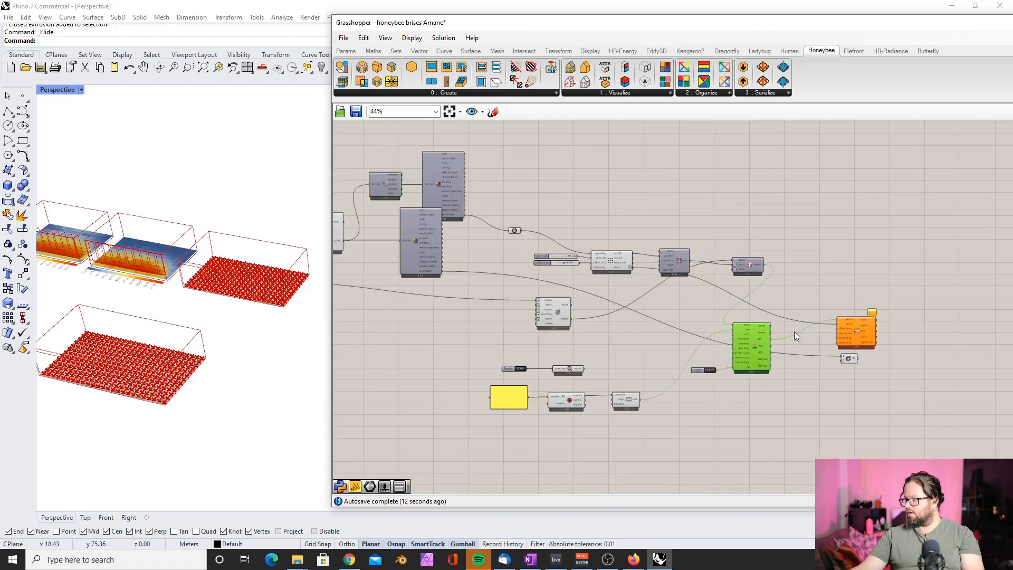
Move the aperture ratio component down beside the facade parameters component.
scroll(407, 264, up, 4)
scroll(631, 293, down, 3)
right_drag(493, 299, 615, 276)
scroll(548, 249, up, 1)
click(546, 249)
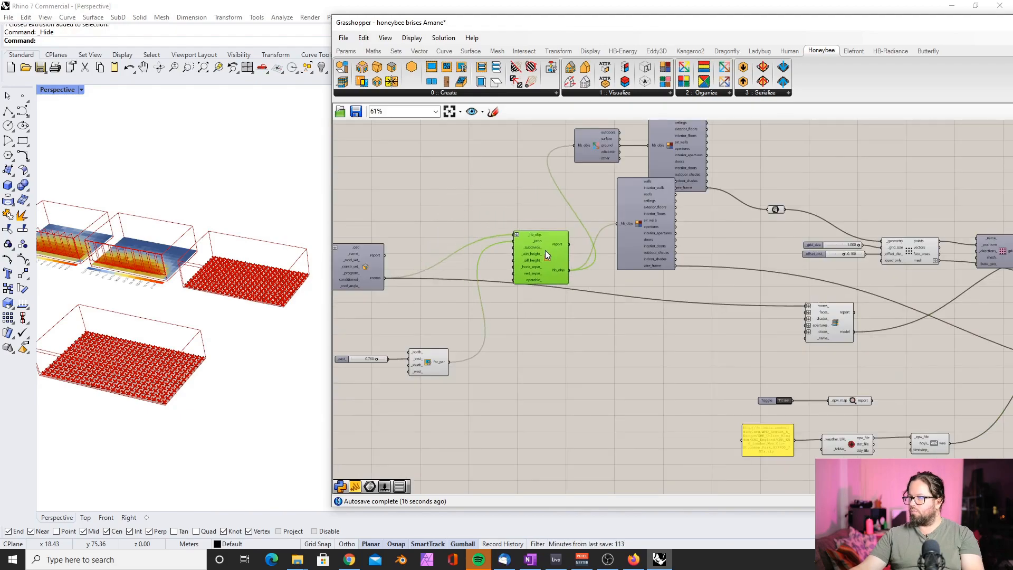
scroll(377, 365, up, 5)
click(482, 359)
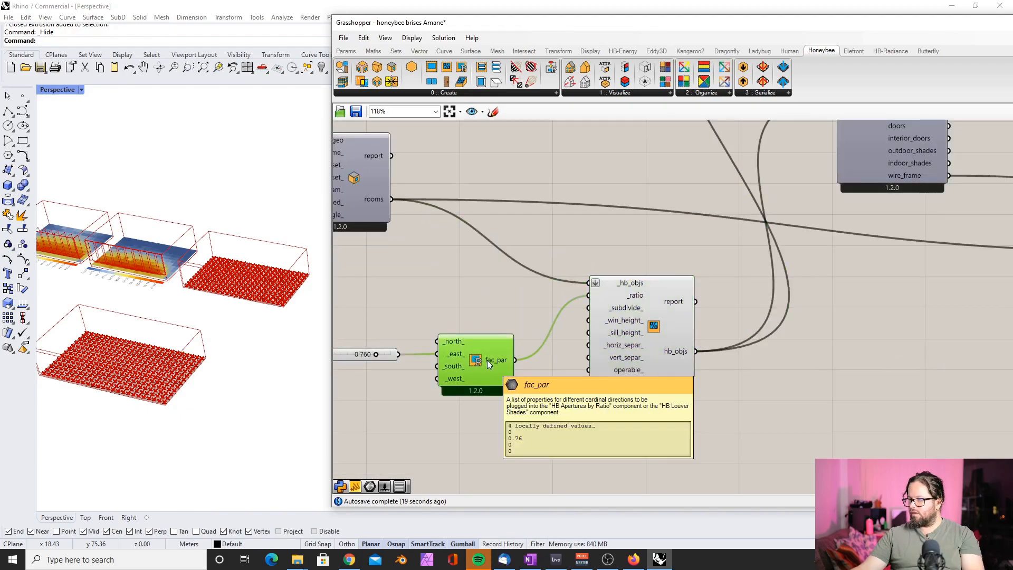
scroll(474, 344, down, 1)
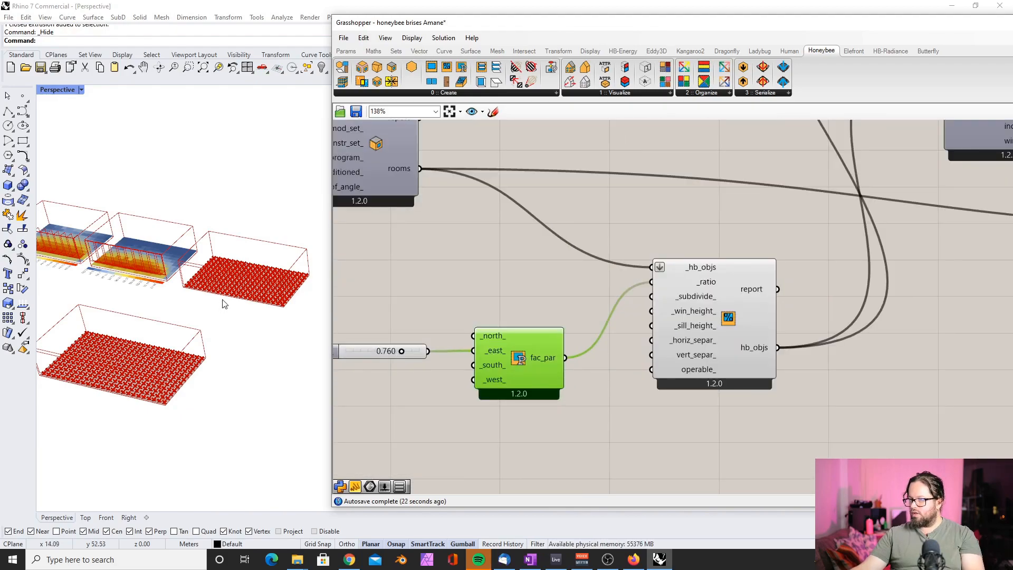
Lower the aperture ratio component slightly and raise the facade parameters component so its output lines up with the _ratio input.
scroll(226, 244, up, 5)
scroll(266, 272, down, 4)
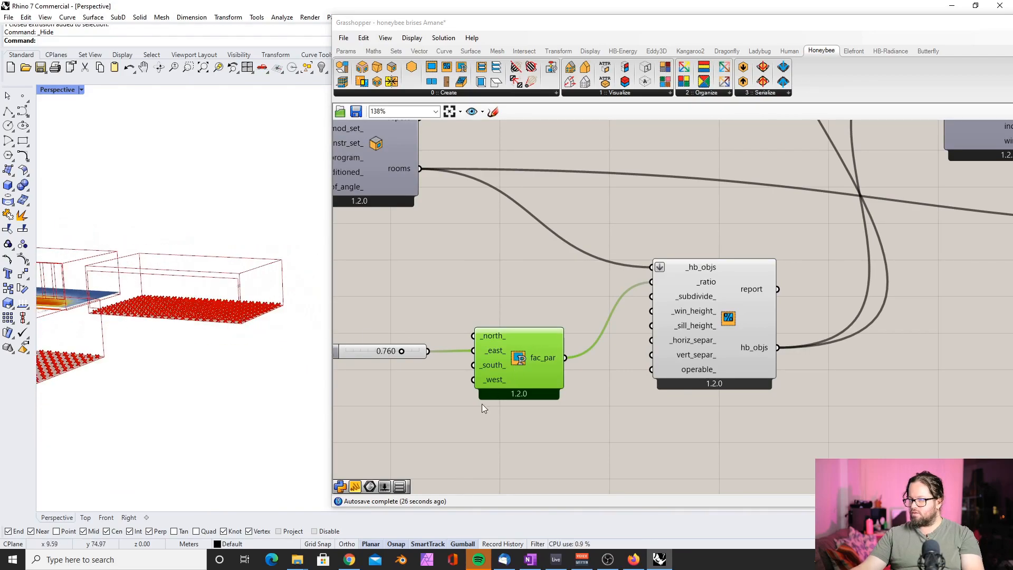
drag(687, 322, 693, 359)
drag(513, 369, 520, 330)
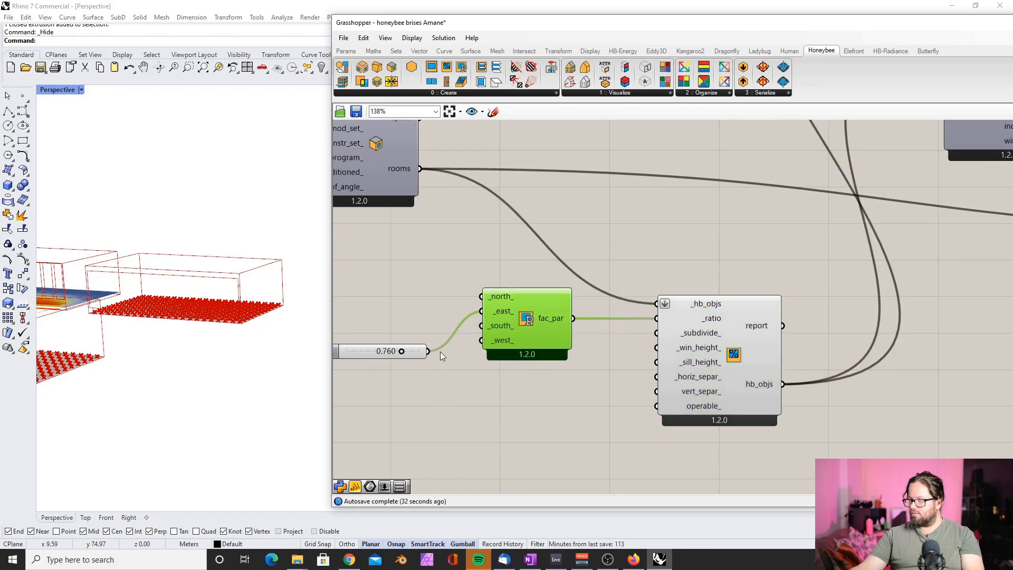
Connect the 0.760 ratio slider to the _south_ input as well and check the apertures on the rooms in Rhino.
drag(428, 350, 484, 328)
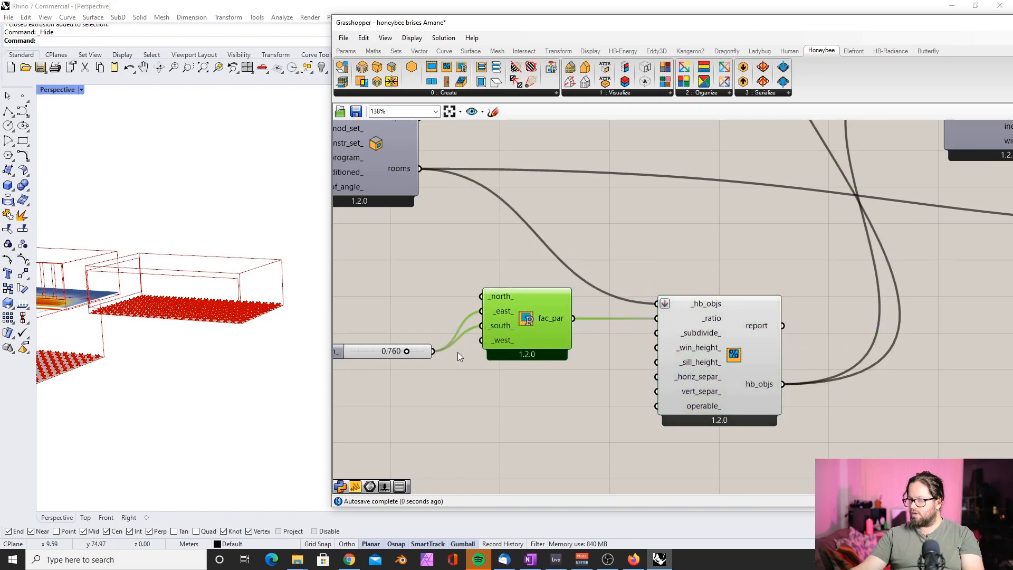
right_drag(153, 288, 237, 285)
scroll(165, 289, down, 5)
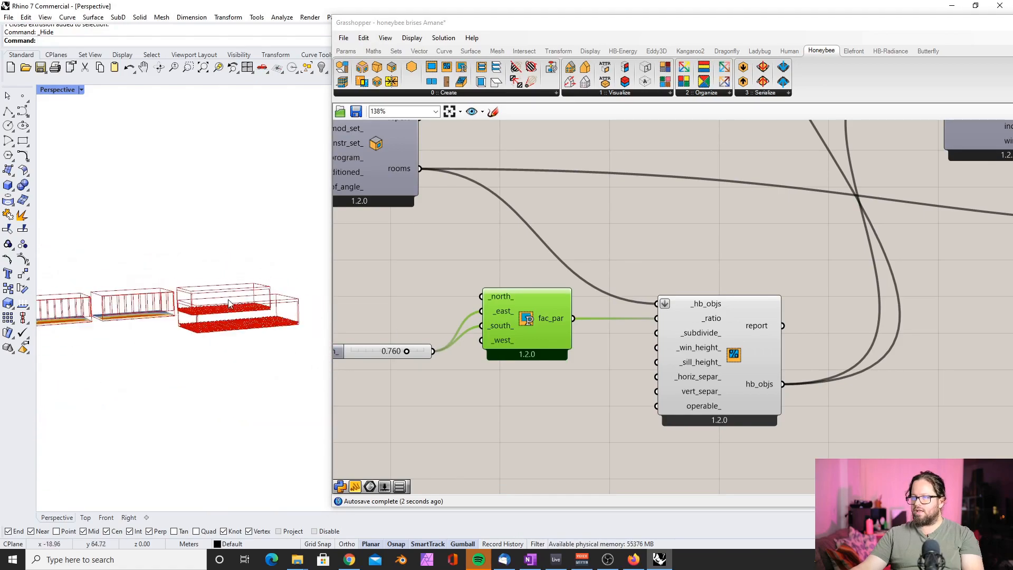
scroll(163, 289, up, 3)
scroll(159, 325, down, 5)
right_drag(201, 333, 199, 267)
Disconnect the ratio slider from the _south_ input of the facade parameters component.
right_click(494, 326)
mouse_move(548, 345)
click(644, 344)
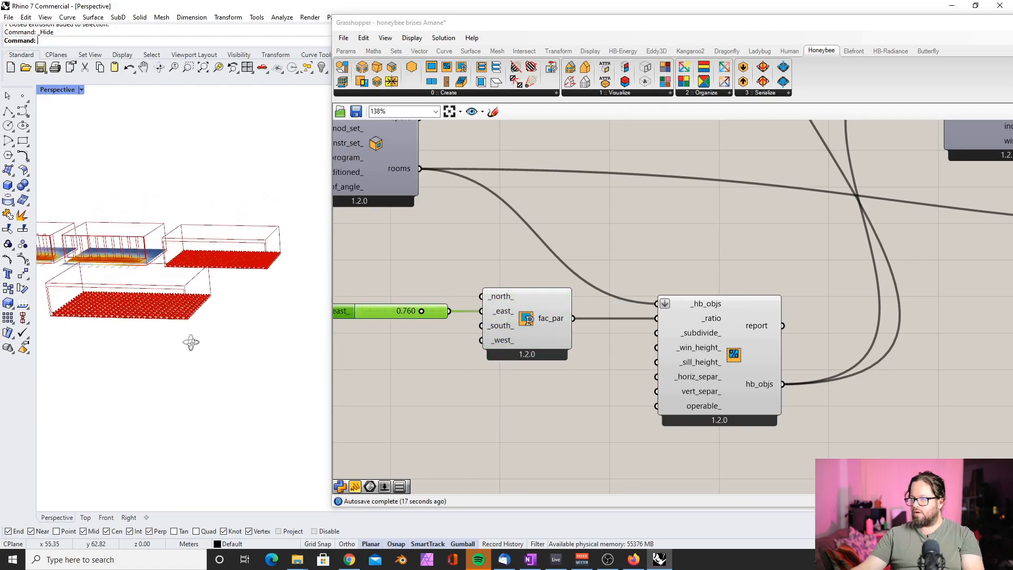
Place the copied HB Visualize by Type directly below the original so the two no longer overlap.
scroll(620, 375, down, 5)
scroll(620, 375, up, 2)
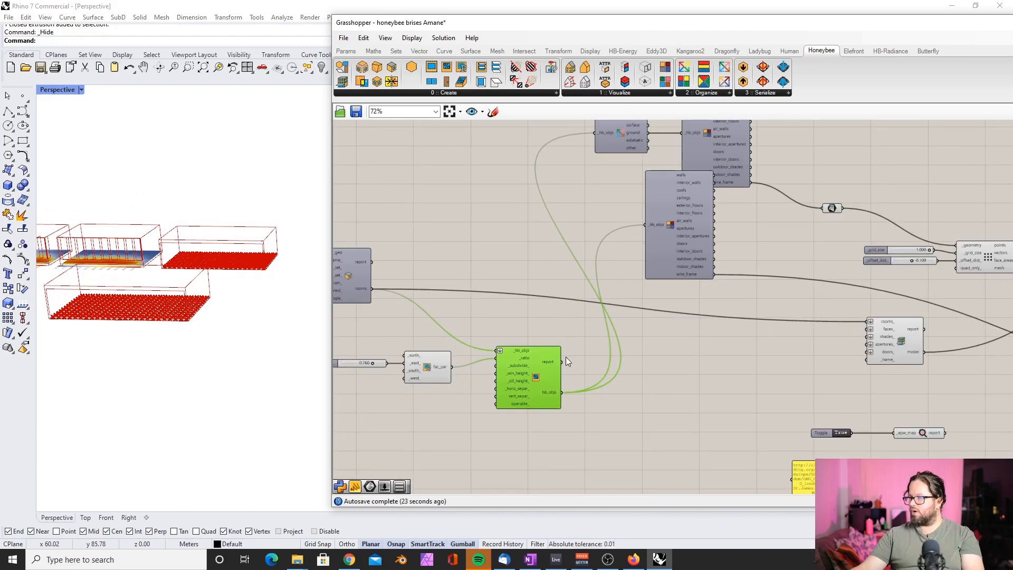
scroll(565, 357, down, 2)
scroll(447, 299, up, 2)
mouse_move(406, 310)
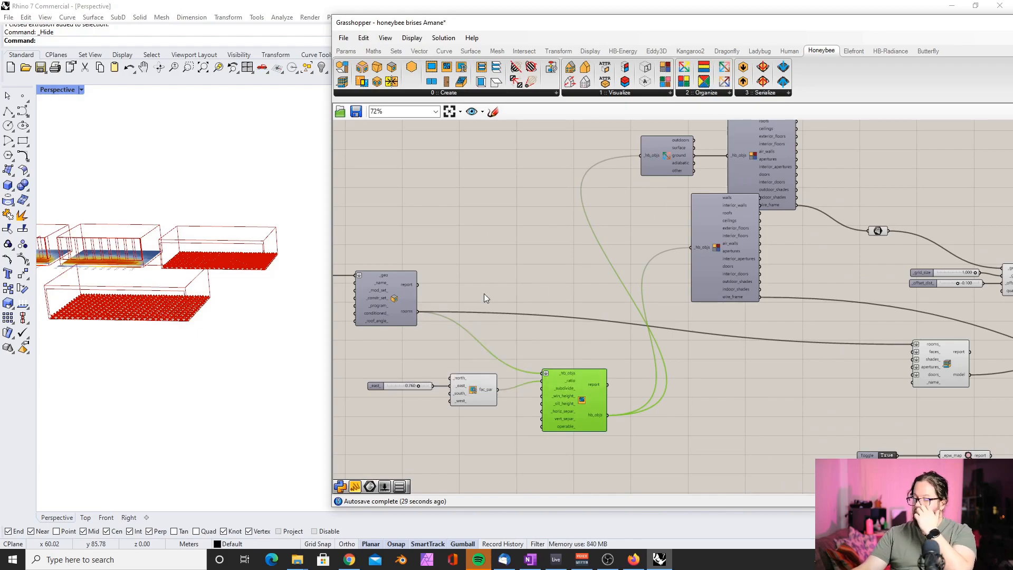
scroll(570, 271, down, 2)
scroll(599, 258, up, 2)
drag(621, 242, 654, 261)
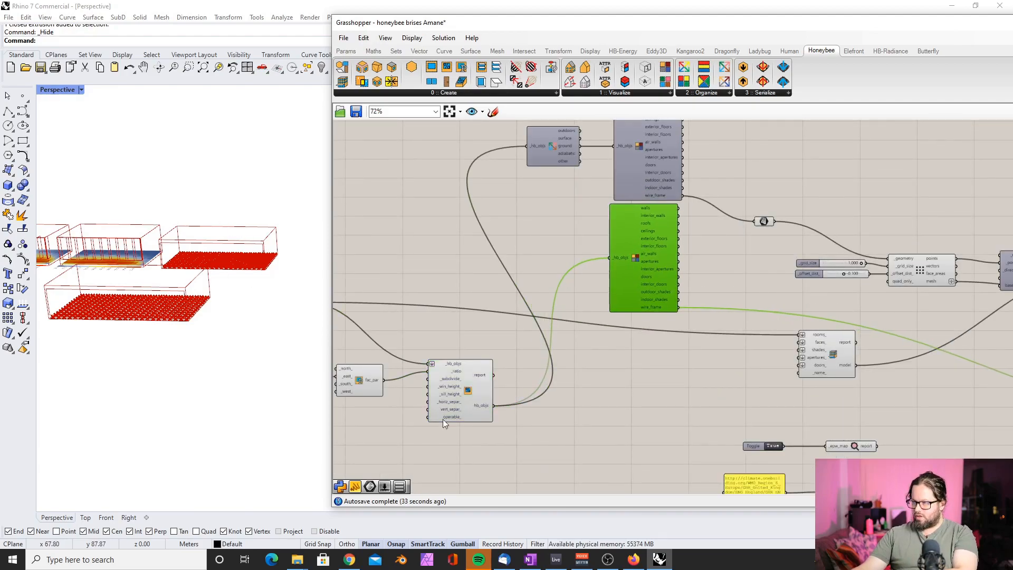
scroll(467, 343, down, 2)
scroll(462, 348, up, 2)
click(455, 349)
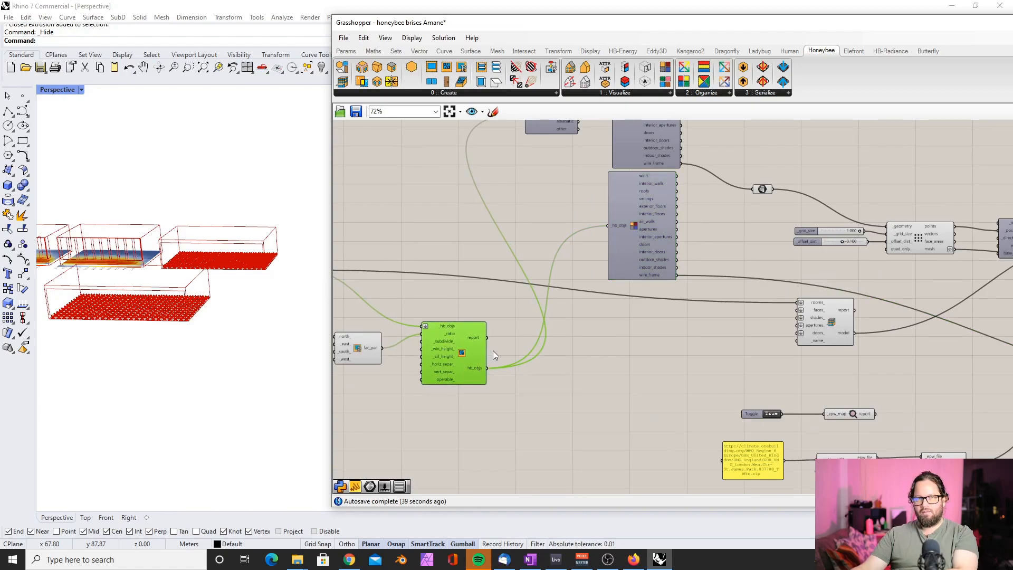
Set the annual daylight component's run toggle to True and inspect the daylight heatmaps on both room floors.
scroll(623, 387, down, 3)
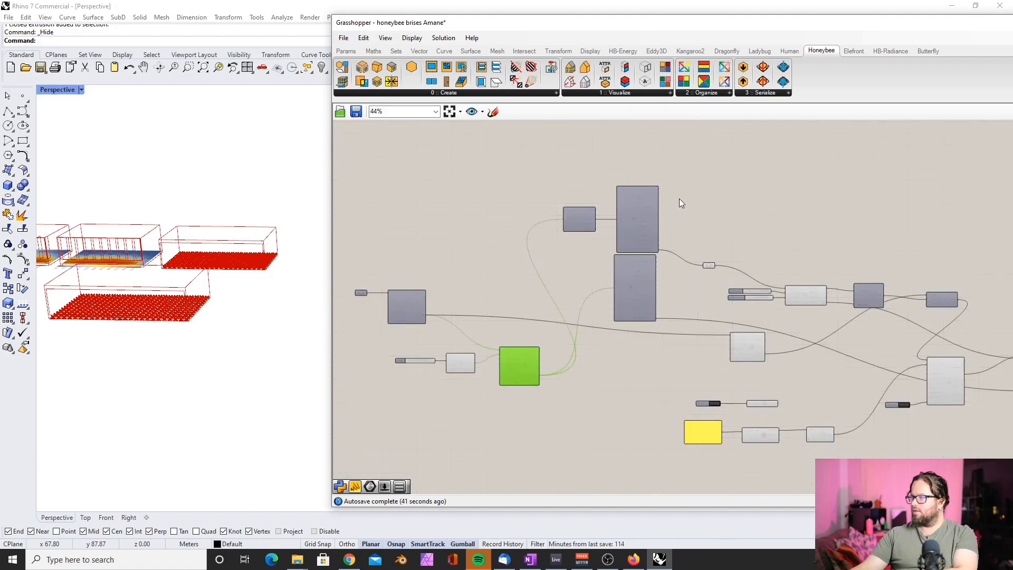
scroll(696, 335, up, 3)
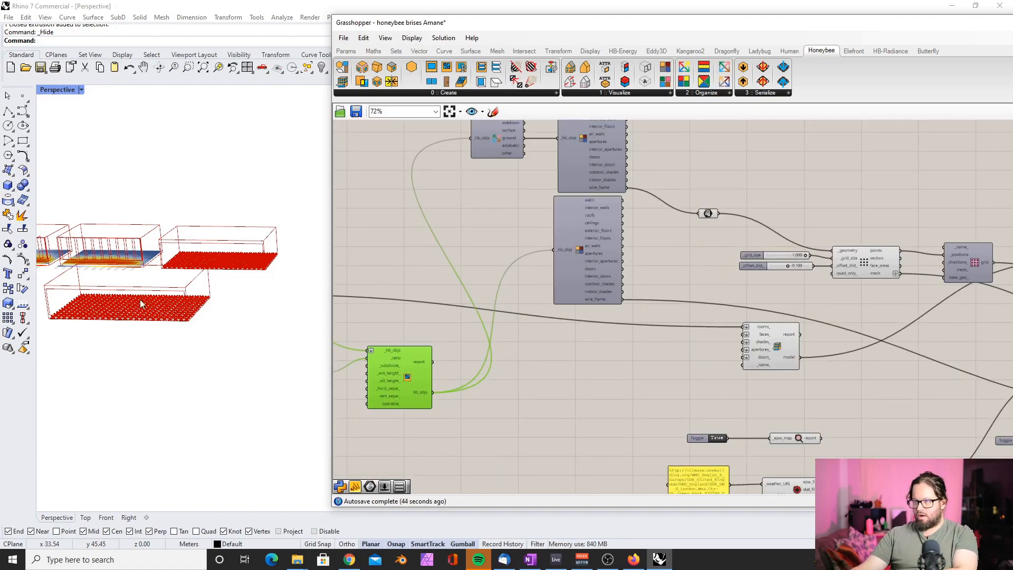
click(593, 401)
scroll(513, 296, down, 6)
scroll(732, 328, up, 6)
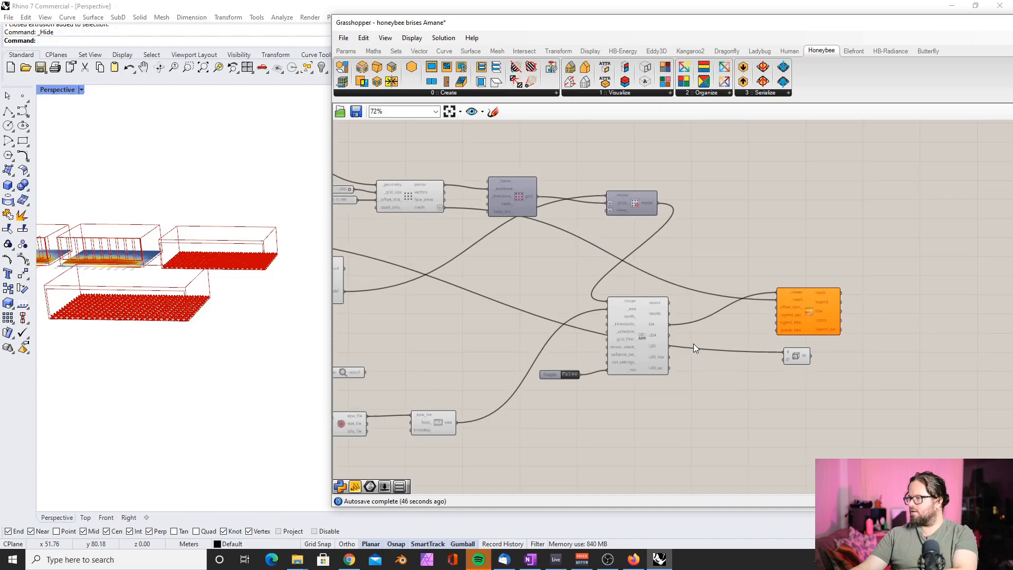
scroll(529, 400, up, 3)
click(595, 358)
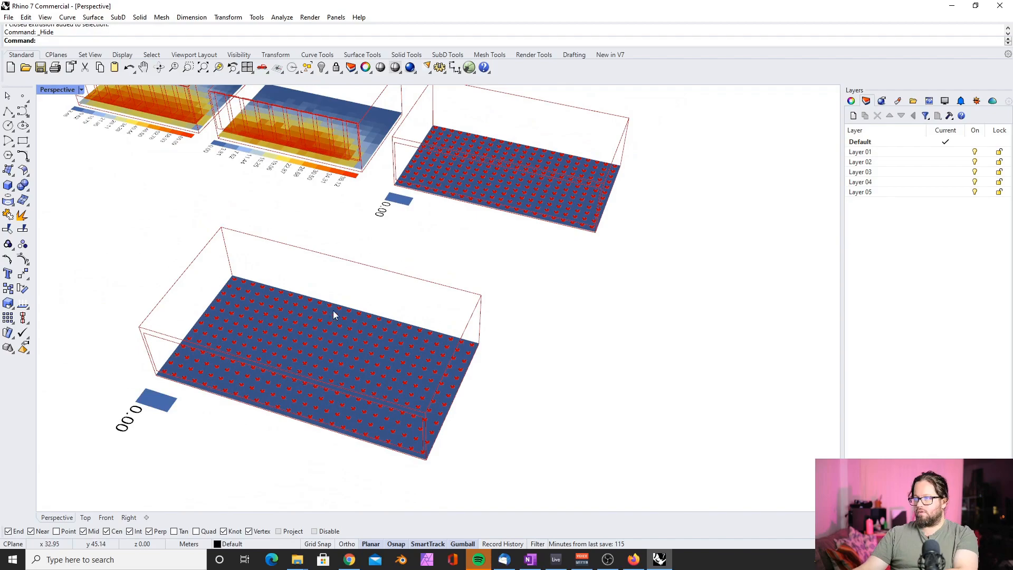
scroll(389, 229, down, 5)
right_drag(389, 228, 381, 253)
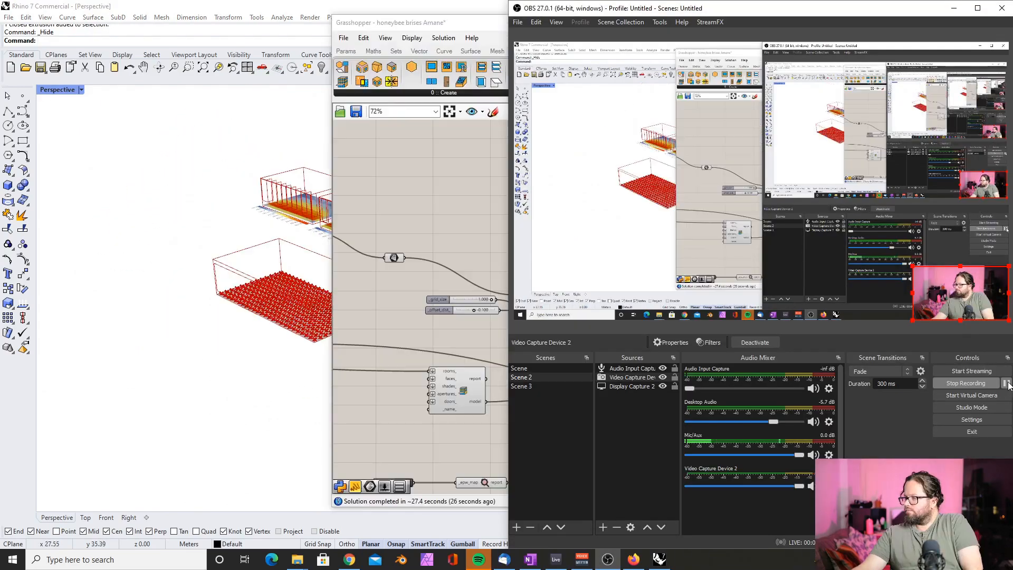
click(381, 407)
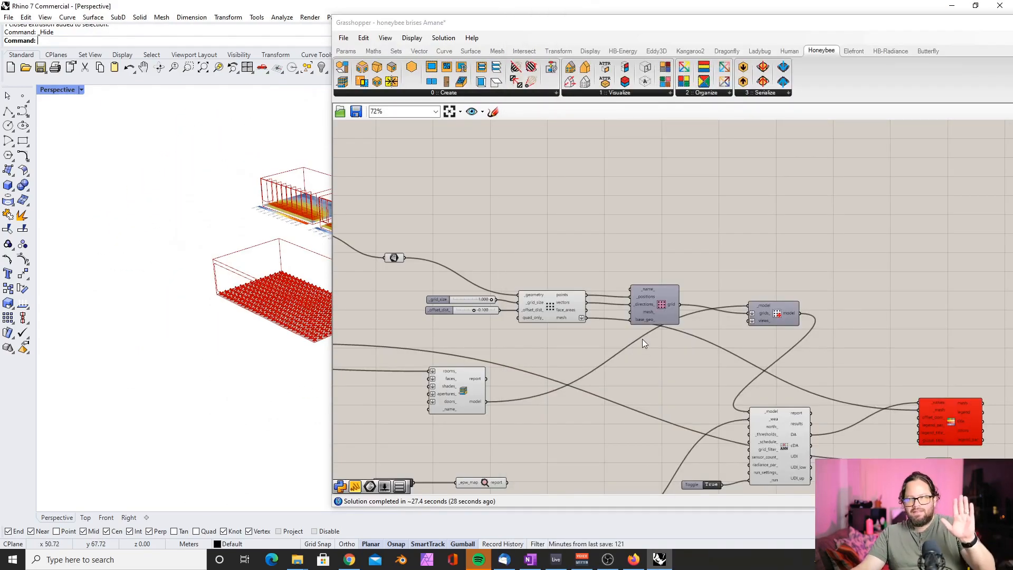
Move the Grasshopper window aside to uncover the rooms and open the options of the geometry parameter feeding the room component.
scroll(616, 241, down, 3)
scroll(395, 271, up, 6)
click(422, 239)
mouse_move(422, 241)
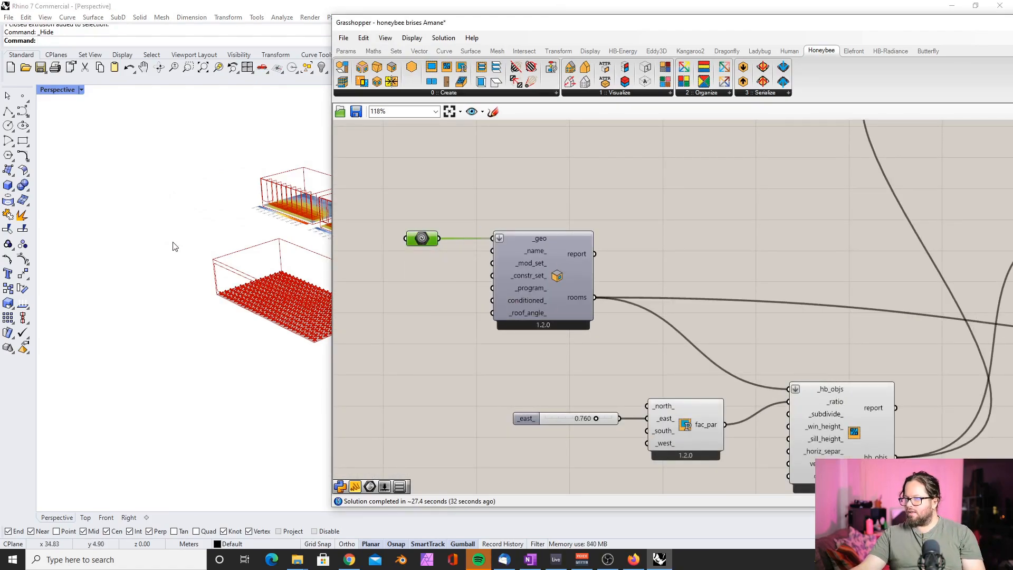
scroll(182, 245, down, 4)
scroll(195, 289, up, 2)
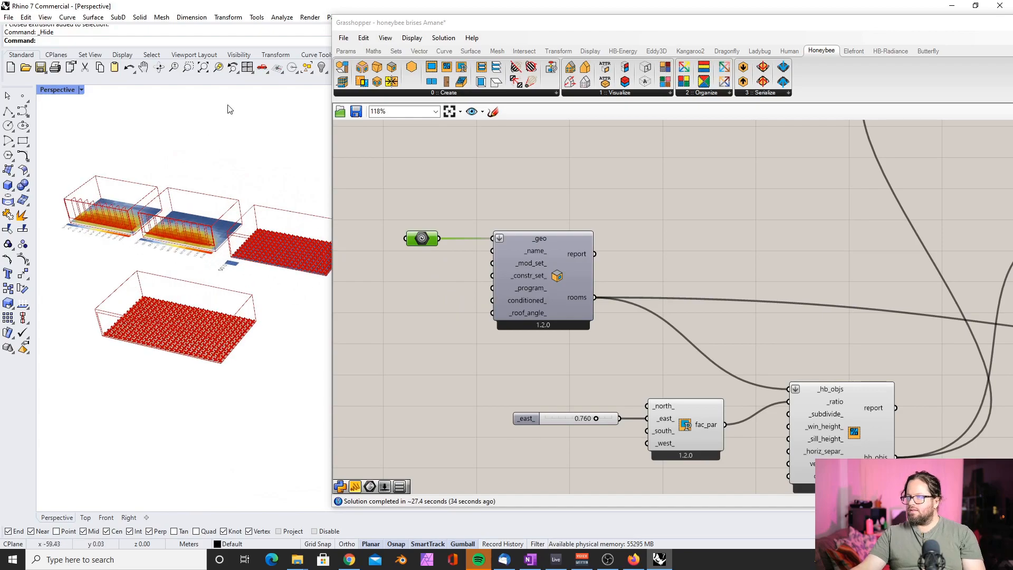
drag(511, 26, 625, 24)
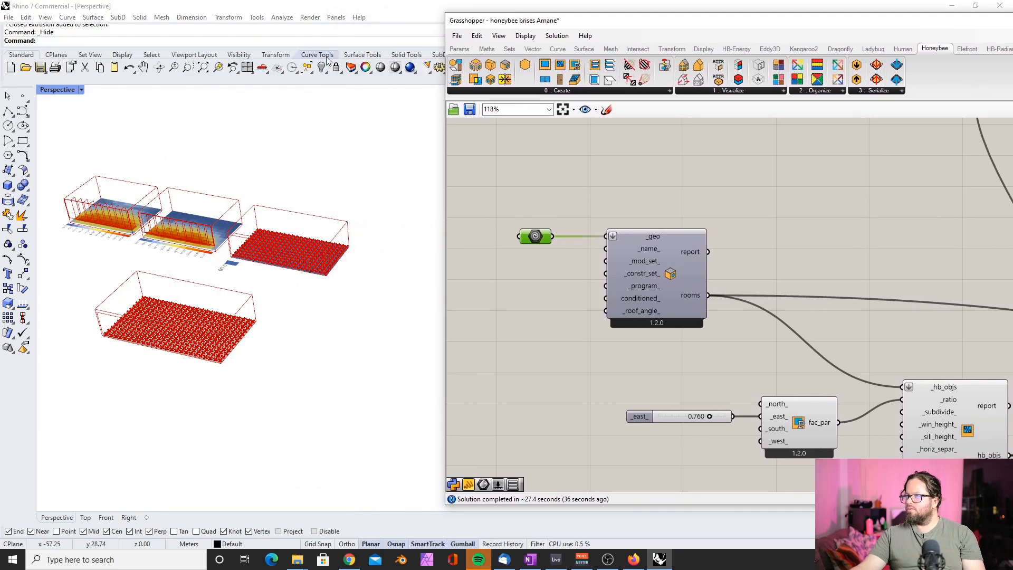
right_click(537, 236)
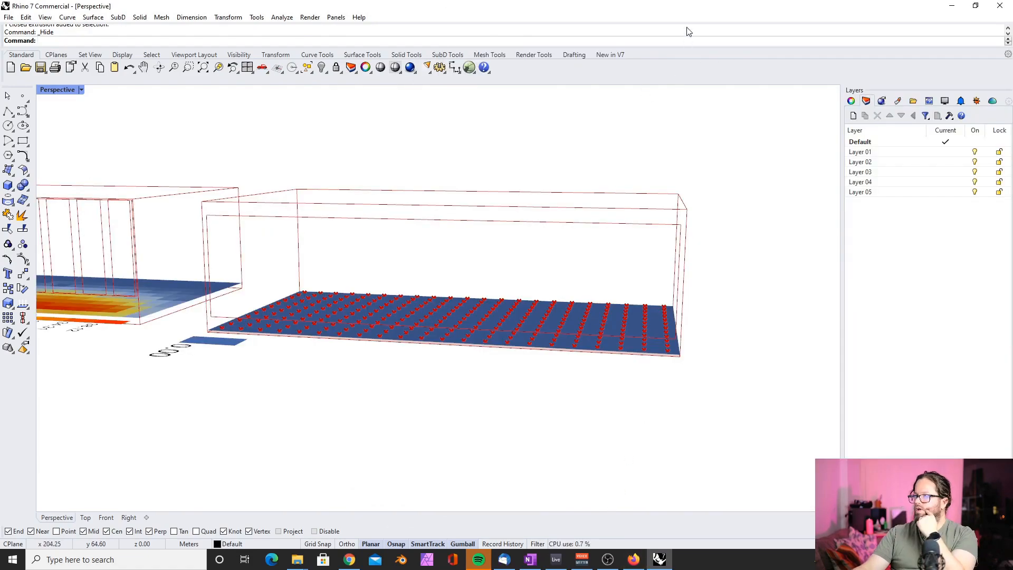
Restore the Grasshopper window beside the Rhino viewport and bring the whole definition into view.
double_click(687, 16)
click(671, 151)
scroll(559, 244, down, 6)
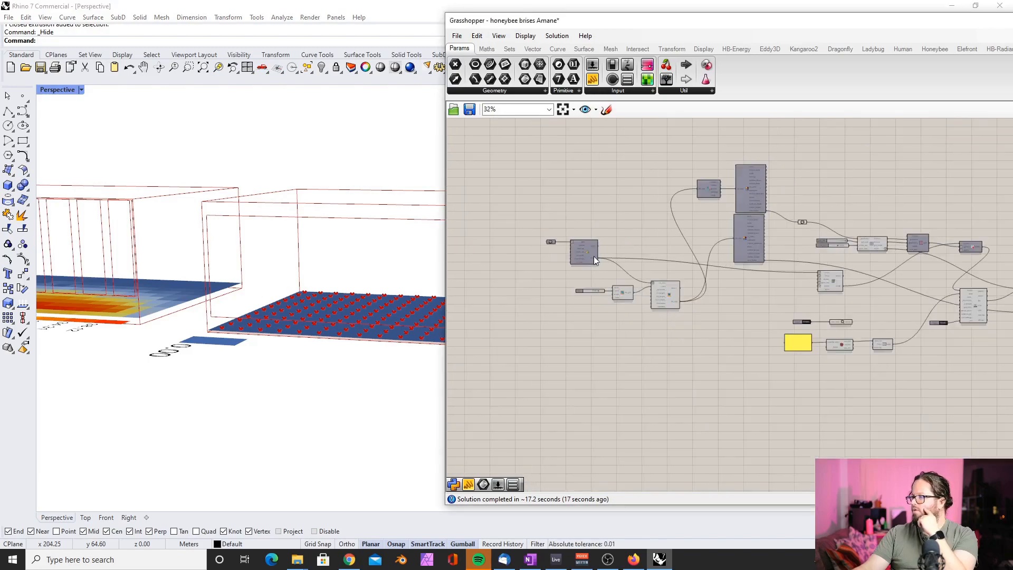
Examine the wiring between the room, apertures and model components alongside the daylight result on the room floor.
scroll(690, 242, down, 5)
scroll(881, 232, up, 9)
scroll(876, 252, down, 3)
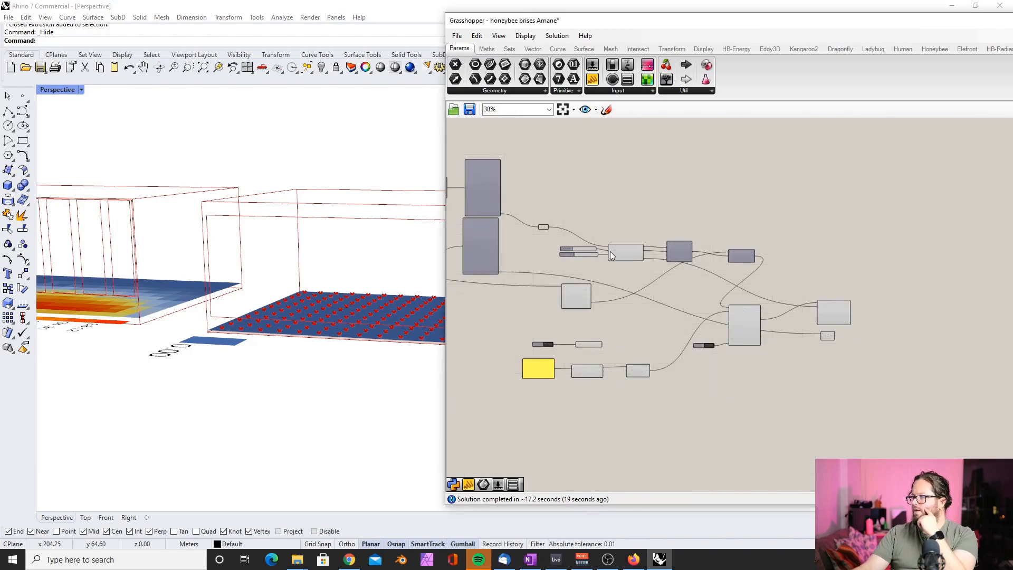
scroll(616, 246, up, 5)
scroll(698, 266, up, 6)
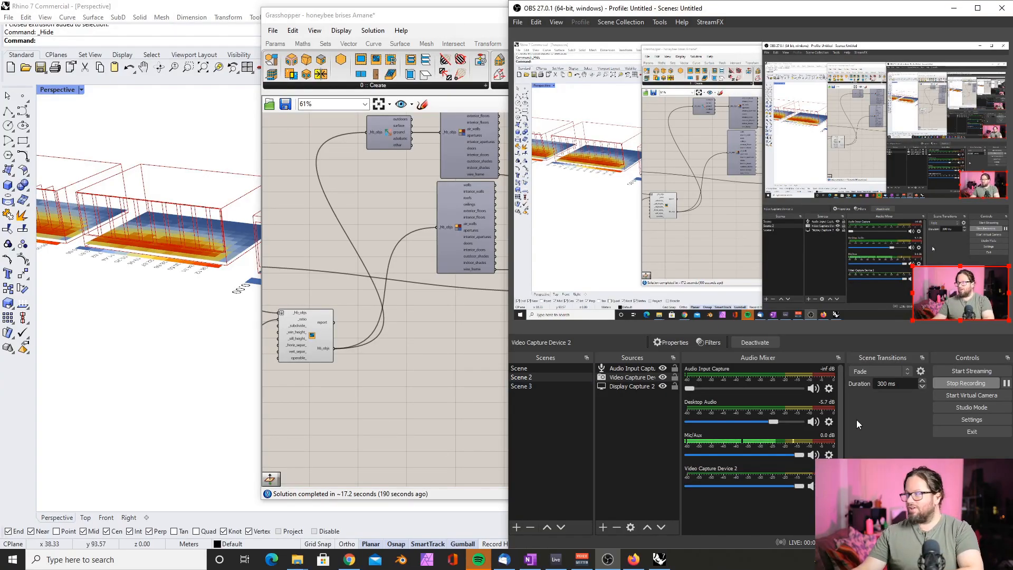
click(444, 330)
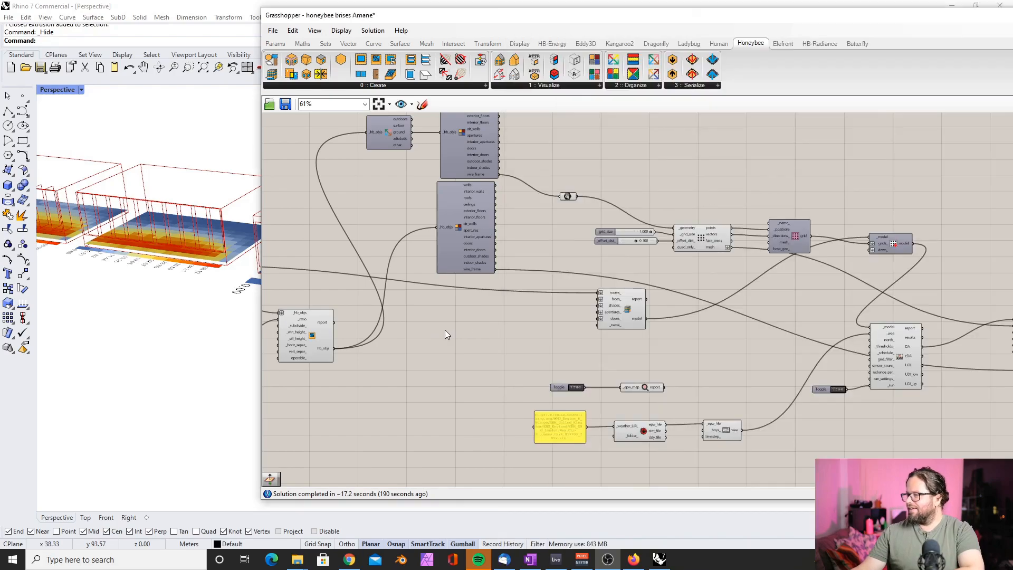
scroll(552, 315, down, 3)
scroll(517, 291, up, 1)
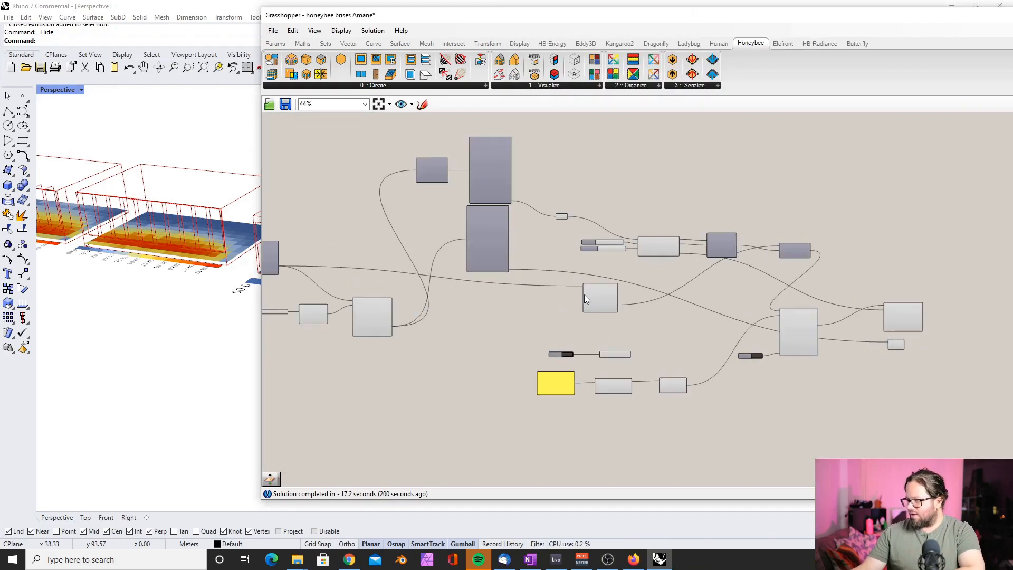
scroll(137, 300, down, 6)
right_drag(197, 297, 208, 312)
scroll(206, 257, up, 5)
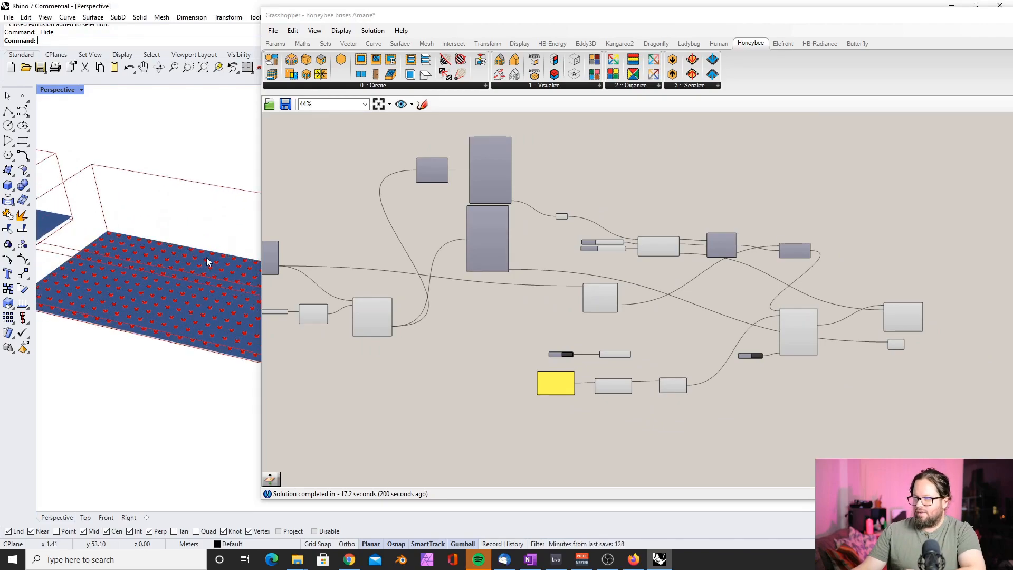
scroll(510, 305, down, 2)
scroll(373, 286, up, 4)
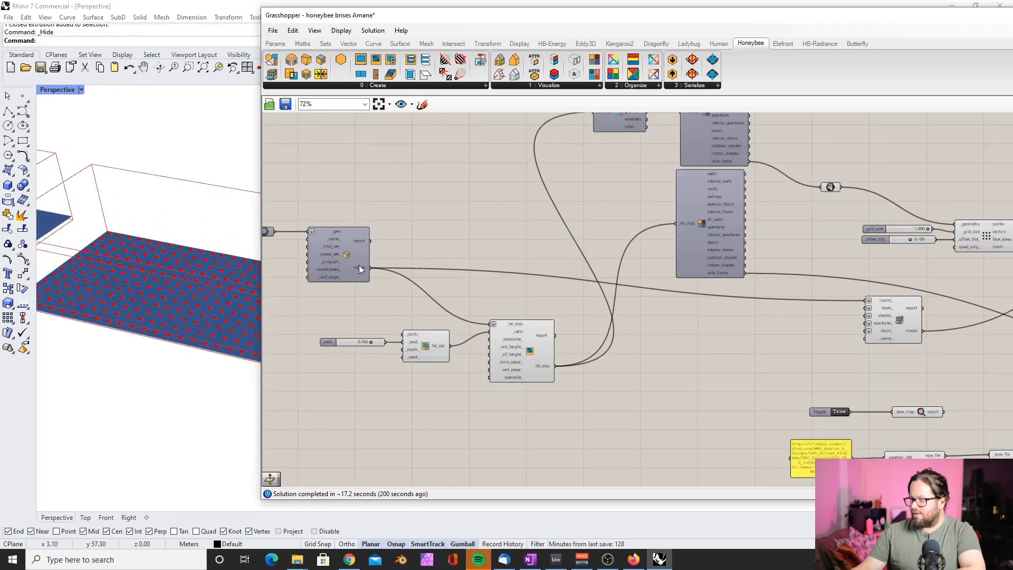
Move the HB Model component closer and feed its rooms input from the apertures component's hb_objs output instead of the room component.
click(360, 267)
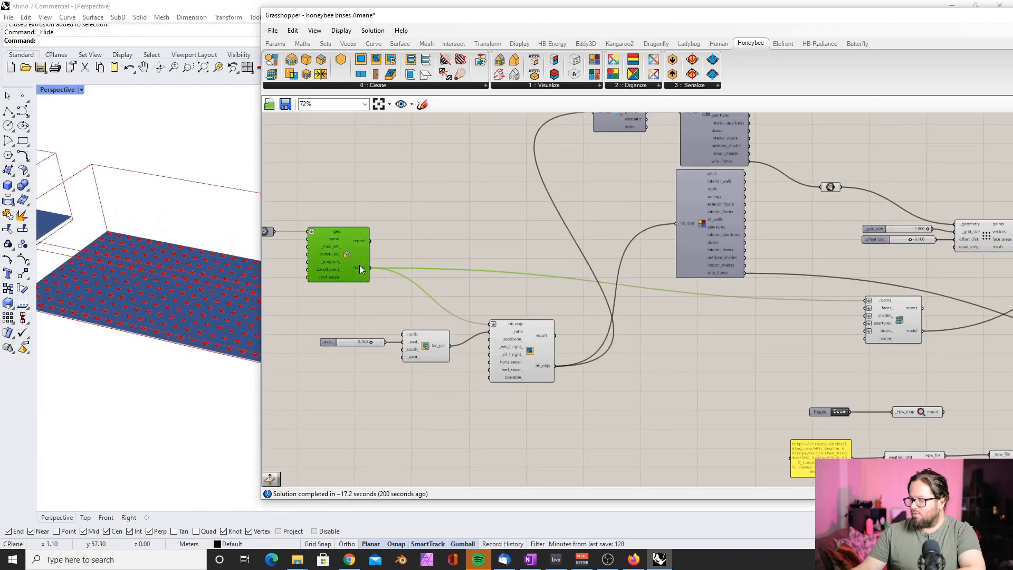
click(901, 314)
drag(901, 311, 859, 336)
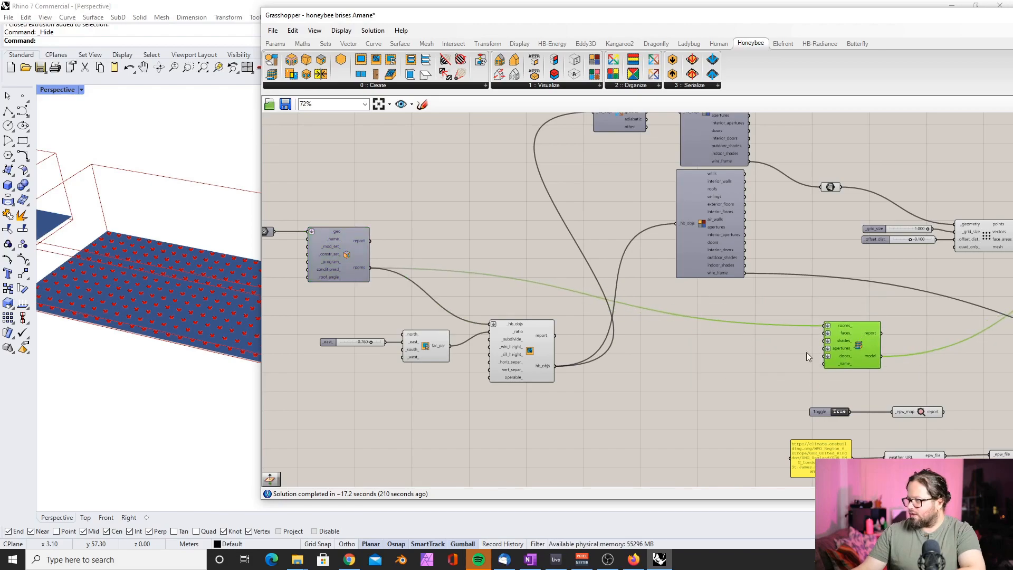
drag(556, 366, 620, 376)
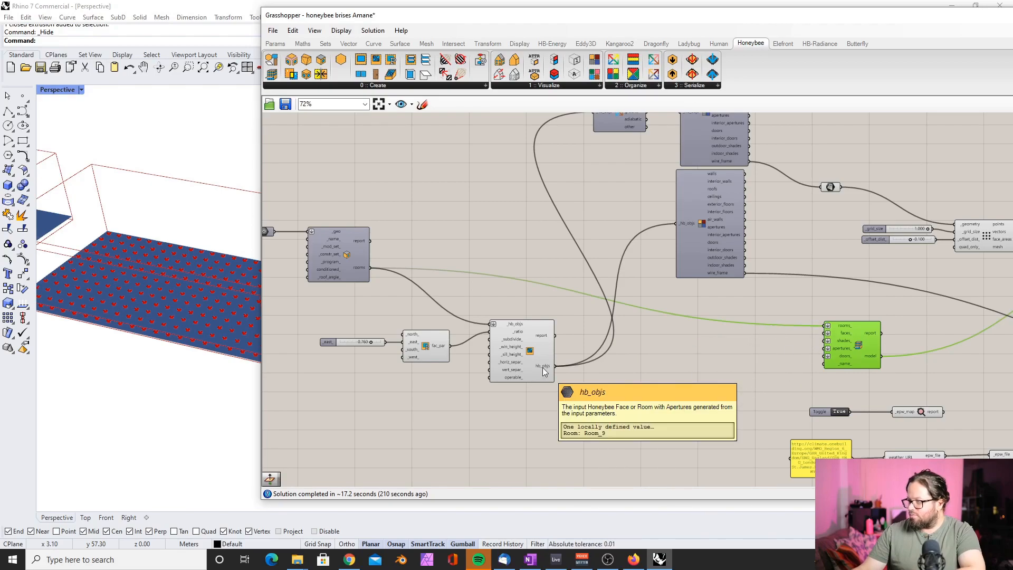
shift+drag(555, 366, 678, 369)
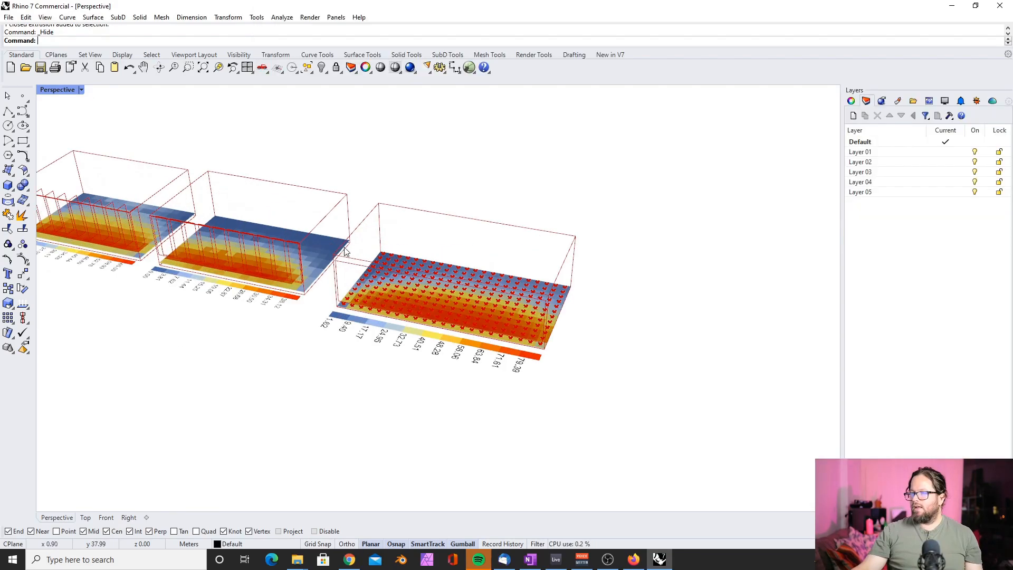
Inspect the daylight heatmaps and their legends on the floors of all three rooms.
right_drag(344, 250, 428, 337)
scroll(448, 338, down, 3)
scroll(501, 337, up, 6)
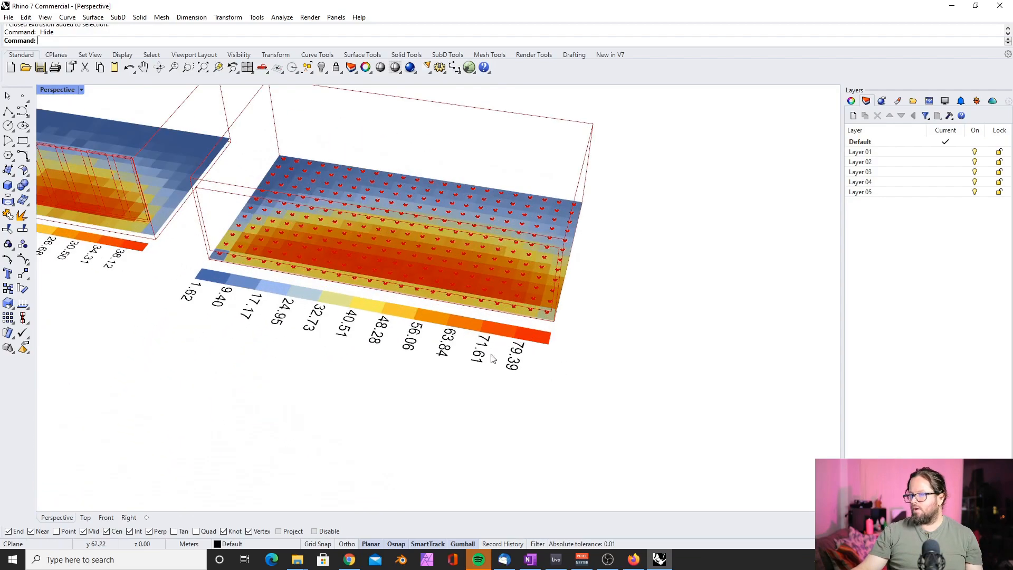
scroll(498, 360, down, 5)
right_drag(423, 358, 466, 376)
scroll(466, 375, down, 7)
scroll(261, 320, up, 8)
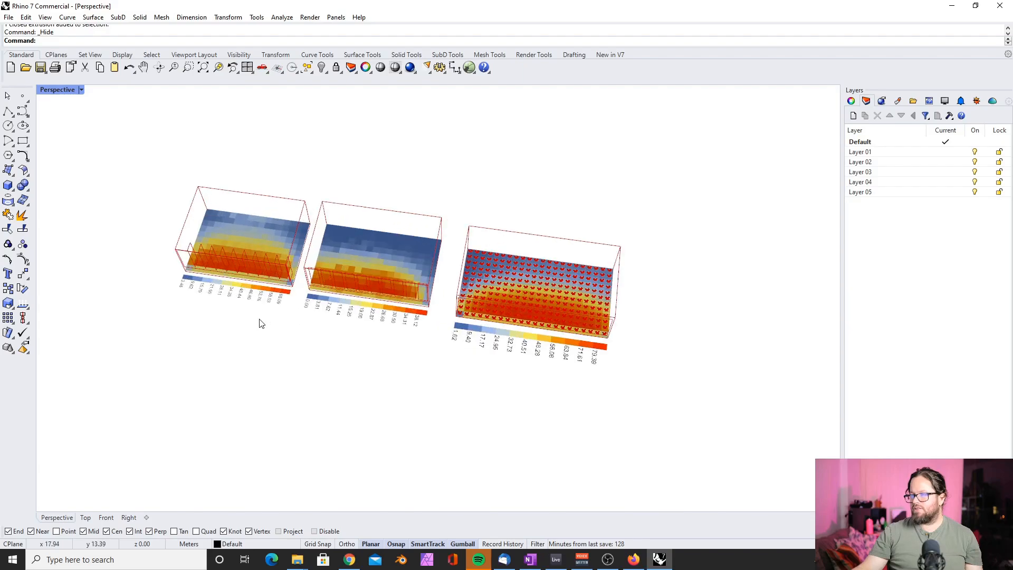
right_drag(303, 289, 317, 268)
scroll(220, 271, down, 3)
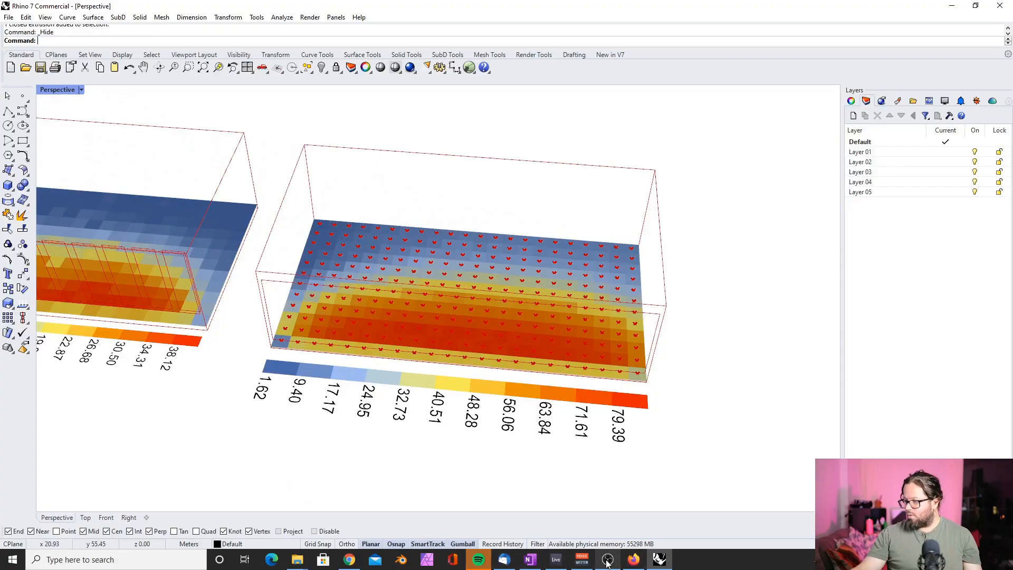
mouse_move(642, 564)
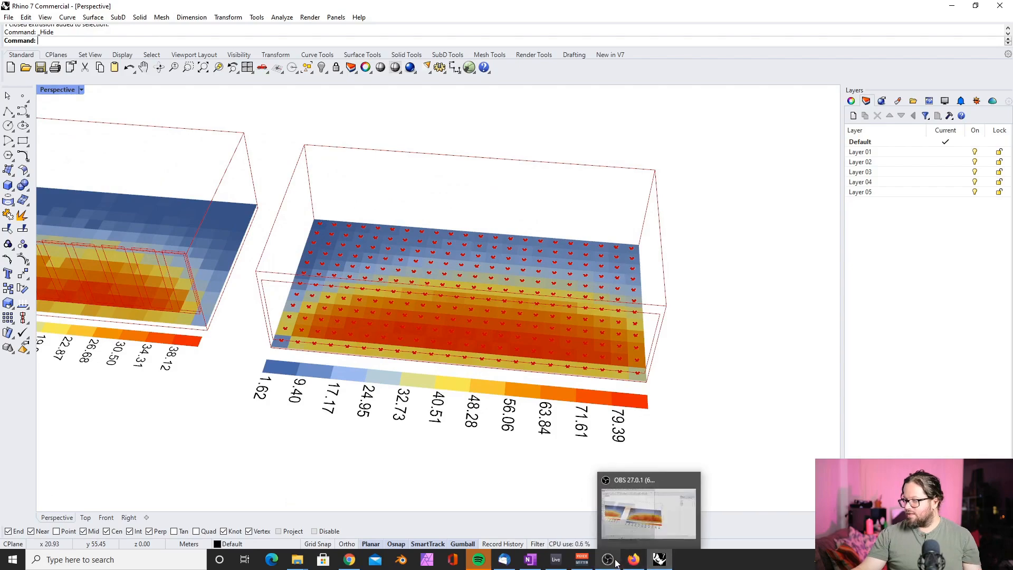
double_click(789, 15)
Examine how HB Louver Shades and its sliders are connected after HB Apertures by Ratio in the upper definition.
click(873, 281)
scroll(781, 274, down, 4)
scroll(520, 266, up, 3)
click(519, 258)
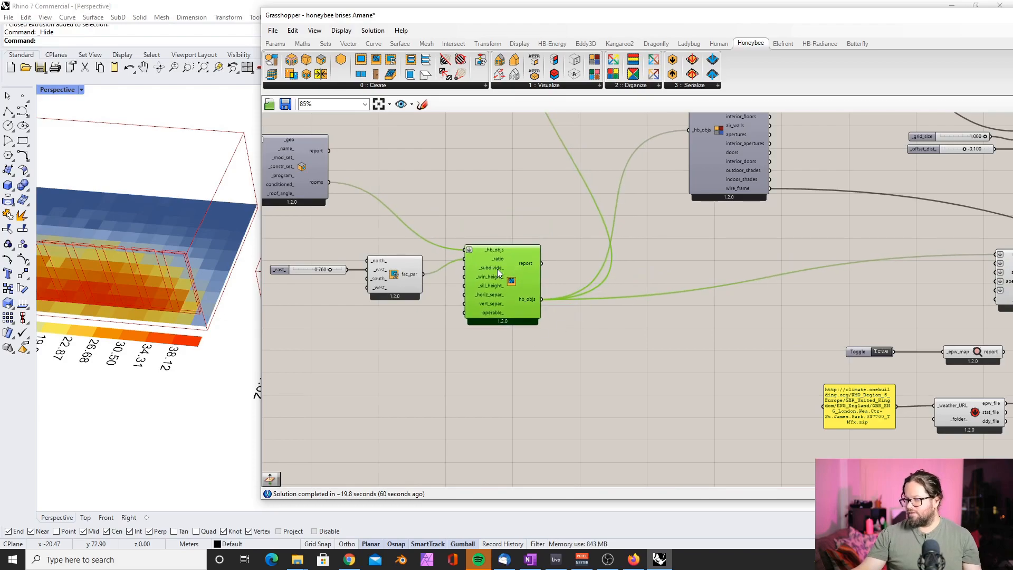
scroll(506, 269, down, 8)
scroll(526, 265, up, 6)
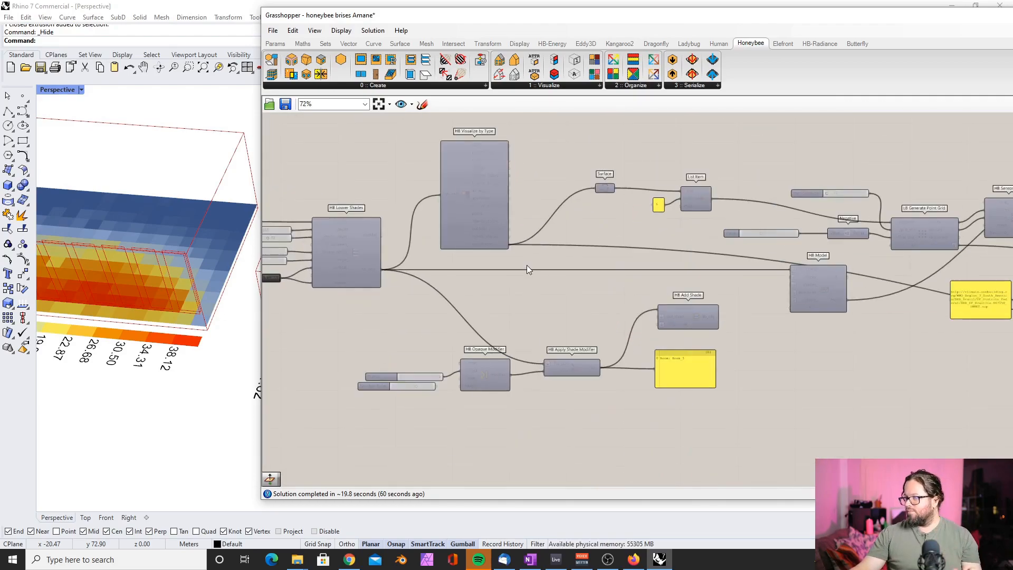
scroll(398, 241, down, 2)
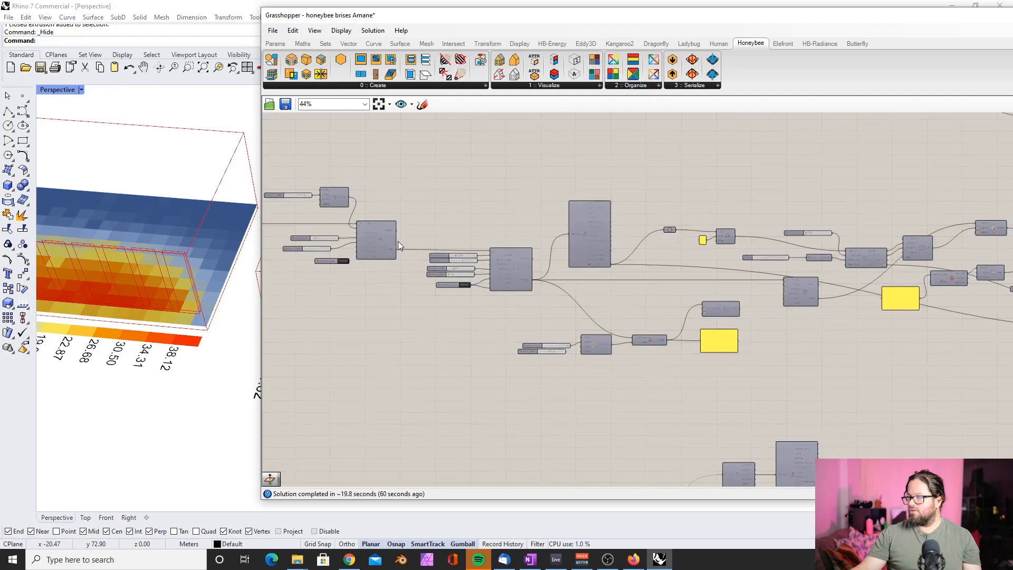
scroll(391, 235, up, 4)
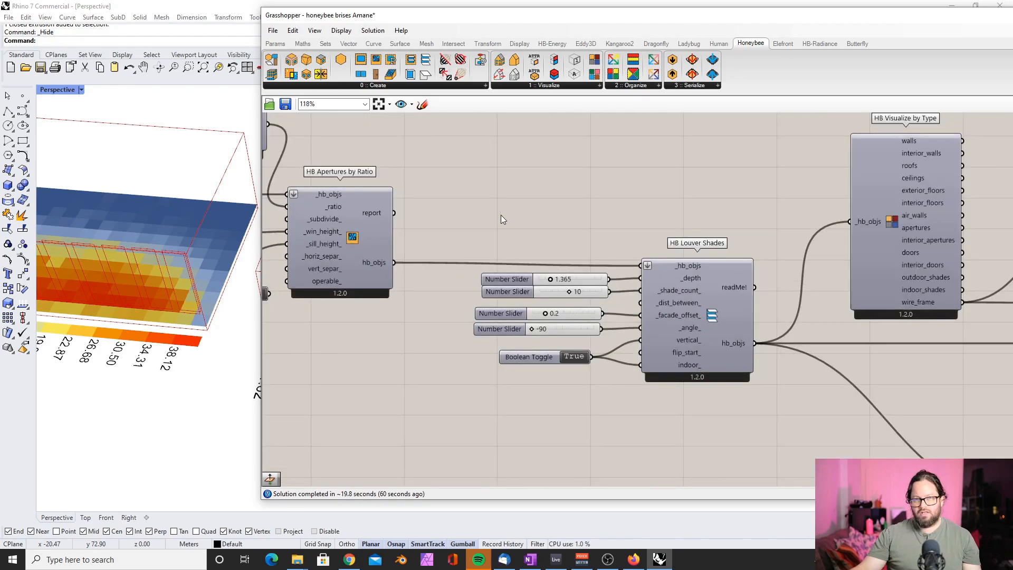
click(714, 315)
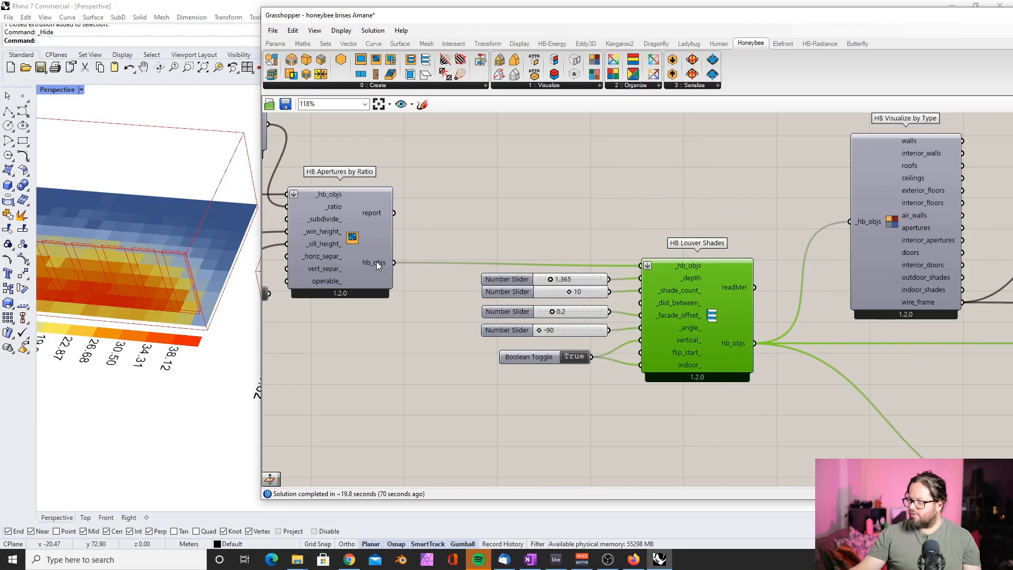
click(350, 212)
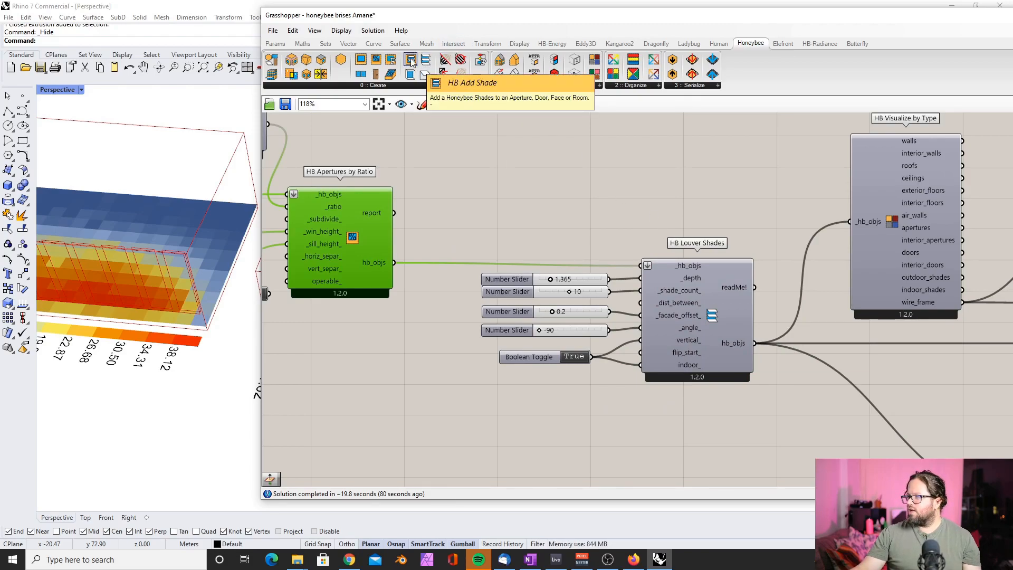
Add an HB Louver Shades component to the lower definition and move it near the apertures component.
scroll(412, 61, down, 7)
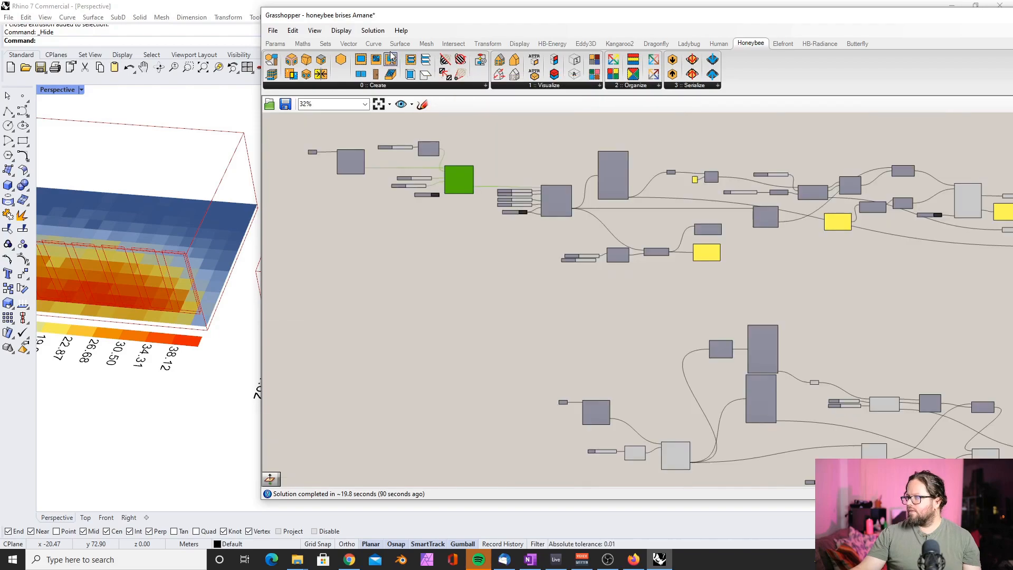
click(647, 362)
scroll(674, 407, up, 6)
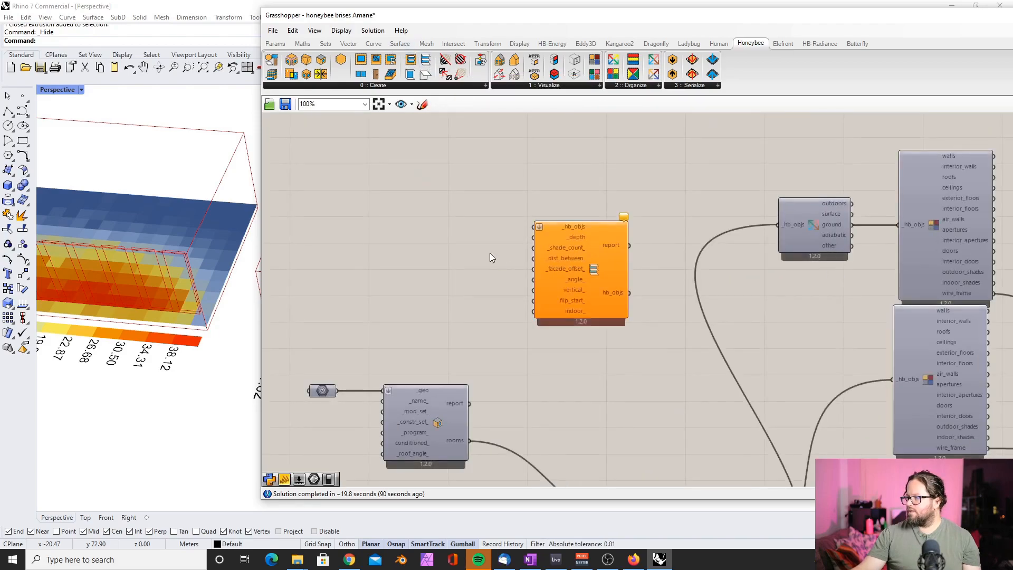
scroll(453, 248, down, 7)
scroll(577, 336, up, 5)
scroll(407, 220, down, 2)
scroll(396, 210, up, 2)
drag(357, 141, 620, 430)
Connect the apertures component's hb_objs output to the _hb_objs input of the new louver shades component.
scroll(564, 377, up, 4)
right_drag(620, 430, 550, 343)
drag(311, 302, 529, 330)
scroll(576, 365, down, 3)
scroll(595, 374, up, 3)
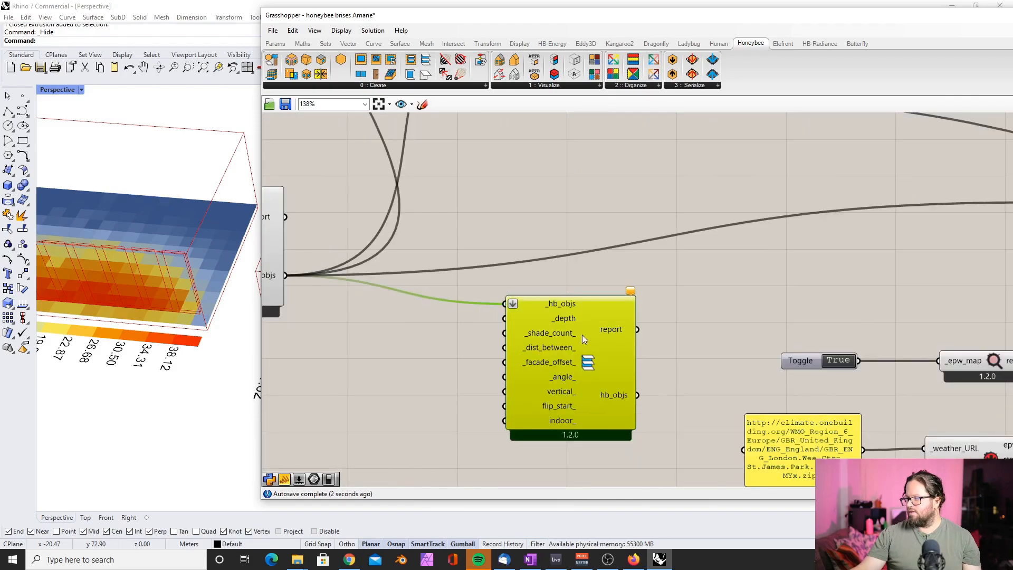
scroll(528, 358, down, 3)
scroll(891, 416, down, 1)
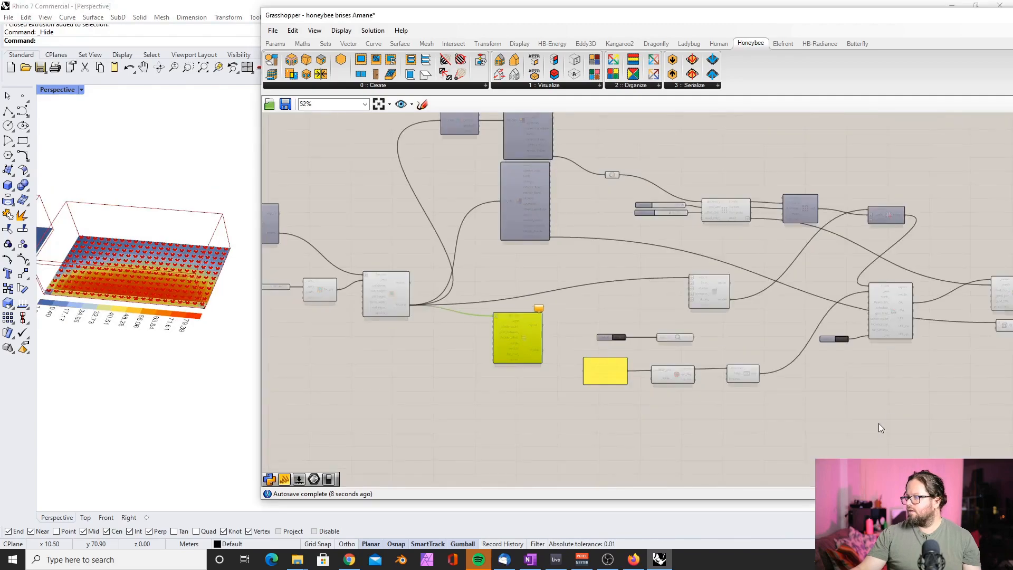
Connect the louver component's hb_objs output to the HB Model's rooms input and position the louver component between apertures and model.
scroll(836, 352, up, 1)
scroll(836, 351, up, 3)
drag(475, 344, 798, 185)
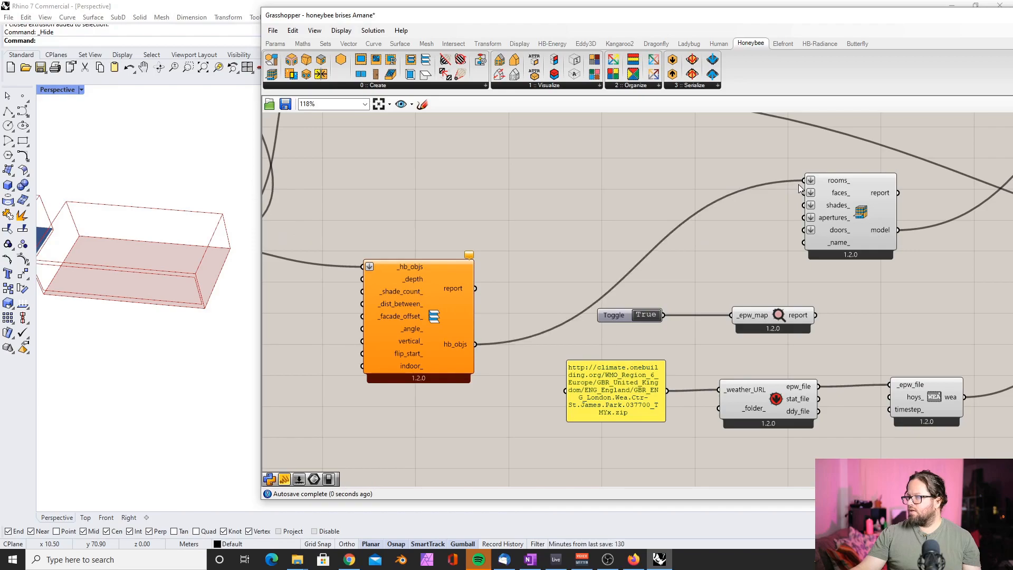
drag(425, 284, 460, 204)
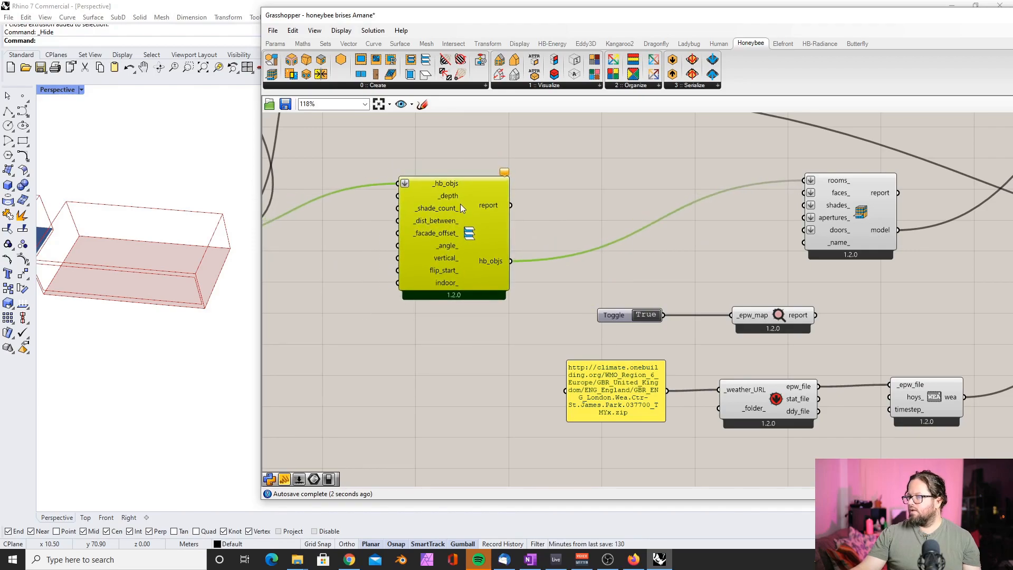
click(573, 226)
scroll(574, 230, down, 3)
scroll(485, 223, up, 2)
drag(521, 218, 551, 219)
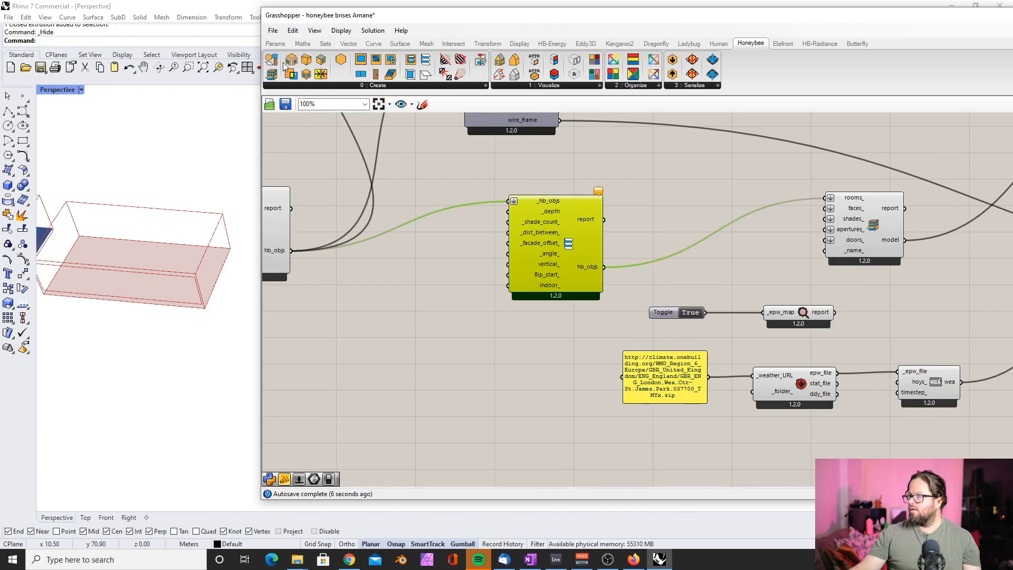
Add number sliders for the louver component's shade count and depth inputs, with the shade count set to 7.
click(275, 42)
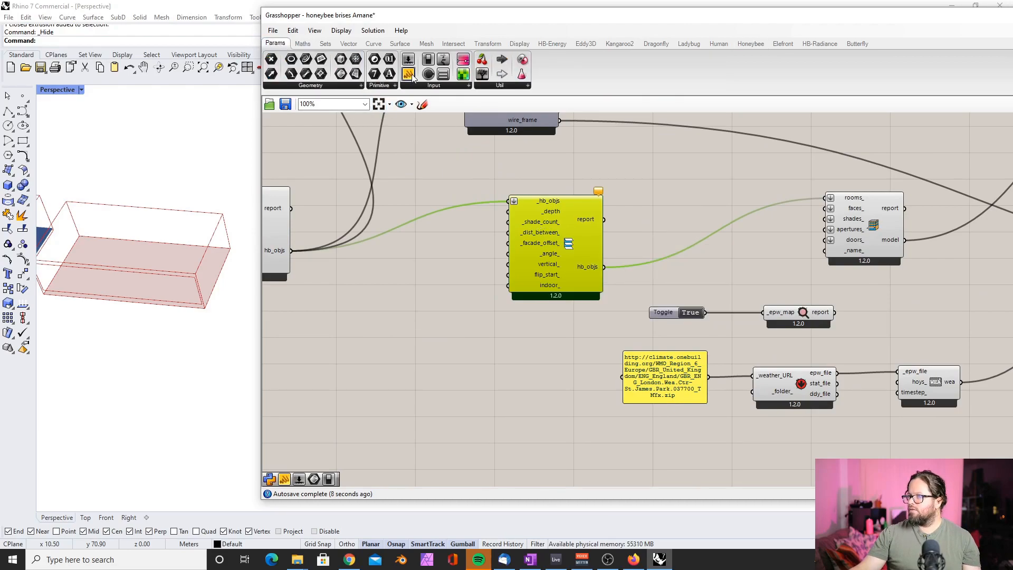
drag(409, 61, 400, 258)
drag(356, 315, 372, 321)
double_click(372, 321)
text(10)
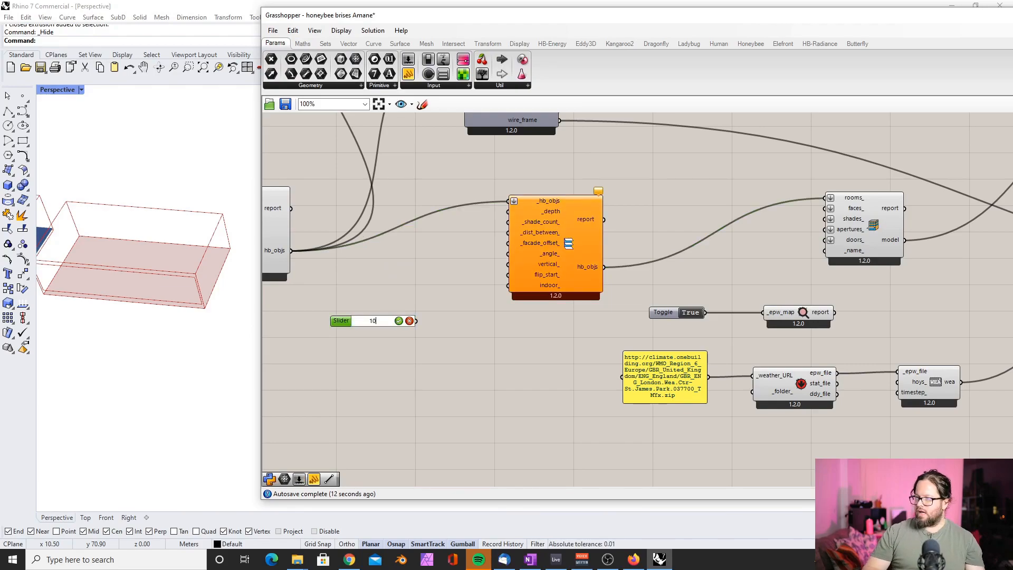
key(Return)
drag(492, 245, 507, 221)
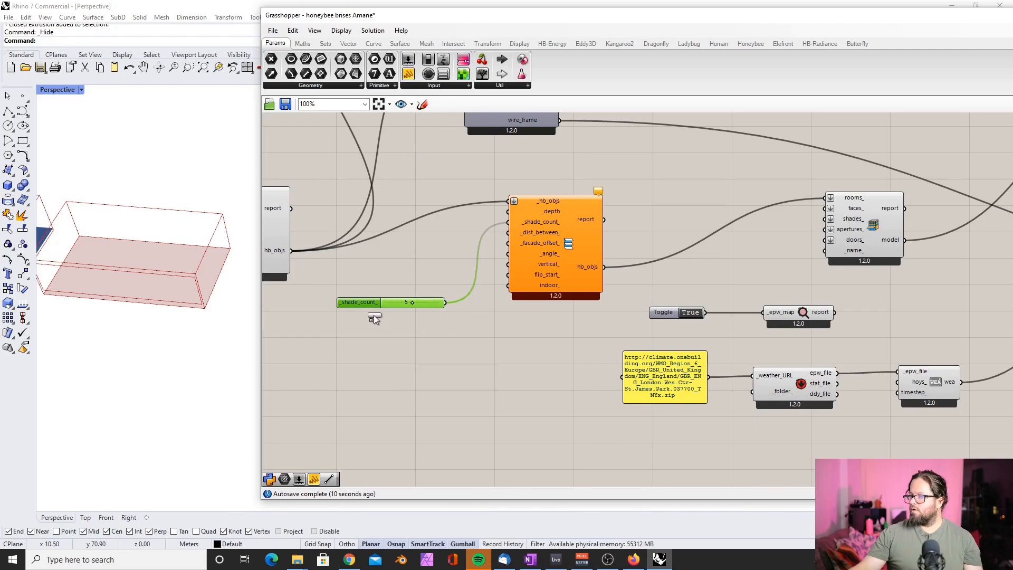
drag(374, 315, 507, 213)
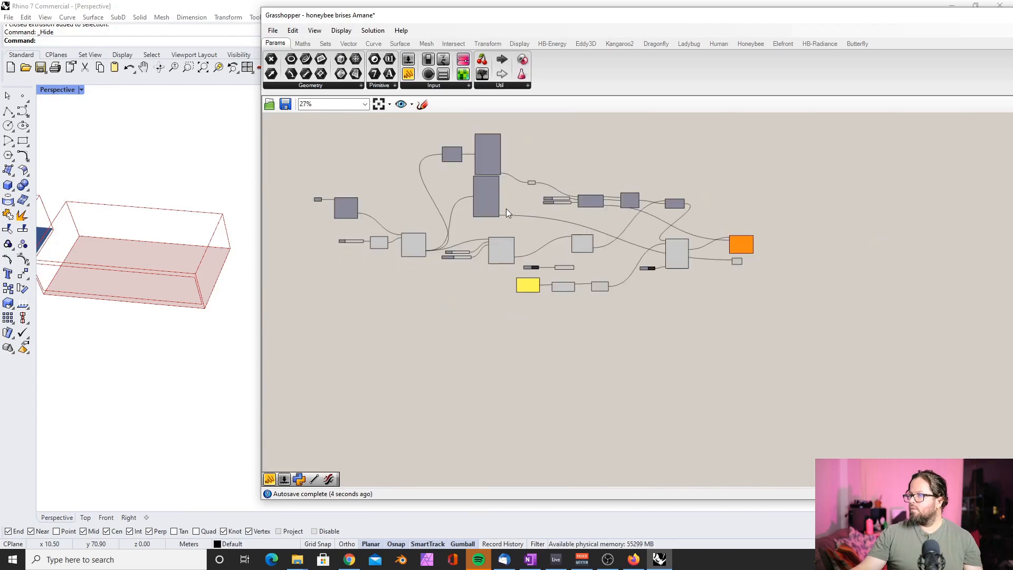
Replace the lower HB Visualize by Type component's _hb_objs source with the louver component's hb_objs output to preview the shades.
scroll(498, 208, up, 5)
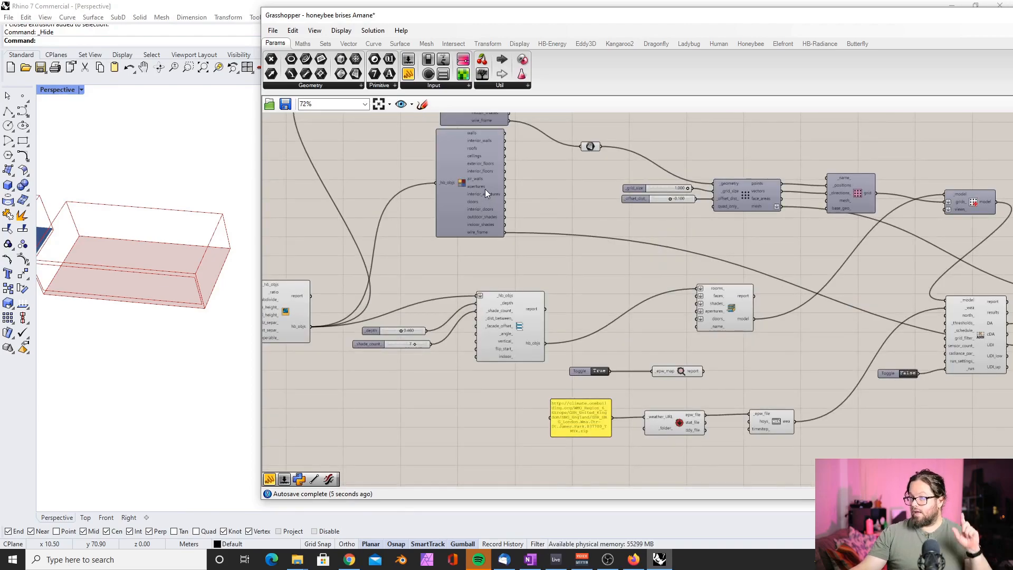
click(498, 199)
scroll(499, 209, down, 5)
scroll(500, 224, up, 6)
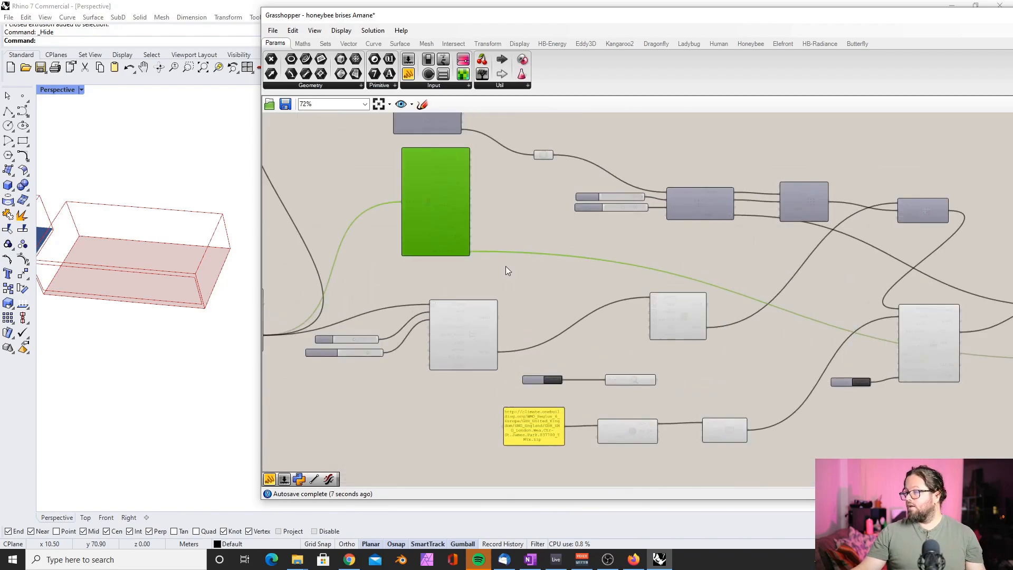
scroll(542, 327, down, 4)
scroll(403, 274, up, 3)
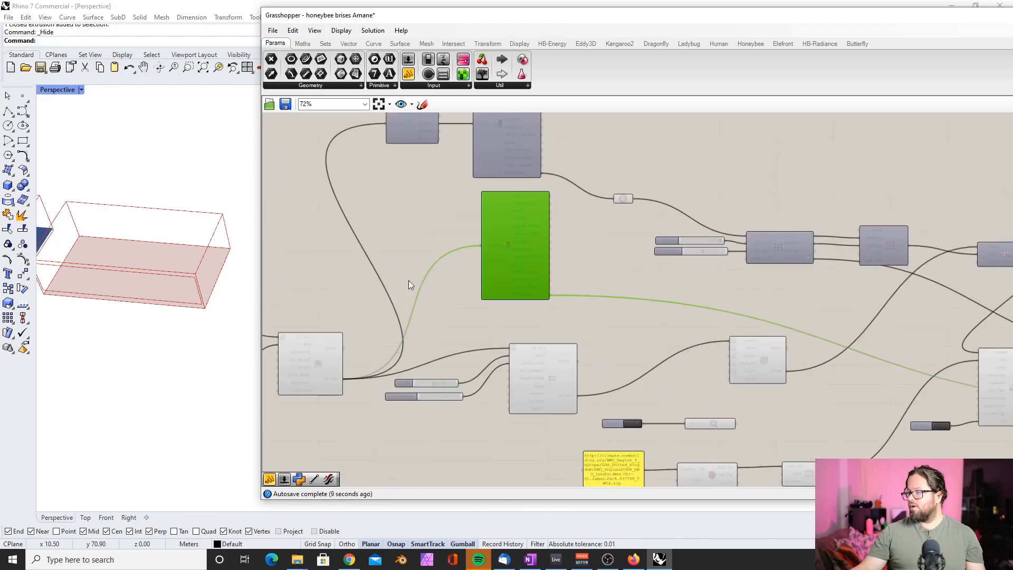
drag(577, 396, 484, 246)
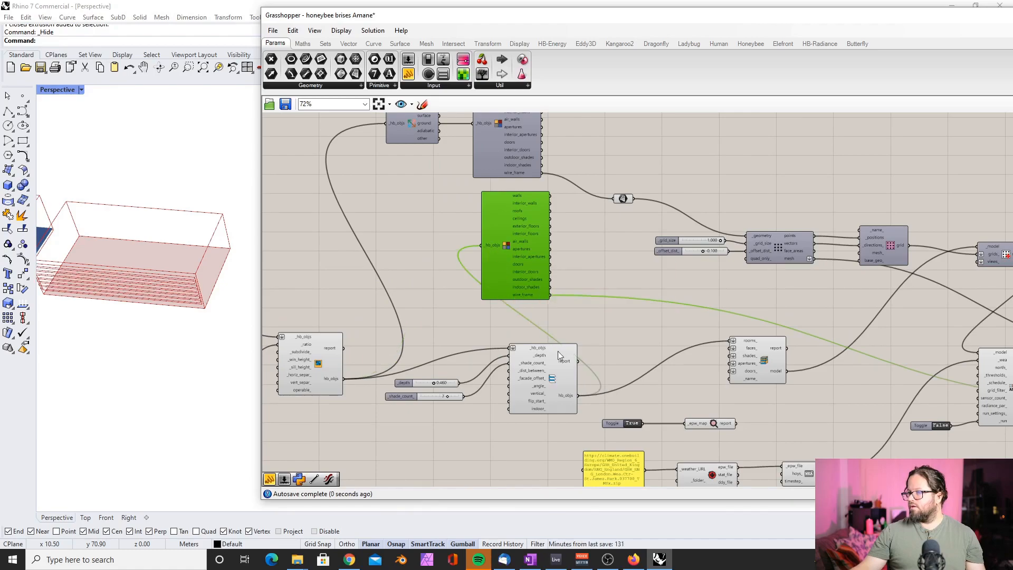
Set the louver depth to 0.908 and the shade count to 4, checking the shades on the third room.
mouse_move(565, 393)
mouse_down()
mouse_move(555, 401)
mouse_move(568, 390)
mouse_up()
click(570, 401)
drag(393, 123, 393, 123)
right_drag(170, 264, 198, 269)
drag(520, 326, 496, 324)
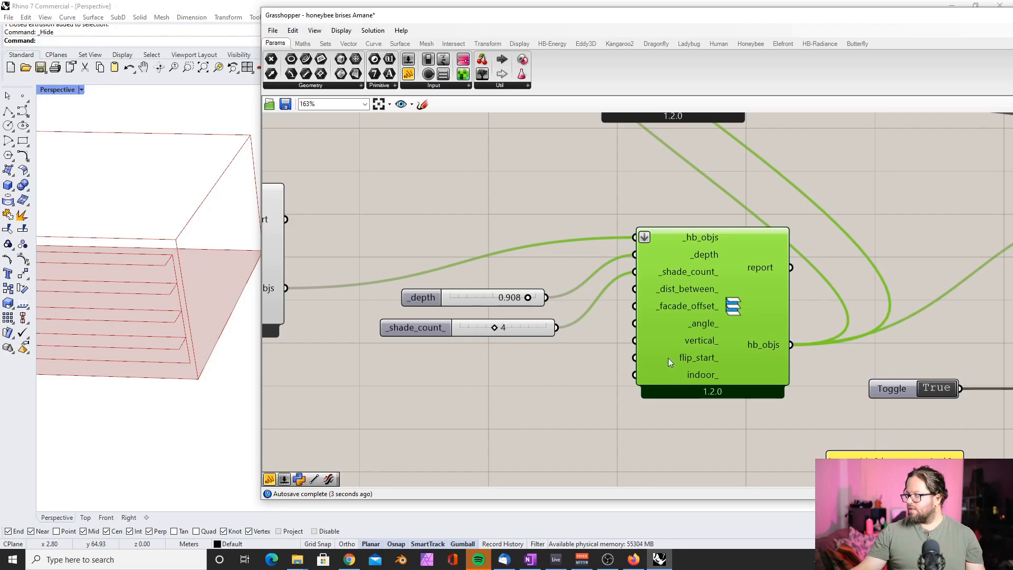
click(462, 294)
scroll(531, 304, down, 6)
scroll(204, 297, down, 14)
right_drag(206, 329, 183, 307)
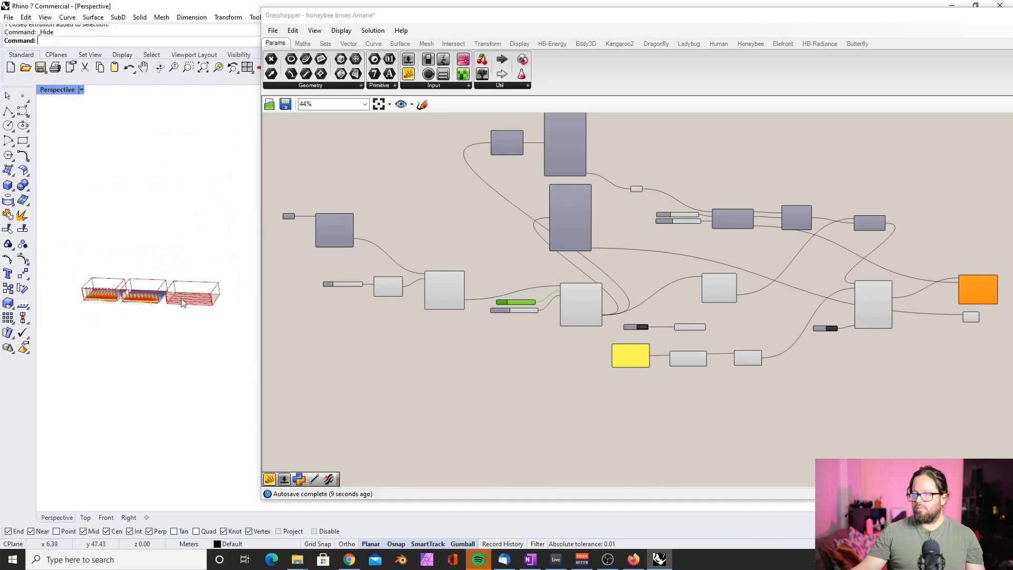
Widen the depth slider, set the depth to 1.000 and the shade count to 6, and arrange both sliders beside the louver component.
scroll(203, 291, up, 7)
click(537, 348)
scroll(525, 297, up, 8)
drag(477, 320, 437, 326)
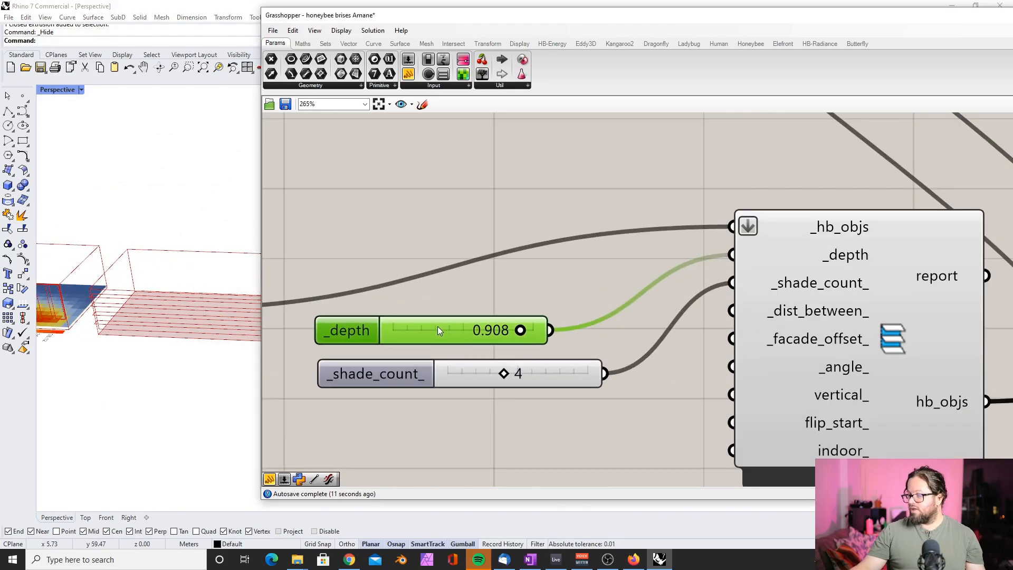
drag(546, 323, 570, 323)
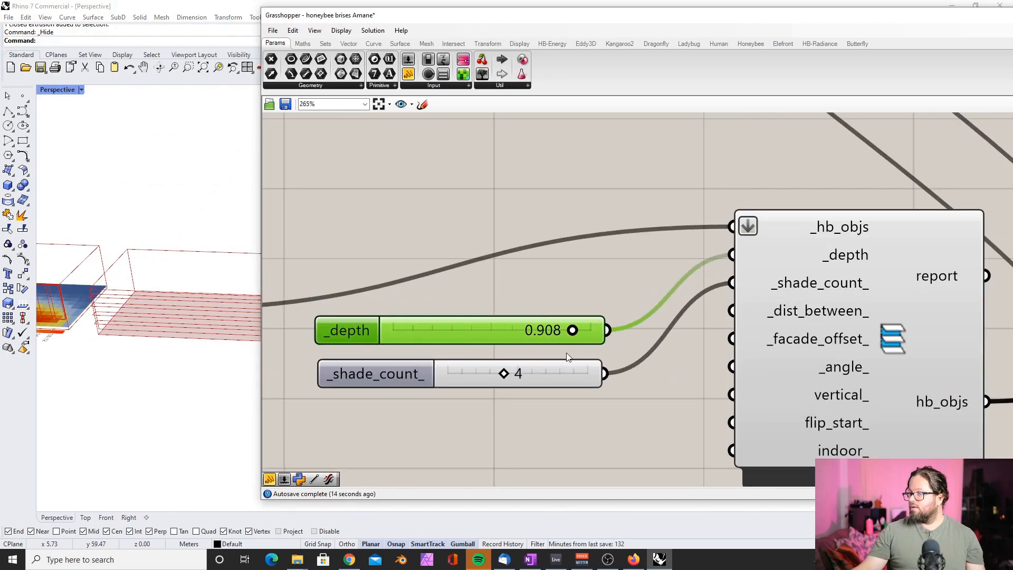
scroll(569, 356, down, 5)
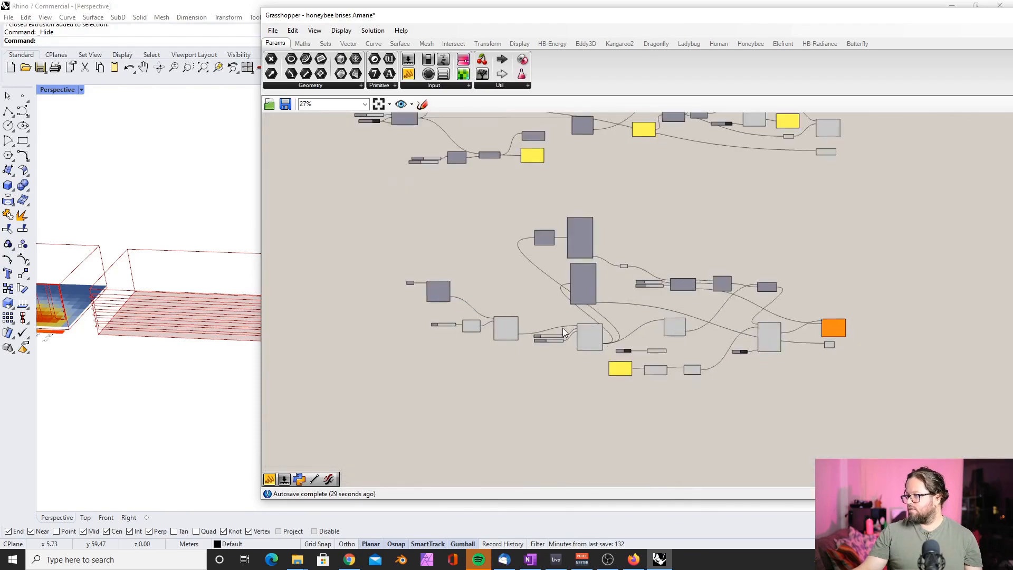
scroll(581, 331, up, 4)
drag(502, 254, 536, 248)
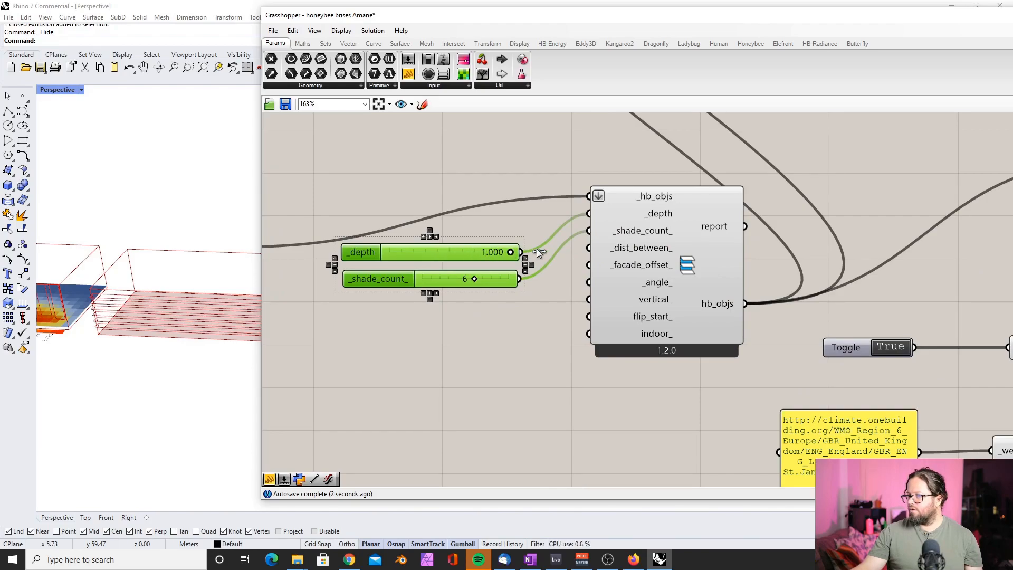
Move the Grasshopper window aside so the Rhino viewport shows the louvered third room from an angled view.
right_drag(232, 307, 118, 318)
scroll(111, 317, down, 8)
scroll(153, 310, up, 8)
scroll(135, 298, up, 1)
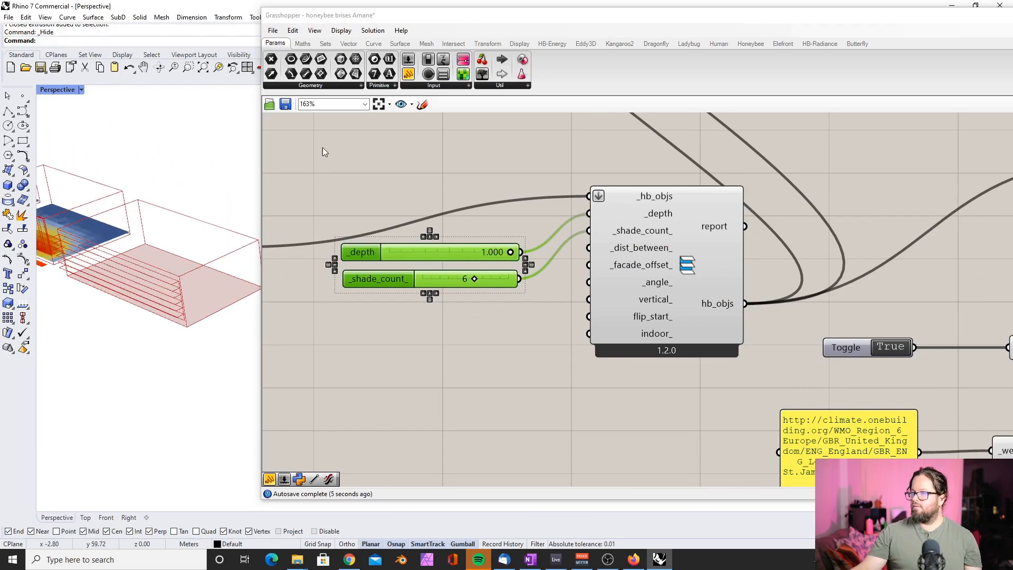
drag(262, 159, 507, 158)
Set the shade count to 7, and connect a copy of the depth slider to the louver component's _facade_offset_ input at 0.246.
drag(756, 252, 790, 246)
mouse_move(719, 281)
mouse_down()
mouse_move(701, 275)
mouse_move(719, 275)
mouse_up()
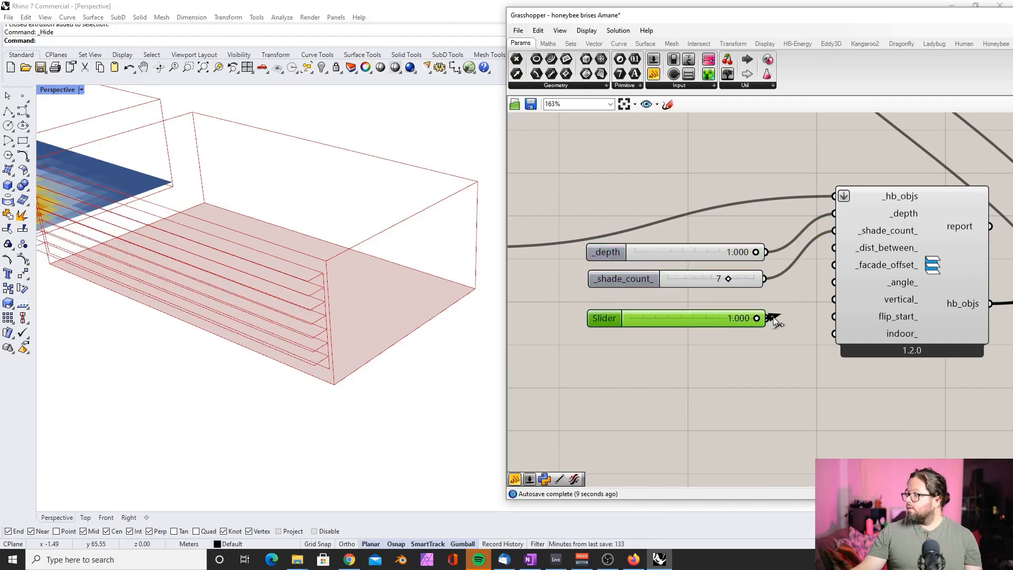
drag(829, 274, 834, 264)
drag(756, 318, 691, 317)
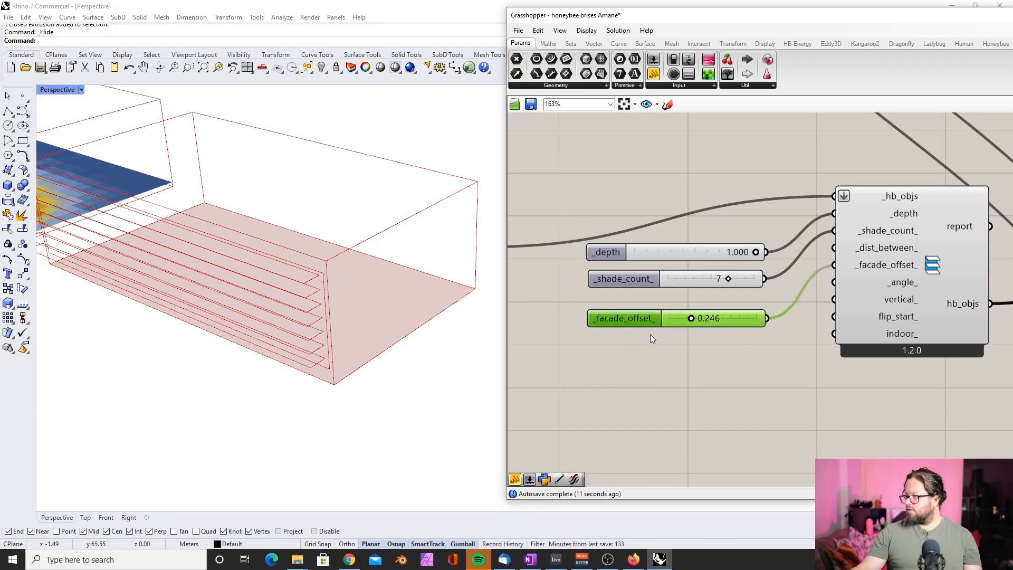
Add an integer slider ranging from 0 to 360, connect it to the louver component's _angle_ input and set it to 29.
click(664, 371)
double_click(620, 372)
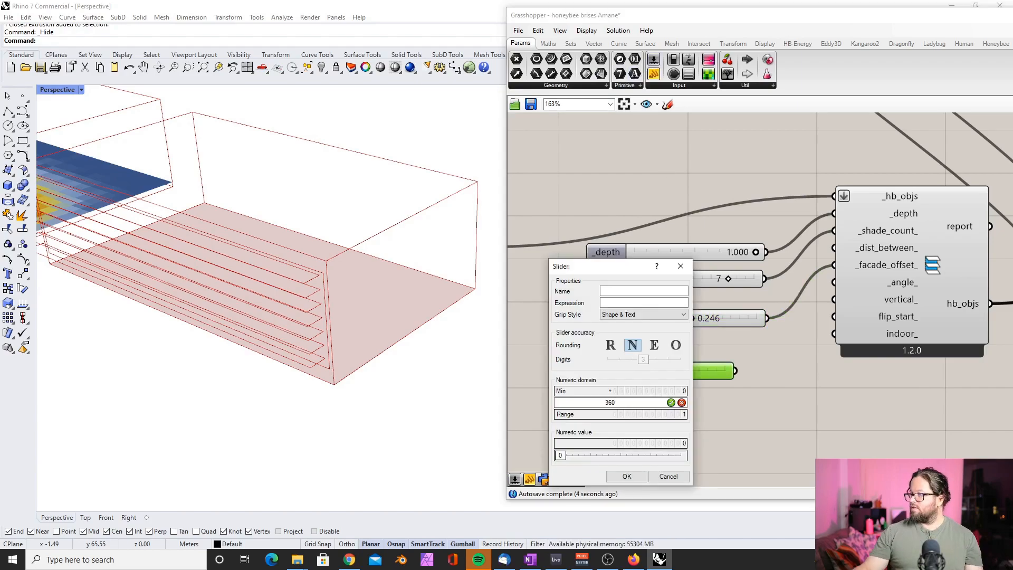
click(626, 477)
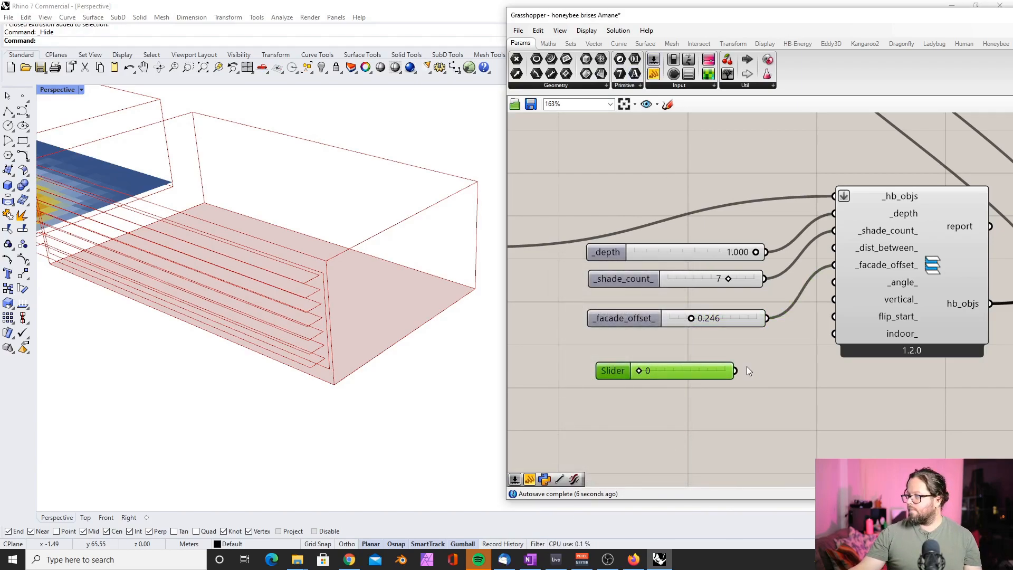
drag(736, 371, 837, 285)
drag(751, 318, 745, 306)
drag(647, 371, 660, 369)
Extend the facade offset slider's range to negative values, set it to -0.258, and place the angle slider directly below it.
drag(687, 307, 691, 306)
double_click(625, 302)
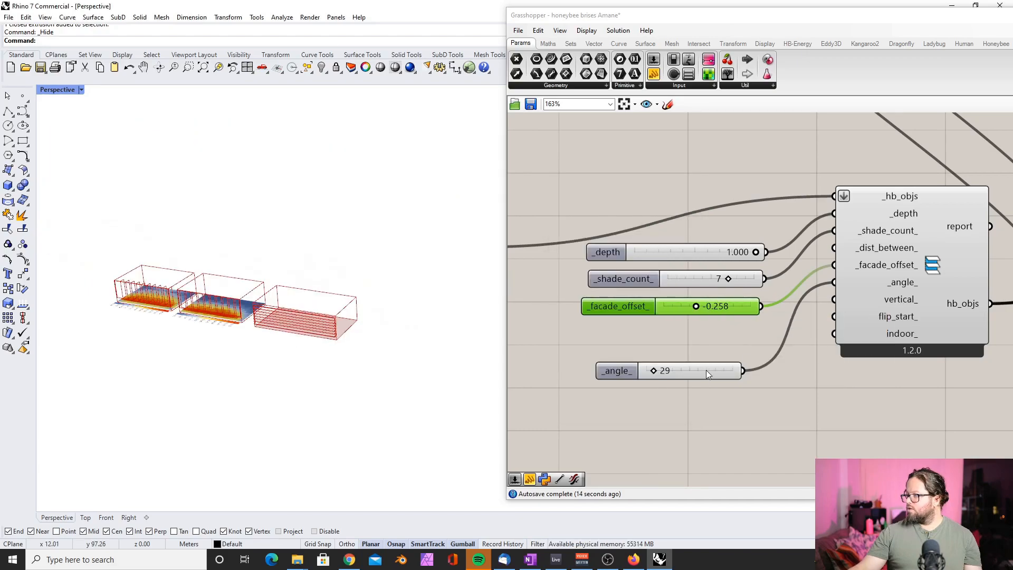
click(701, 341)
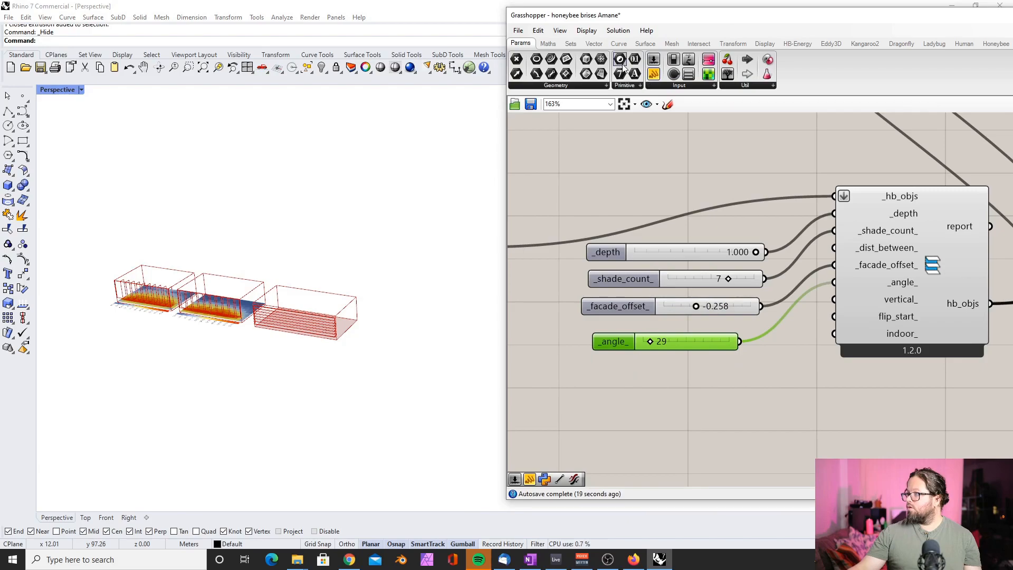
Add a Boolean toggle, connect it to the louver component's vertical_ input and set it to True.
drag(710, 234, 700, 401)
key(Delete)
double_click(679, 403)
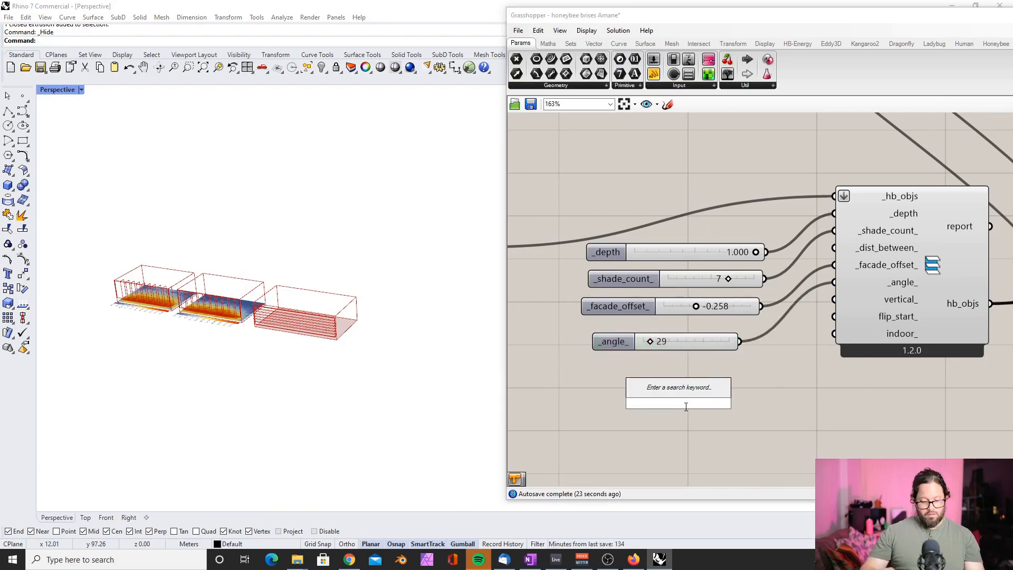
text(toogle)
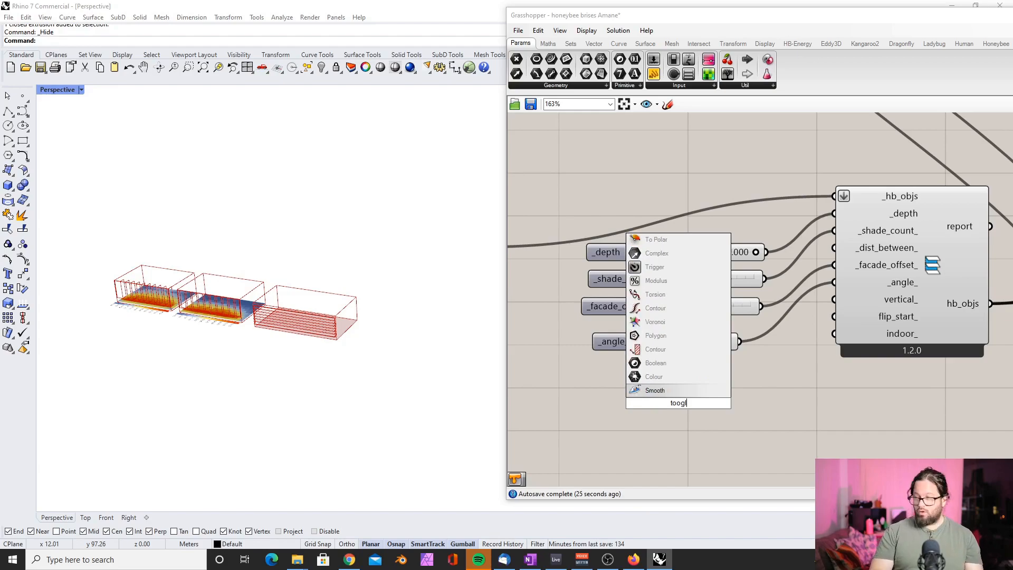
key(Return)
drag(735, 396, 835, 304)
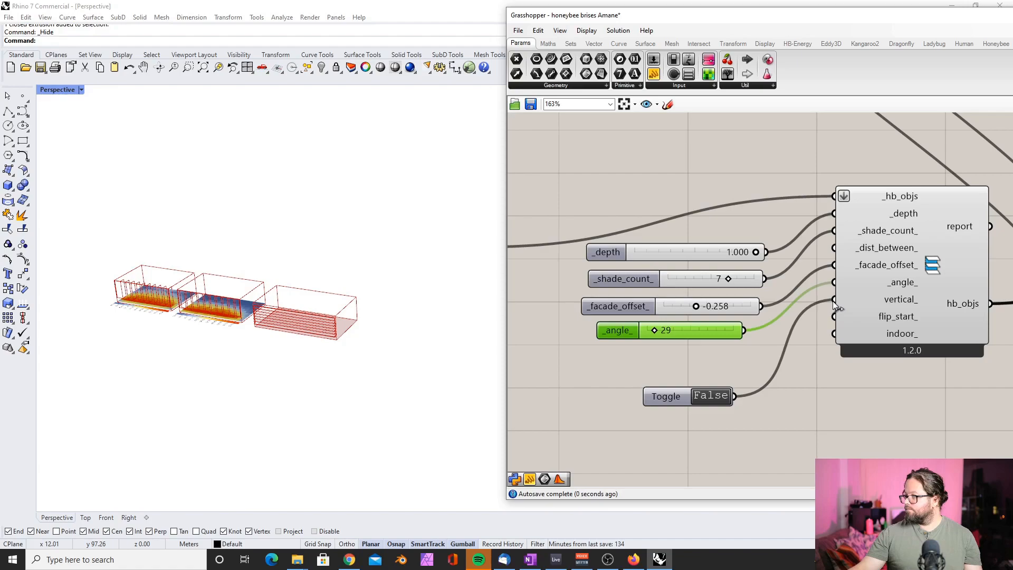
click(711, 403)
scroll(348, 398, up, 5)
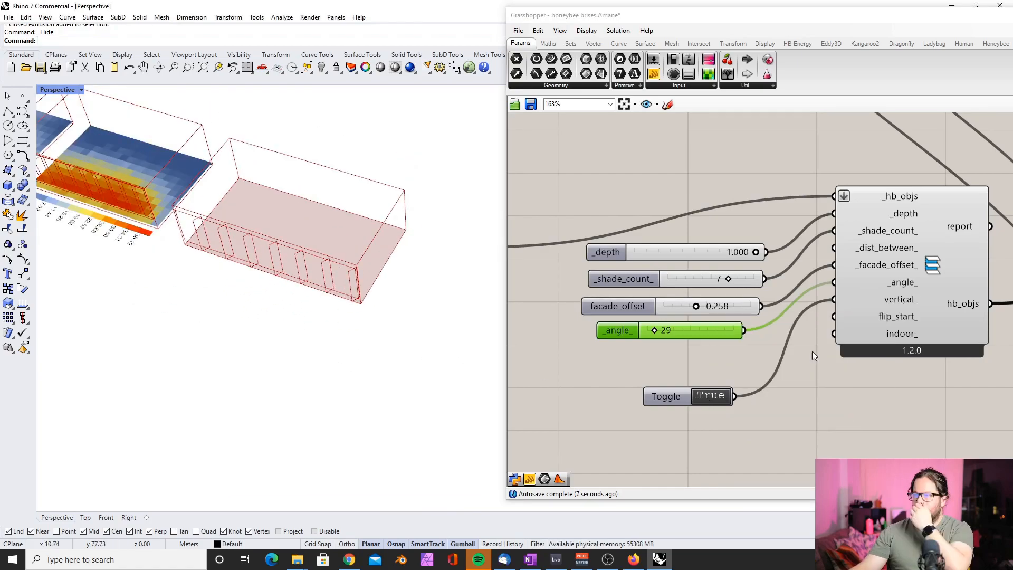
mouse_move(876, 305)
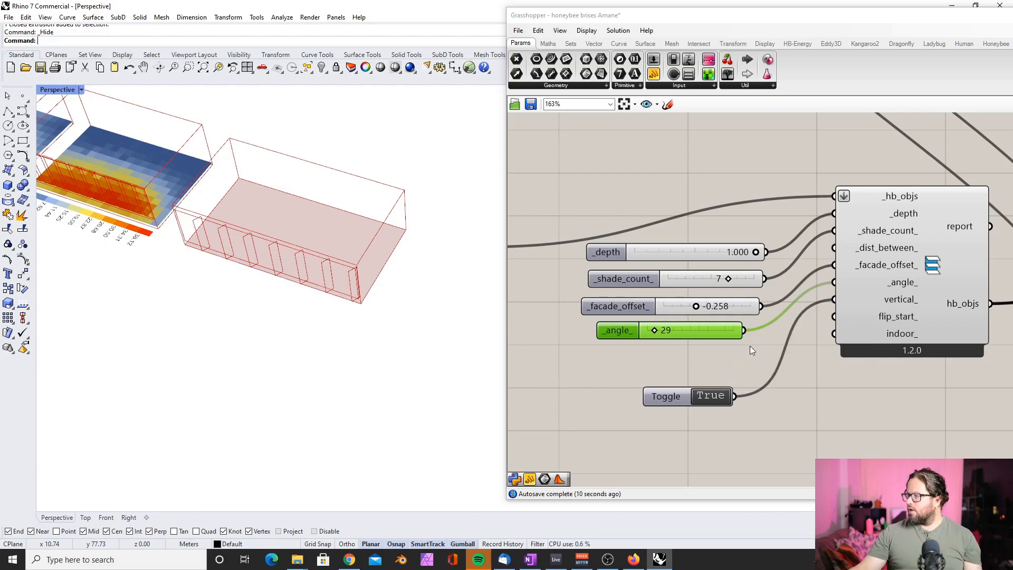
Duplicate the toggle for the louver component's flip_start_ input and stack both toggles below the angle slider.
click(669, 397)
key(ctrl+c)
key(ctrl+v)
drag(677, 397, 648, 370)
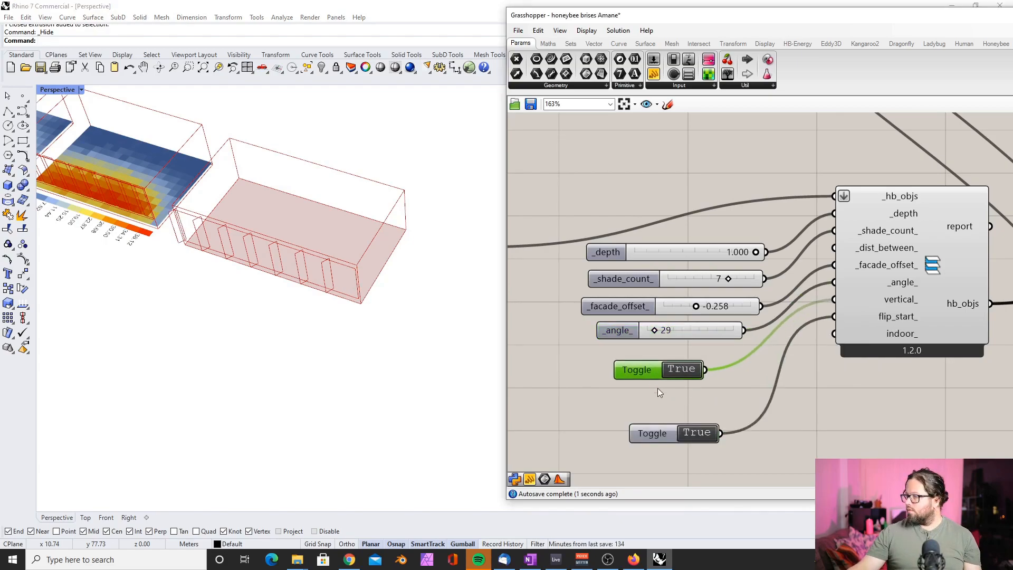
drag(659, 432, 645, 398)
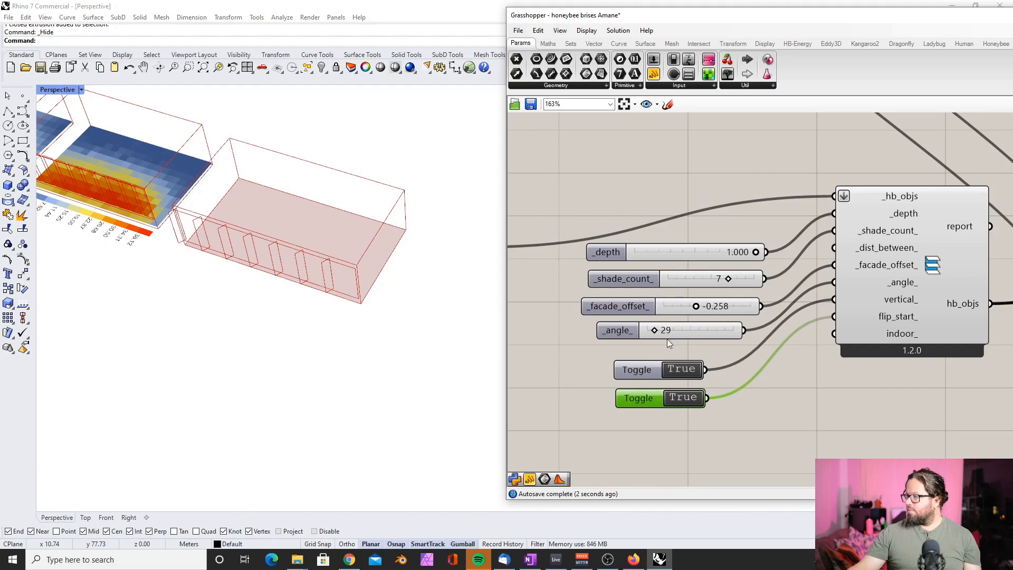
Set the louver depth to 1.932, shade count to 10, facade offset to -0.672 and angle to 277, and check the shades.
drag(695, 306, 661, 306)
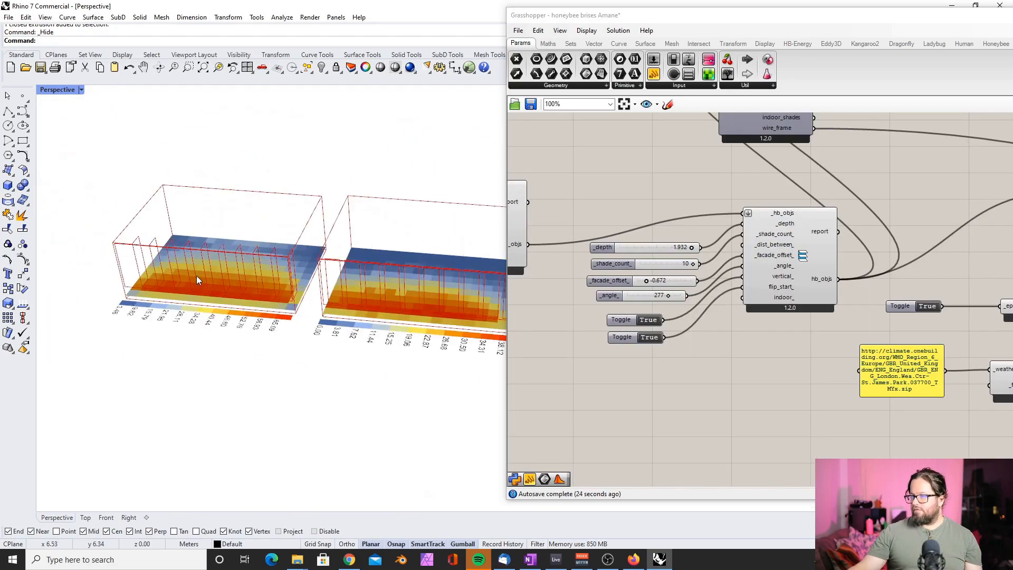
scroll(296, 276, down, 3)
scroll(297, 277, up, 2)
scroll(294, 346, down, 5)
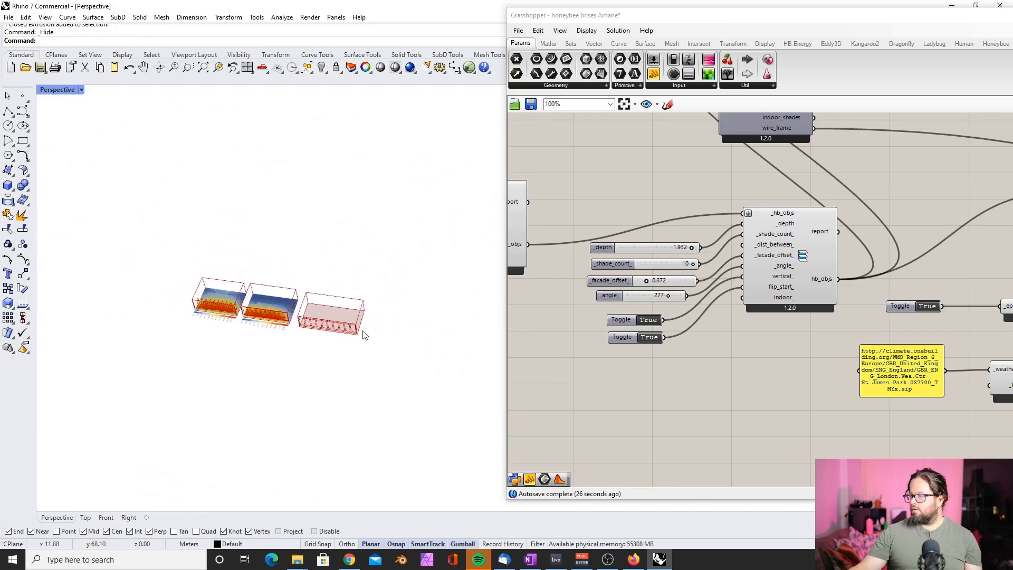
scroll(338, 323, up, 6)
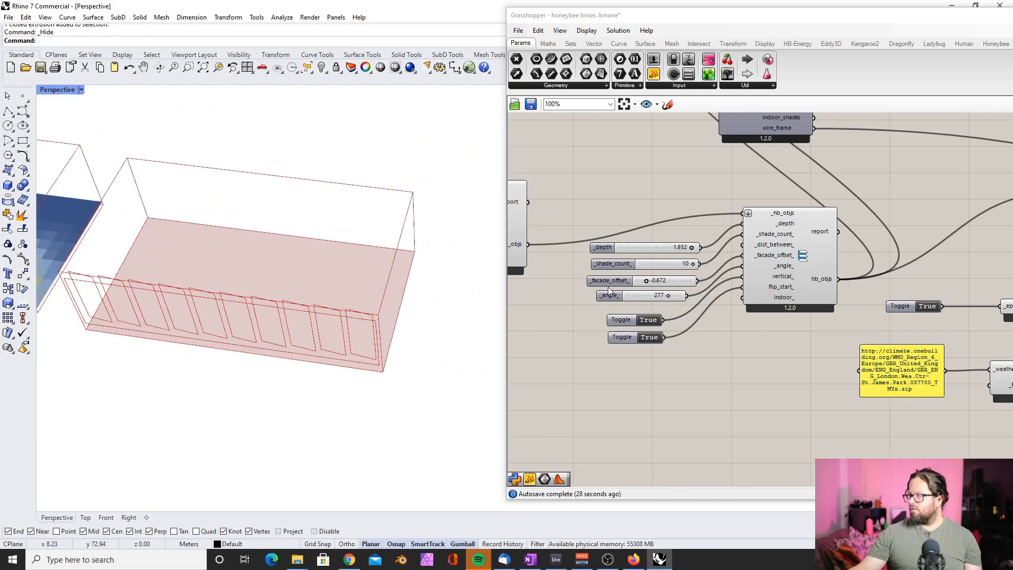
scroll(670, 259, down, 6)
scroll(968, 275, up, 7)
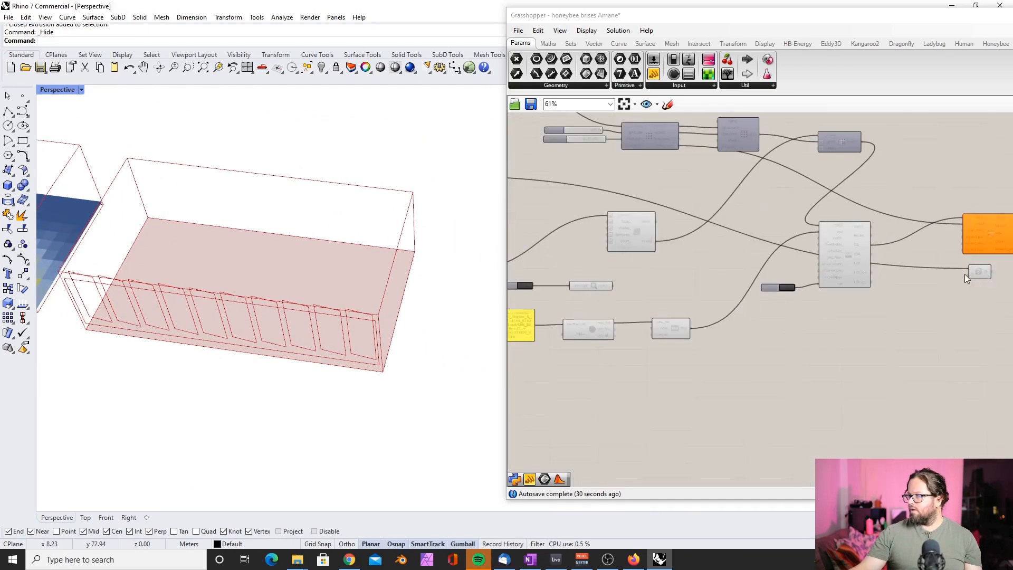
Run the annual daylight simulation by setting its _run toggle to True, and compare the three rooms' daylight maps.
double_click(650, 296)
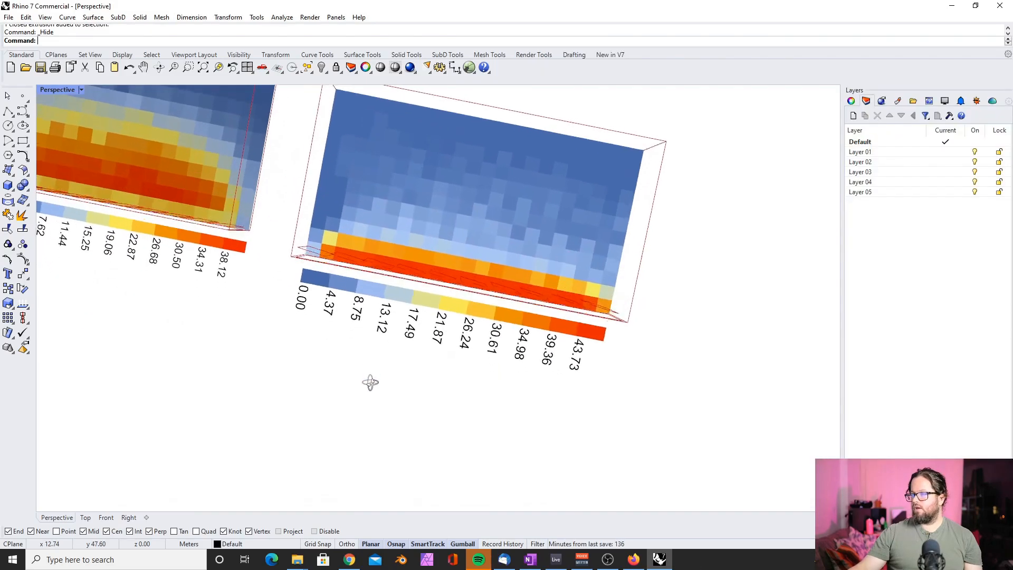
right_drag(370, 382, 463, 315)
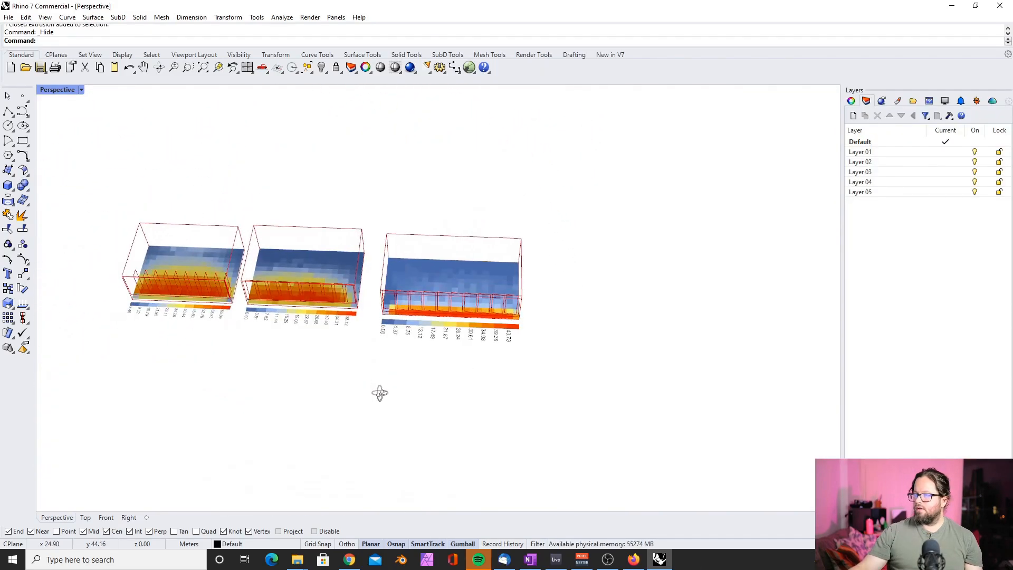
scroll(226, 266, up, 5)
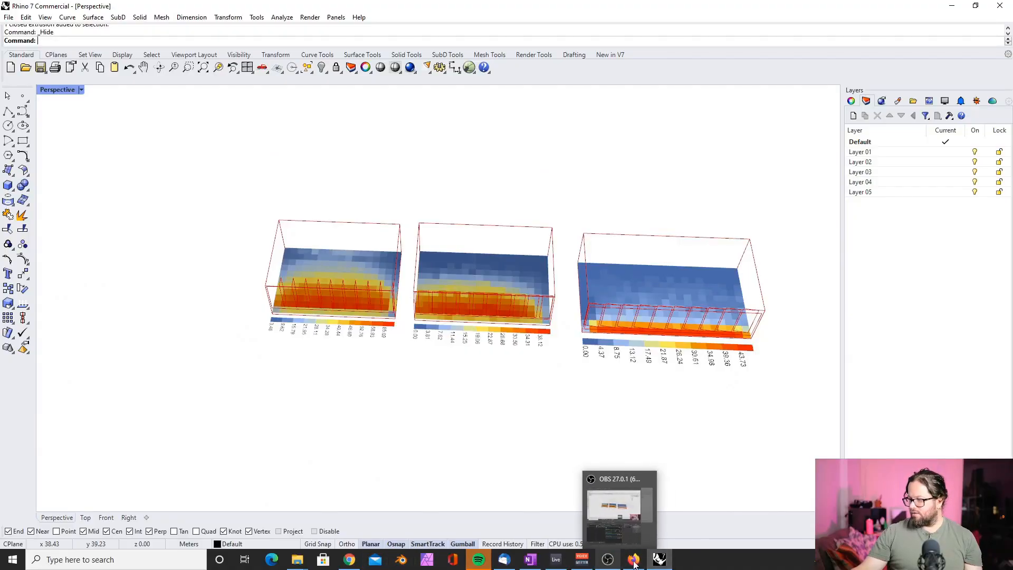
Select the entire lower daylight definition in Grasshopper and move it farther below the upper definition.
click(659, 560)
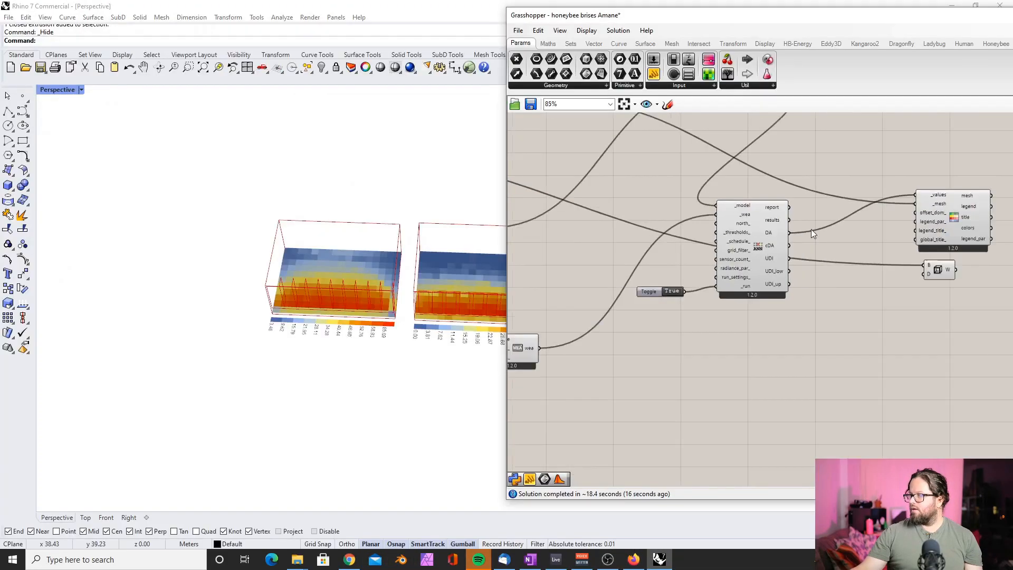
scroll(819, 219, down, 5)
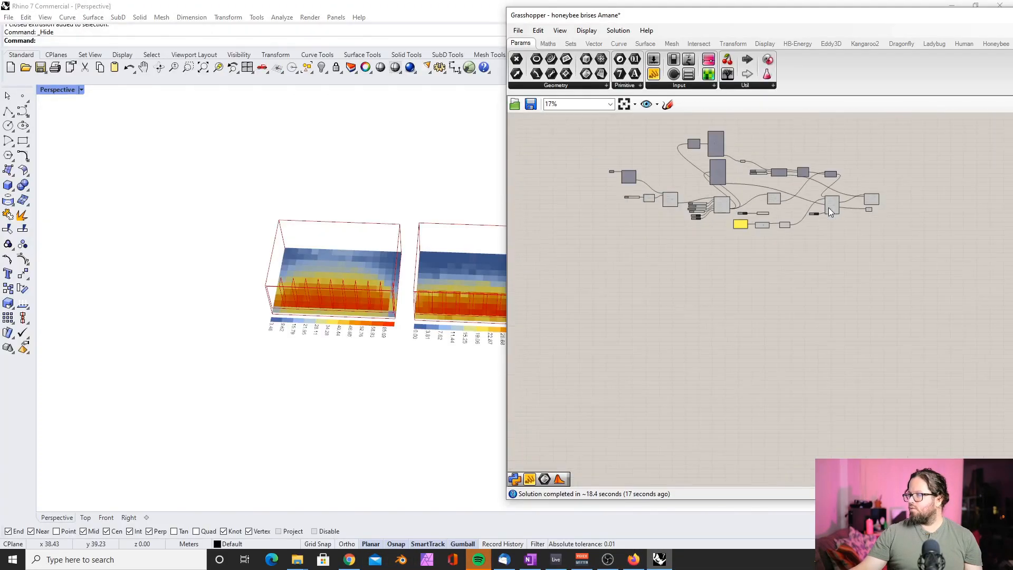
drag(659, 156, 976, 301)
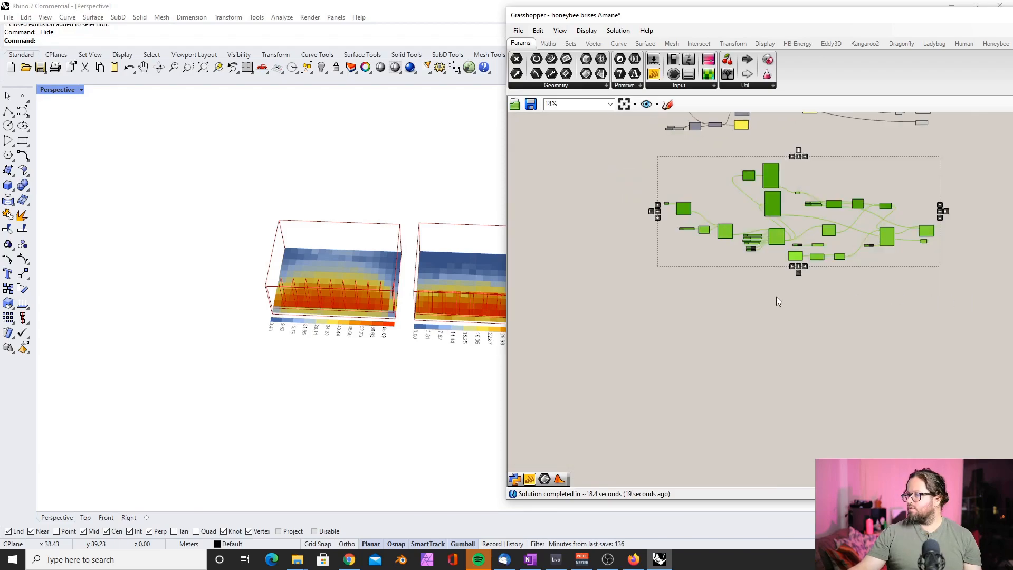
scroll(779, 289, down, 2)
drag(757, 229, 714, 262)
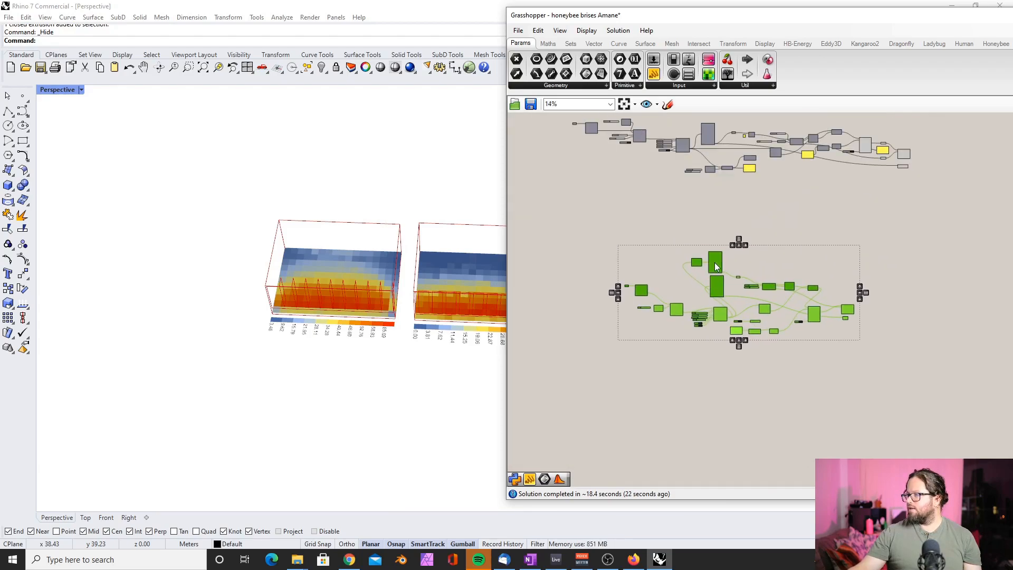
Review the start of the definition: the geometry parameter, the room component and the apertures component with its east facade ratio.
scroll(714, 262, up, 10)
click(603, 225)
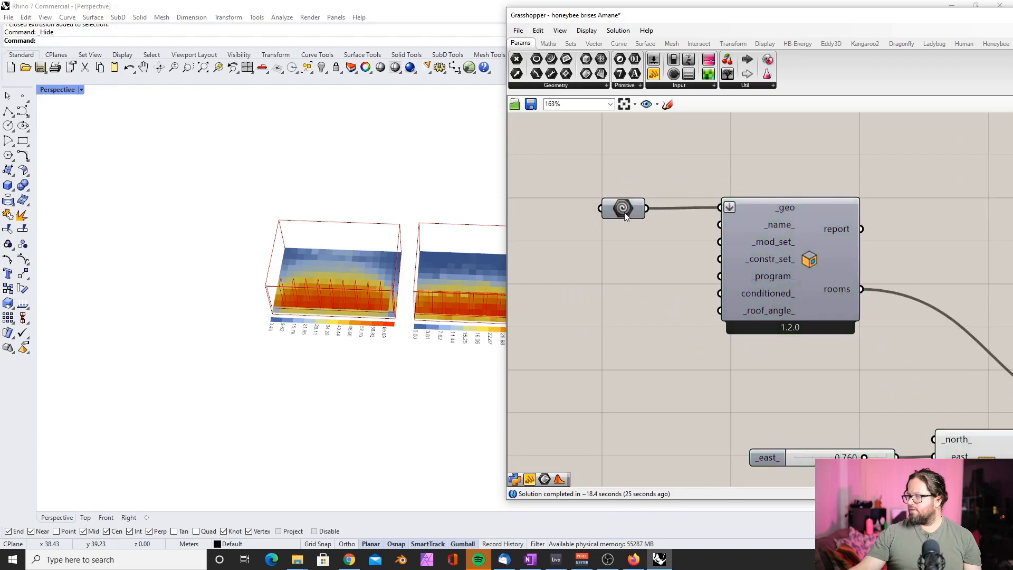
scroll(372, 242, down, 2)
scroll(400, 276, up, 6)
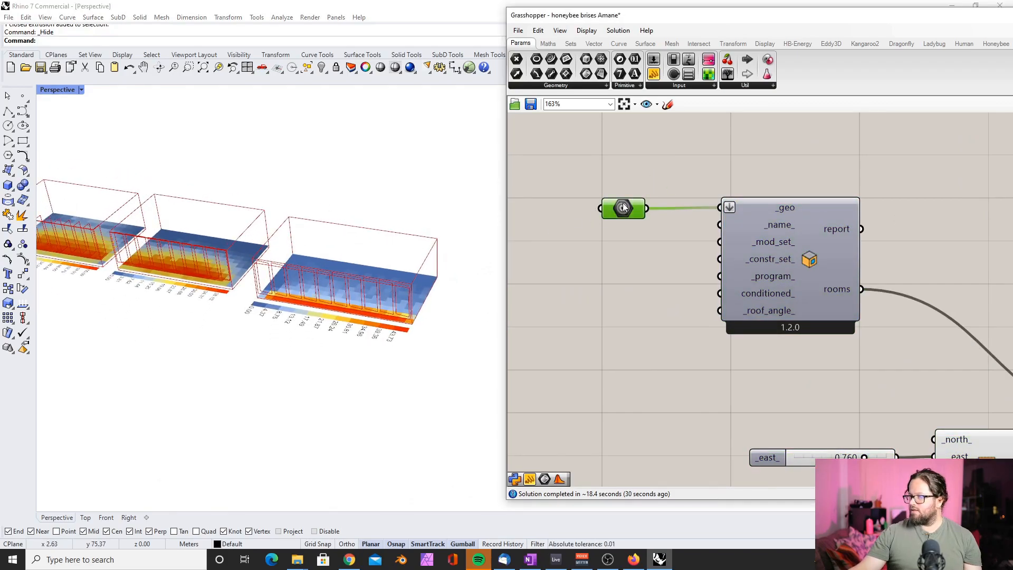
click(800, 241)
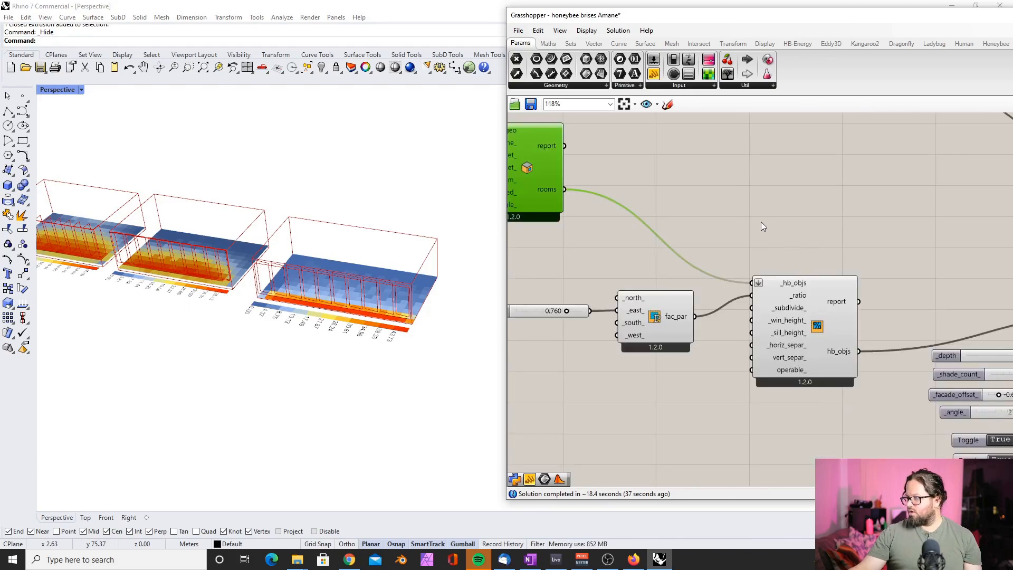
click(823, 303)
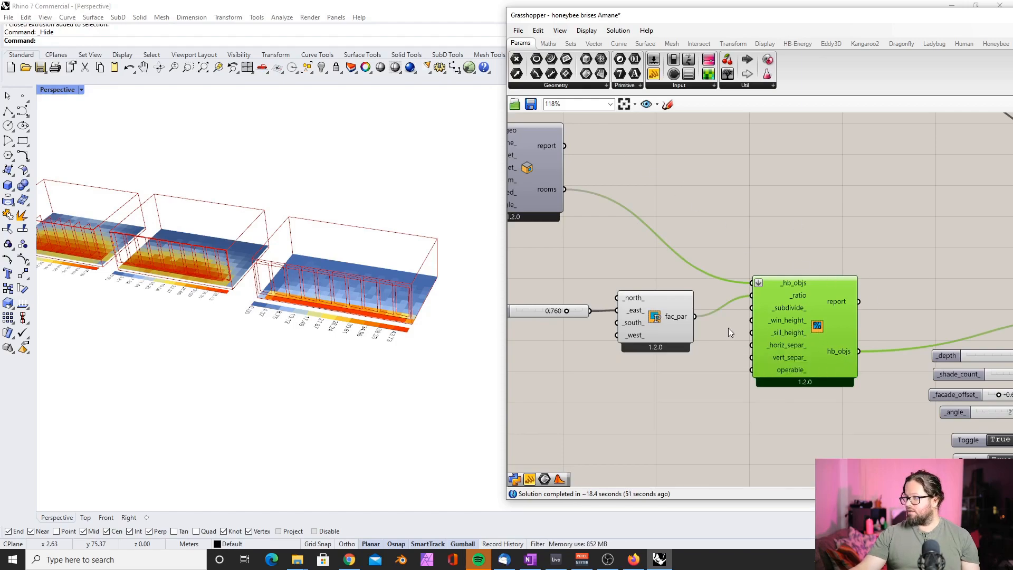
Review the facade parameters component, its east slider and its link into the apertures component's ratio input.
click(647, 310)
right_drag(647, 310, 612, 308)
drag(612, 309, 633, 306)
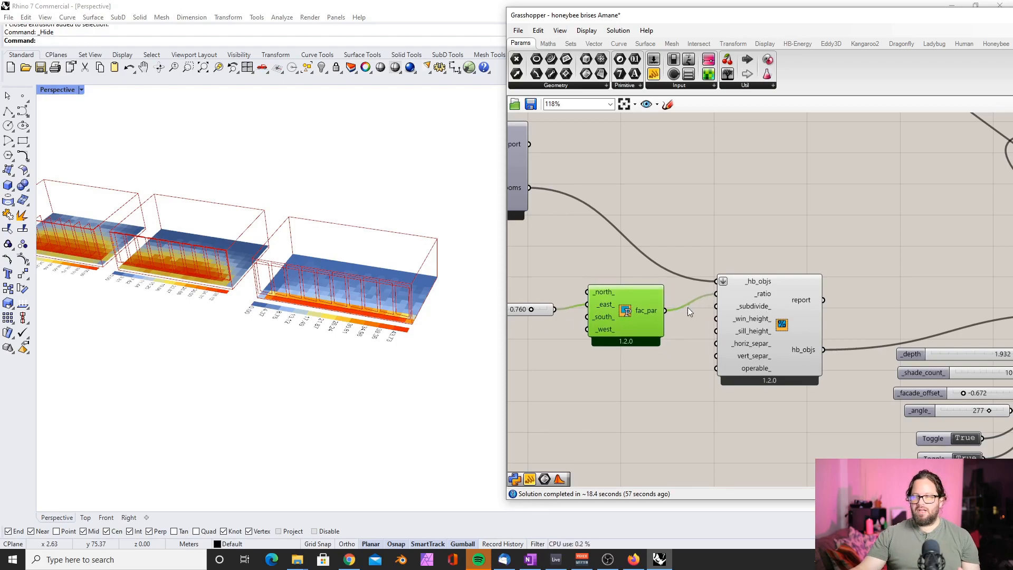
scroll(710, 321, up, 3)
click(585, 283)
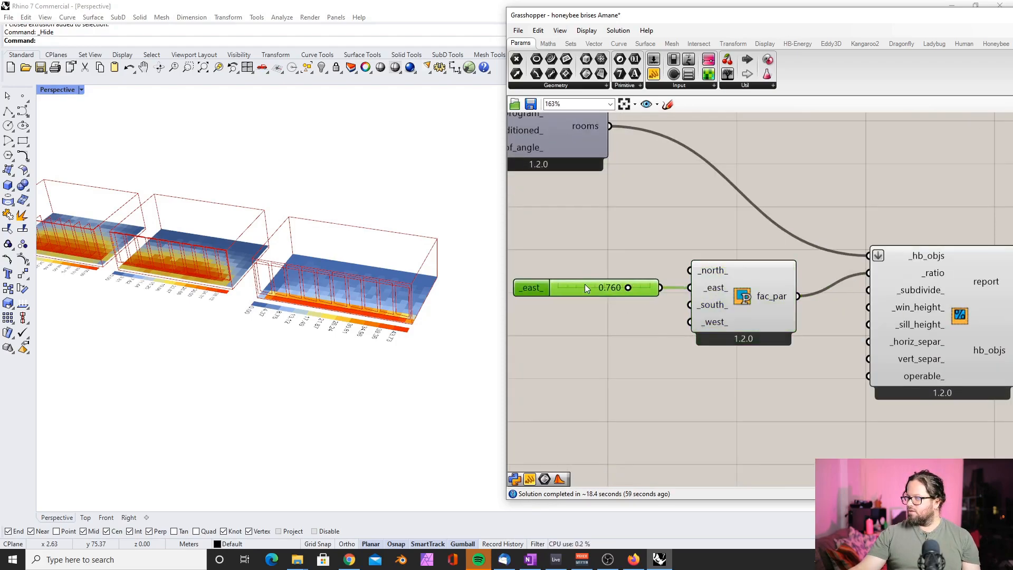
drag(584, 282, 586, 290)
click(791, 297)
drag(738, 270, 745, 277)
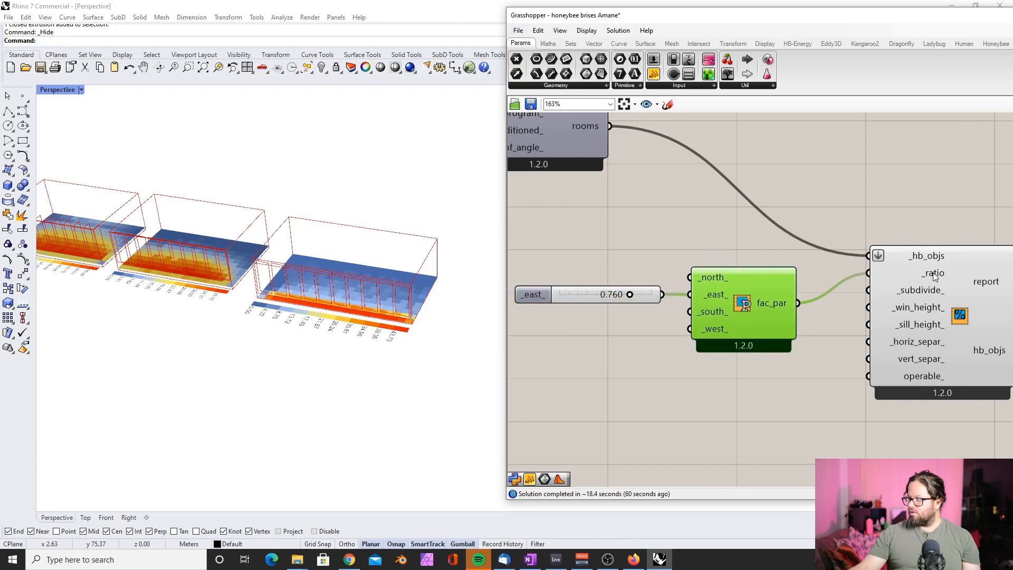
drag(591, 291, 571, 291)
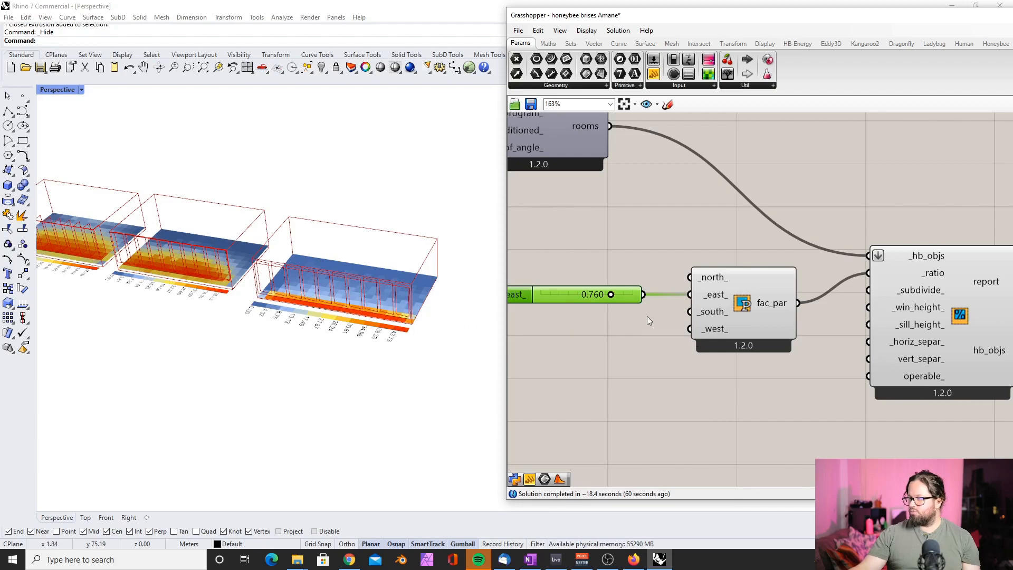
right_drag(637, 324, 670, 323)
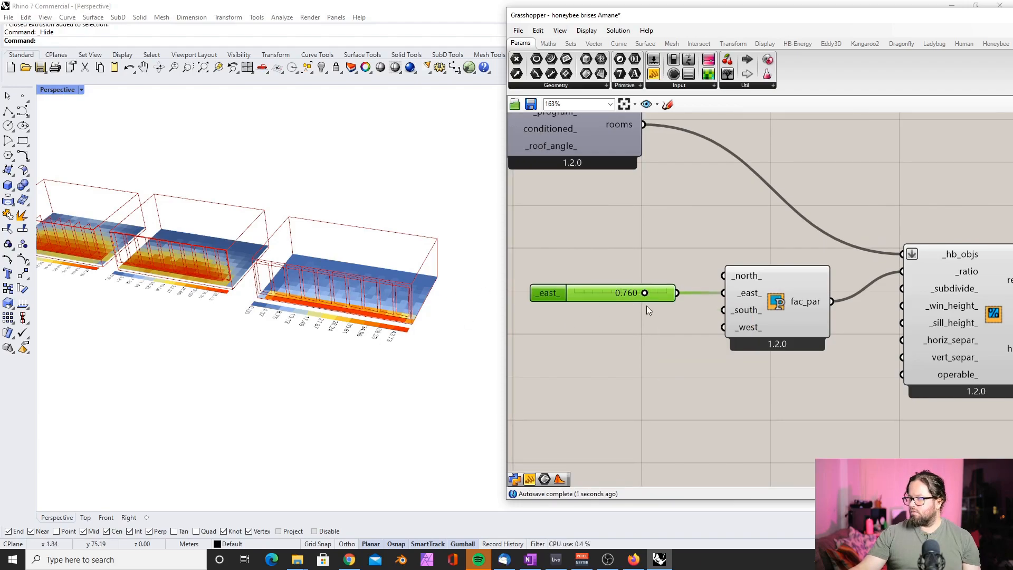
Set the daylight simulation's _run toggle to False and the east facade ratio to 0.662.
click(644, 317)
scroll(628, 313, down, 6)
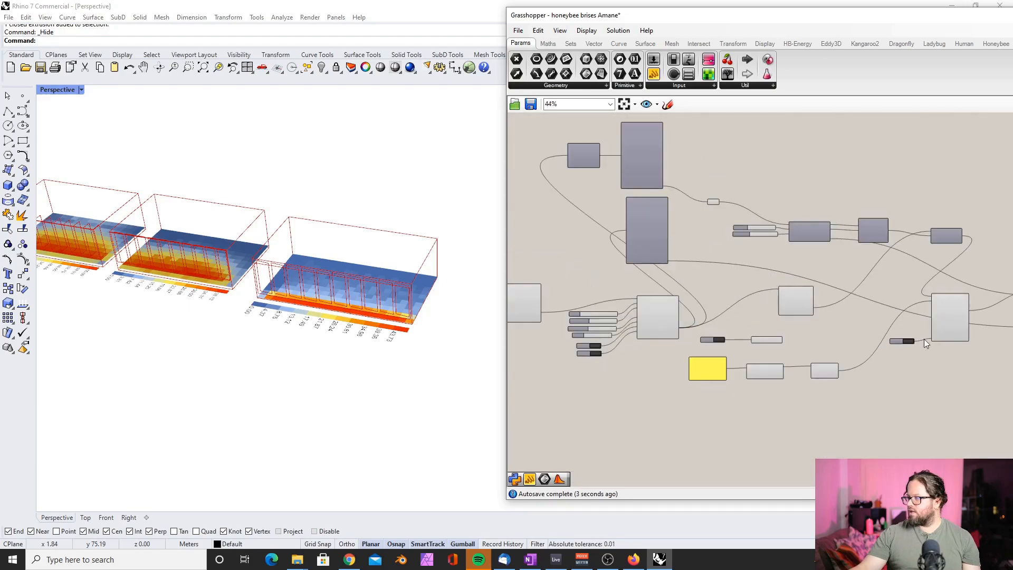
scroll(919, 334, up, 5)
click(871, 333)
scroll(896, 347, down, 8)
scroll(647, 313, up, 10)
mouse_move(619, 299)
mouse_down()
mouse_move(547, 297)
mouse_move(610, 300)
mouse_up()
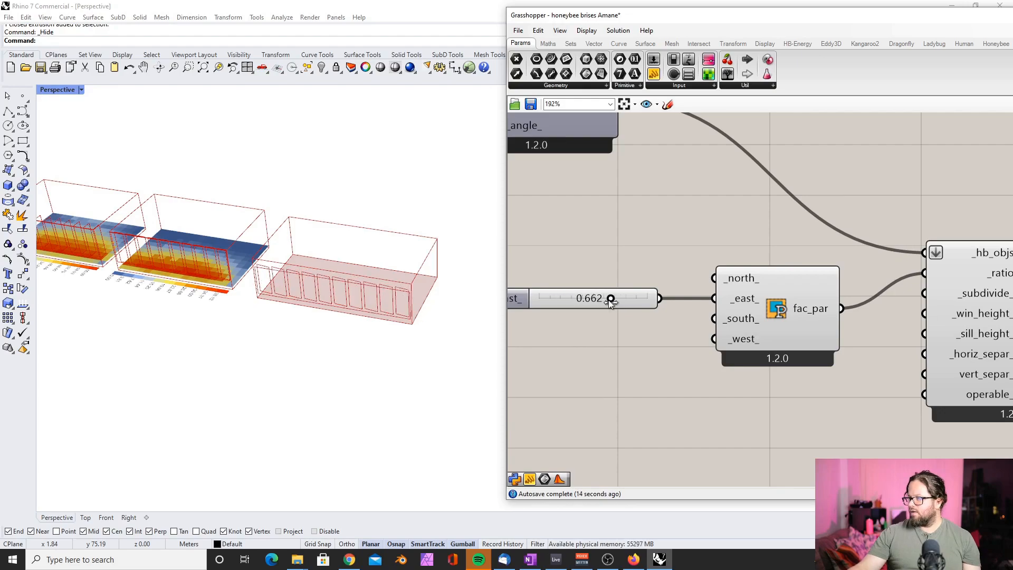
Examine the apertures component's inputs, including the ratio, subdivision, window height and sill height.
scroll(661, 304, down, 6)
scroll(747, 309, up, 7)
scroll(696, 296, down, 3)
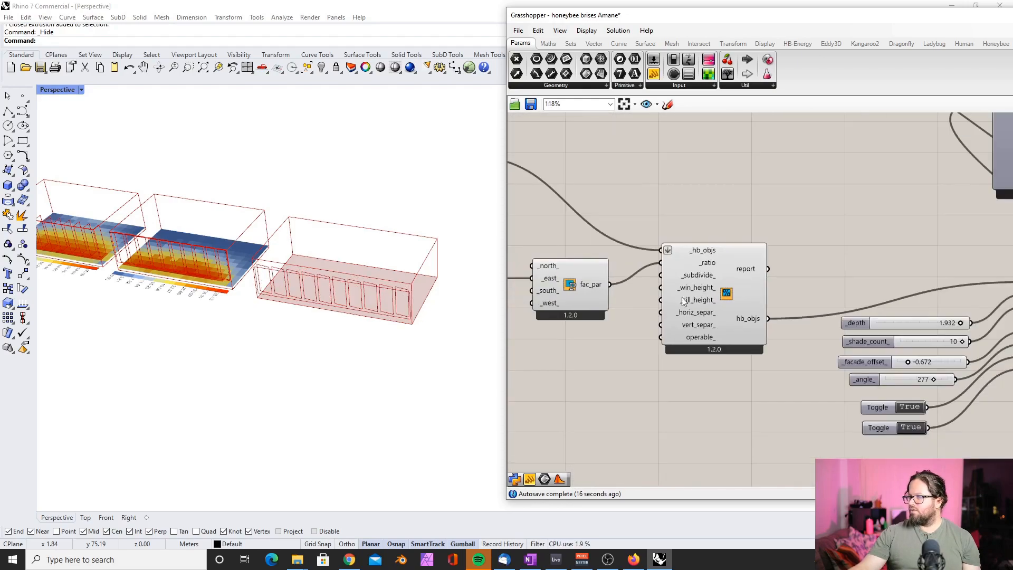
scroll(670, 295, up, 3)
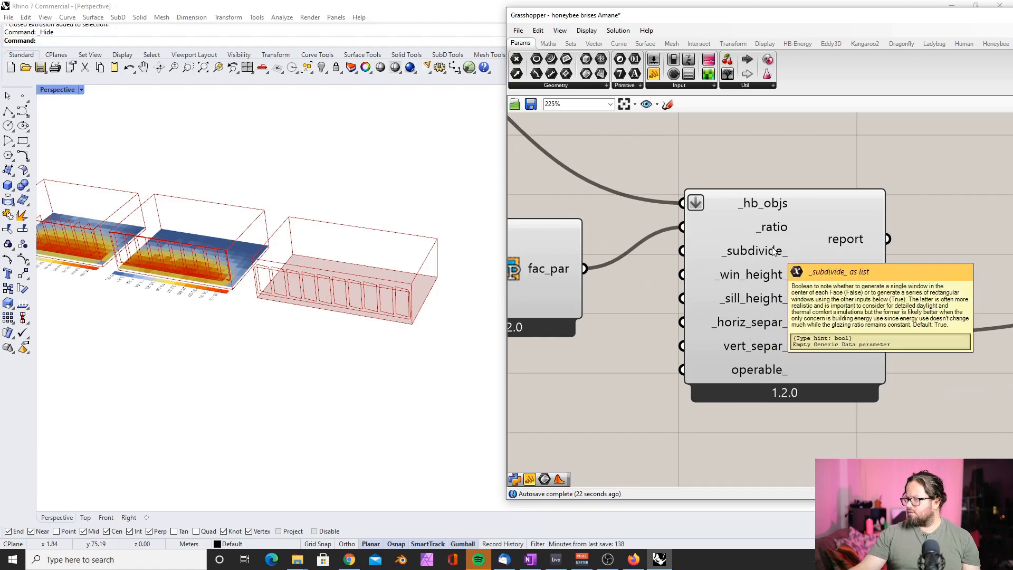
scroll(773, 251, down, 5)
scroll(799, 283, up, 3)
scroll(649, 239, up, 4)
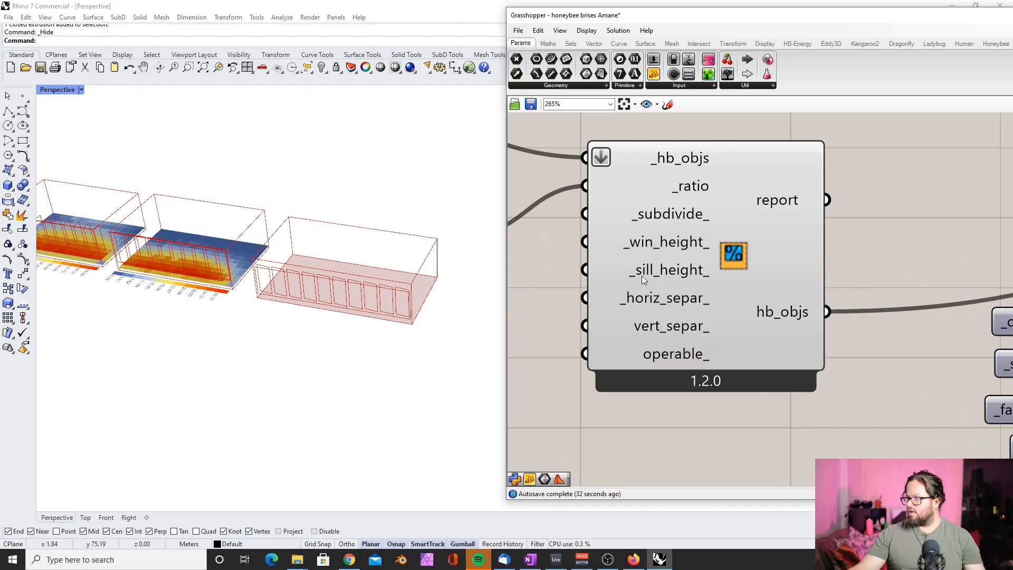
scroll(690, 352, down, 5)
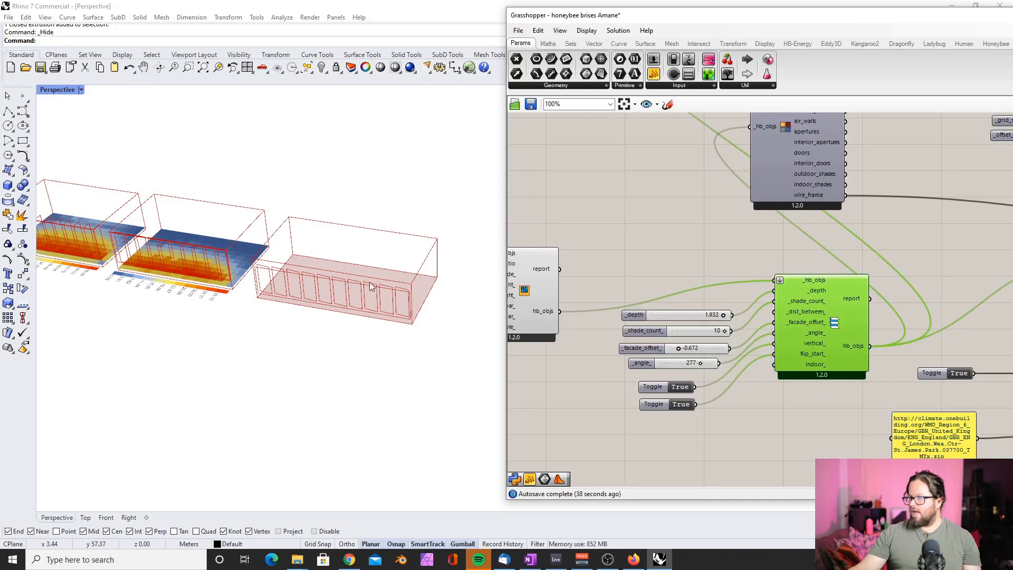
Set the louver depth to 1.912, the facade offset to -0.286 and the angle to 228.
scroll(812, 334, up, 3)
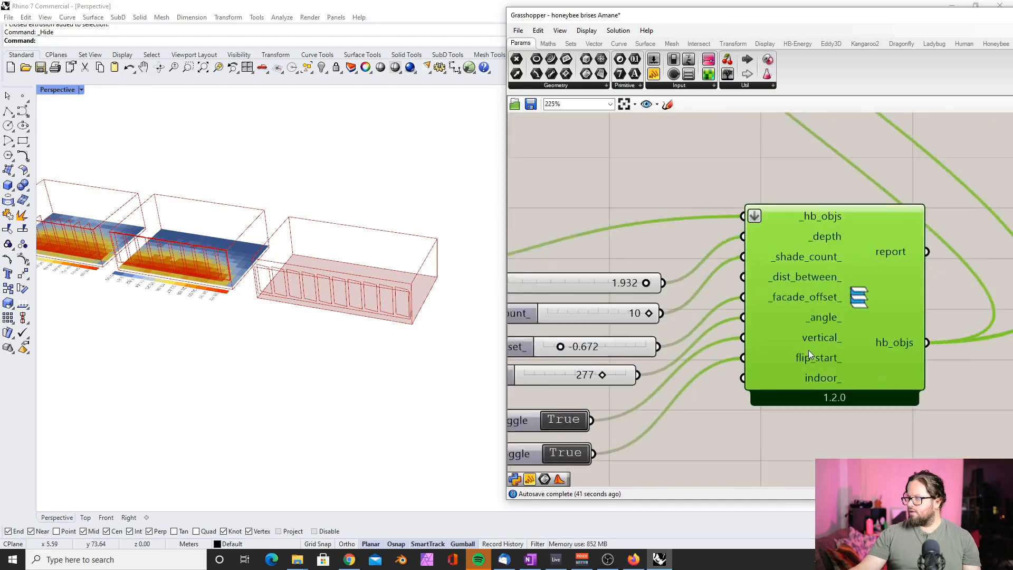
scroll(820, 330, down, 2)
mouse_move(697, 291)
mouse_down()
mouse_move(672, 287)
mouse_move(696, 291)
mouse_move(682, 311)
mouse_move(691, 311)
mouse_move(666, 311)
mouse_move(702, 313)
mouse_up()
mouse_move(636, 337)
mouse_down()
mouse_move(674, 336)
mouse_move(651, 337)
mouse_move(702, 355)
mouse_move(643, 348)
mouse_move(657, 349)
mouse_up()
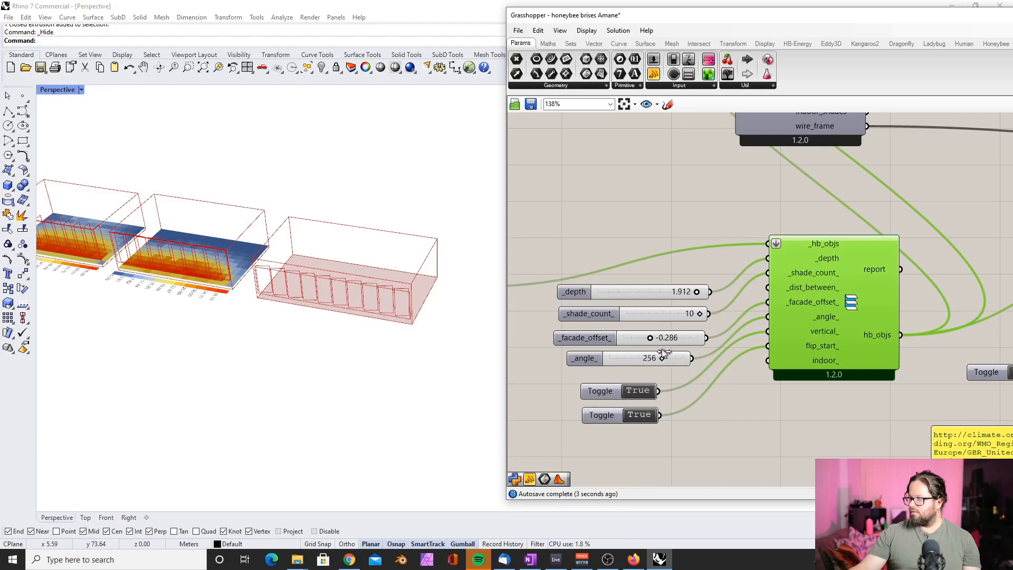
scroll(587, 306, down, 5)
scroll(603, 290, up, 5)
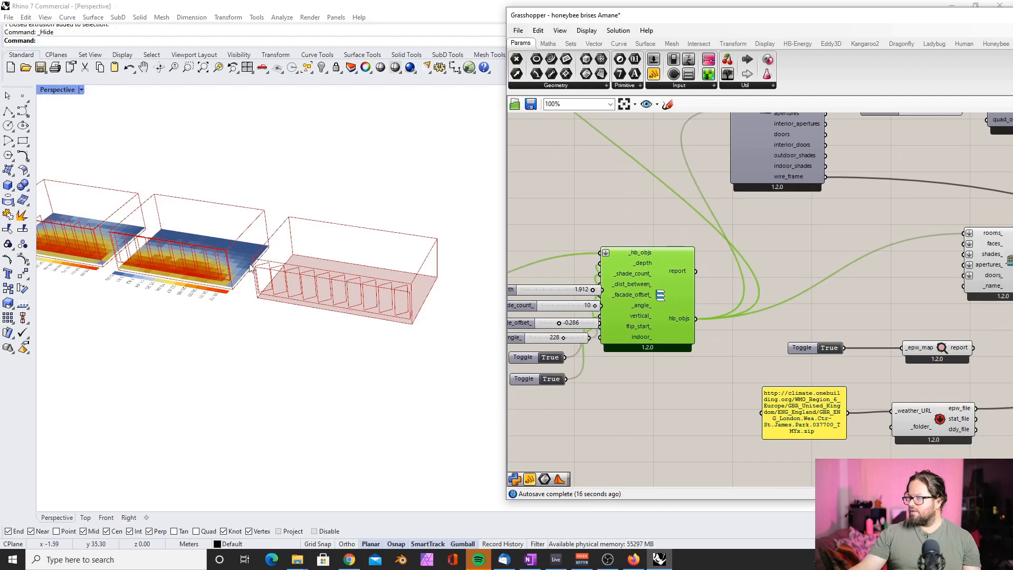
Move the Honeybee model component closer to the louver component and review its link to the grid assignment component.
right_drag(921, 286, 804, 321)
mouse_move(898, 294)
mouse_down()
mouse_move(871, 298)
mouse_move(860, 281)
mouse_move(879, 299)
mouse_move(859, 310)
mouse_up()
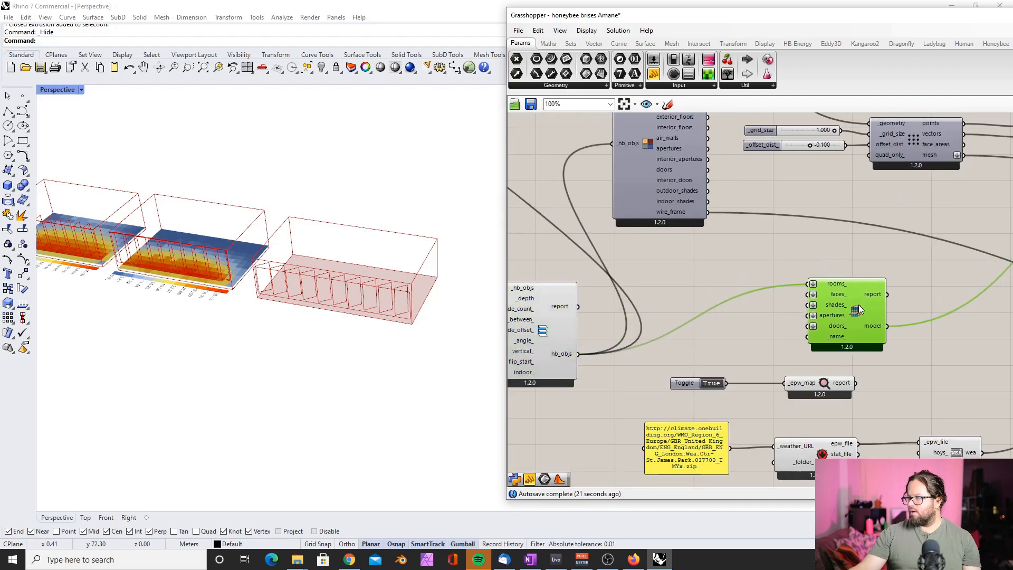
scroll(857, 293, down, 5)
right_drag(978, 294, 815, 305)
scroll(815, 304, up, 4)
mouse_move(593, 338)
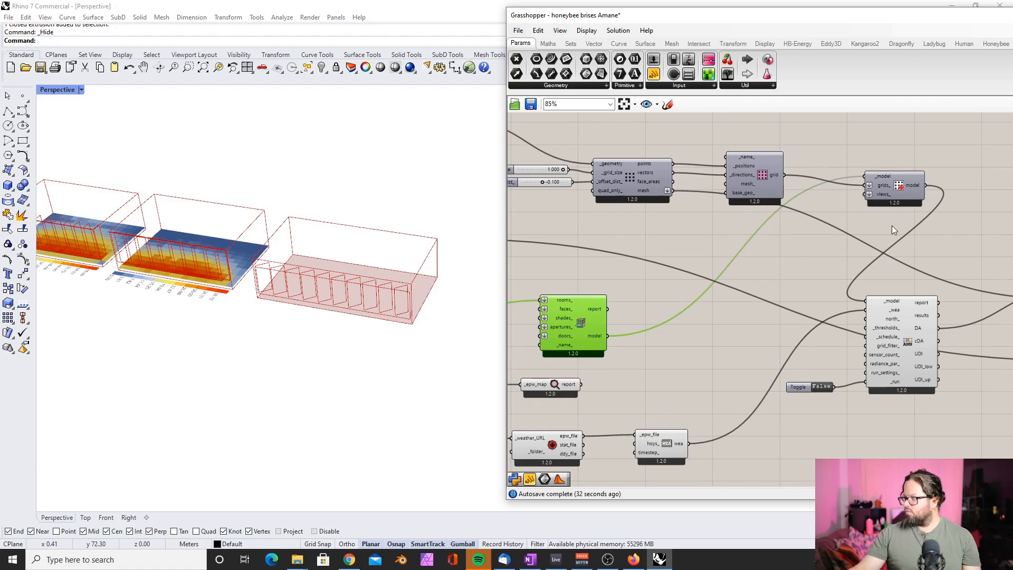
scroll(891, 225, down, 3)
scroll(891, 226, up, 2)
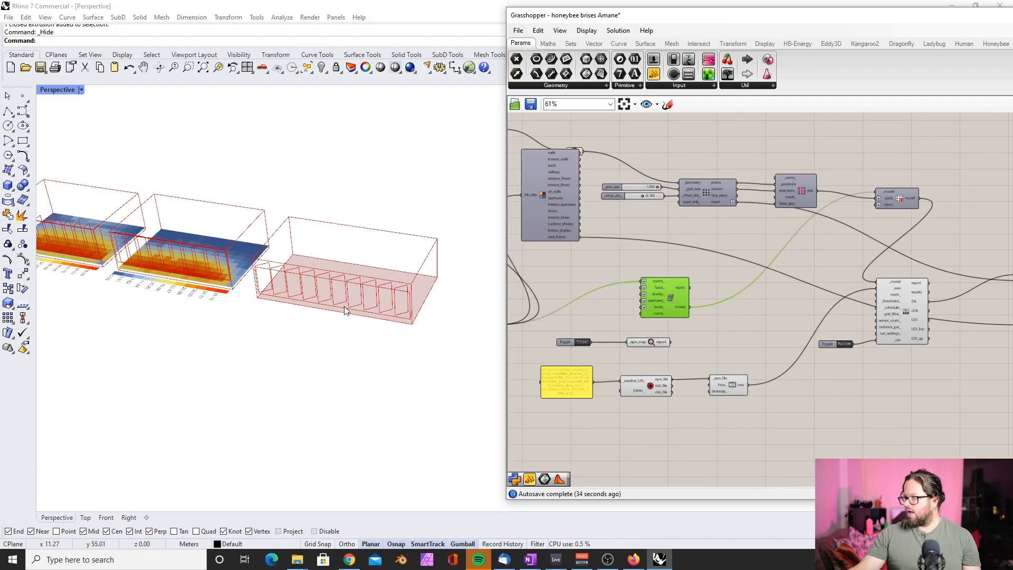
Widen the Grasshopper window and examine how the louvered room's ground faces feed the upper face-type component.
right_drag(509, 248, 637, 251)
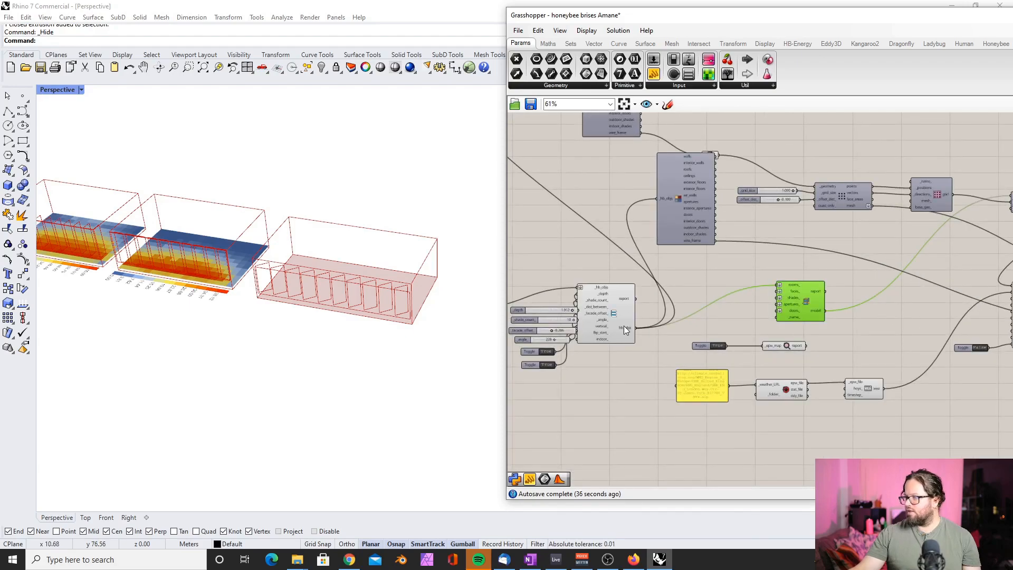
scroll(627, 181, up, 5)
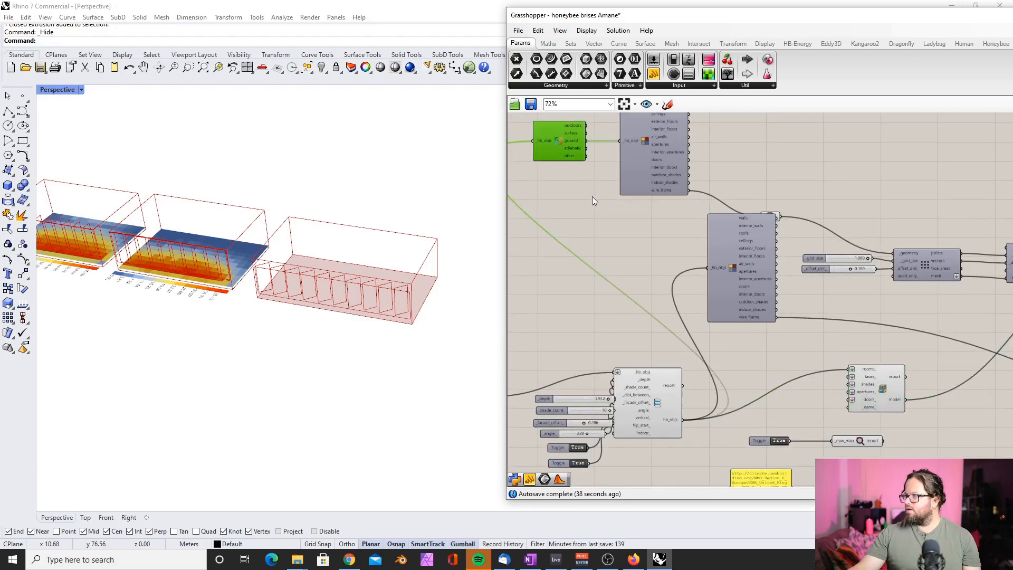
drag(685, 24, 527, 23)
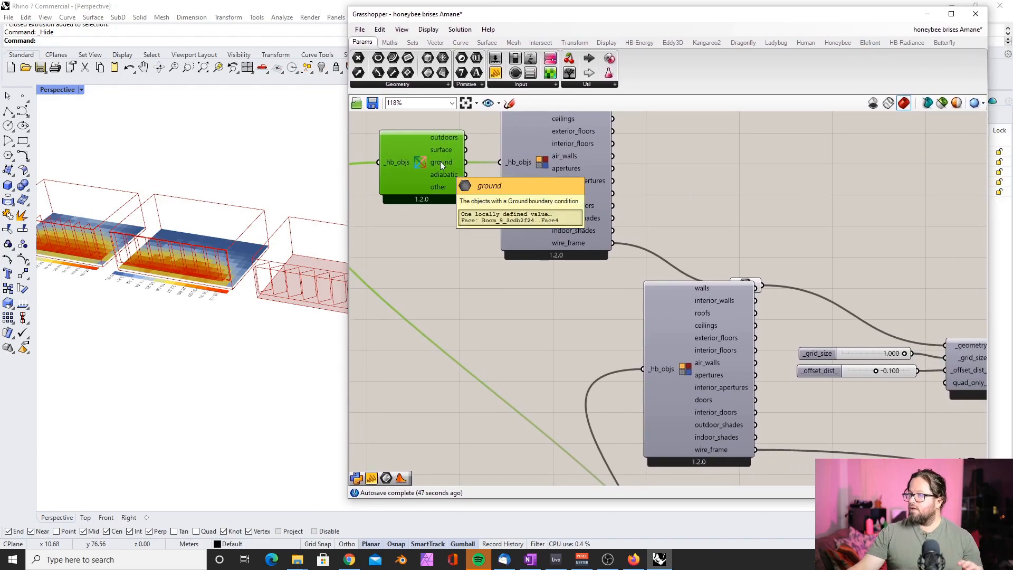
click(553, 142)
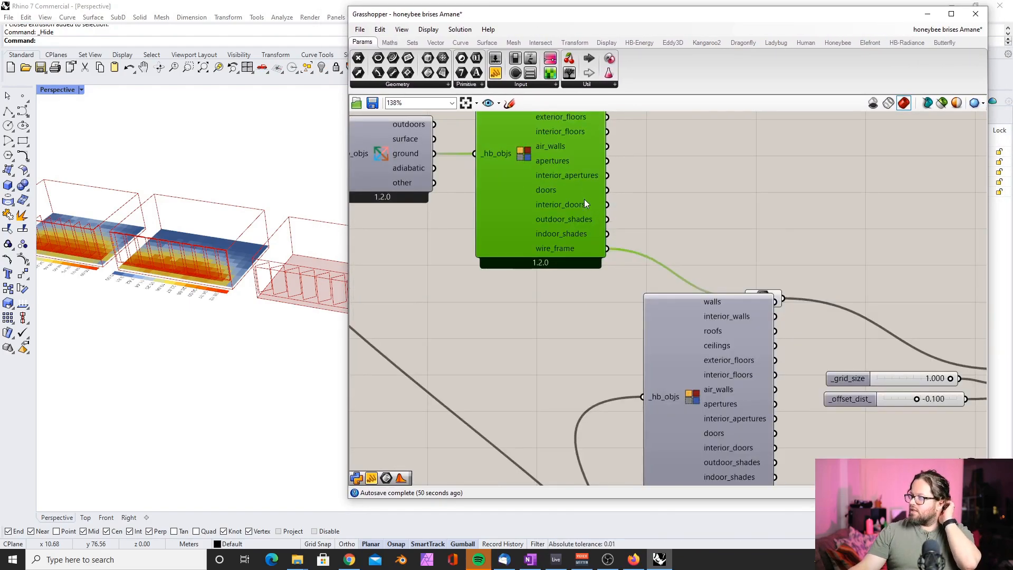
scroll(583, 192, down, 4)
scroll(546, 147, up, 6)
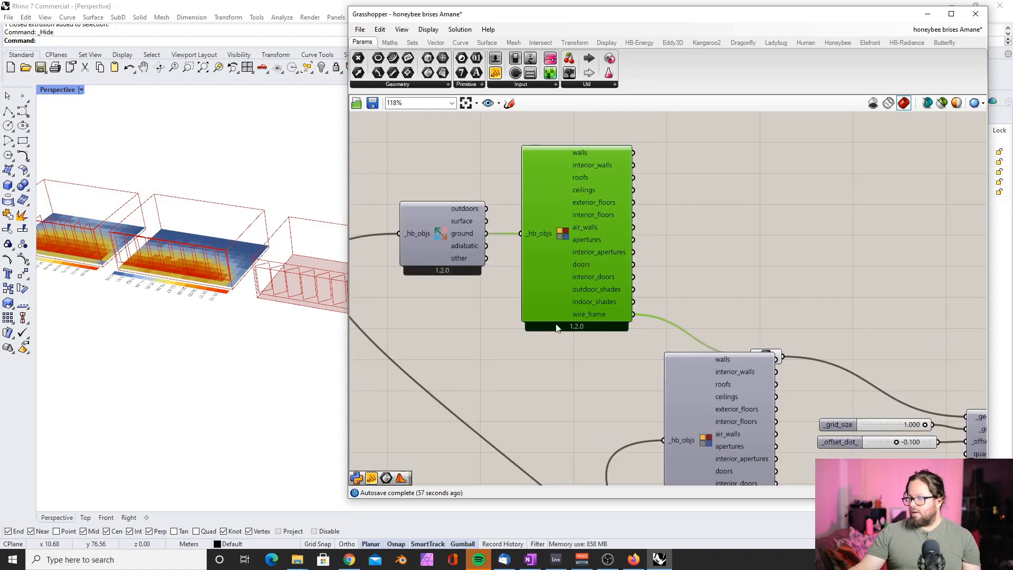
Move the geometry parameter clear of the lower face-type component and check the floor geometry it carries from the wire frame output.
scroll(662, 295, down, 1)
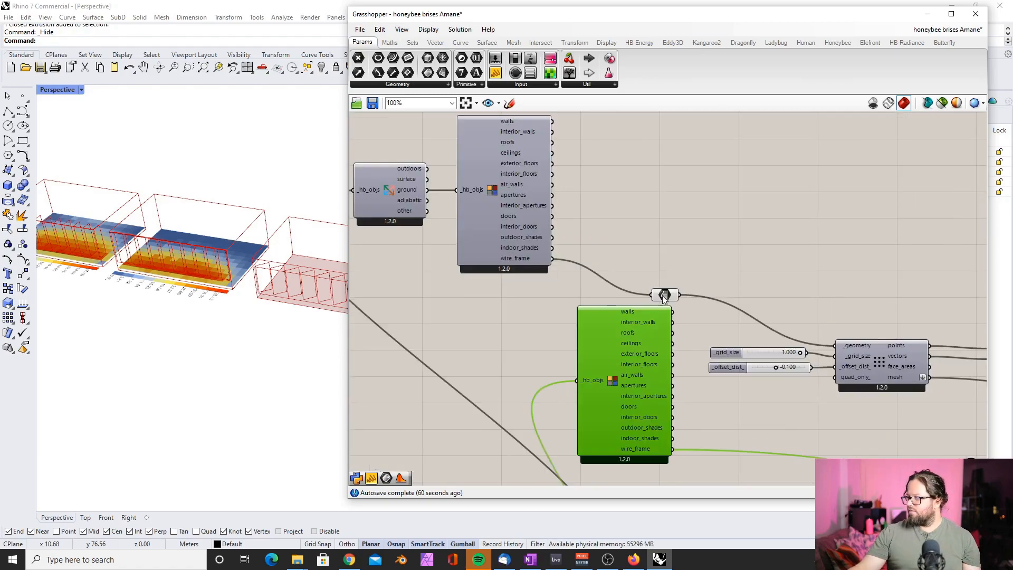
drag(663, 296, 683, 266)
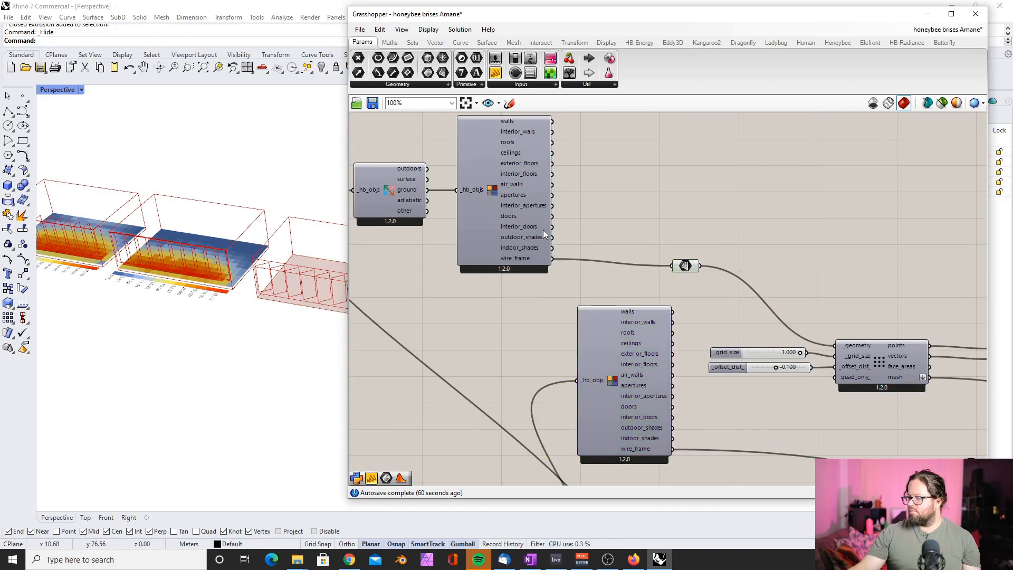
click(521, 255)
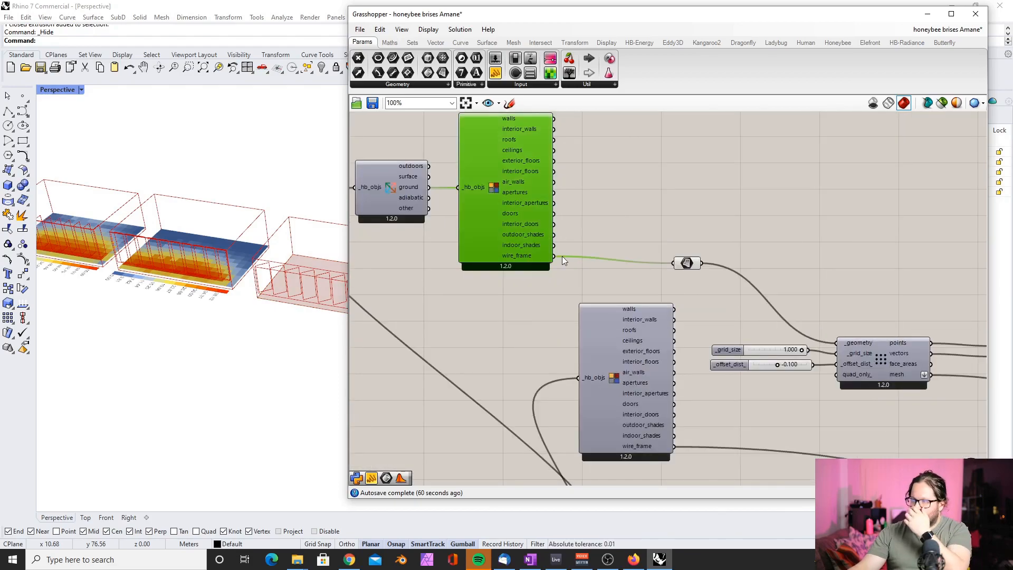
click(686, 262)
scroll(641, 239, down, 2)
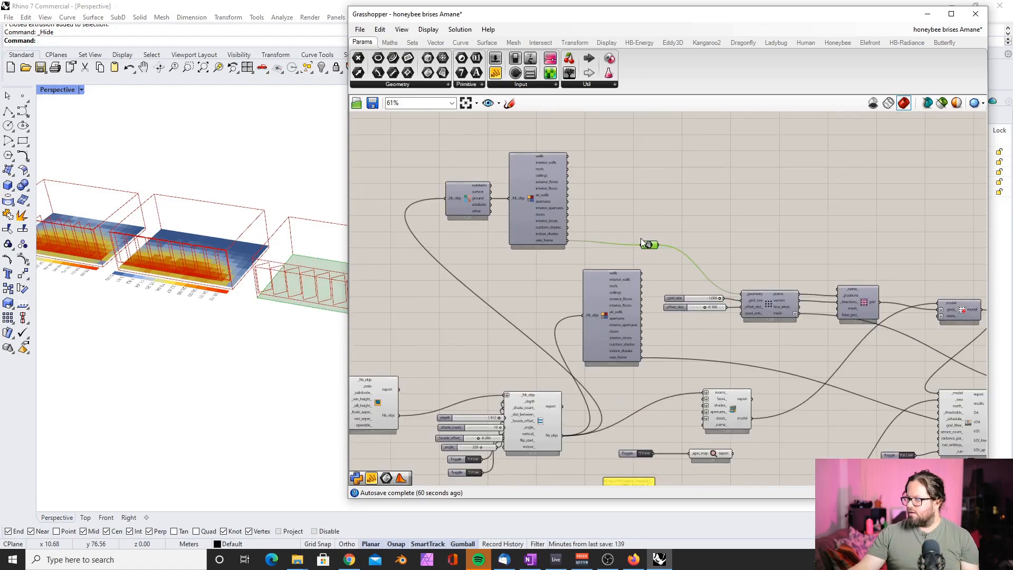
Examine the grid generation component with its floor geometry, grid size and offset distance inputs.
scroll(603, 238, up, 4)
click(864, 353)
scroll(818, 320, down, 2)
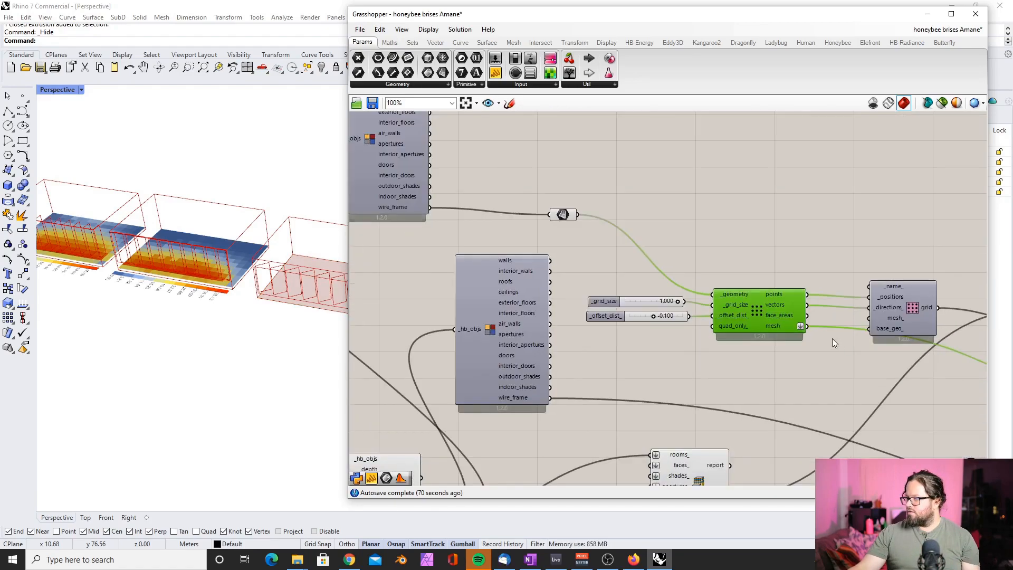
scroll(837, 340, up, 3)
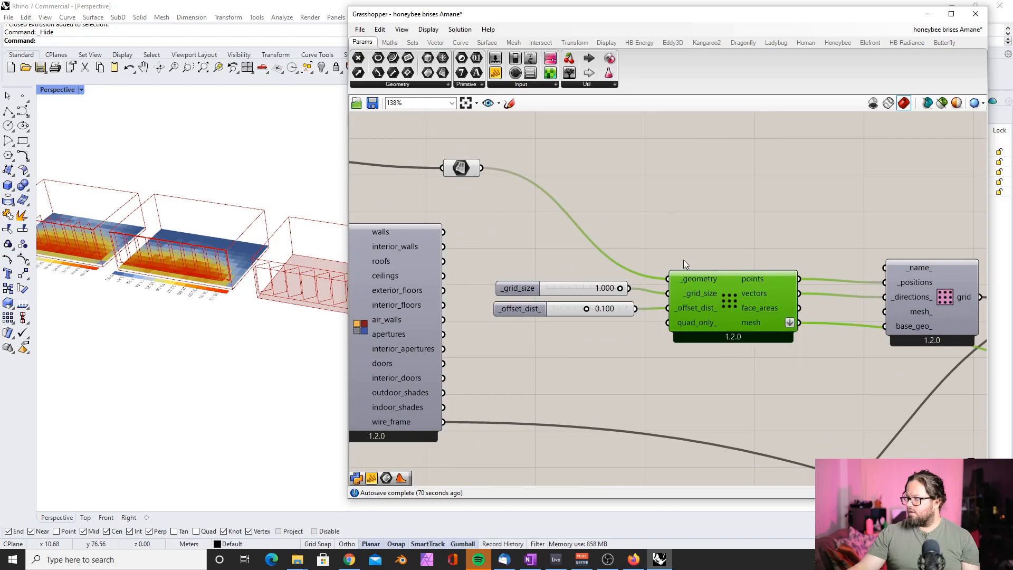
scroll(840, 300, down, 3)
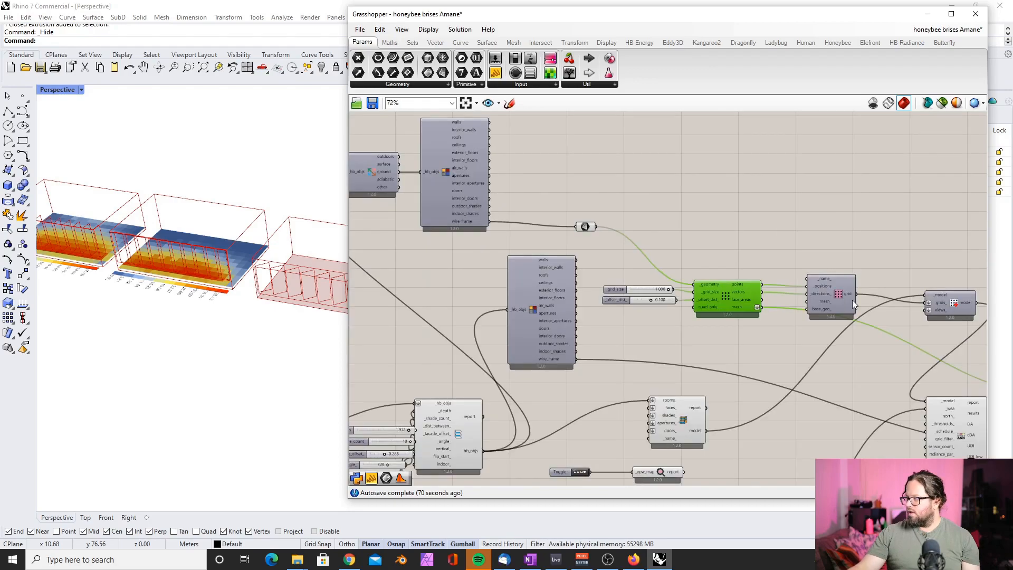
Examine the sensor grid component and how the generated points and vectors feed its positions and directions.
scroll(837, 286, up, 4)
click(837, 286)
drag(808, 266, 808, 264)
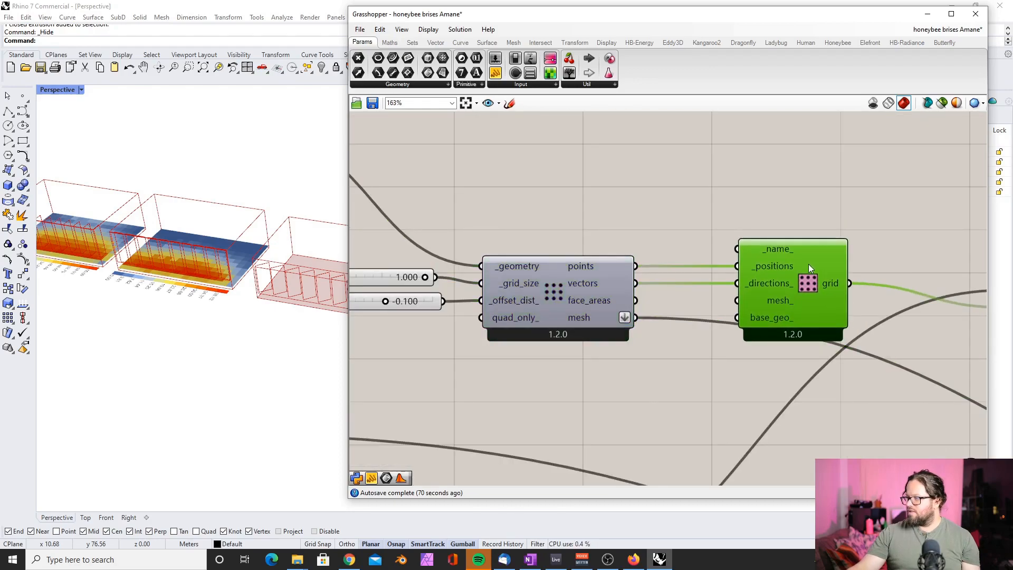
scroll(739, 269, down, 2)
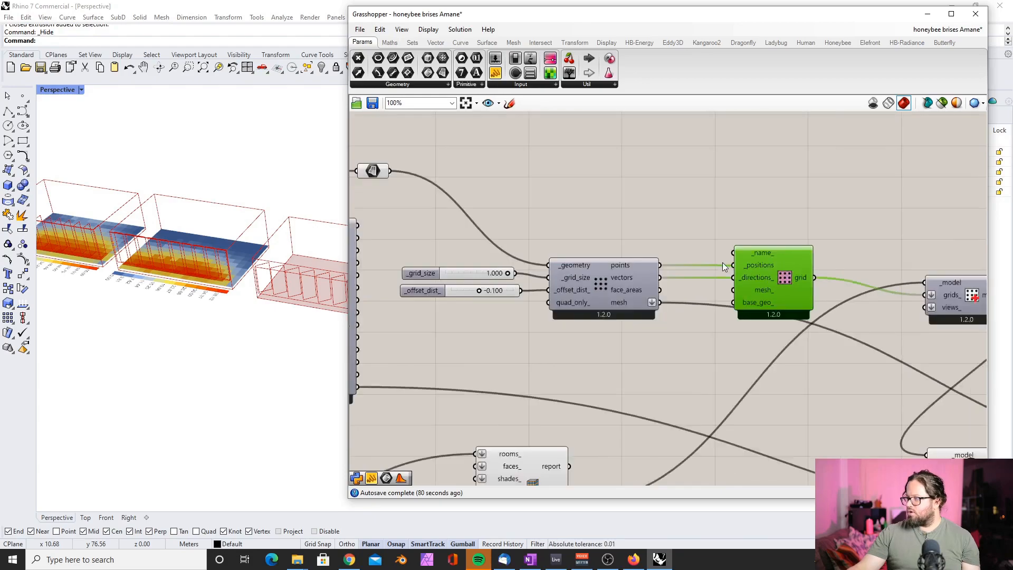
scroll(722, 262, up, 2)
mouse_move(733, 255)
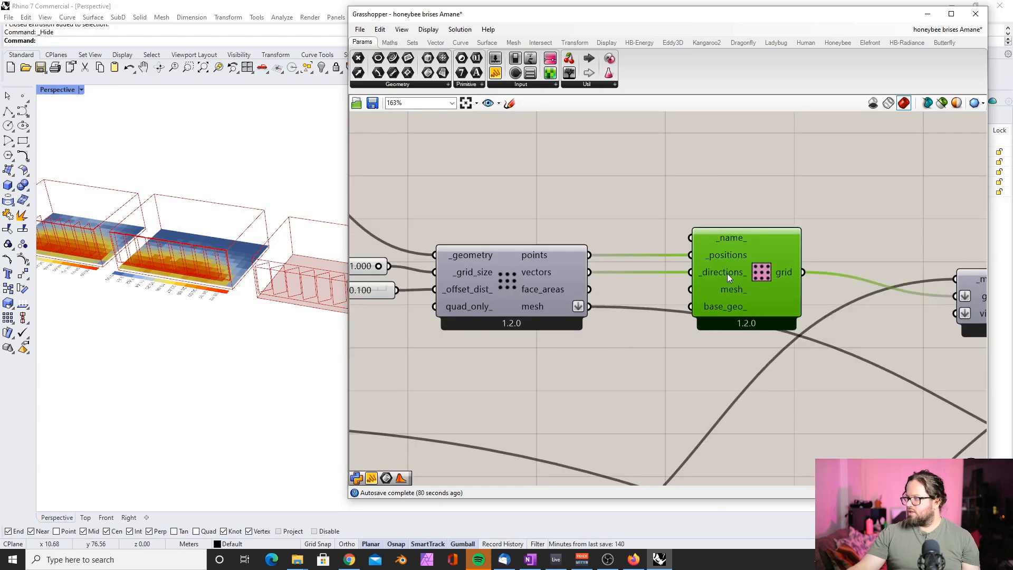
scroll(727, 273, down, 4)
scroll(840, 282, up, 3)
Review how the Honeybee model and sensor grid are combined and passed into the annual daylight component.
click(840, 263)
drag(840, 266, 815, 265)
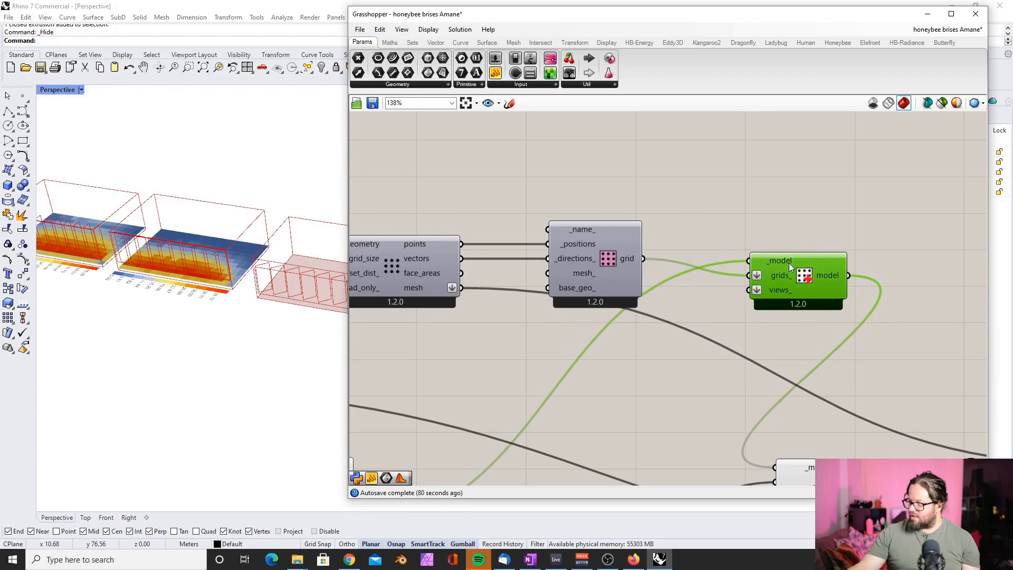
mouse_move(789, 262)
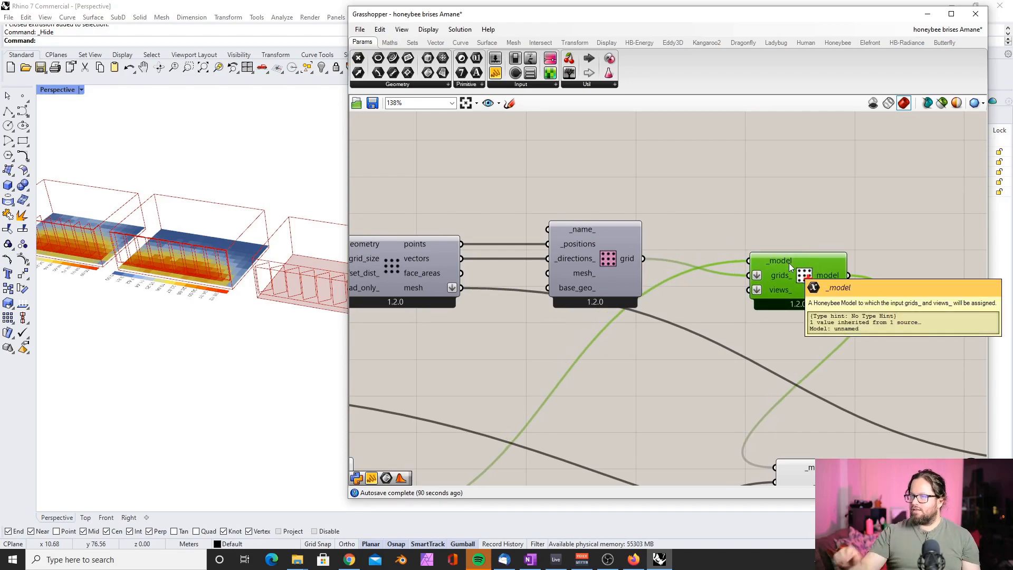
scroll(805, 269, down, 3)
scroll(464, 464, up, 3)
drag(597, 317, 600, 315)
scroll(522, 314, down, 6)
scroll(697, 307, up, 3)
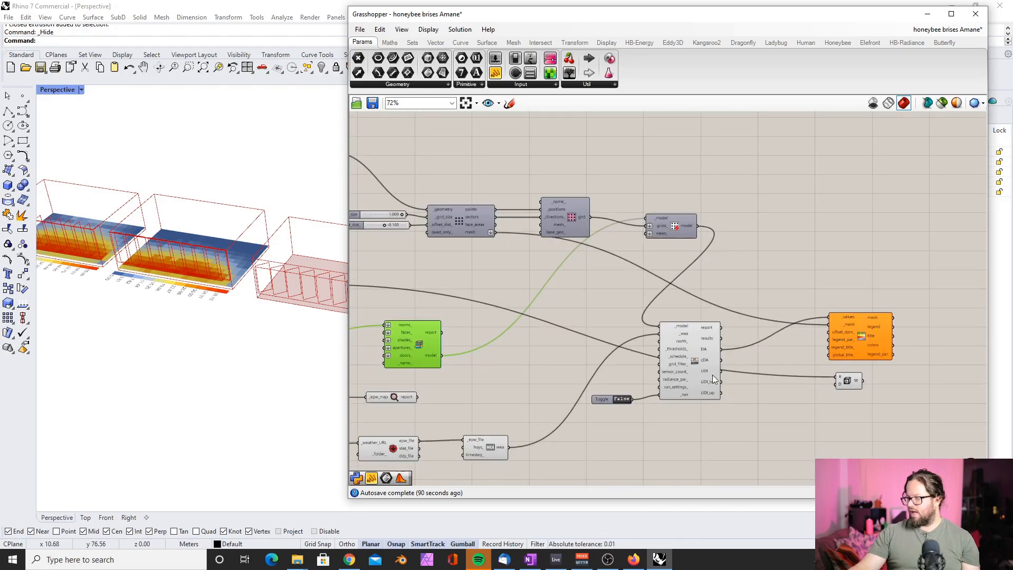
Check the annual daylight component's inputs and outputs, and run the study with its run toggle set to True.
scroll(712, 374, up, 3)
click(710, 347)
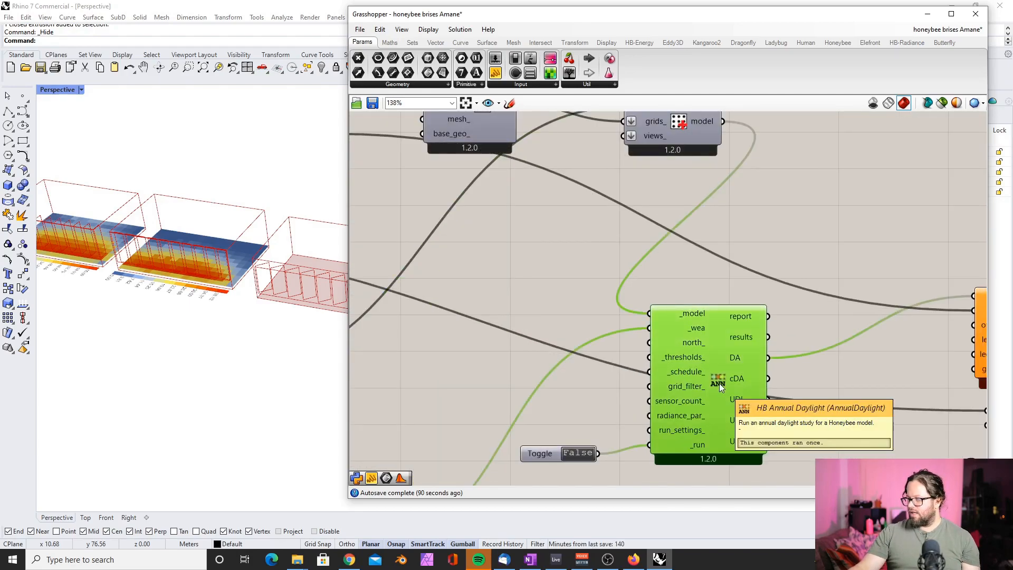
right_drag(719, 382, 638, 332)
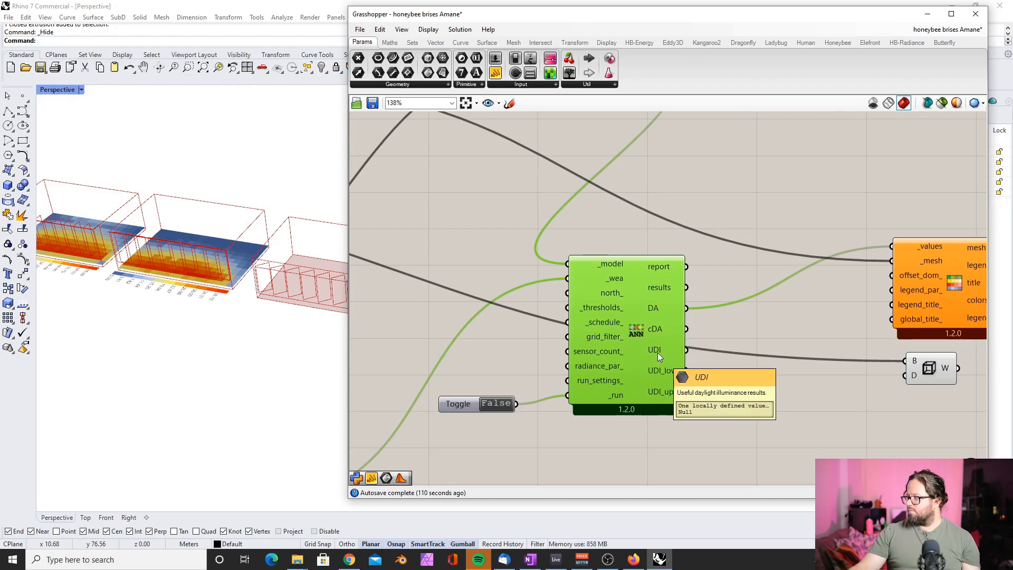
scroll(657, 352, down, 5)
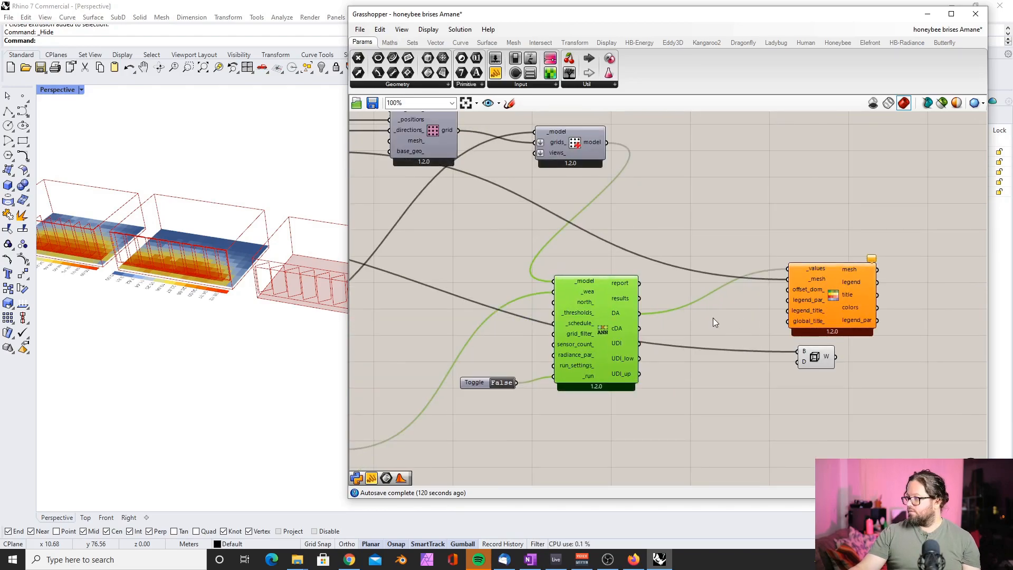
scroll(695, 299, up, 5)
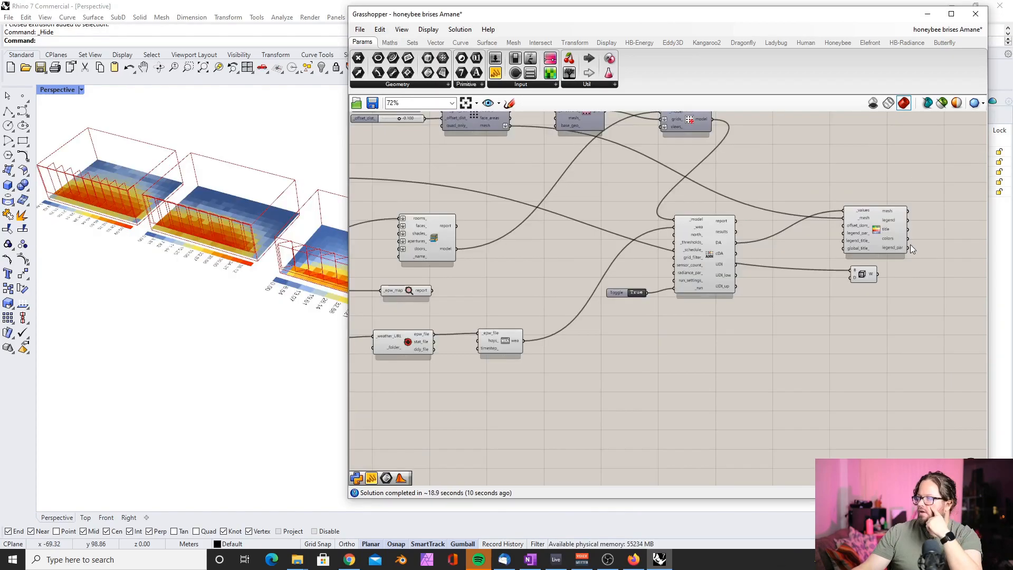
Add a panel fed by the annual daylight DA output, enlarge it to list the values and place it below the heatmap component.
scroll(585, 270, up, 5)
mouse_move(585, 271)
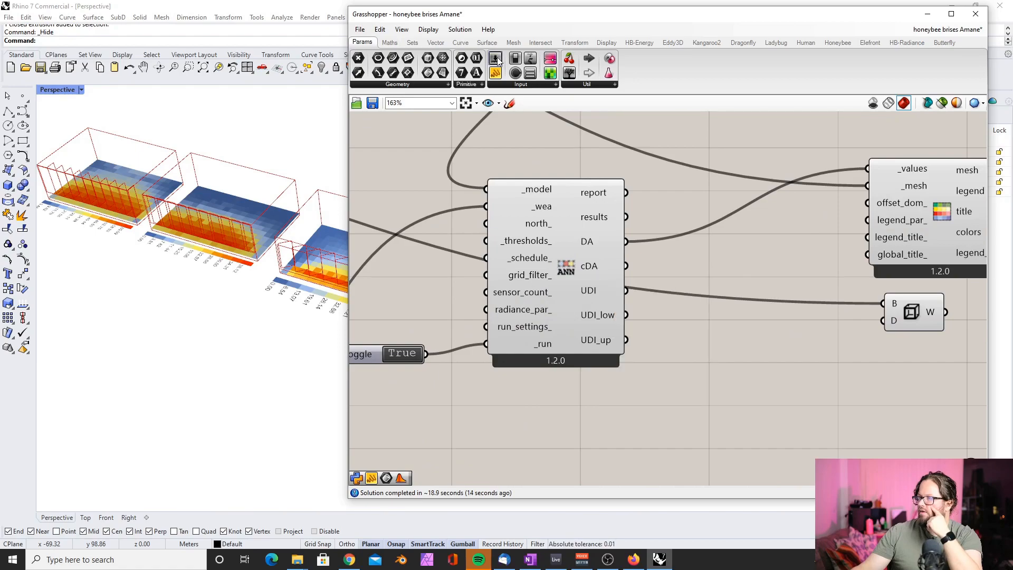
click(731, 414)
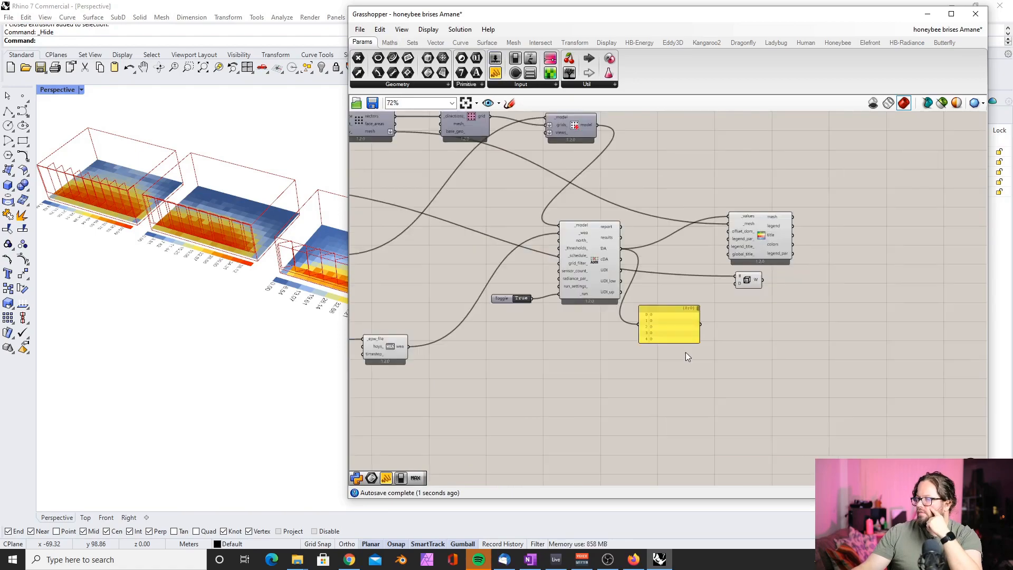
scroll(679, 345, up, 4)
drag(677, 338, 681, 462)
drag(706, 367, 795, 331)
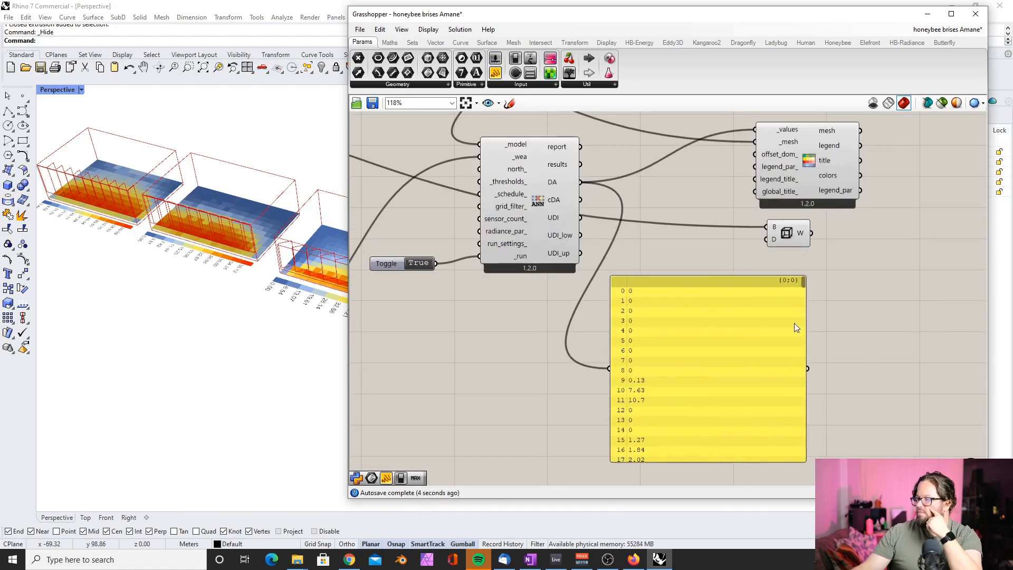
scroll(805, 290, down, 1)
drag(656, 293, 769, 311)
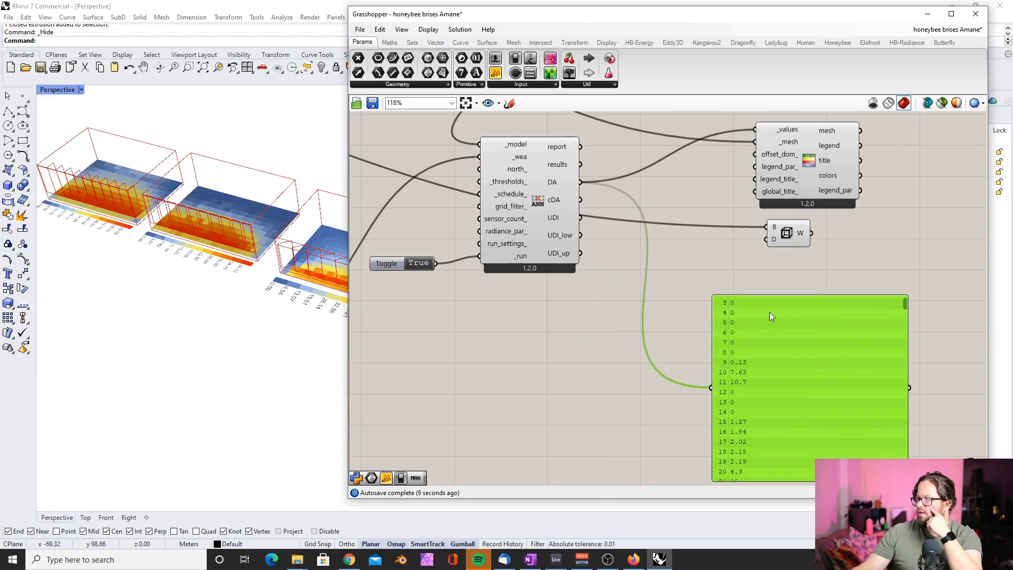
Connect the continuous daylight autonomy (cDA) output to the spatial heatmap's values and uncover more of the Rhino viewport.
click(689, 154)
scroll(685, 173, up, 1)
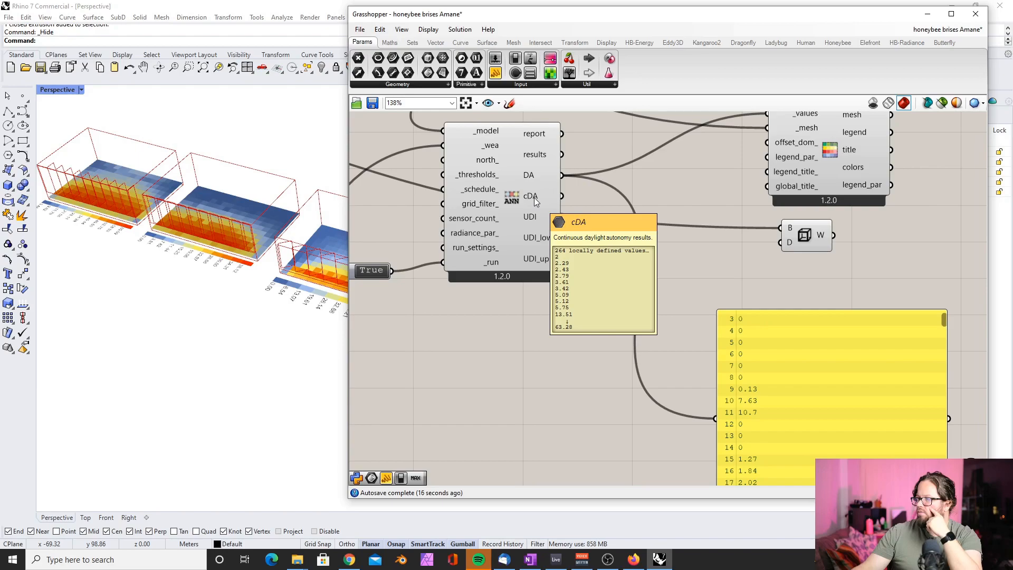
right_drag(534, 197, 460, 265)
drag(490, 263, 699, 194)
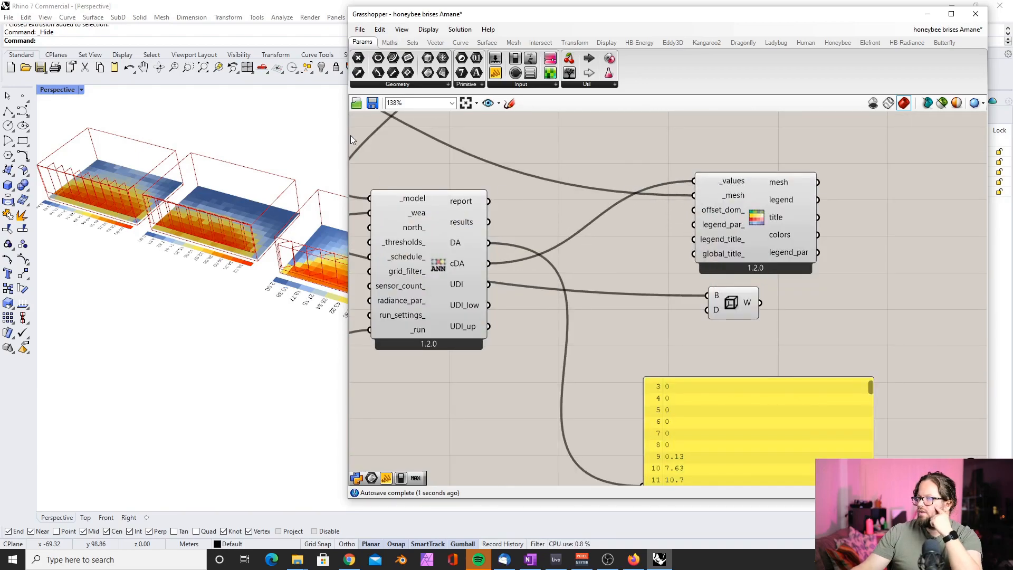
drag(465, 19, 509, 24)
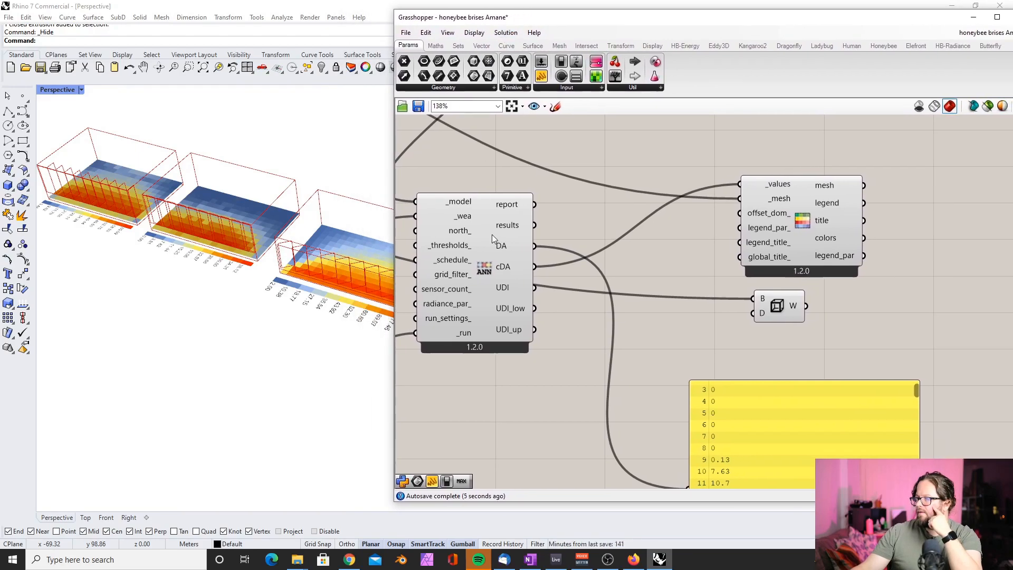
Feed the useful daylight illuminance (UDI) output into the spatial heatmap's values input.
mouse_move(505, 268)
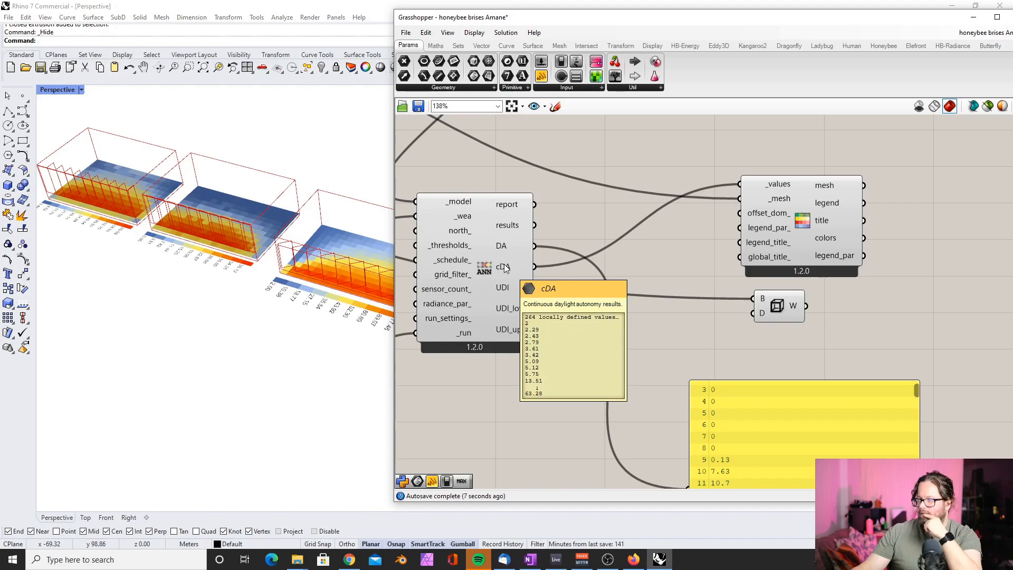
mouse_move(504, 288)
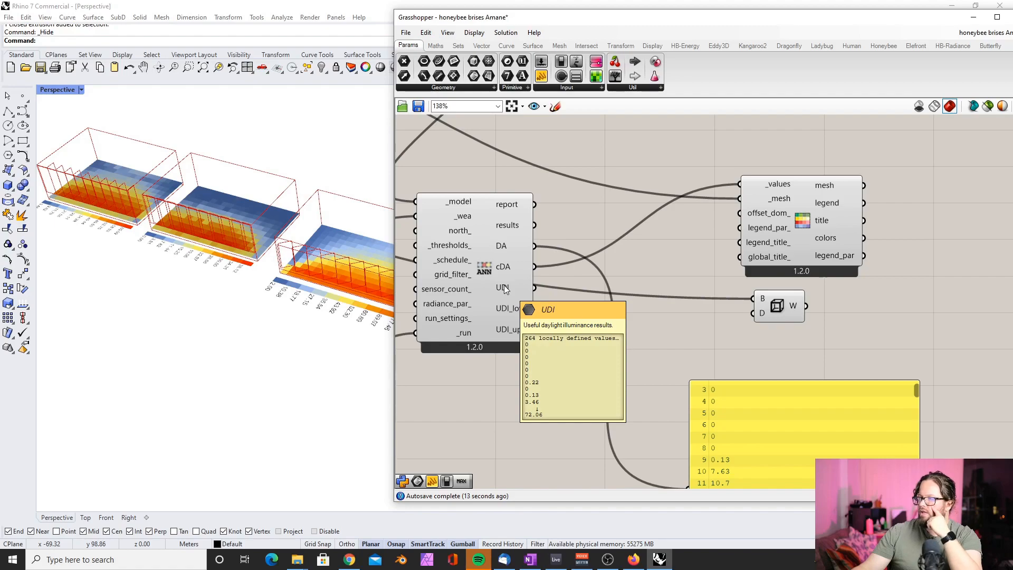
drag(534, 288, 684, 221)
drag(684, 221, 739, 185)
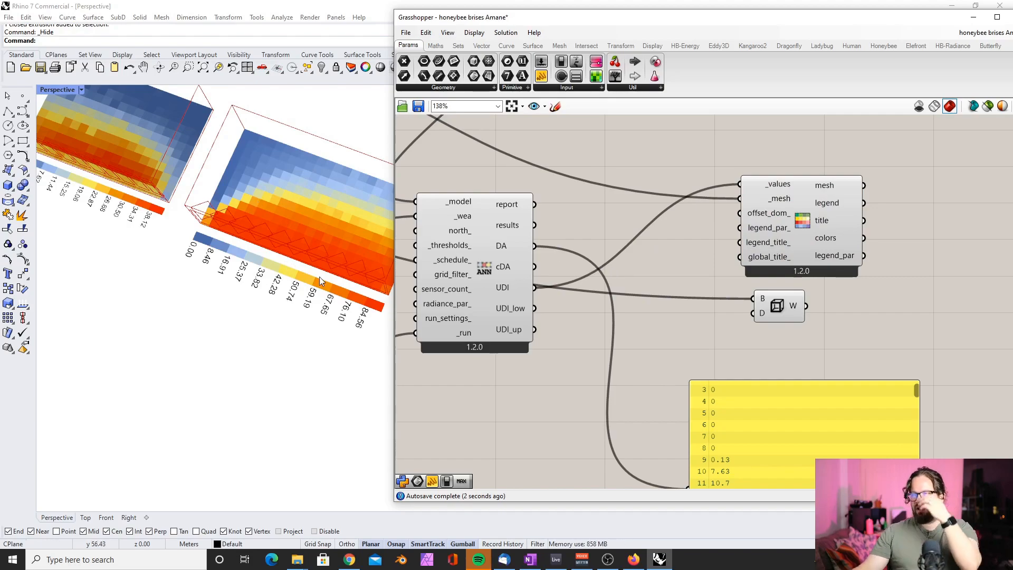
Widen the visible Rhino viewport and compare the daylight heatmaps and legend scales of the three rooms.
mouse_move(511, 228)
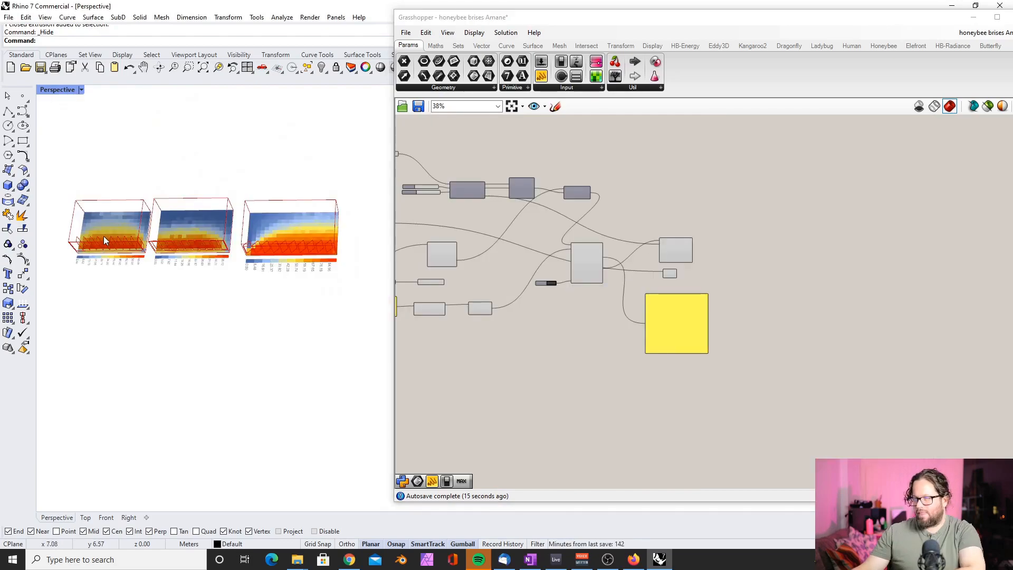
scroll(102, 235, up, 5)
scroll(102, 235, down, 4)
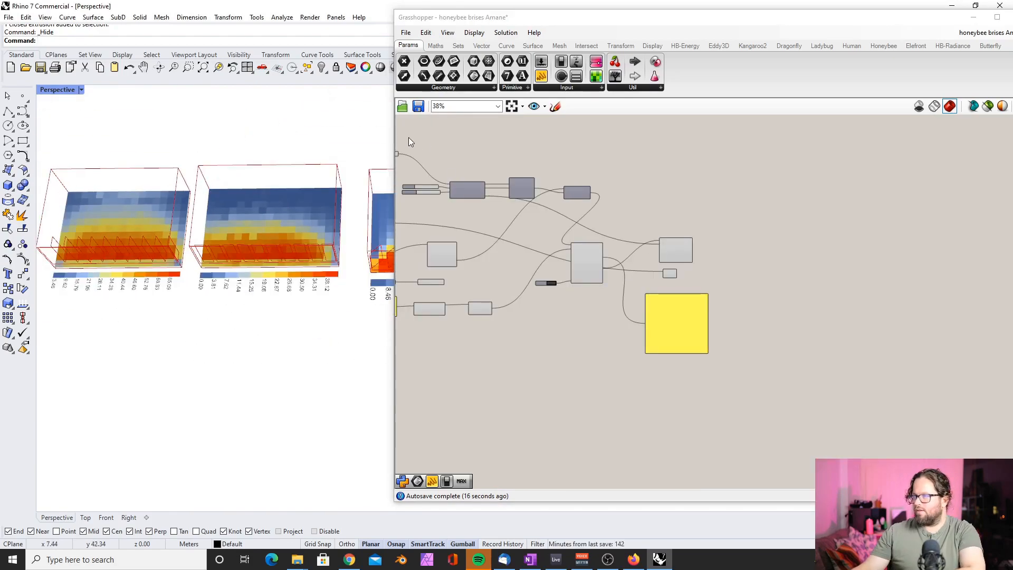
drag(398, 125, 706, 151)
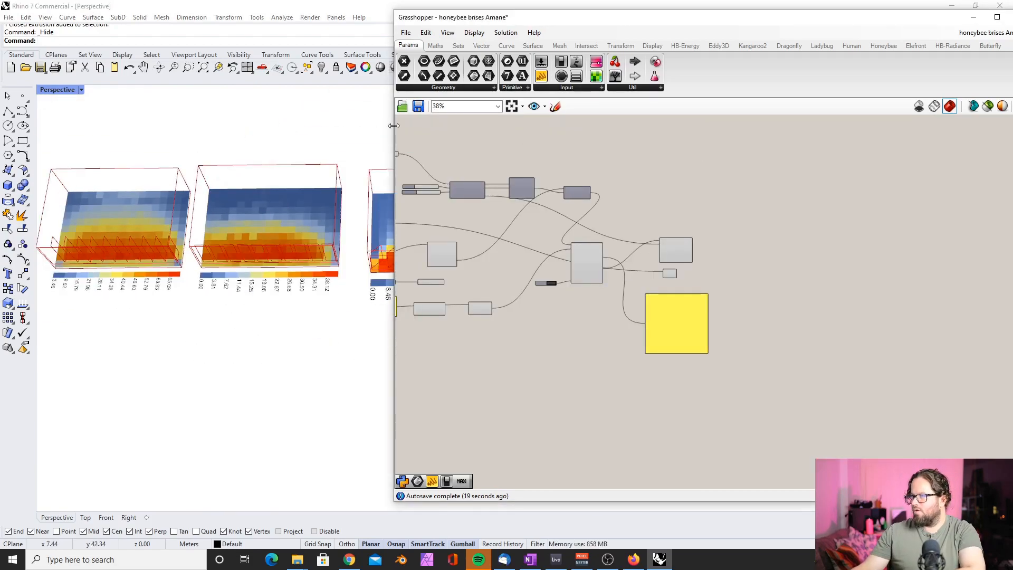
drag(395, 157, 765, 157)
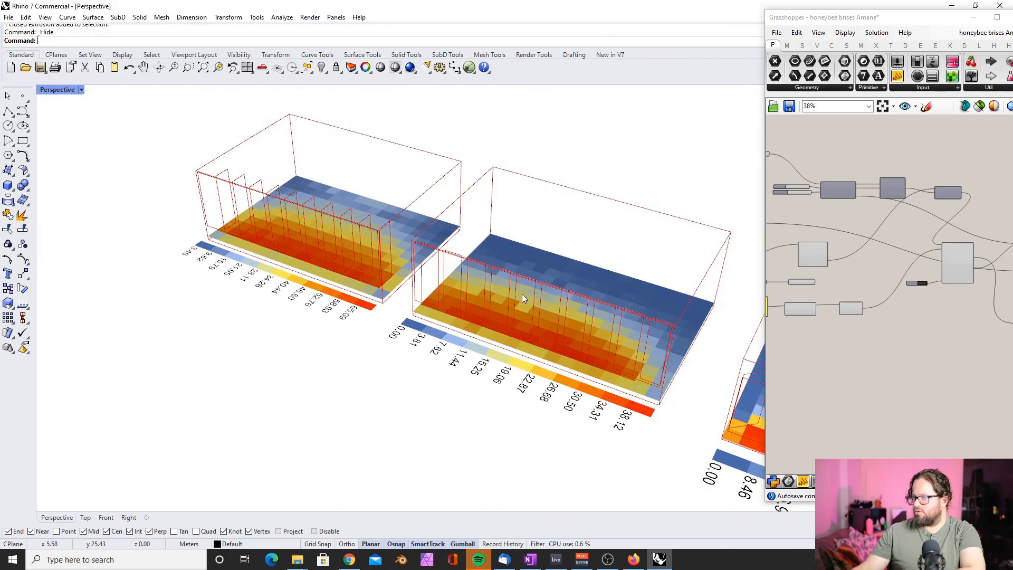
right_drag(521, 293, 493, 283)
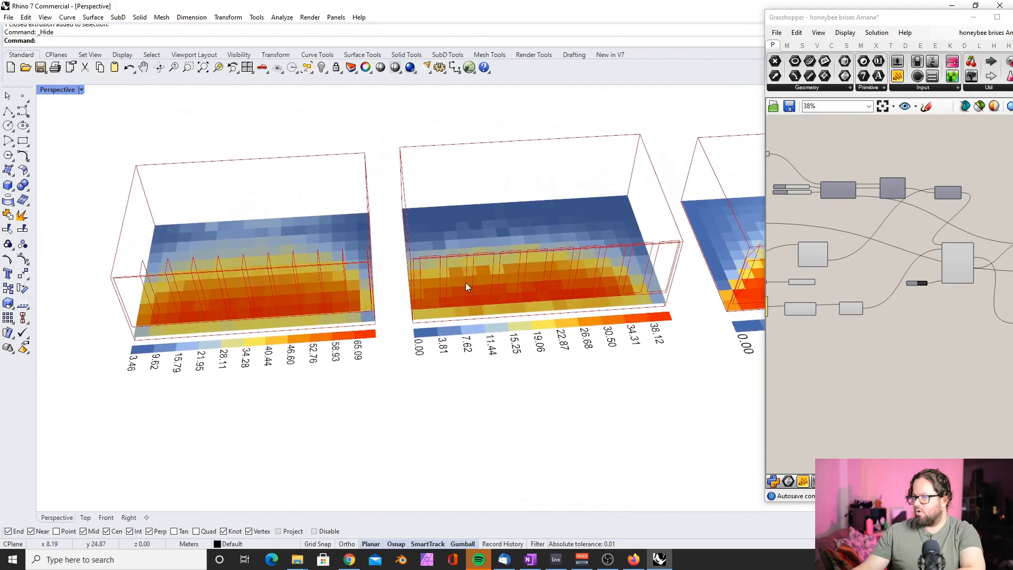
right_drag(451, 252, 442, 296)
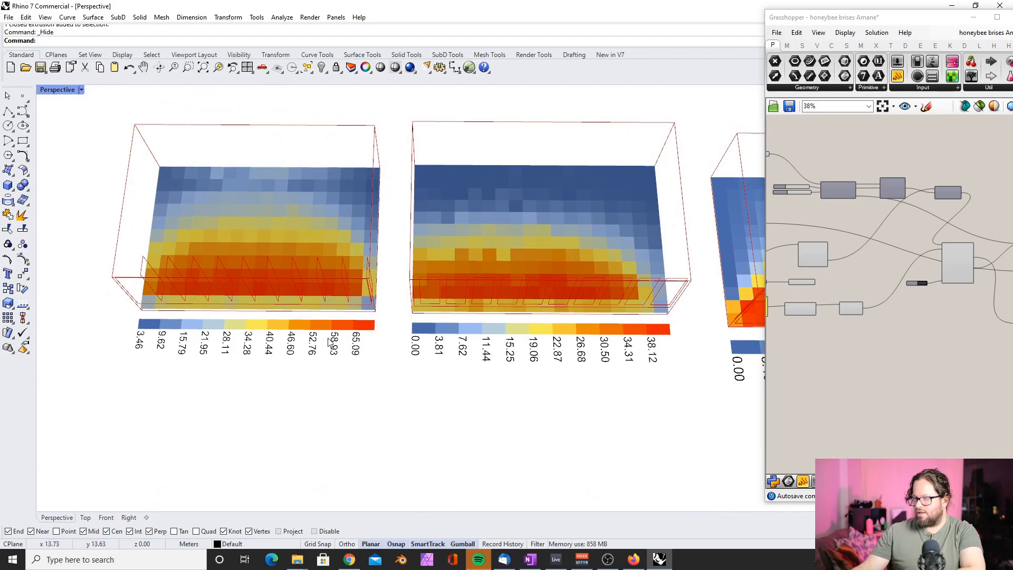
scroll(388, 248, down, 10)
scroll(467, 245, up, 8)
scroll(468, 244, down, 6)
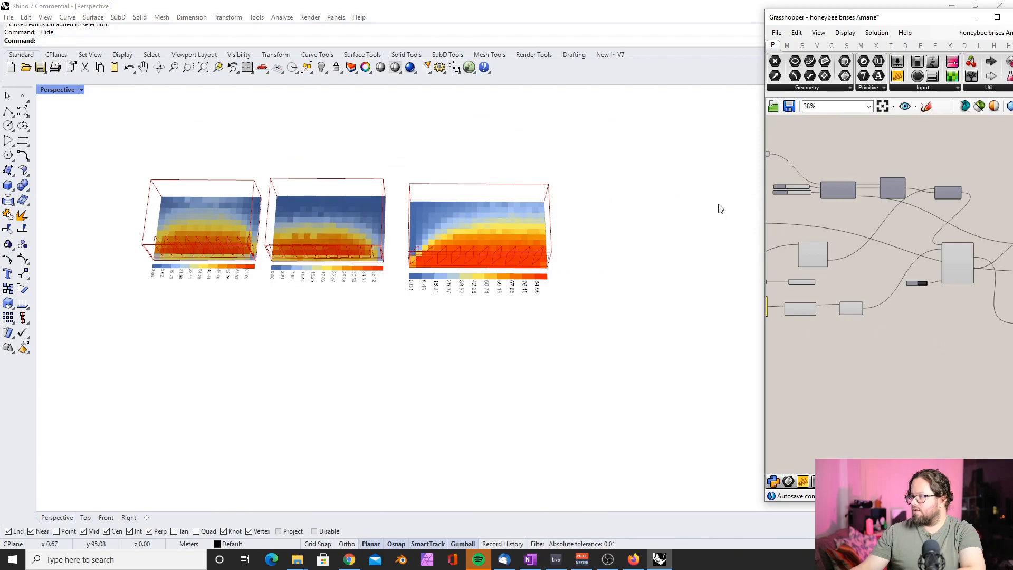
Widen the Grasshopper canvas and check the component options of the other two definitions' LB Spatial Heatmap components.
drag(765, 201, 583, 200)
scroll(795, 239, down, 4)
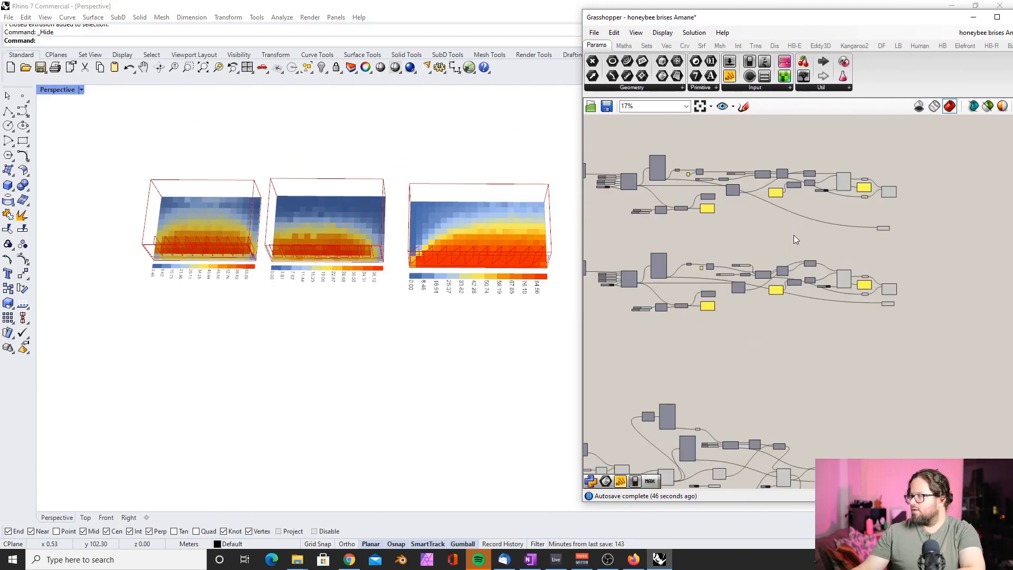
scroll(884, 196, up, 8)
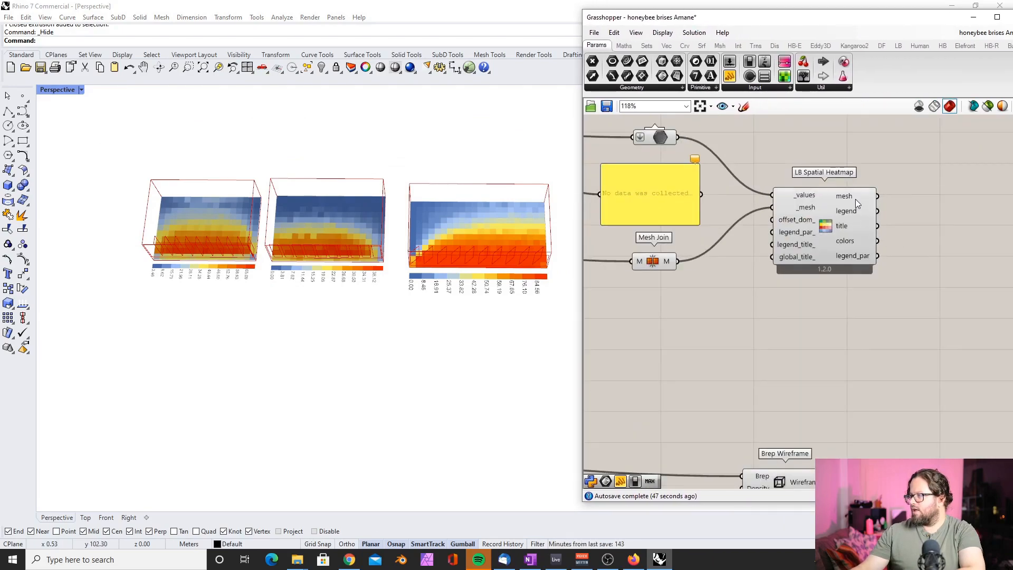
right_click(827, 201)
click(865, 288)
click(840, 302)
scroll(791, 274, down, 6)
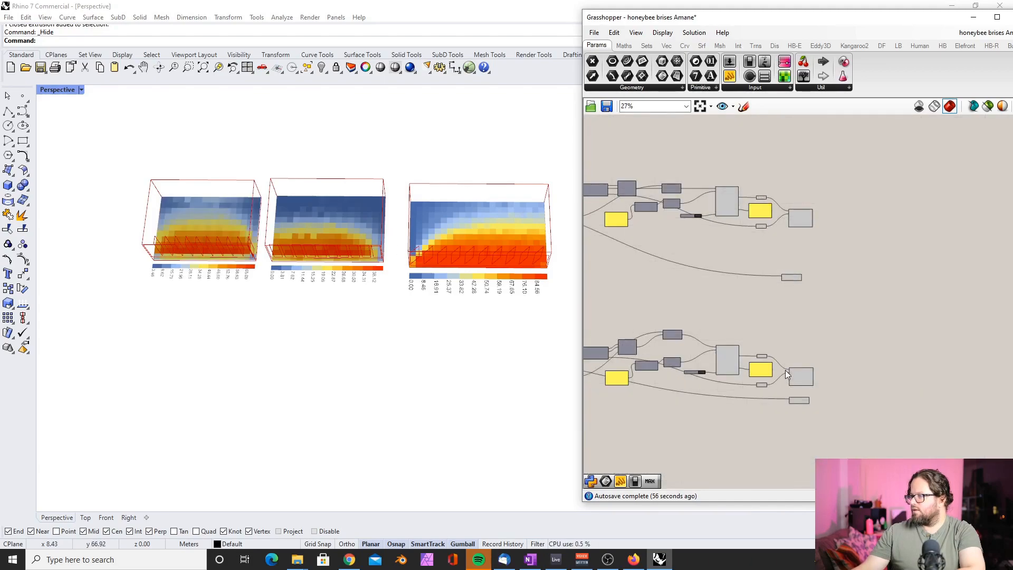
scroll(783, 369, up, 6)
right_click(793, 328)
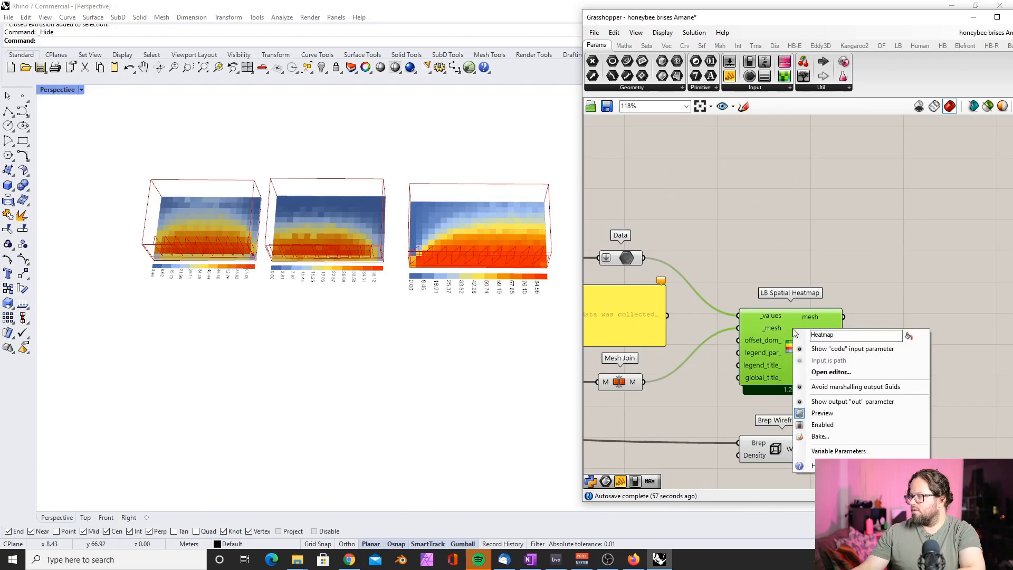
click(843, 405)
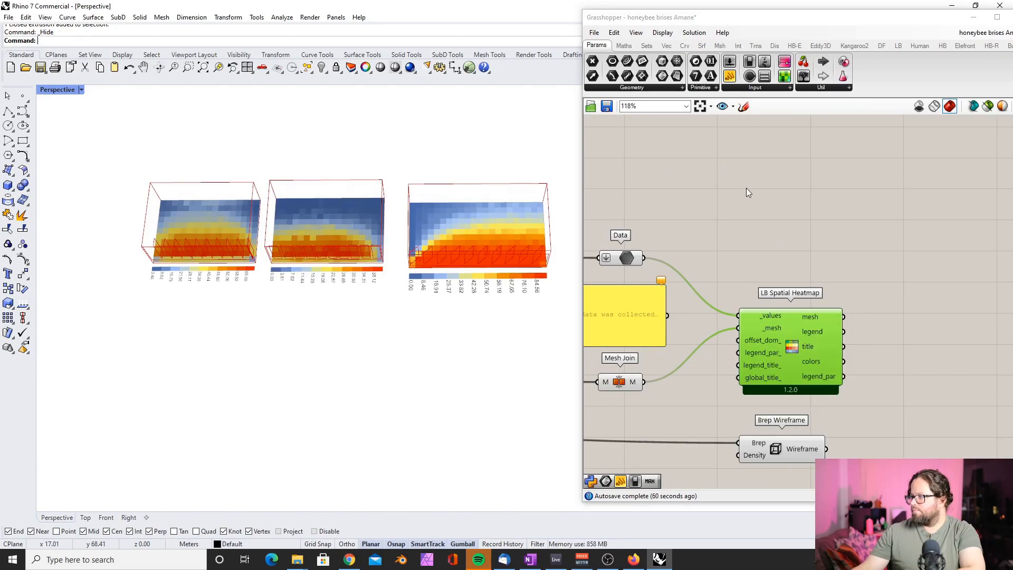
Place a Ladybug legend parameters component below the upper definition's spatial heatmap and wireframe components.
scroll(757, 315, down, 4)
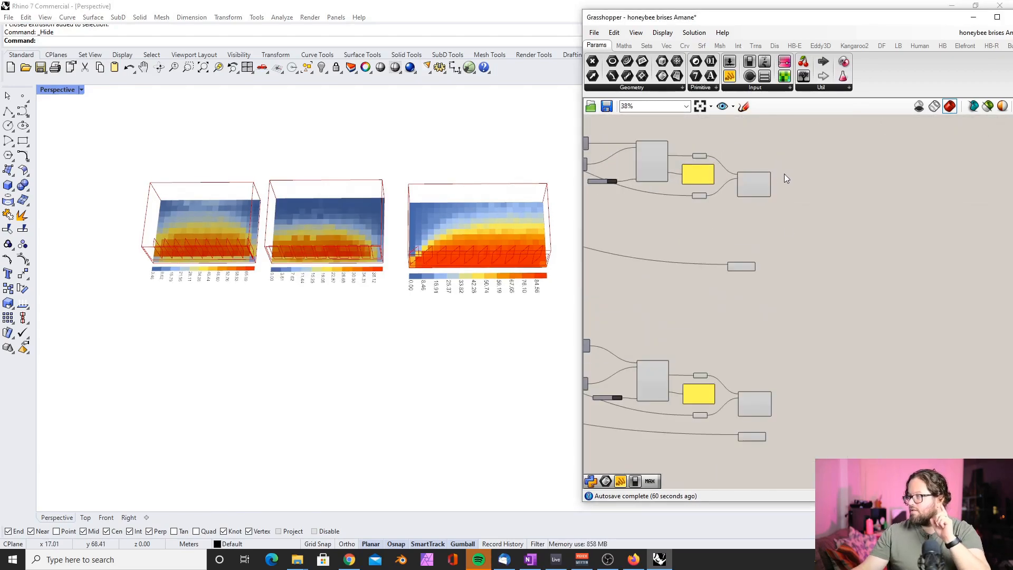
scroll(785, 175, up, 2)
drag(725, 293, 743, 210)
click(805, 194)
drag(791, 17, 697, 15)
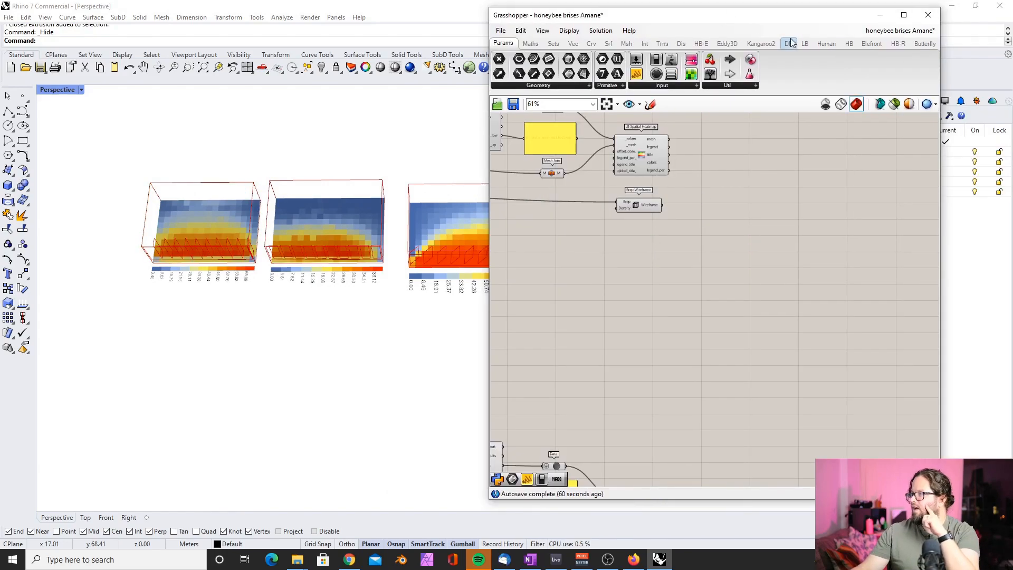
click(805, 43)
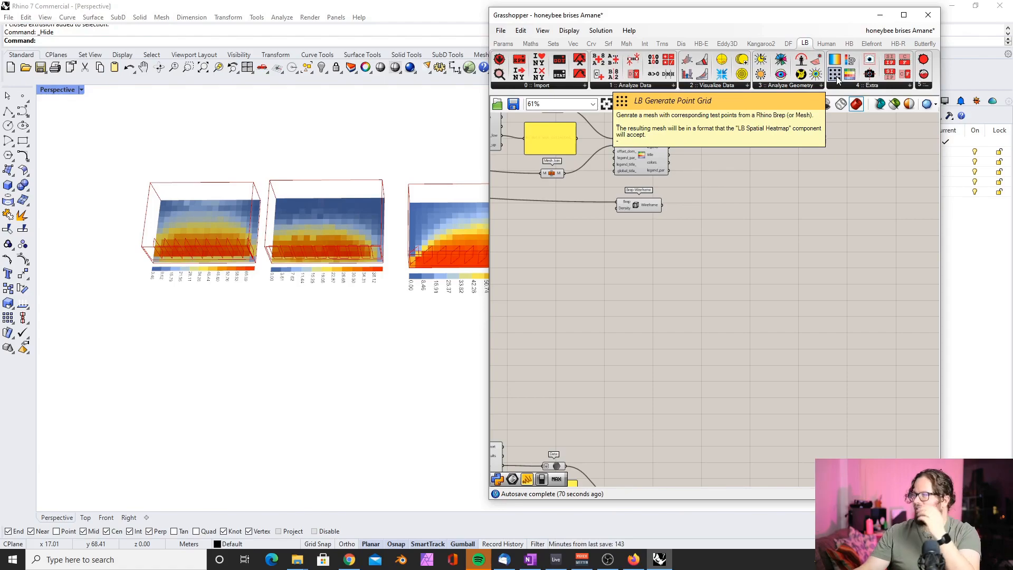
click(865, 84)
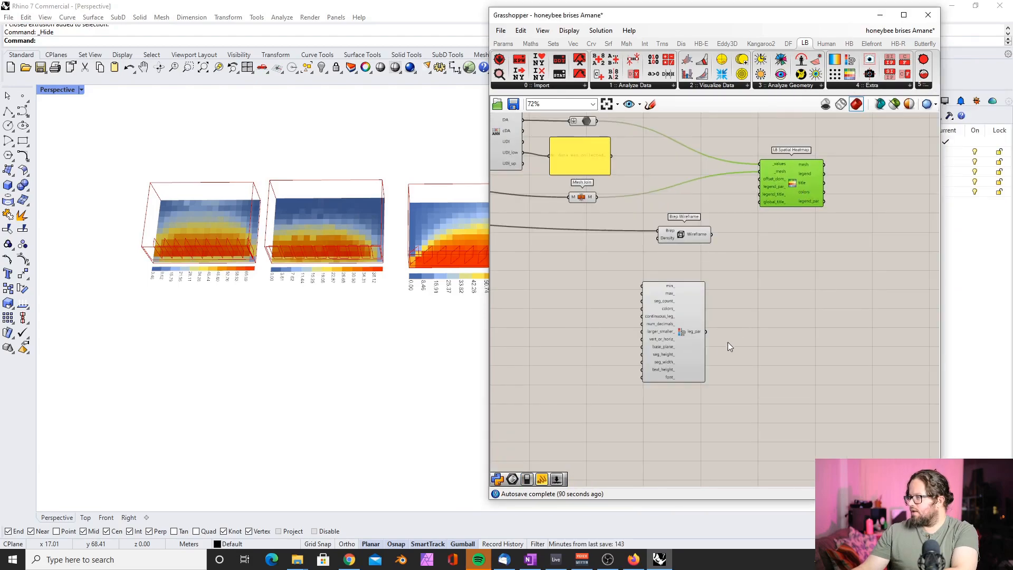
Connect the legend parameters output to the spatial heatmap's legend_par_ input.
drag(706, 331, 757, 235)
scroll(809, 168, up, 3)
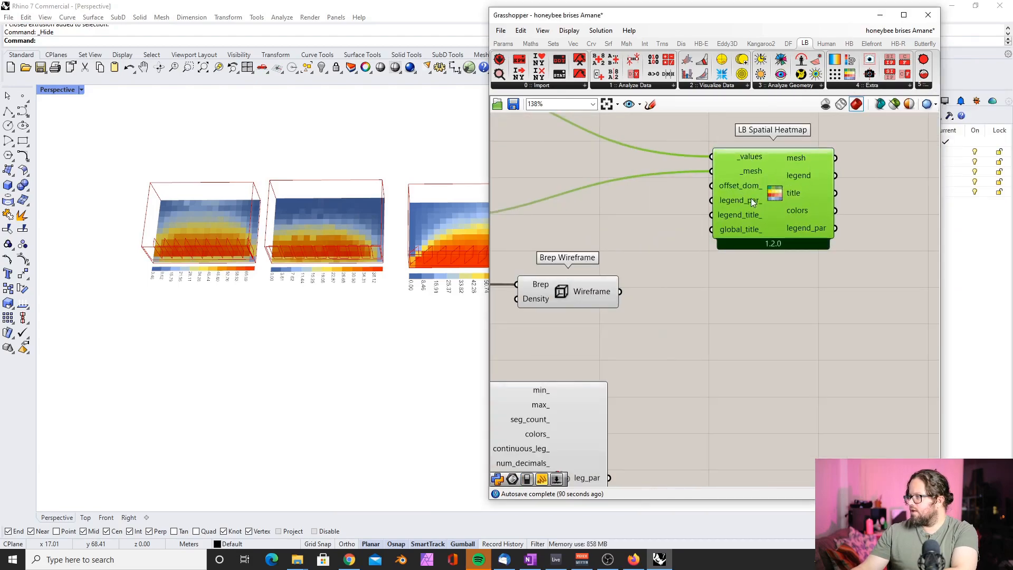
drag(648, 457, 703, 204)
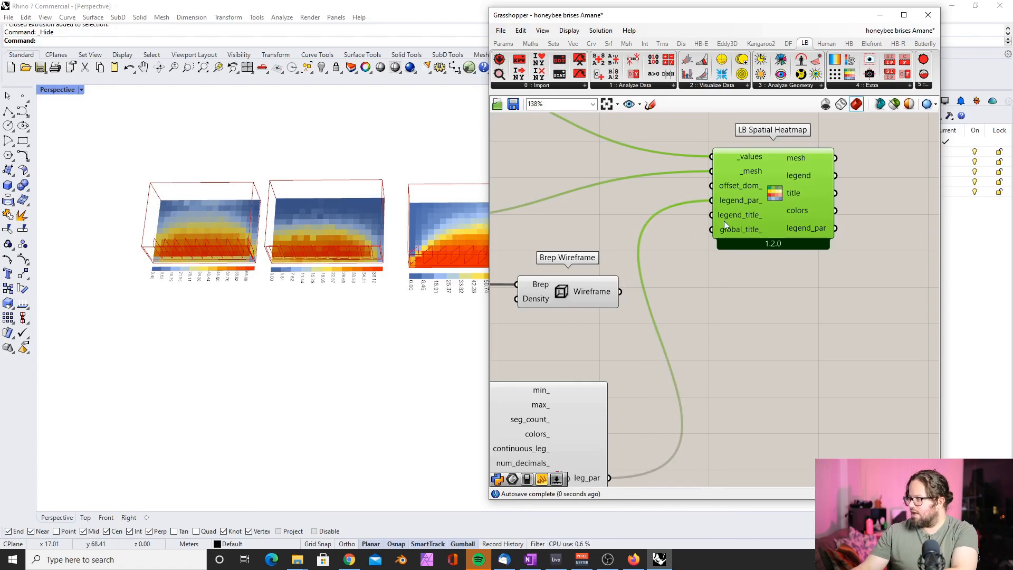
Add a number slider beside the legend parameters component and duplicate it.
scroll(720, 219, down, 4)
scroll(638, 331, up, 2)
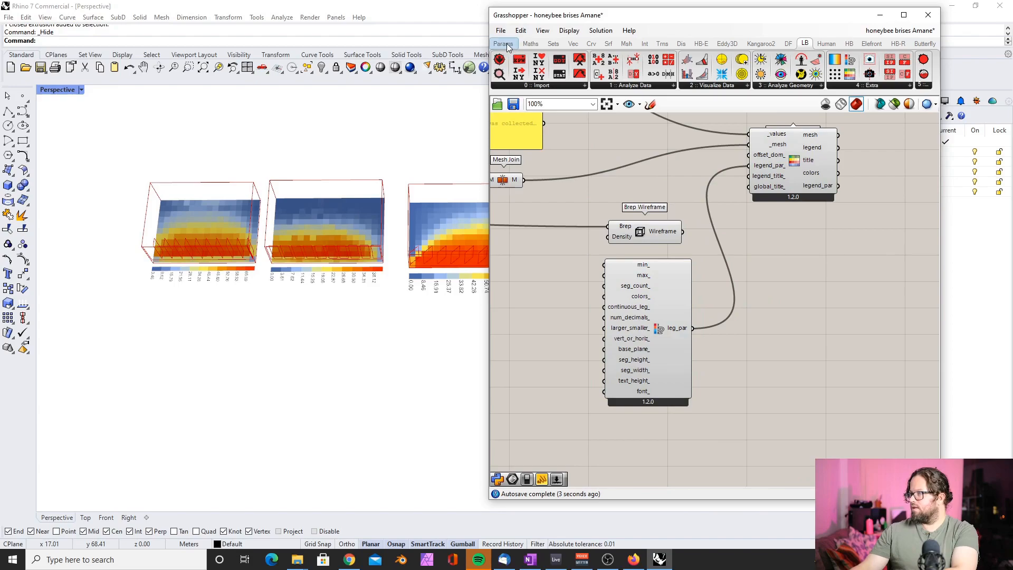
click(503, 43)
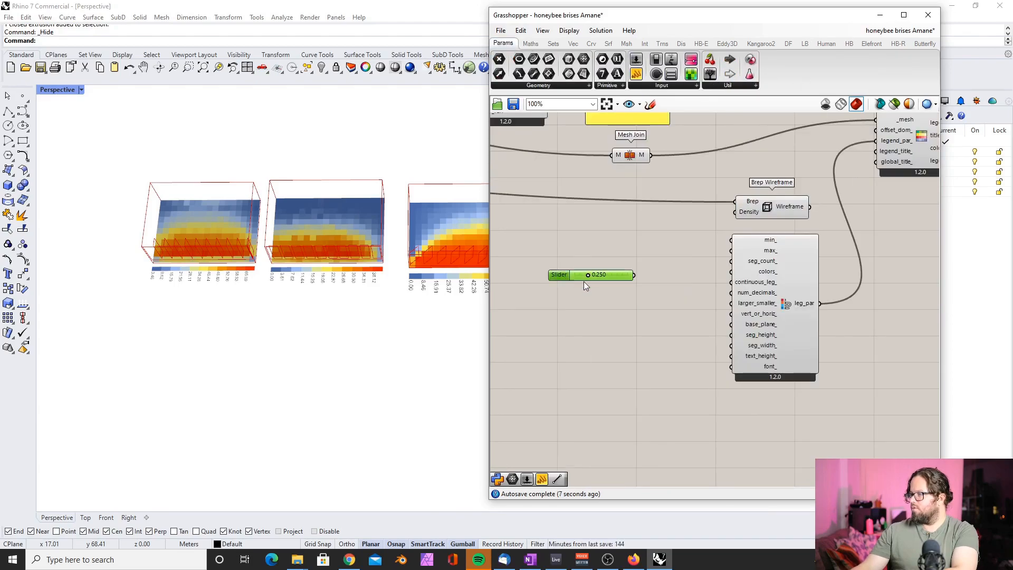
key(ctrl+c)
key(ctrl+v)
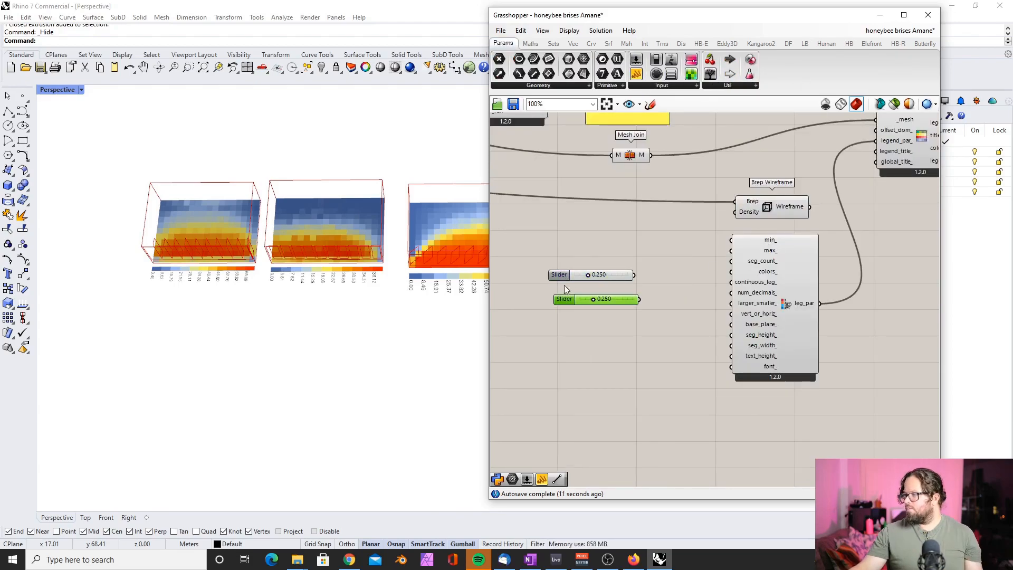
Stack the two number sliders one above the other beside the legend parameters component.
drag(562, 275, 670, 315)
click(659, 242)
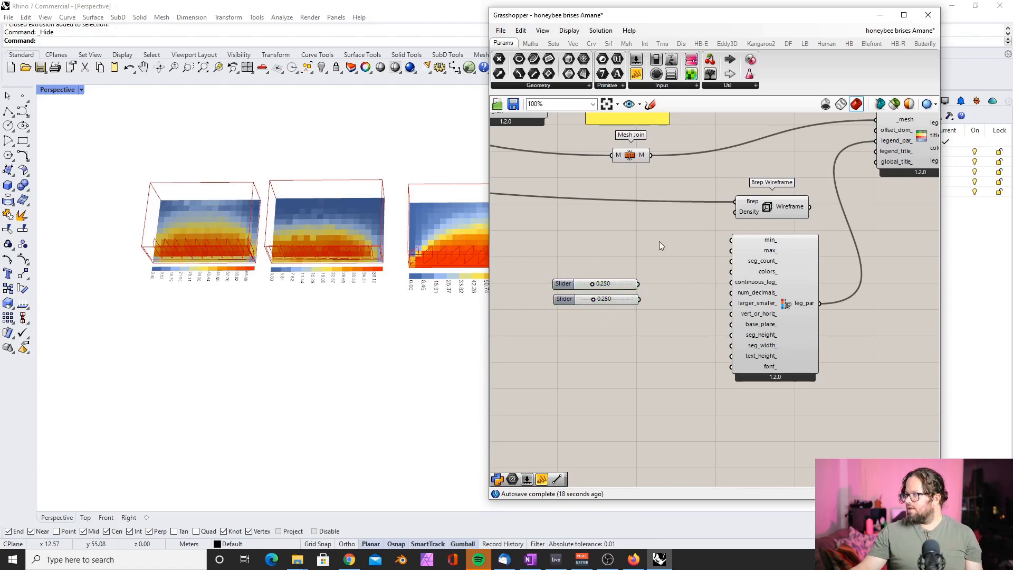
scroll(662, 242, down, 3)
scroll(833, 131, up, 1)
Examine the data values feeding the upper definition's spatial heatmap and the legend ranges under the first two rooms' heatmaps.
mouse_move(616, 120)
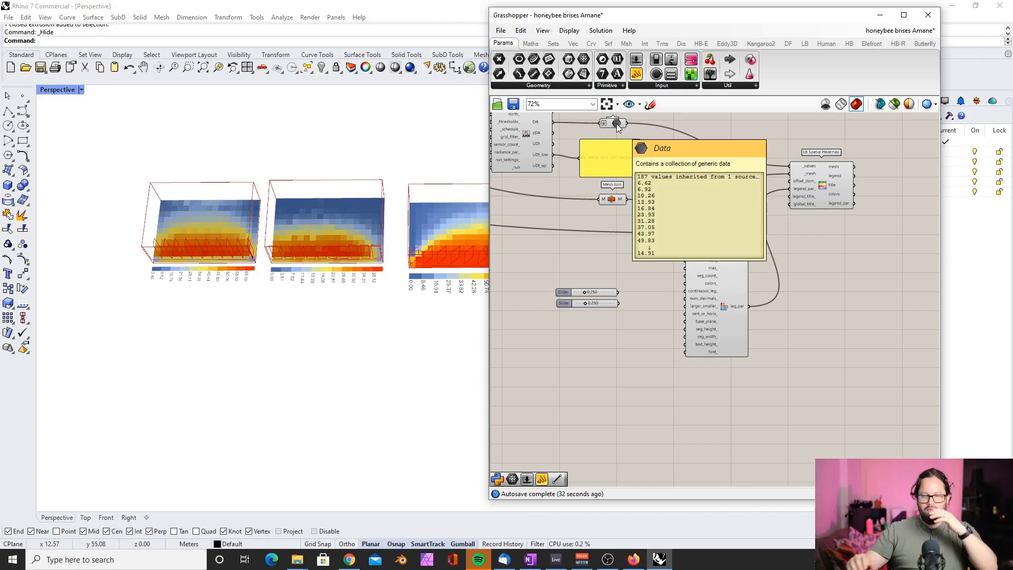
scroll(352, 285, up, 5)
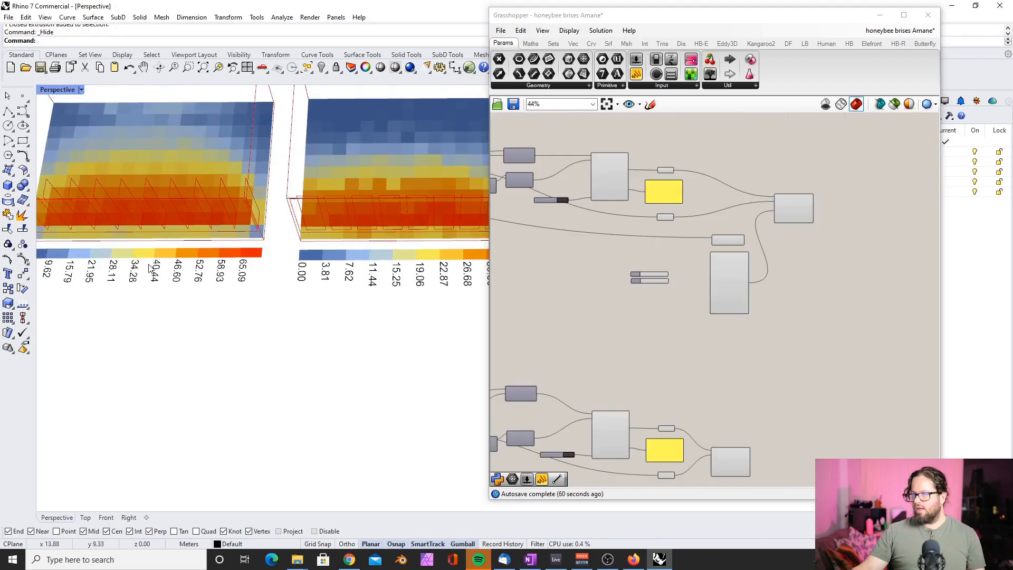
scroll(136, 232, up, 6)
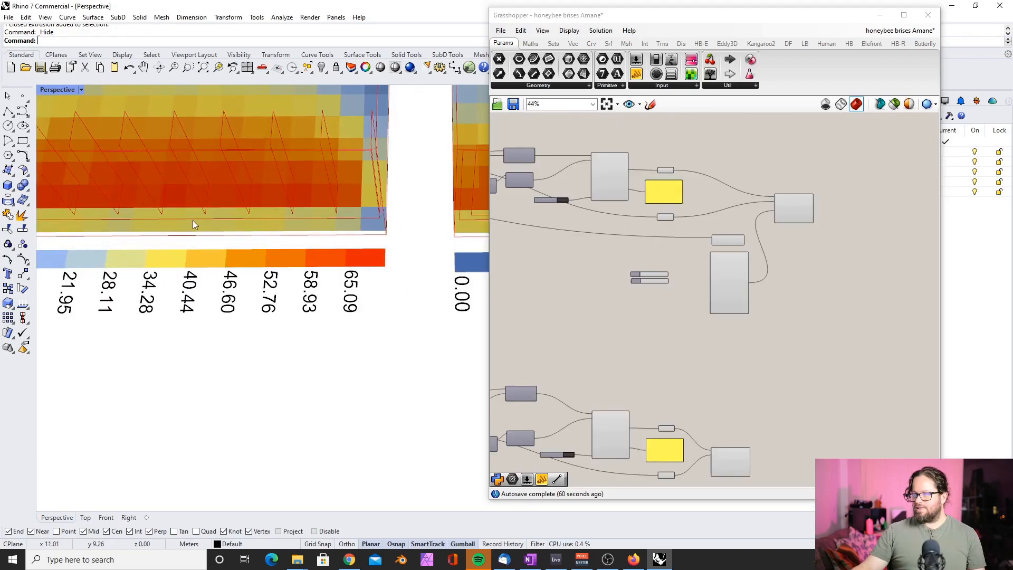
scroll(195, 225, down, 6)
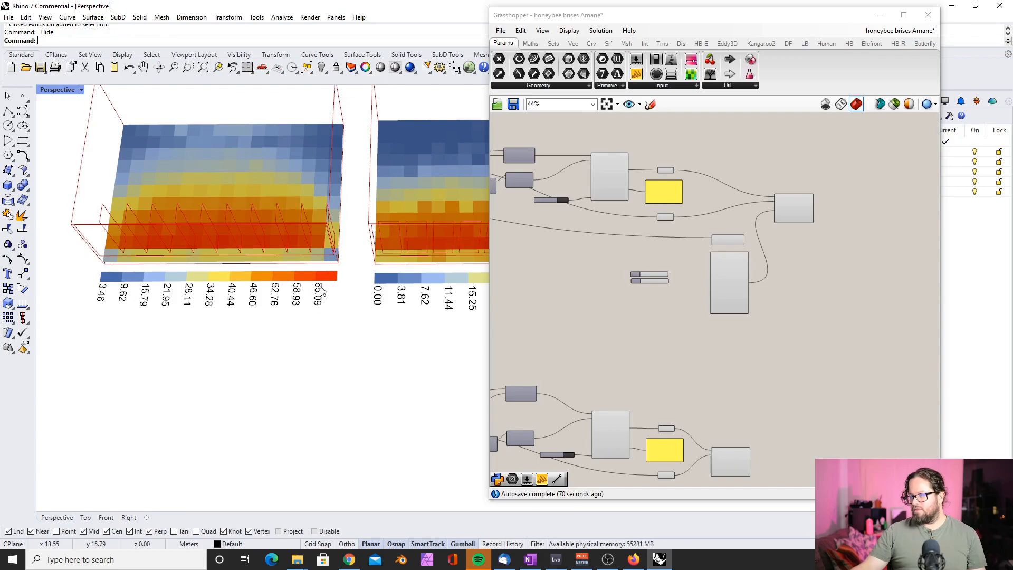
scroll(621, 345, up, 5)
click(594, 296)
scroll(244, 323, down, 4)
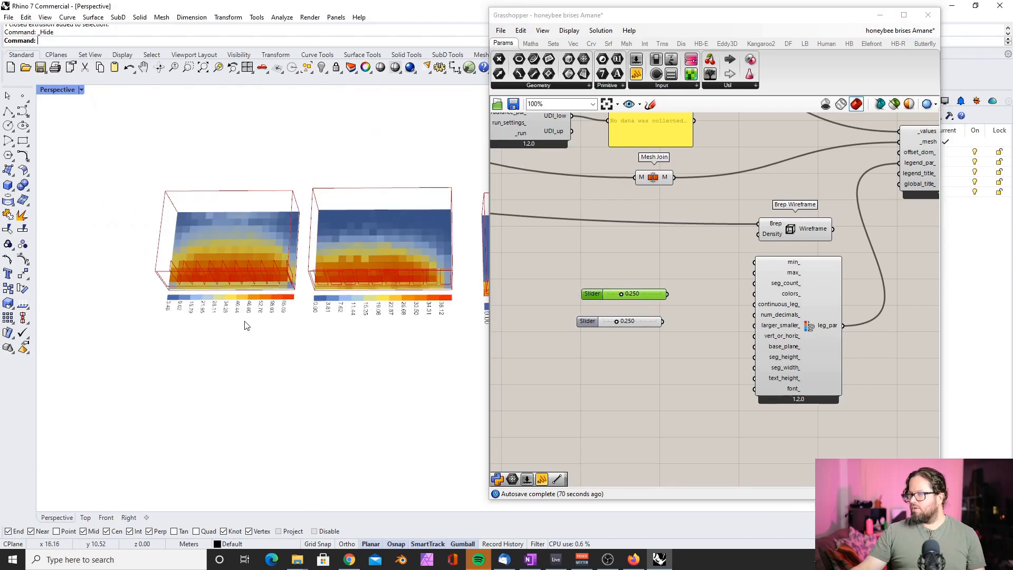
Set the upper number slider to 0.000, connect it to the legend parameters' min_ input and align it there.
scroll(338, 258, up, 4)
drag(591, 295, 587, 286)
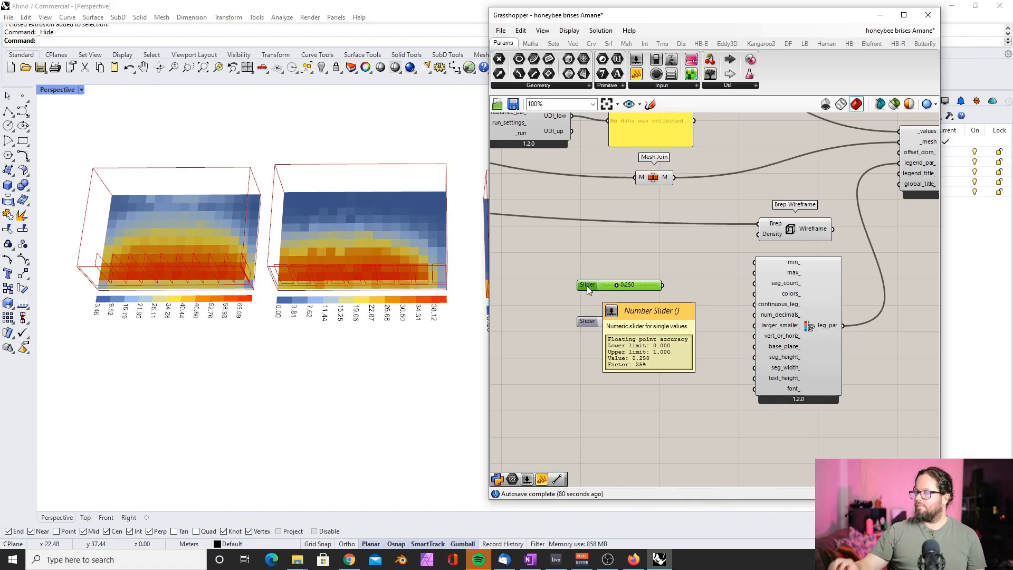
click(607, 258)
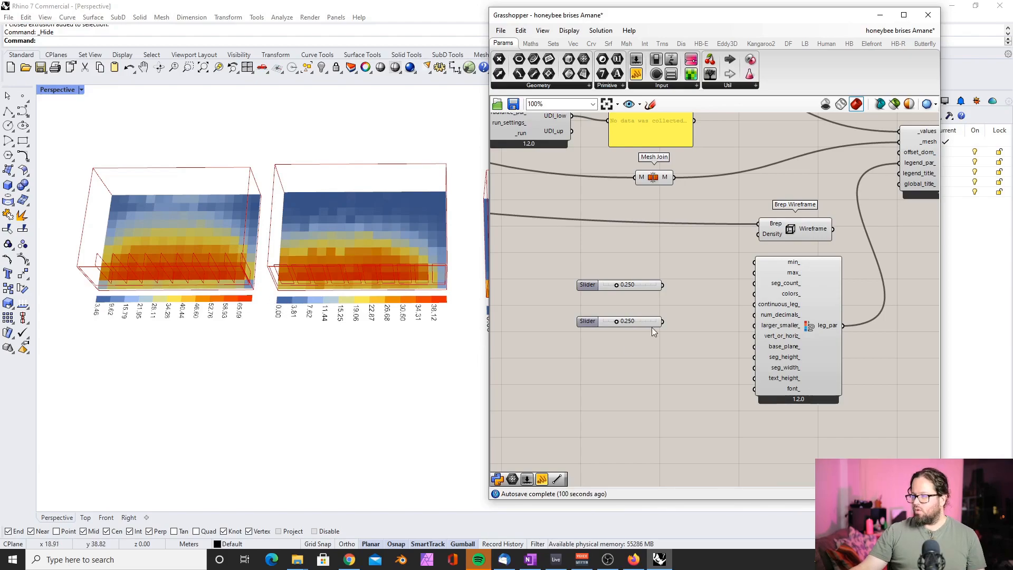
double_click(606, 285)
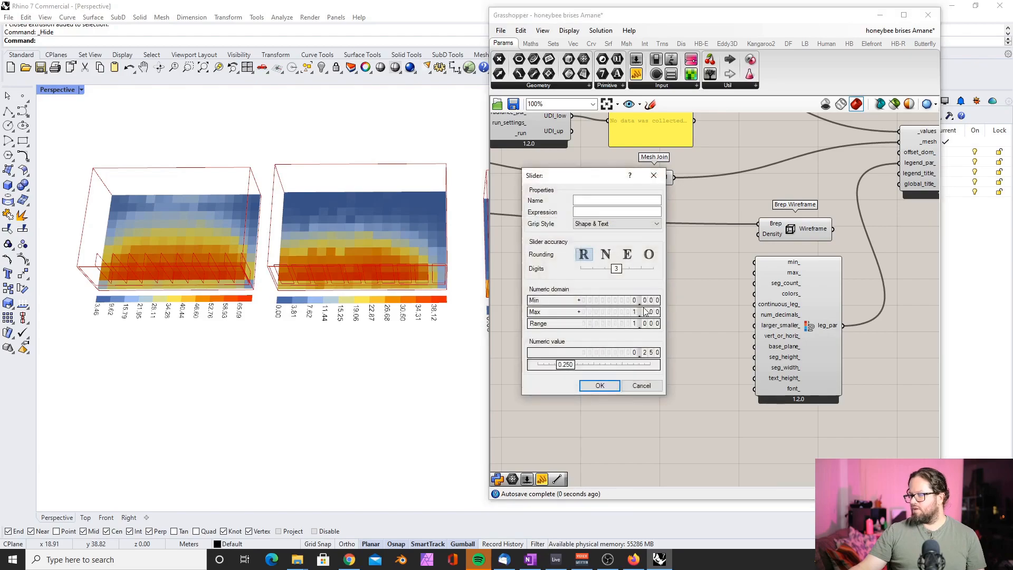
click(602, 383)
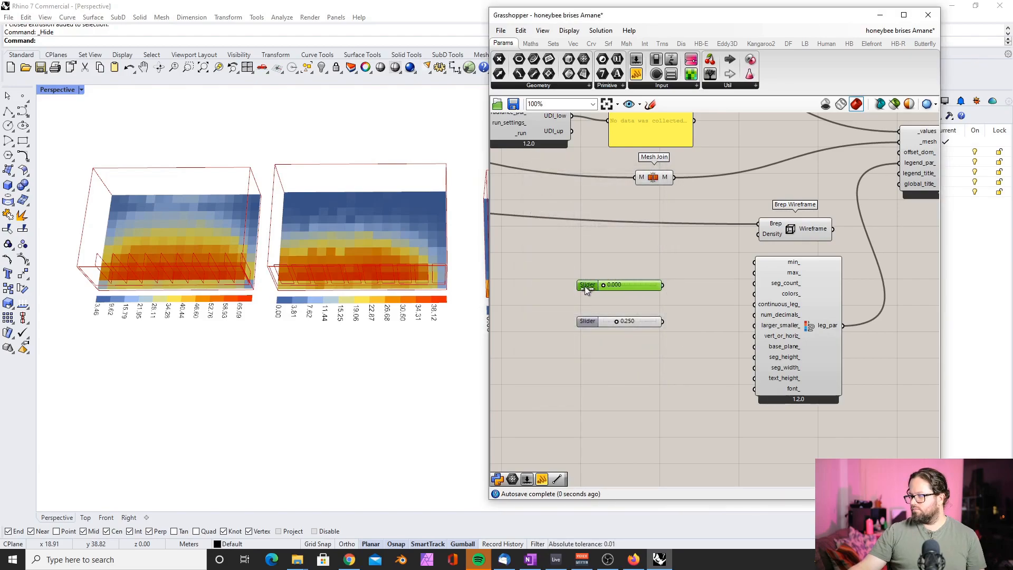
drag(663, 286, 754, 262)
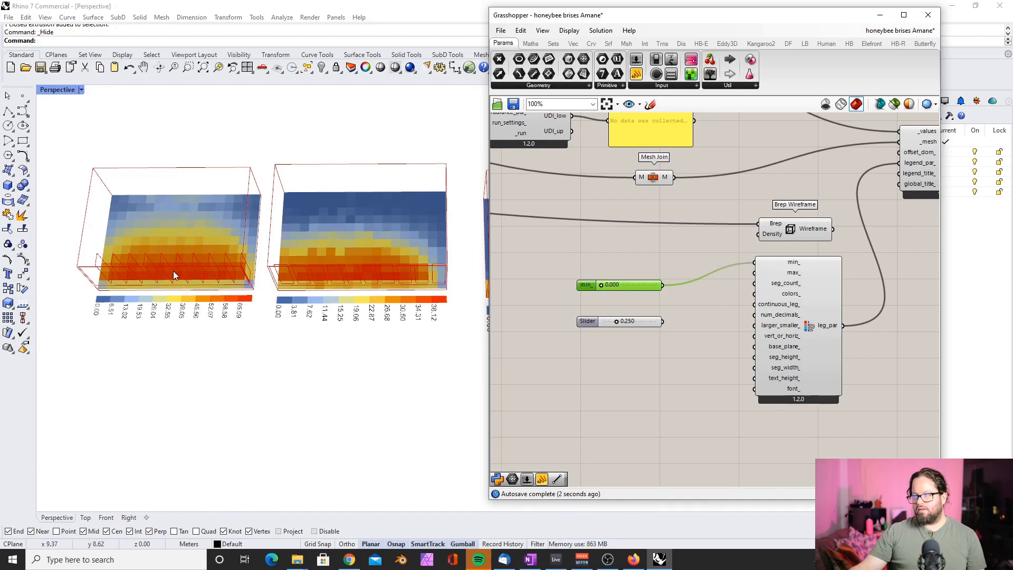
drag(643, 287, 645, 264)
Copy the legend parameters component with its min_ slider to below the lower definition's spatial heatmap and wireframe components.
scroll(600, 277, down, 3)
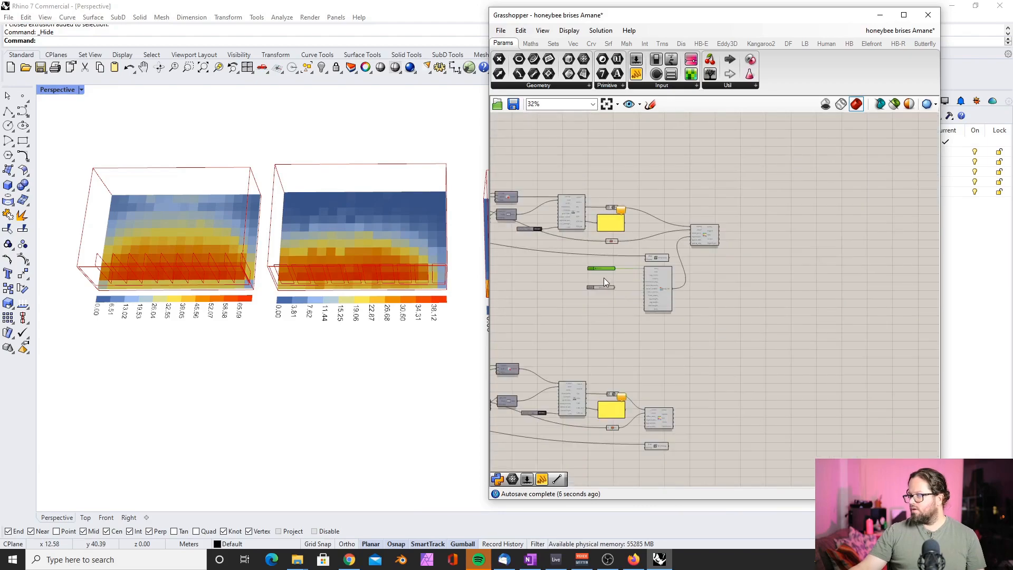
scroll(593, 268, up, 1)
shift+click(687, 285)
scroll(619, 255, down, 3)
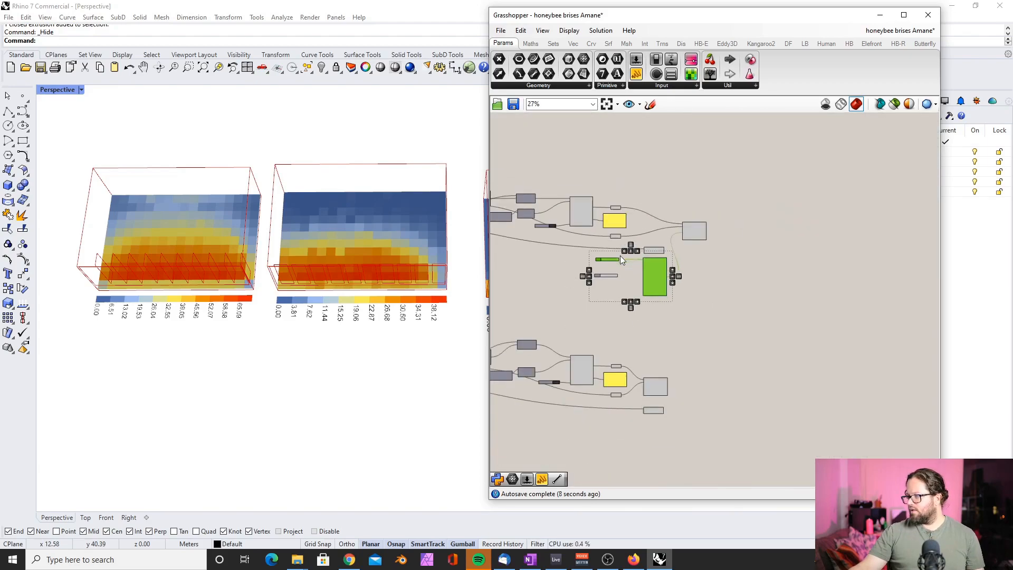
scroll(681, 305, up, 2)
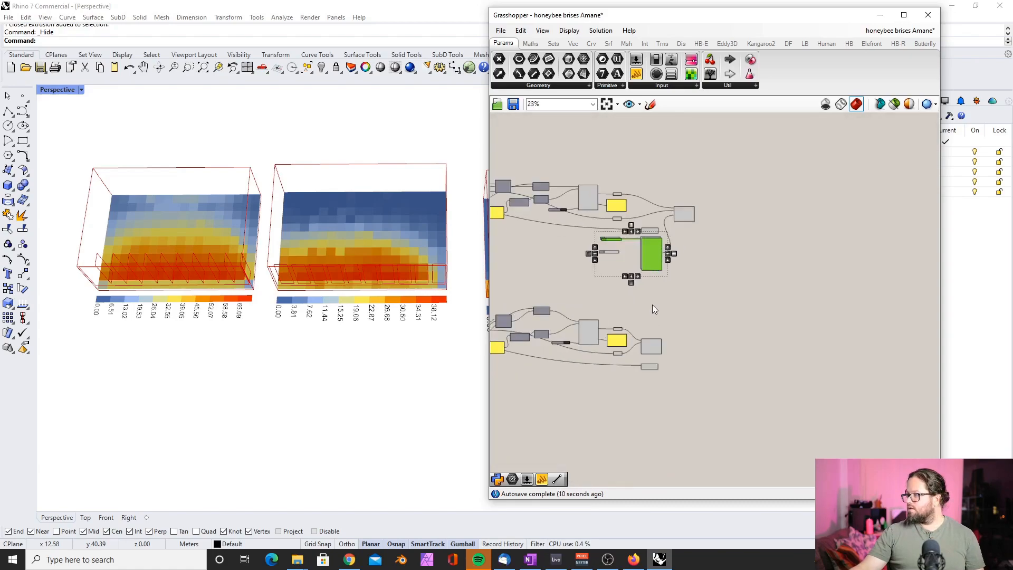
drag(650, 231, 617, 425)
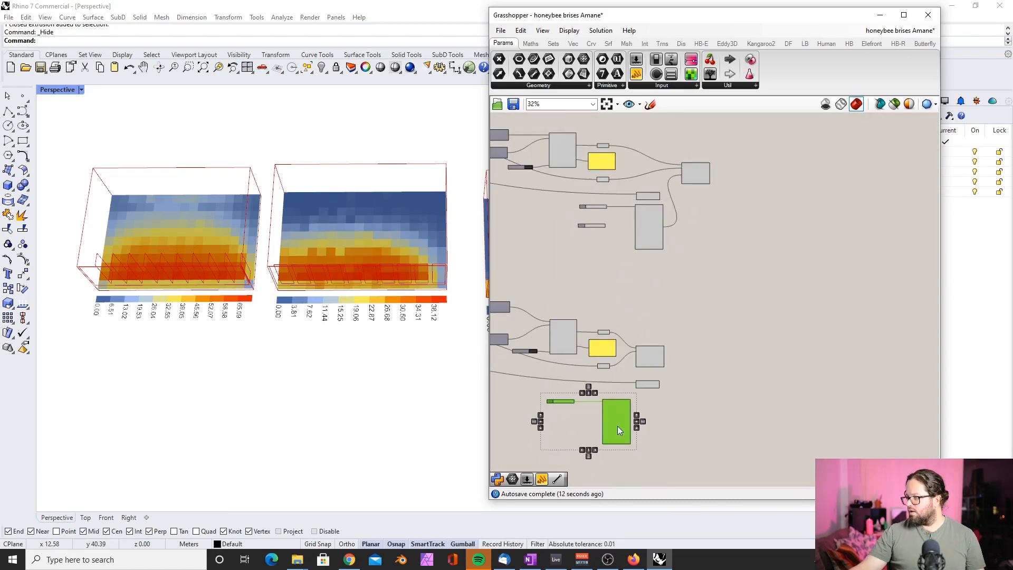
Connect the copied legend parameters' leg_par output to the legend_par_ input of the lower definition's LB Spatial Heatmap.
scroll(617, 422, up, 2)
scroll(618, 414, up, 2)
scroll(660, 419, up, 1)
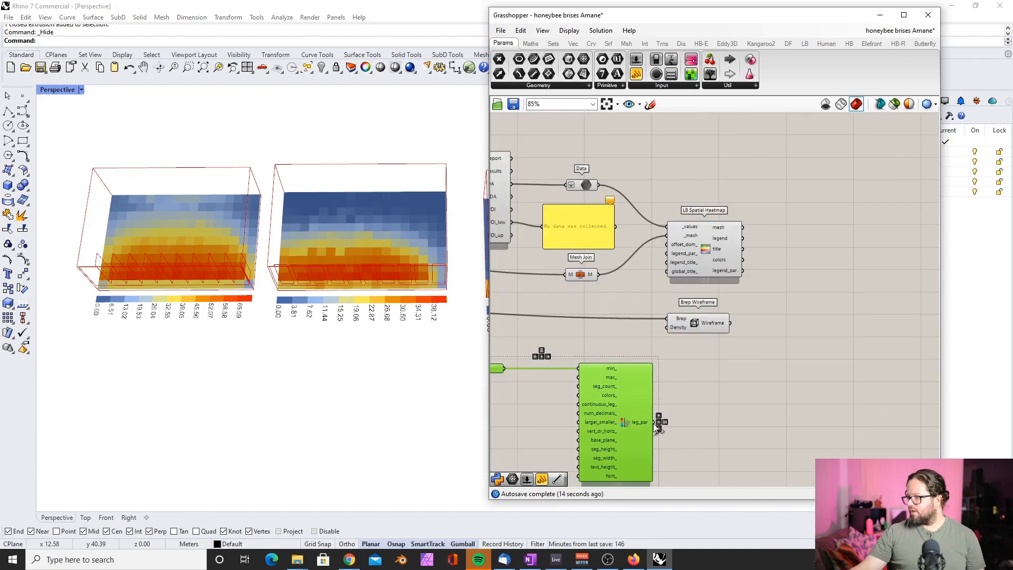
scroll(655, 420, up, 1)
drag(655, 422, 677, 227)
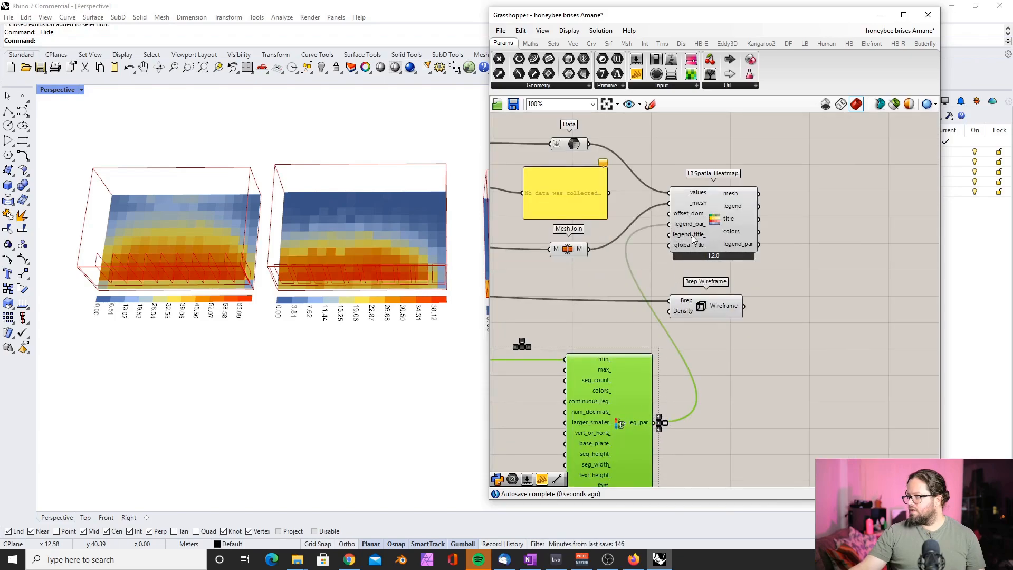
Set the unconnected number slider's upper limit and value to 100 in the upper definition.
scroll(577, 310, down, 5)
scroll(677, 388, down, 5)
scroll(701, 238, up, 10)
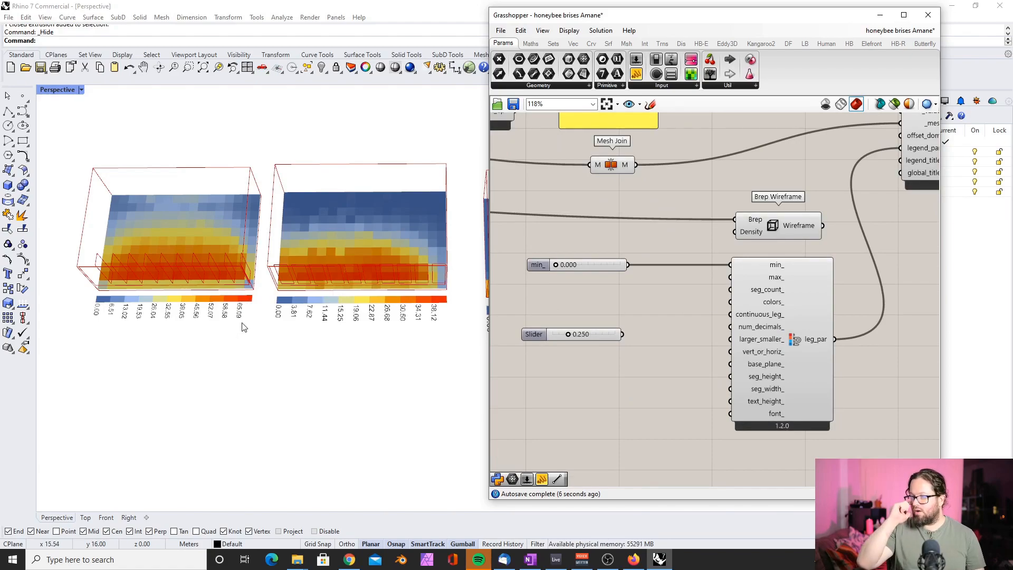
scroll(242, 324, up, 2)
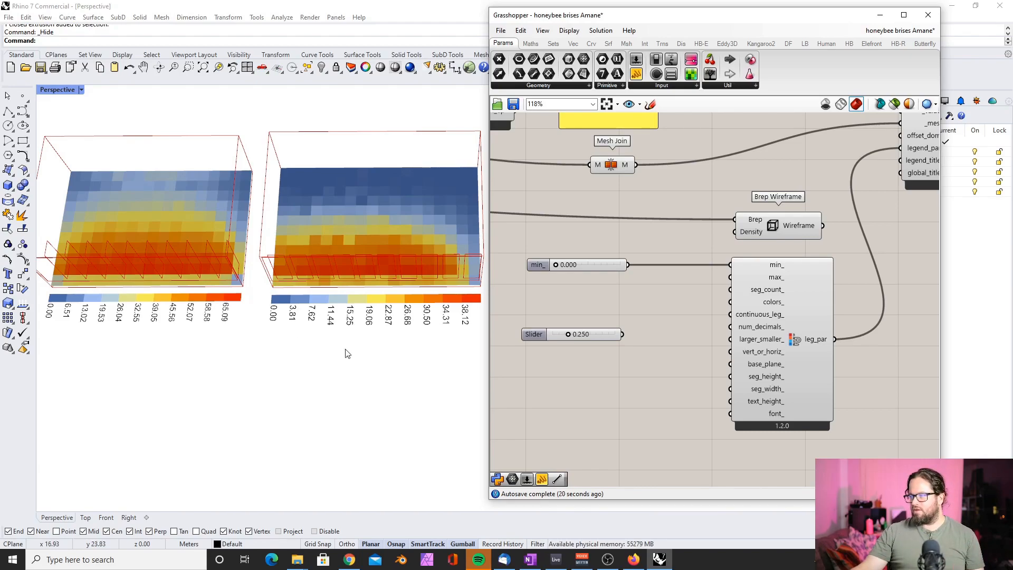
double_click(536, 335)
click(548, 306)
double_click(565, 363)
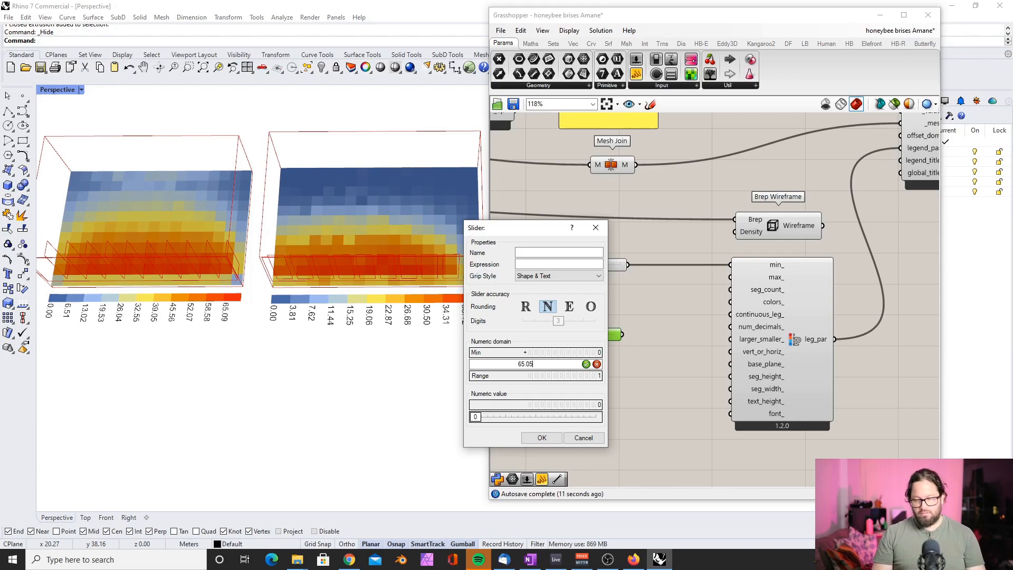
text(9)
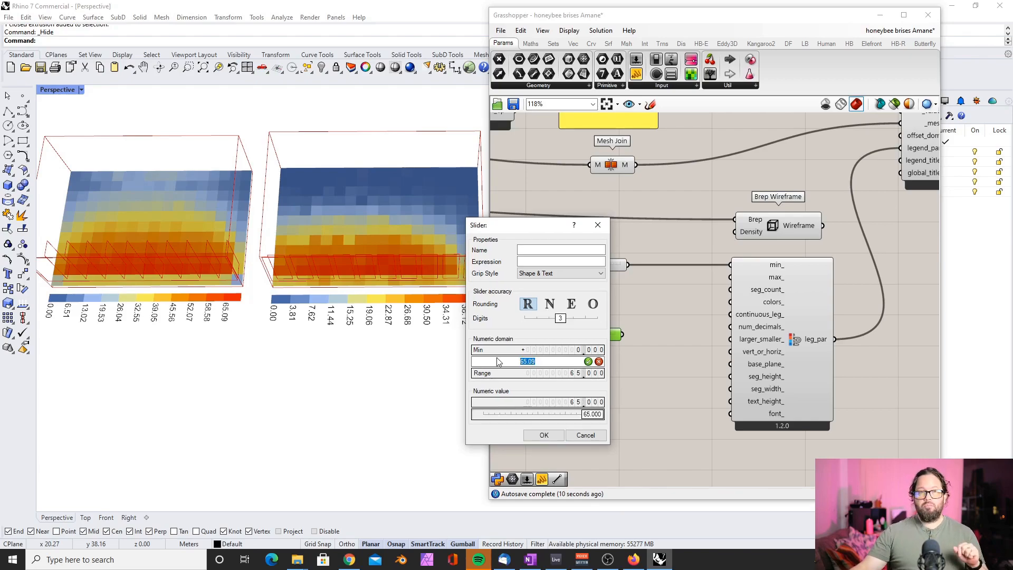
text(100)
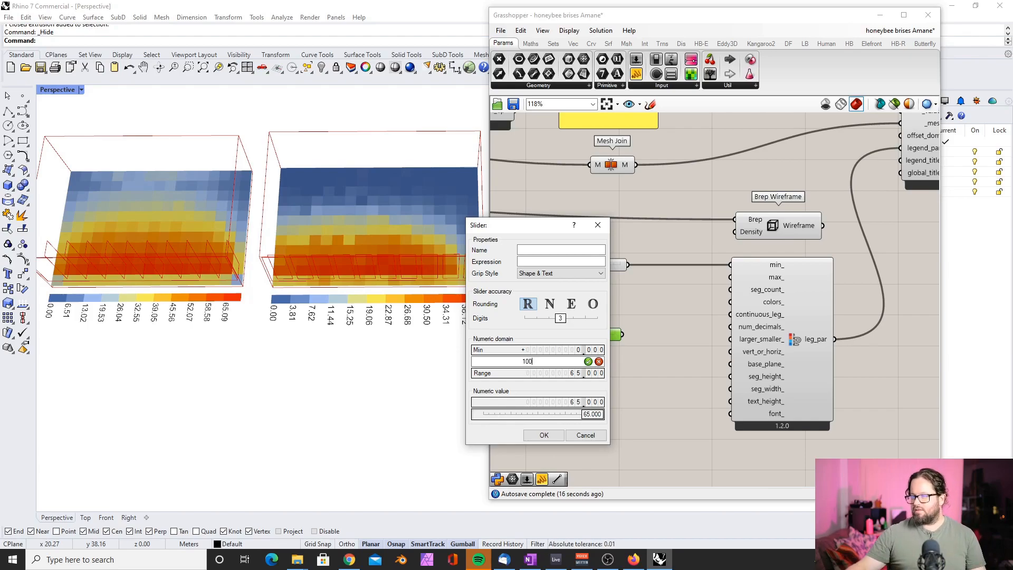
key(Return)
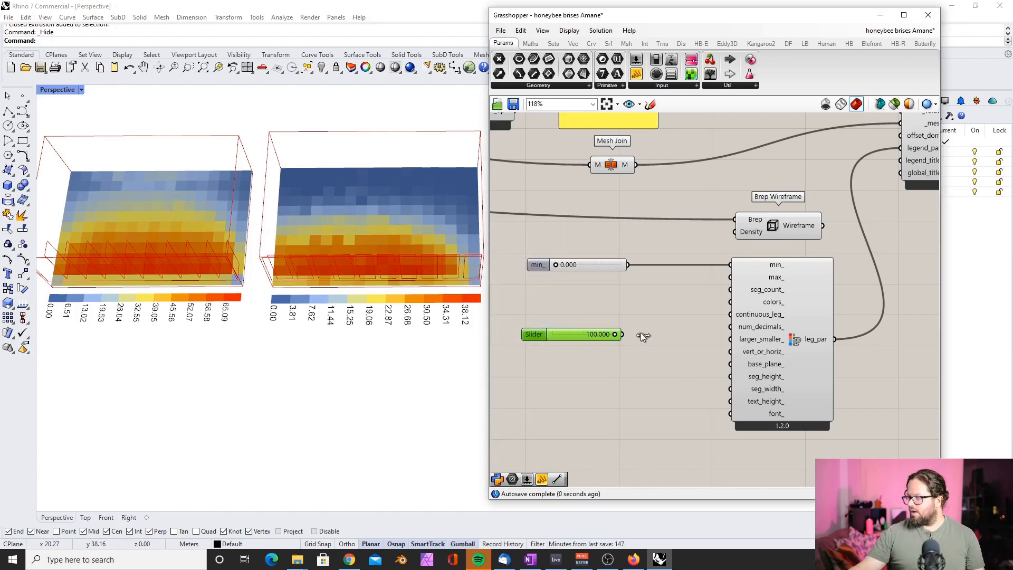
Connect the 100.000 slider to the max_ input of the upper definition's legend parameters component.
drag(625, 333, 730, 277)
scroll(192, 363, down, 3)
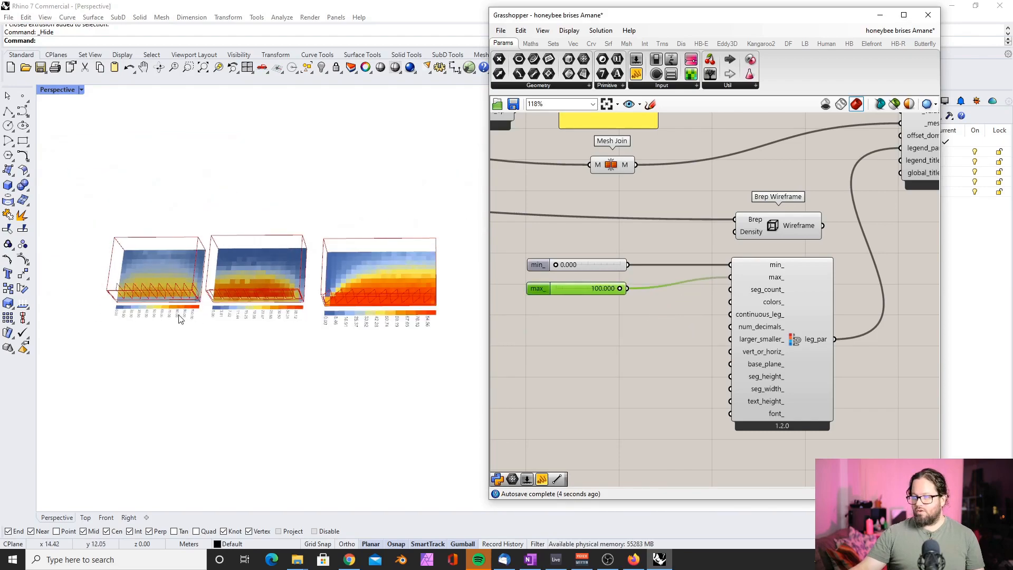
right_drag(192, 363, 393, 312)
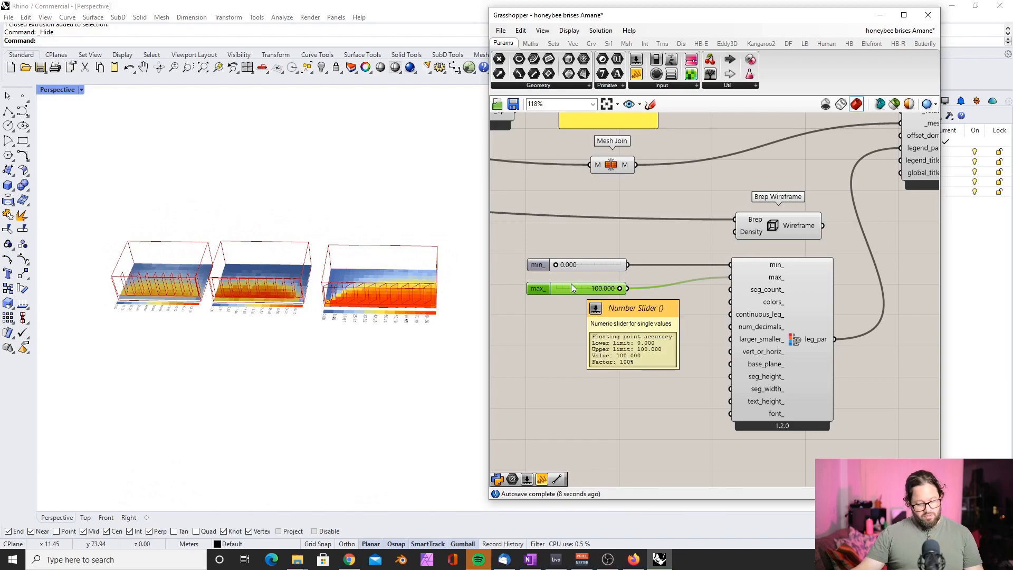
Copy the 100.000 slider to the lower definition and connect it to the max_ input of its legend parameters component.
scroll(572, 285, down, 3)
scroll(549, 225, up, 5)
scroll(203, 322, up, 5)
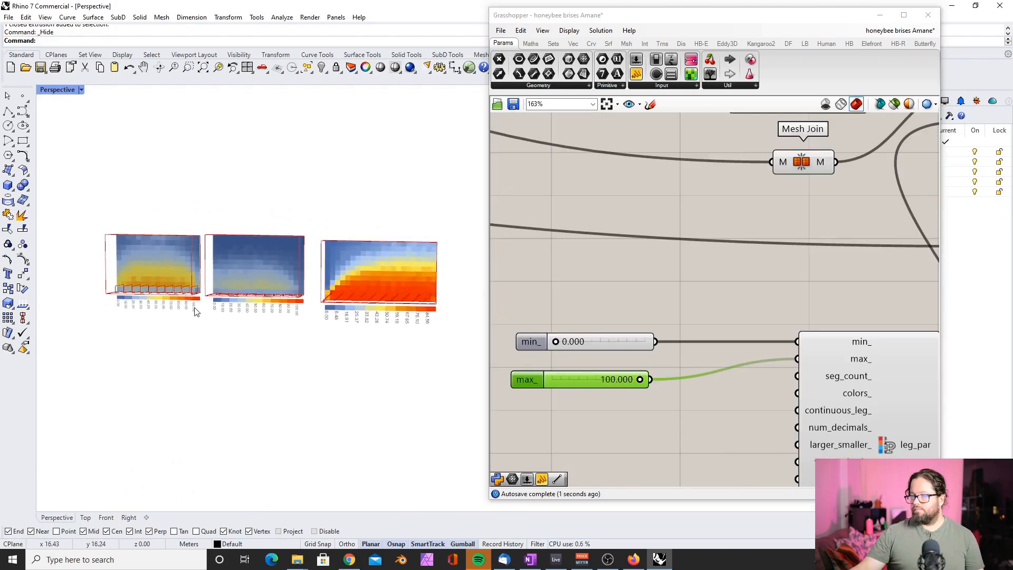
Compare the first two rooms' heatmaps and their 0 to 100 legends in the perspective view.
scroll(206, 286, down, 5)
mouse_move(211, 287)
right_down()
mouse_move(232, 296)
mouse_move(226, 286)
right_up()
scroll(226, 286, up, 3)
scroll(226, 286, down, 1)
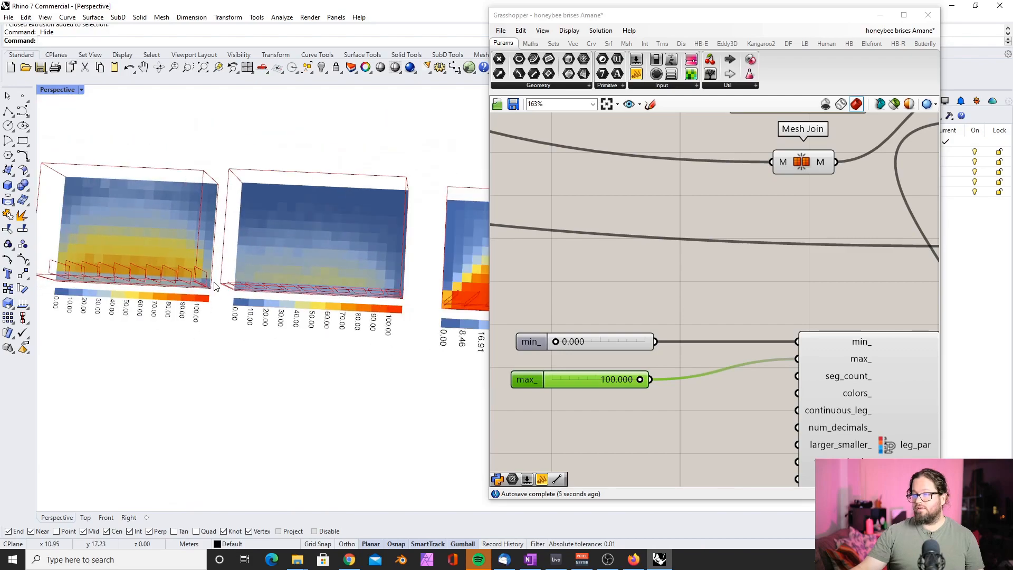
scroll(226, 286, up, 2)
mouse_move(638, 377)
mouse_down()
mouse_move(555, 376)
mouse_move(641, 377)
mouse_up()
right_drag(326, 270, 329, 335)
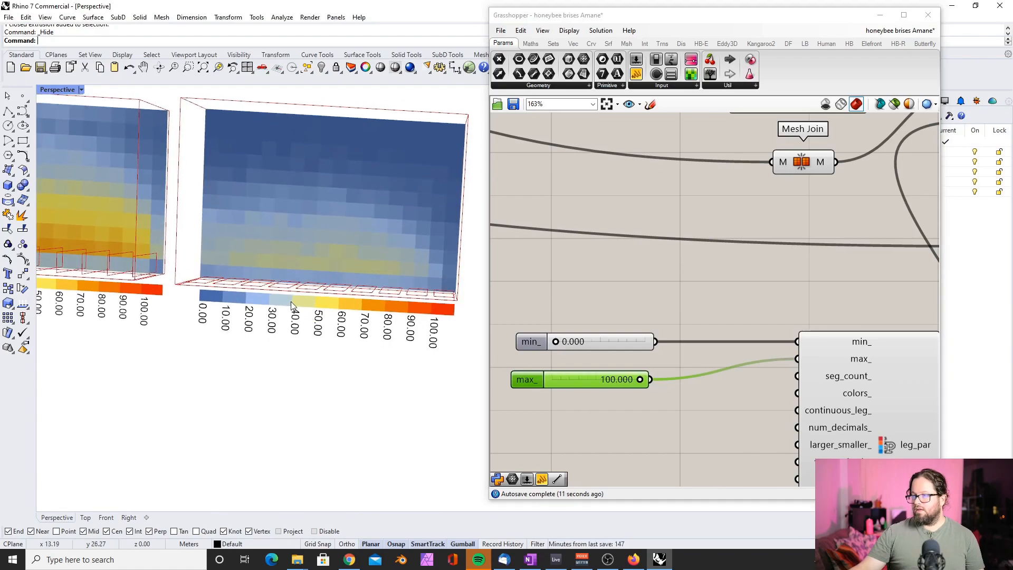
scroll(252, 268, up, 6)
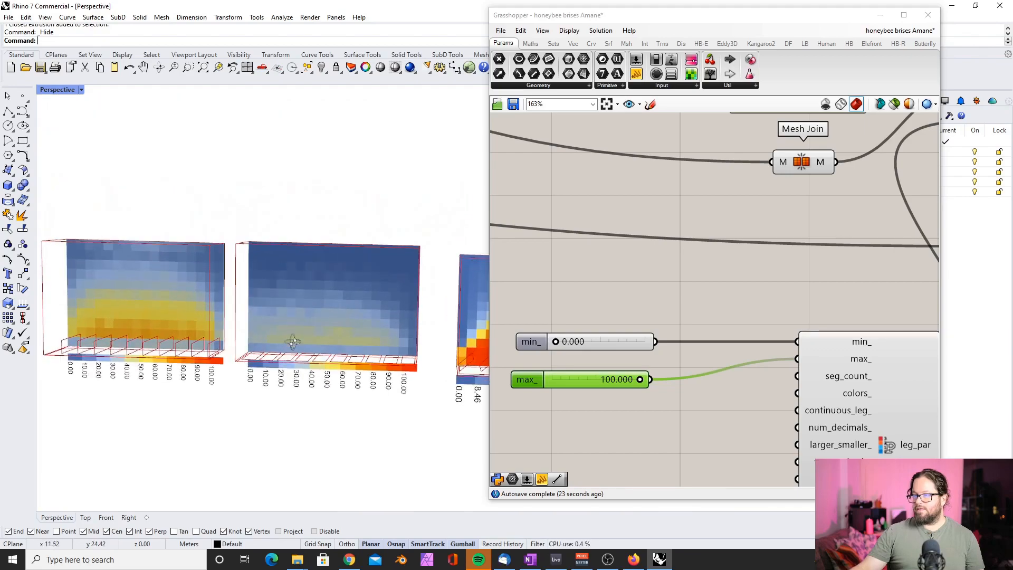
right_drag(289, 339, 235, 303)
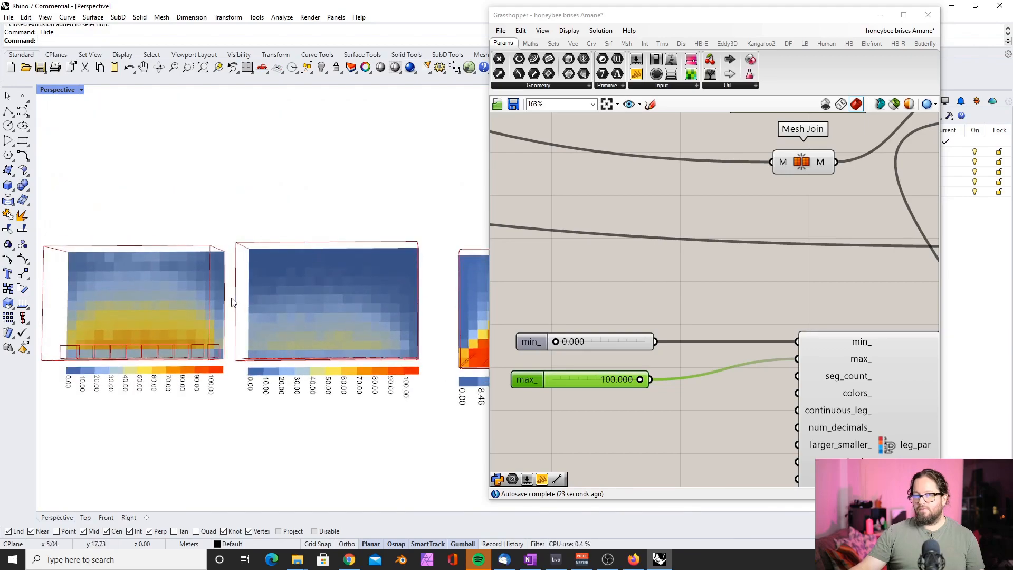
Align the lower definition's max_ slider beneath its min_ slider.
click(672, 290)
drag(556, 378, 573, 365)
scroll(571, 362, down, 5)
Copy the legend parameters component with its min_ and max_ sliders to beside the third definition's spatial heatmap component.
drag(538, 297, 716, 411)
scroll(610, 345, down, 2)
drag(527, 273, 696, 402)
scroll(652, 307, down, 4)
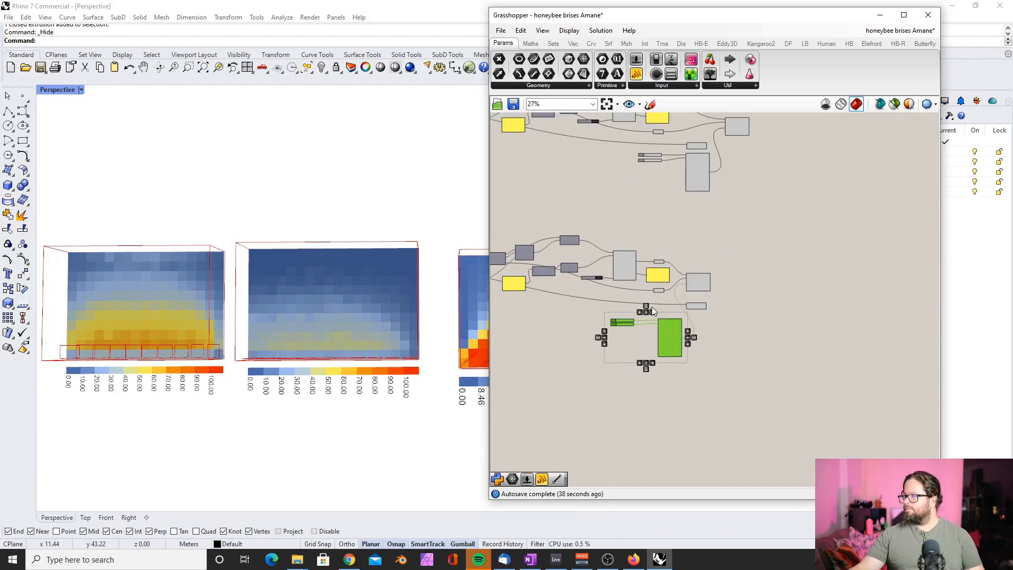
scroll(612, 416, up, 2)
scroll(617, 401, up, 3)
drag(665, 279, 753, 226)
click(766, 270)
scroll(763, 206, up, 4)
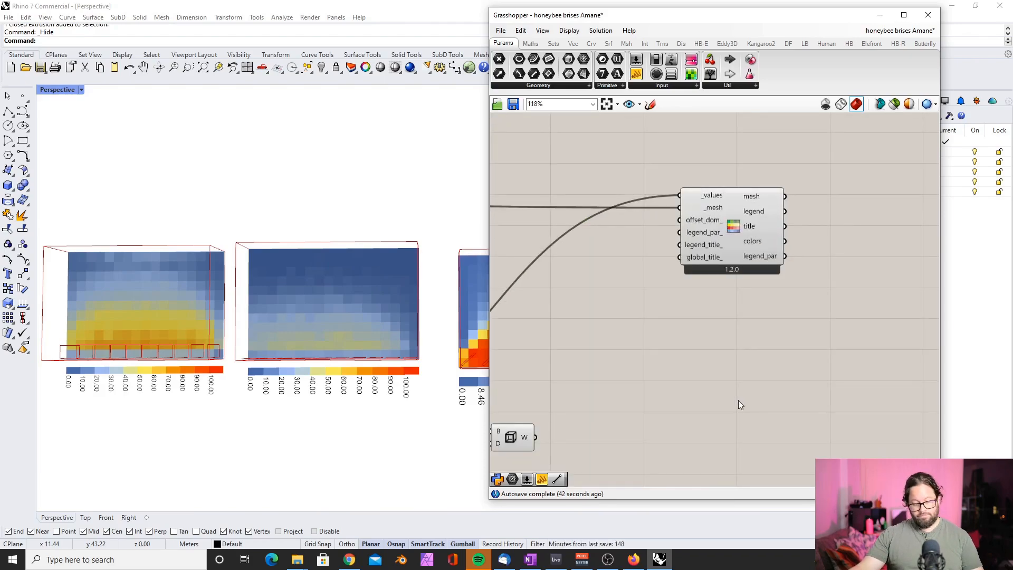
scroll(696, 306, down, 2)
scroll(694, 306, down, 6)
alt+drag(718, 169, 678, 314)
Connect the copied legend parameters to the third spatial heatmap's legend_par_ input, keeping its max_ slider at 100.000.
scroll(681, 311, up, 9)
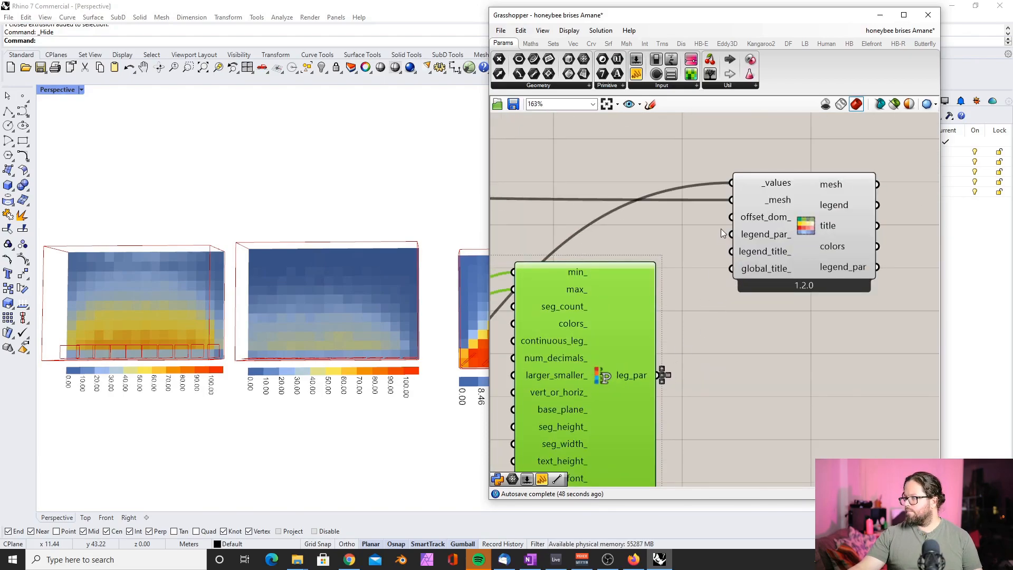
drag(666, 375, 733, 234)
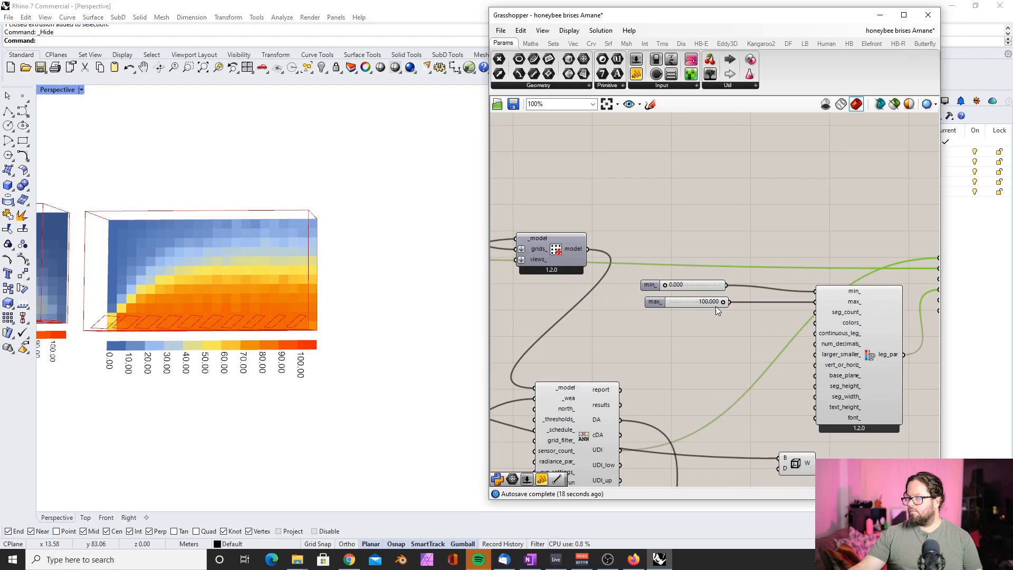
mouse_move(720, 302)
mouse_down()
mouse_move(696, 302)
mouse_move(734, 300)
mouse_up()
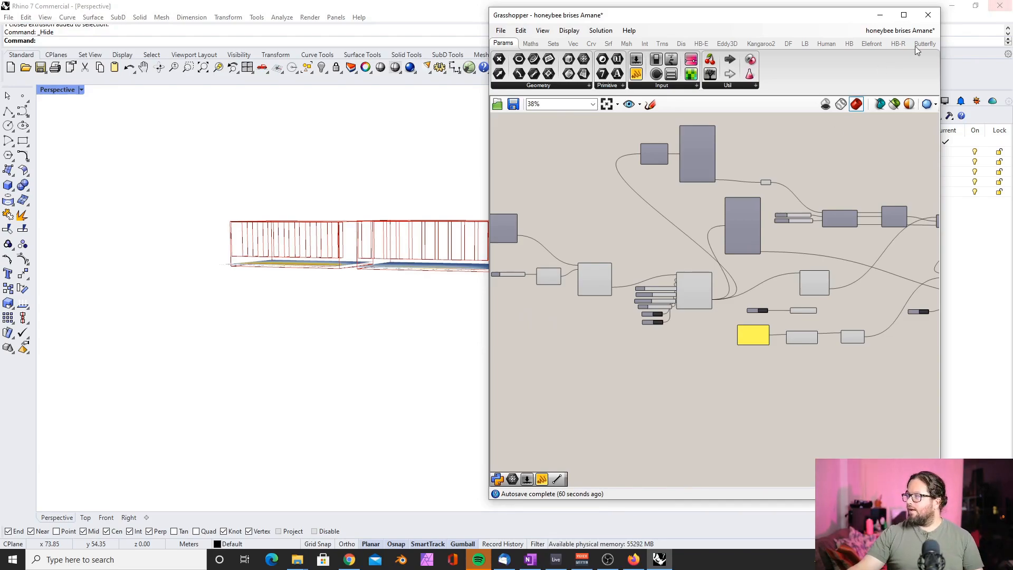
Minimize the Grasshopper window and compare the three rooms' heatmaps with their 0 to 100 legends in Rhino's perspective view.
click(881, 17)
right_drag(460, 222, 499, 253)
scroll(492, 318, down, 4)
scroll(475, 286, up, 5)
scroll(590, 248, down, 3)
scroll(590, 248, up, 4)
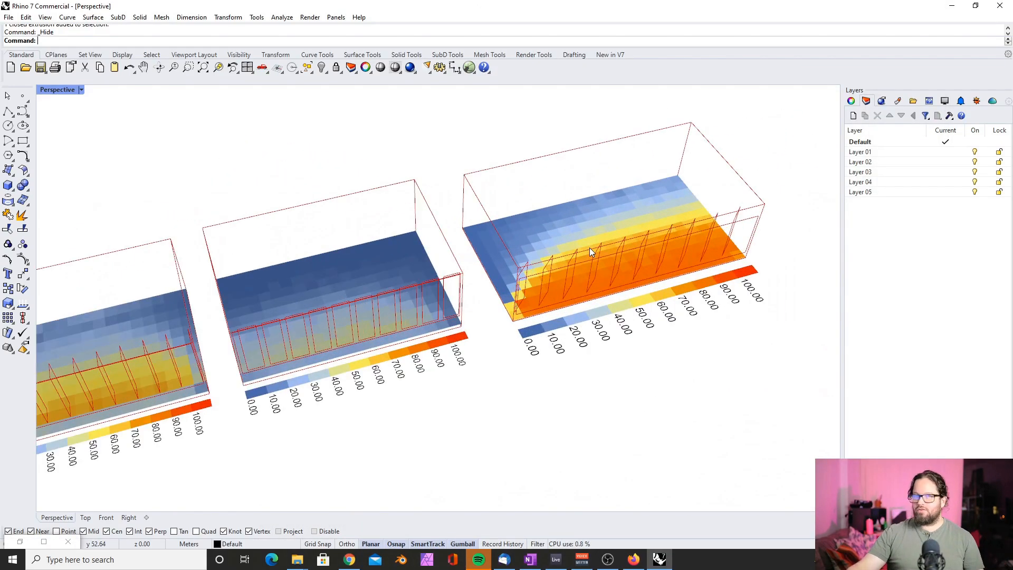